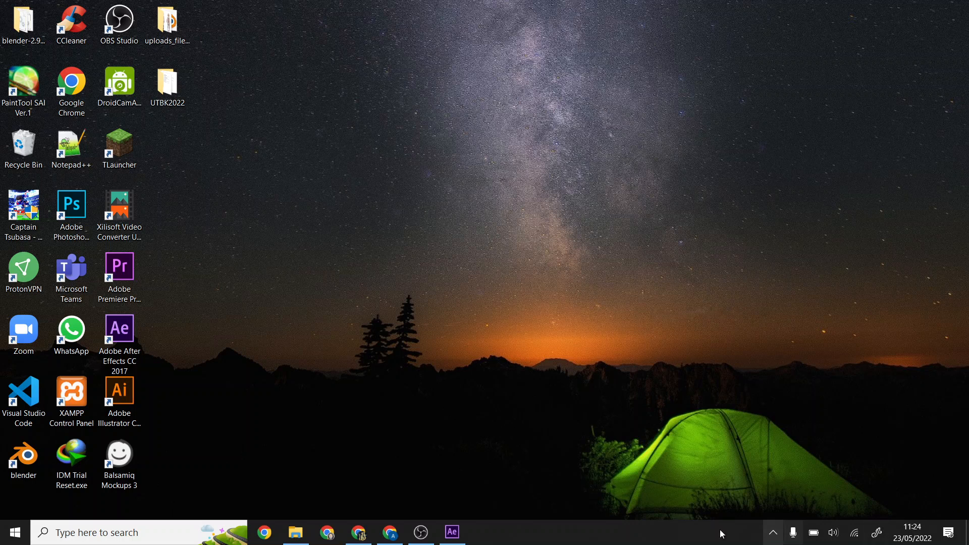
# Switch to After Effects, open the recent project motion graphicaep and set the composition viewer to 1 View
pyautogui.click(452, 533)
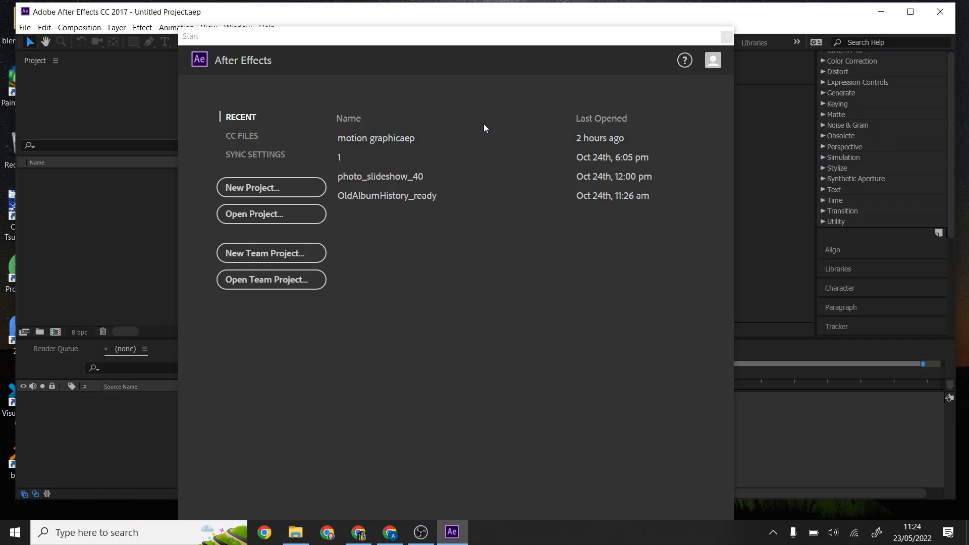
pyautogui.click(489, 139)
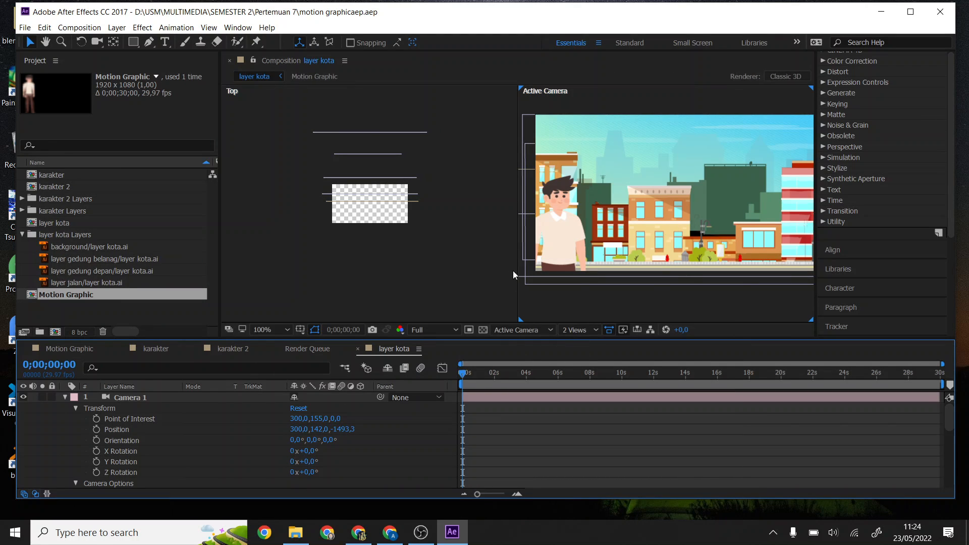
pyautogui.click(566, 329)
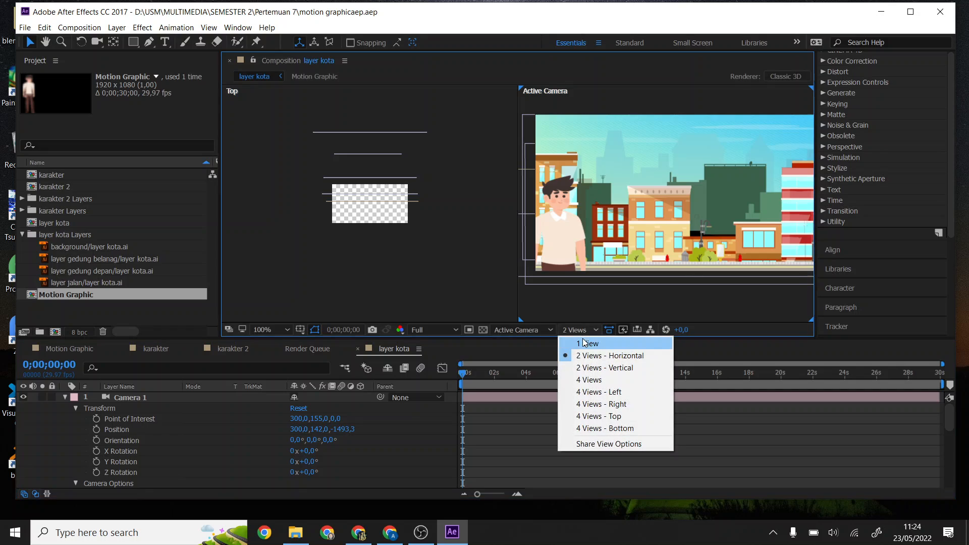
pyautogui.click(580, 339)
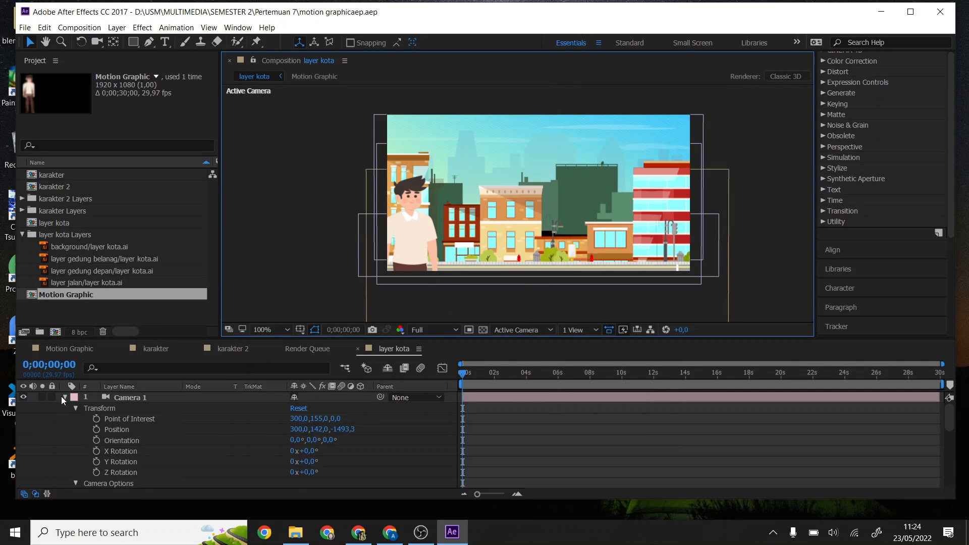
# Try different Position values for Camera 1 at 0;00;00;07, moving it in to a depth of -515,3, and undo the last move
pyautogui.click(23, 398)
pyautogui.click(22, 398)
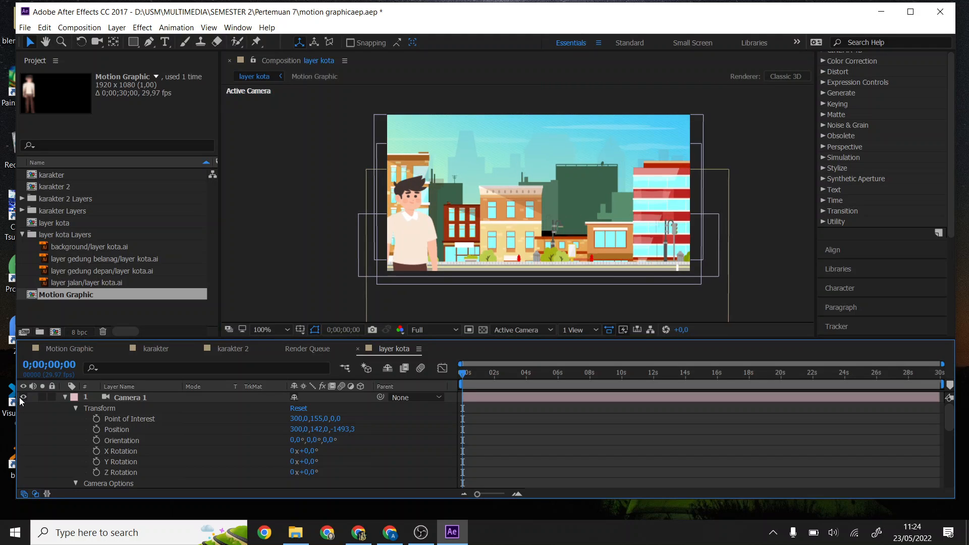
pyautogui.click(326, 215)
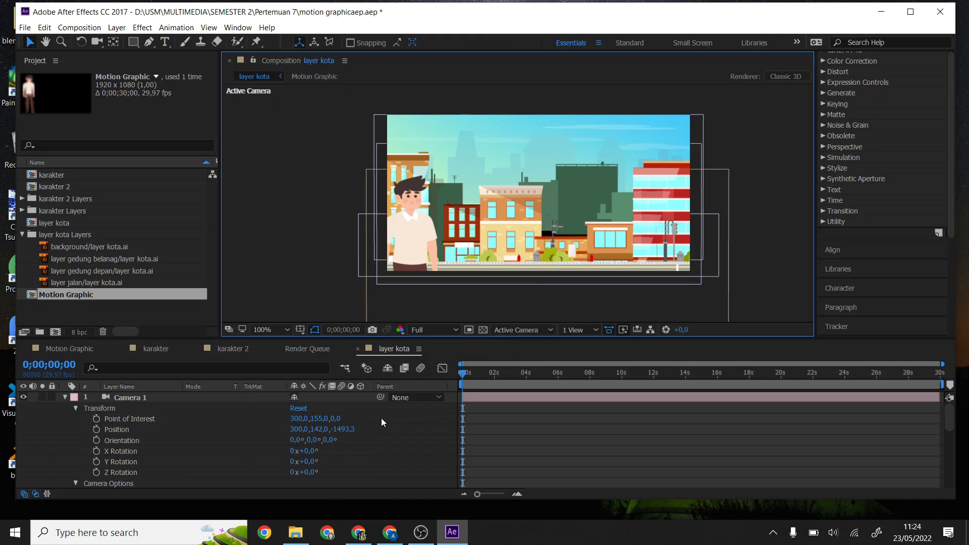
pyautogui.moveTo(462, 379)
pyautogui.mouseDown()
pyautogui.moveTo(497, 379)
pyautogui.moveTo(463, 377)
pyautogui.moveTo(489, 381)
pyautogui.moveTo(465, 385)
pyautogui.mouseUp()
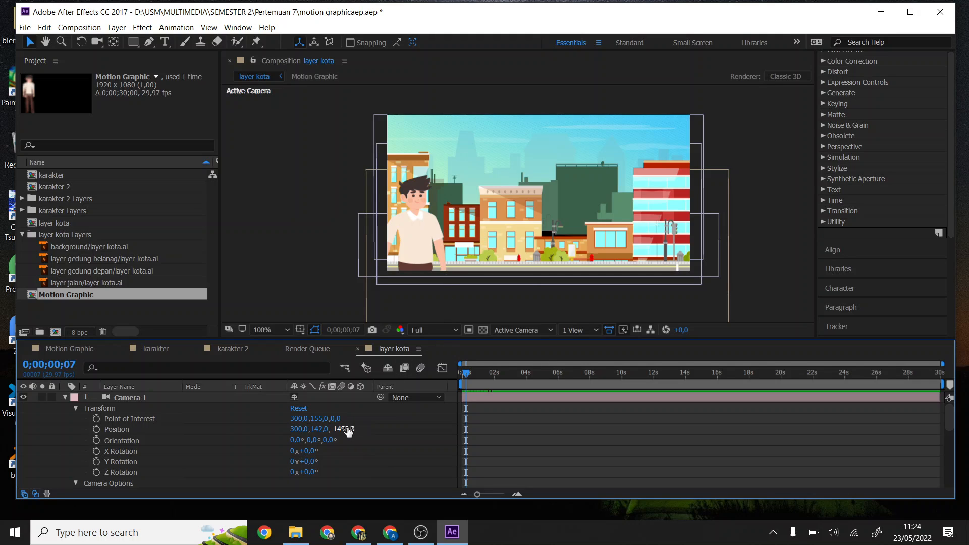
pyautogui.moveTo(299, 430); pyautogui.dragTo(931, 401)
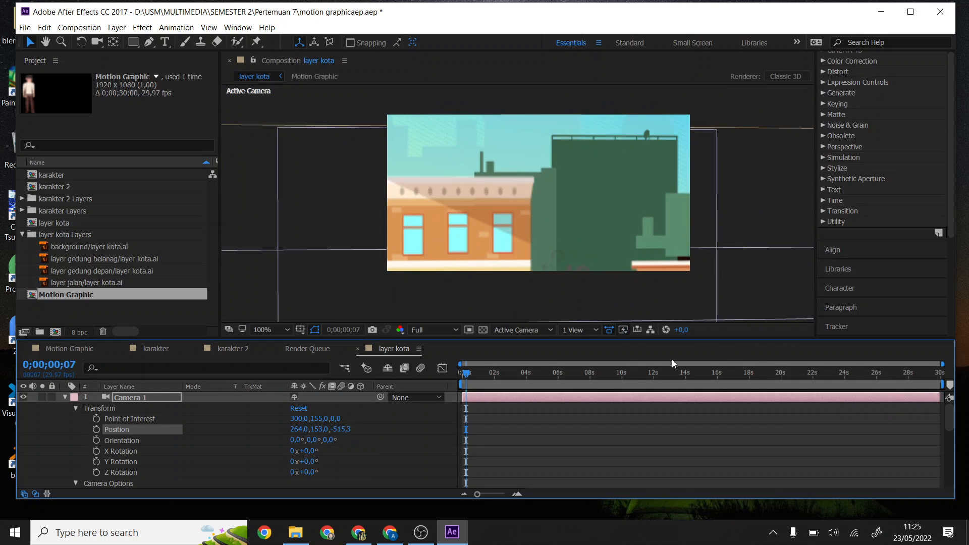
pyautogui.hotkey('ctrl', 'z')
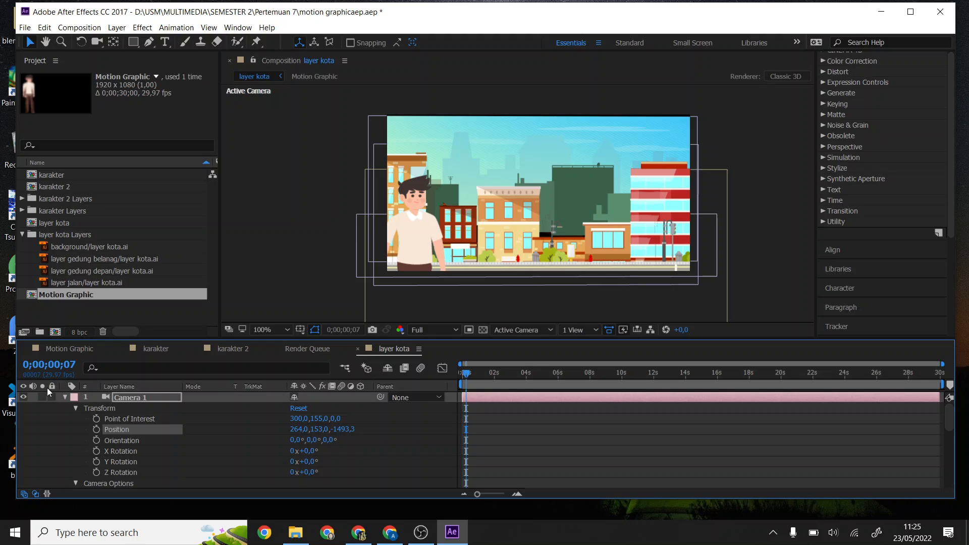
# Delete all the layers from the layer kota composition, including Camera 1 and the nested Motion Graphic
pyautogui.click(65, 397)
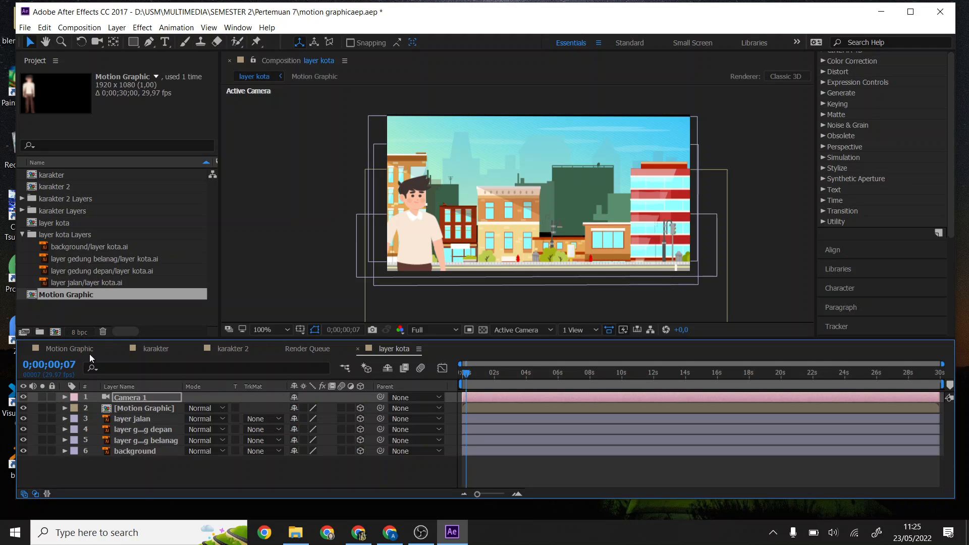
pyautogui.click(101, 246)
pyautogui.click(31, 234)
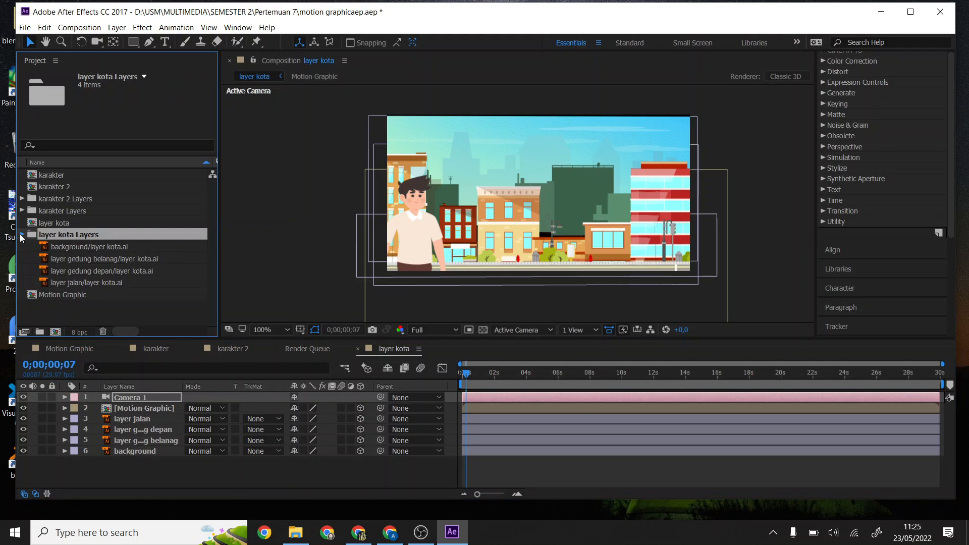
pyautogui.click(22, 234)
pyautogui.click(21, 234)
pyautogui.moveTo(176, 478); pyautogui.dragTo(105, 398)
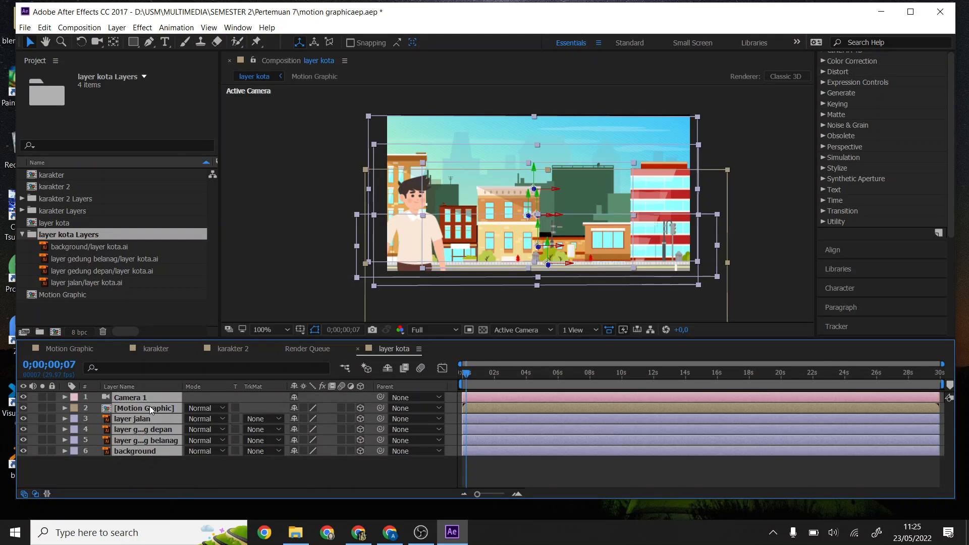
pyautogui.press('Delete')
# Preview the background, layer gedung belanag, layer gedung depan and layer jalan footage from the layer kota Layers folder
pyautogui.click(78, 283)
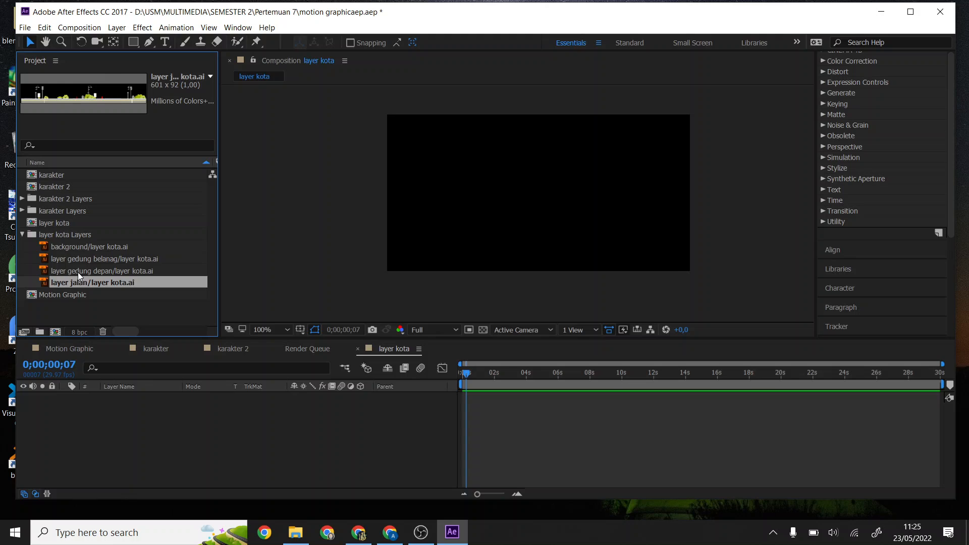
pyautogui.click(78, 271)
pyautogui.click(79, 259)
pyautogui.click(78, 248)
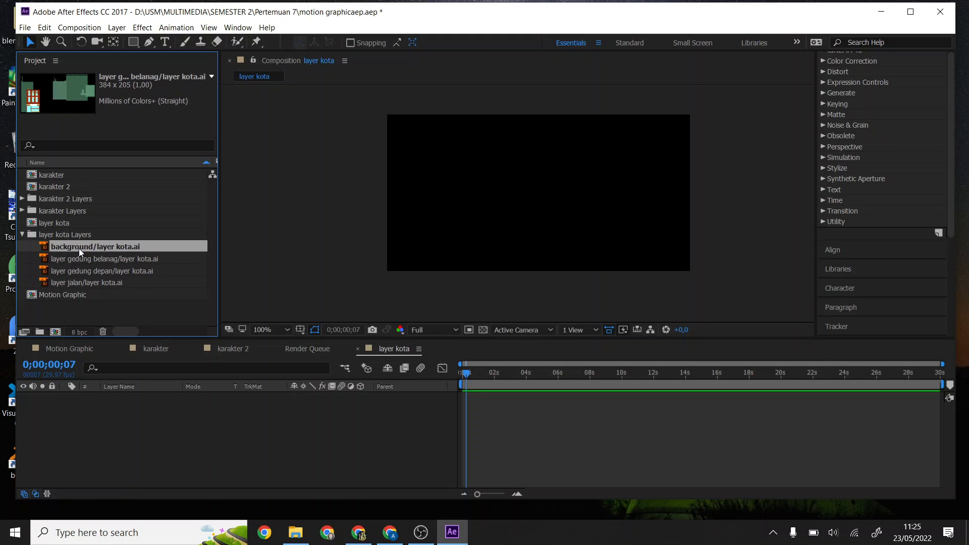
pyautogui.doubleClick(92, 250)
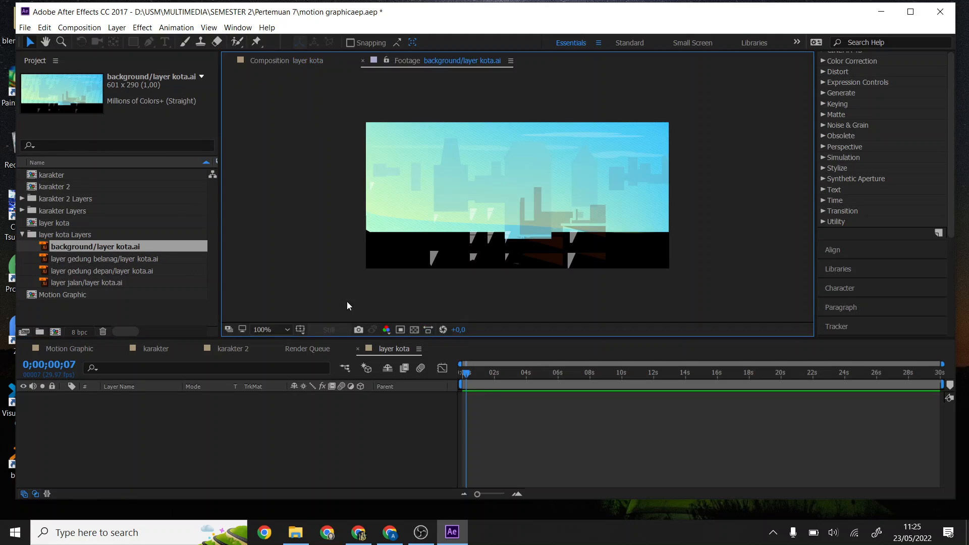
pyautogui.doubleClick(117, 259)
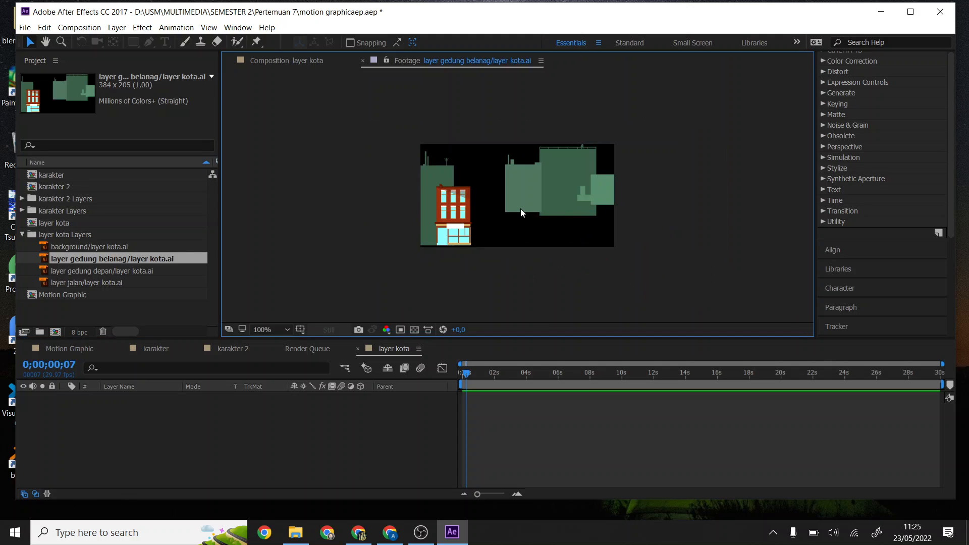
pyautogui.doubleClick(120, 271)
pyautogui.doubleClick(119, 282)
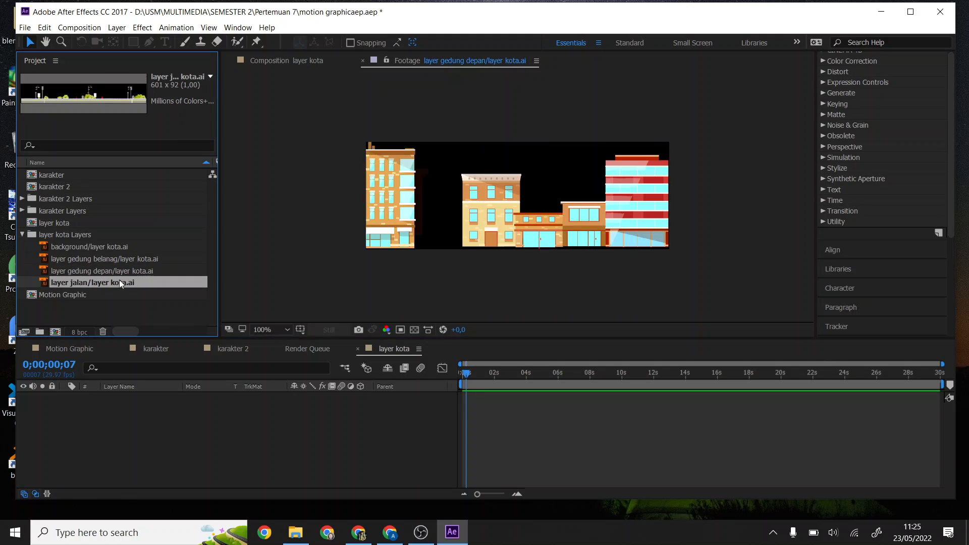
pyautogui.click(99, 271)
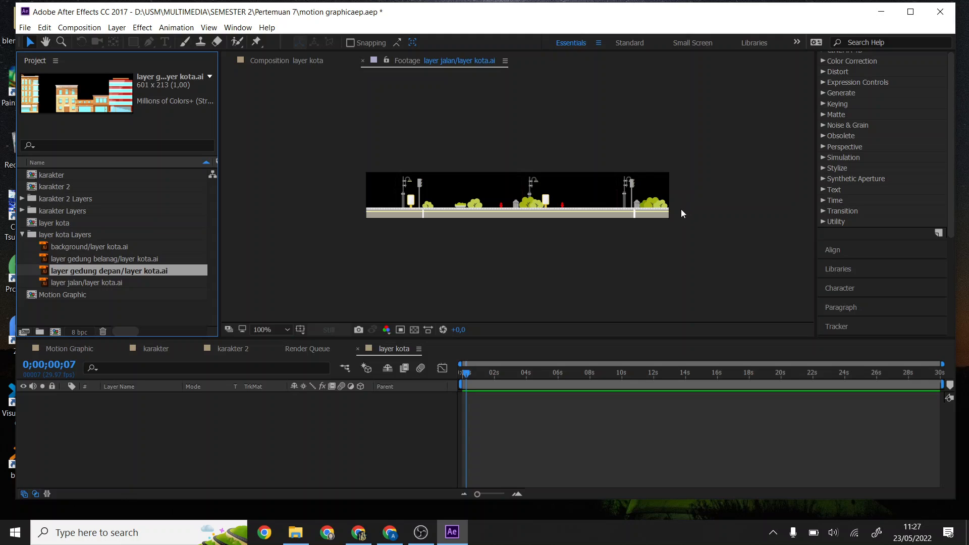
# Open the karakter composition to view its separate body-part layers
pyautogui.click(59, 226)
pyautogui.click(64, 176)
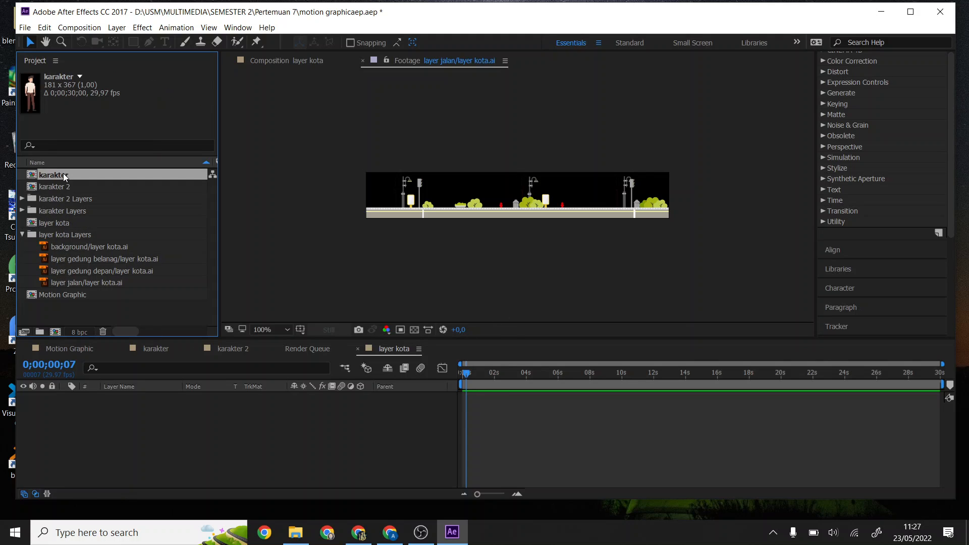
pyautogui.doubleClick(77, 176)
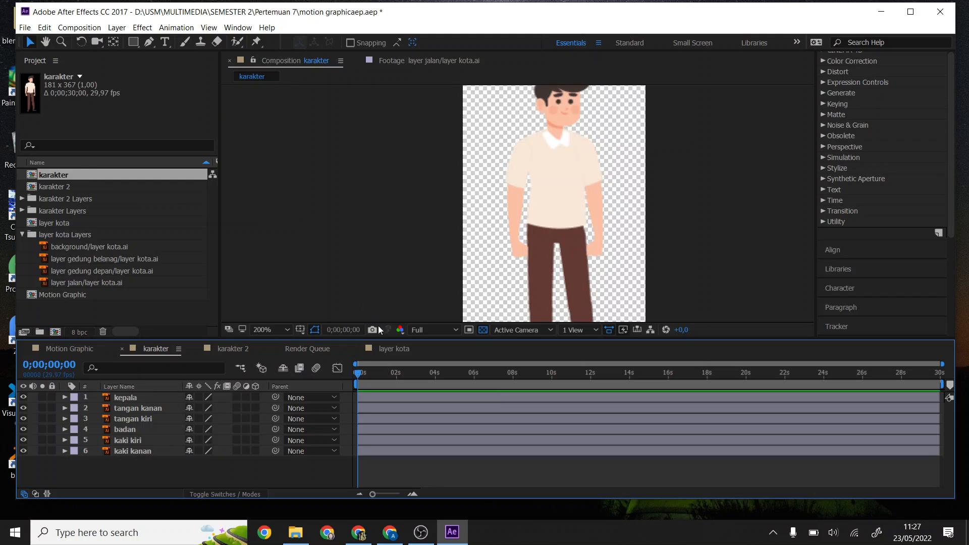
# Open the Motion Graphic composition, show its layer switches, and scrub through the walking character before returning to 0;00;00;00
pyautogui.doubleClick(96, 293)
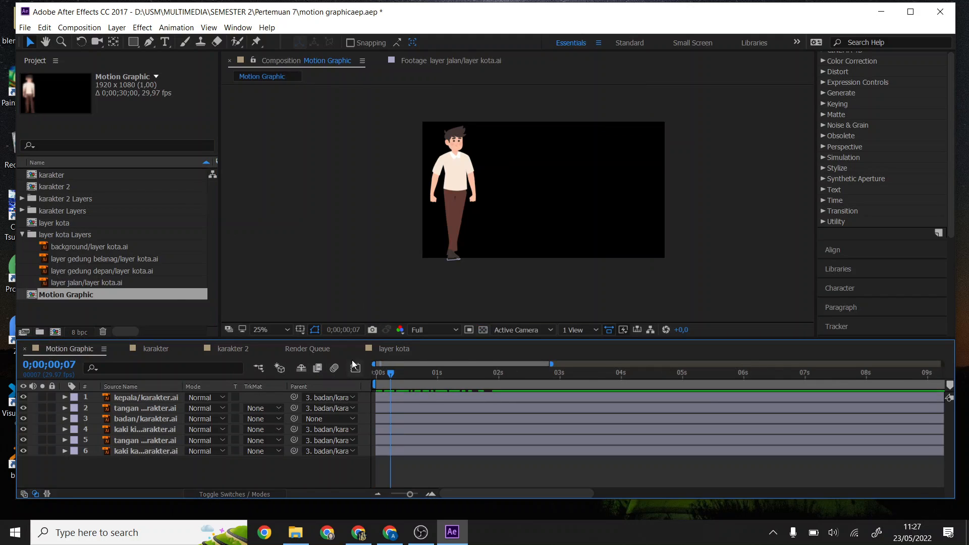
pyautogui.moveTo(392, 371); pyautogui.dragTo(408, 392)
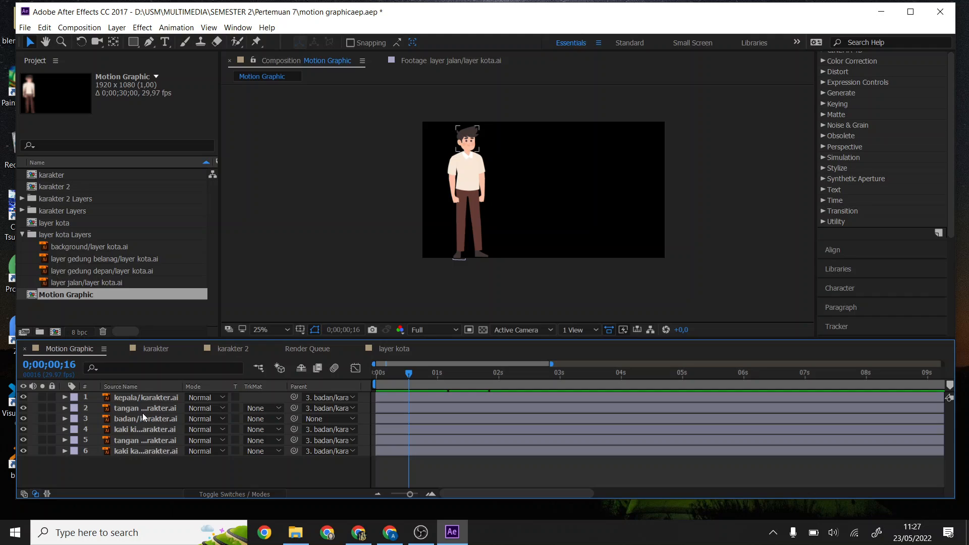
pyautogui.click(24, 495)
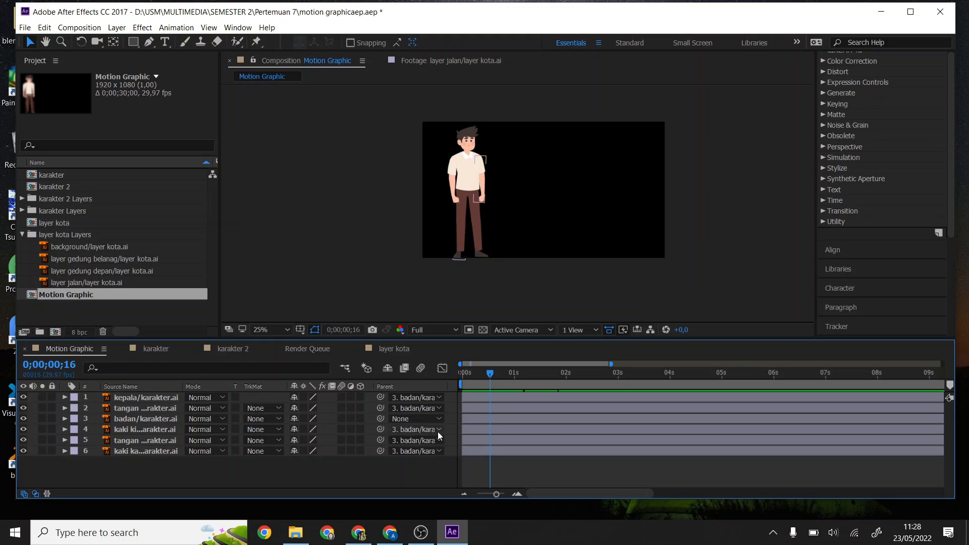
pyautogui.click(479, 395)
pyautogui.moveTo(486, 372); pyautogui.dragTo(460, 387)
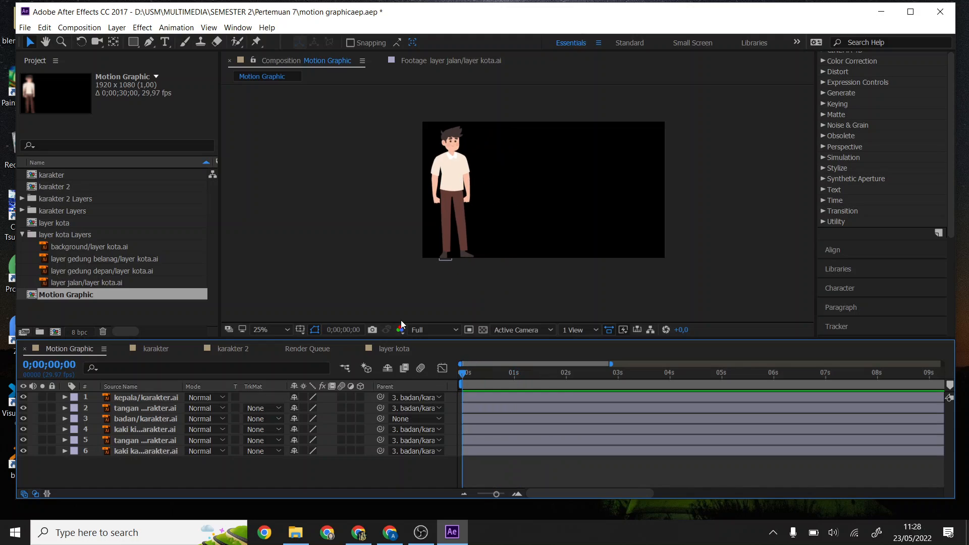
# Examine the layer kota Layers folder again, comparing the background, rear buildings, front buildings and street artwork
pyautogui.click(68, 233)
pyautogui.doubleClick(84, 245)
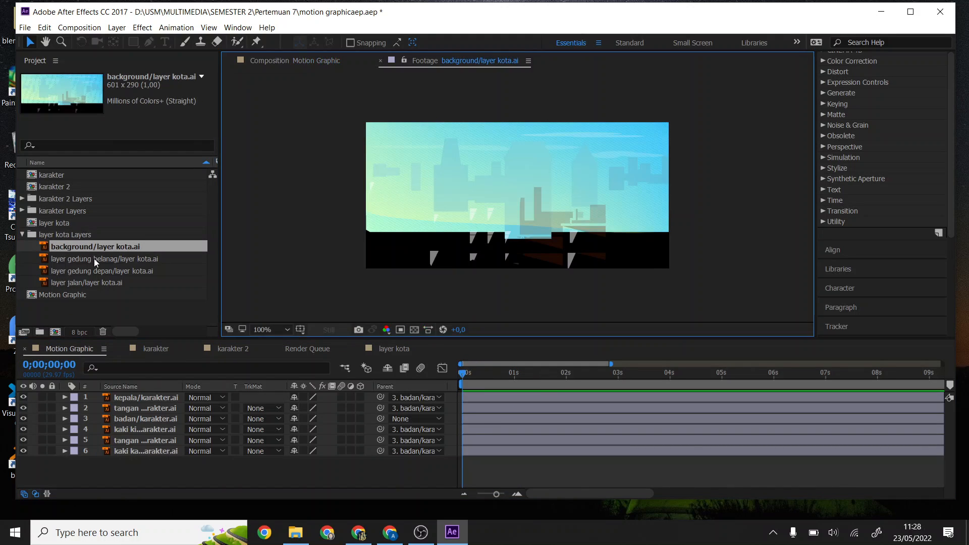
pyautogui.doubleClick(94, 260)
pyautogui.doubleClick(96, 270)
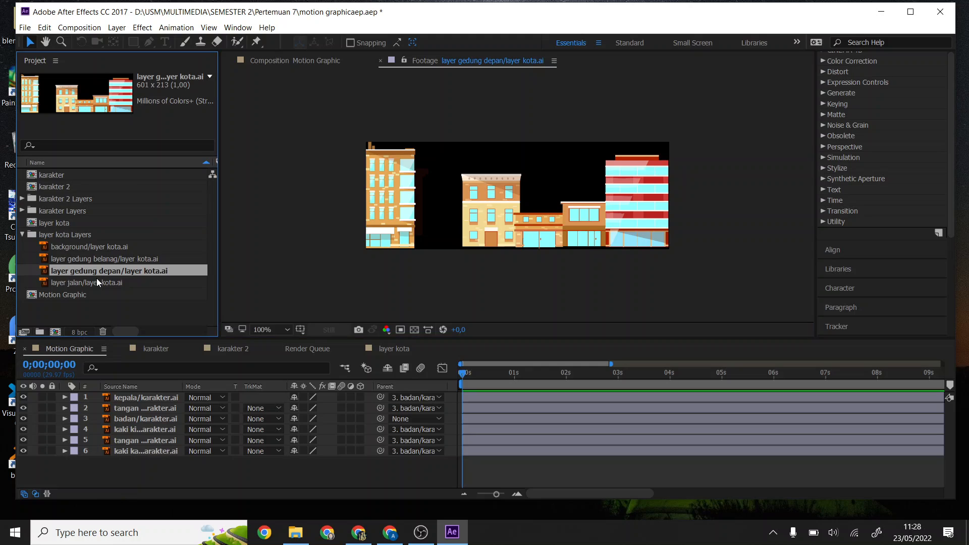
pyautogui.click(98, 282)
pyautogui.click(61, 227)
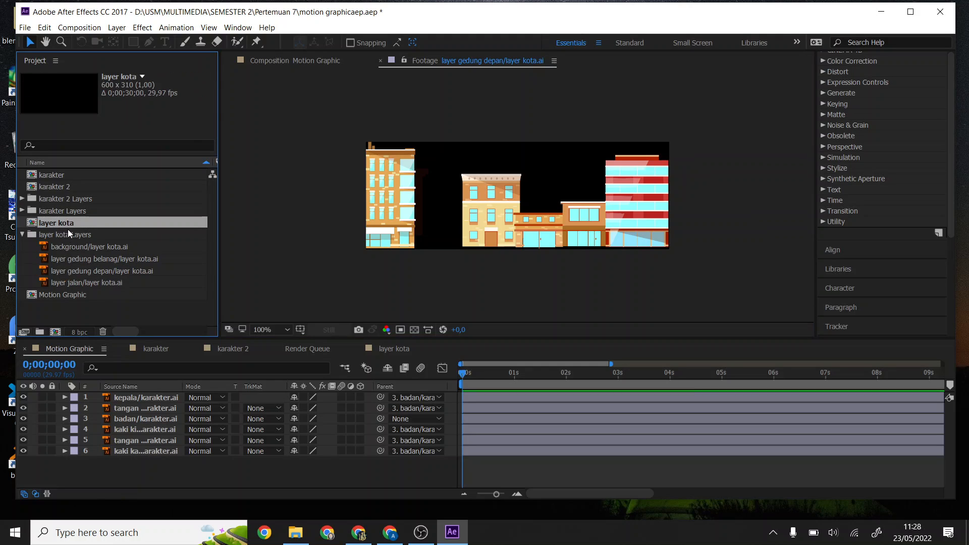
pyautogui.click(22, 235)
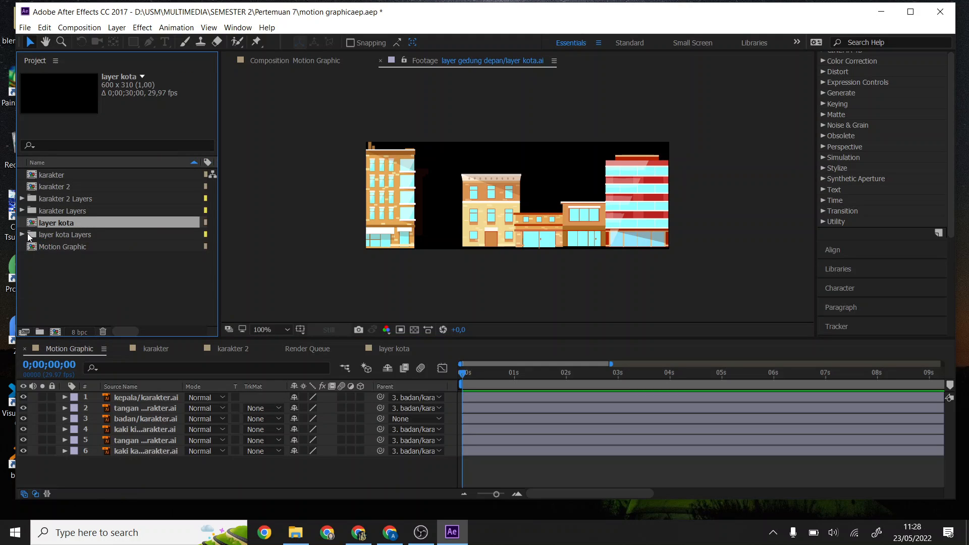
pyautogui.click(22, 234)
pyautogui.click(99, 247)
pyautogui.click(104, 257)
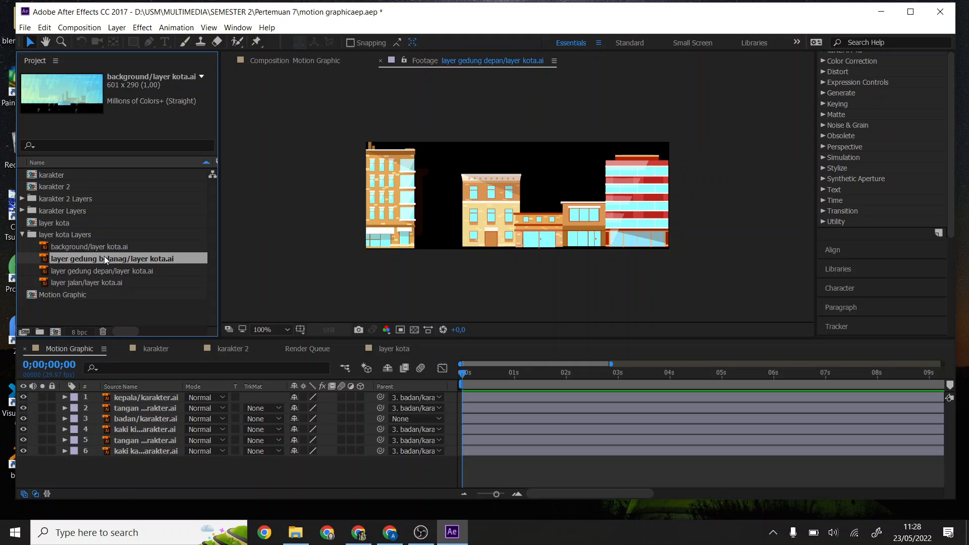
pyautogui.click(110, 269)
pyautogui.click(112, 283)
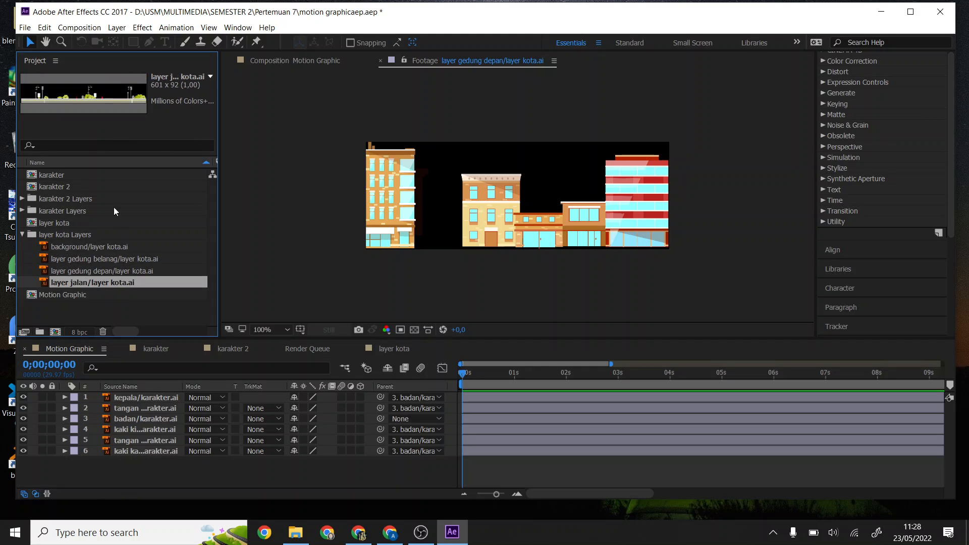
pyautogui.doubleClick(132, 283)
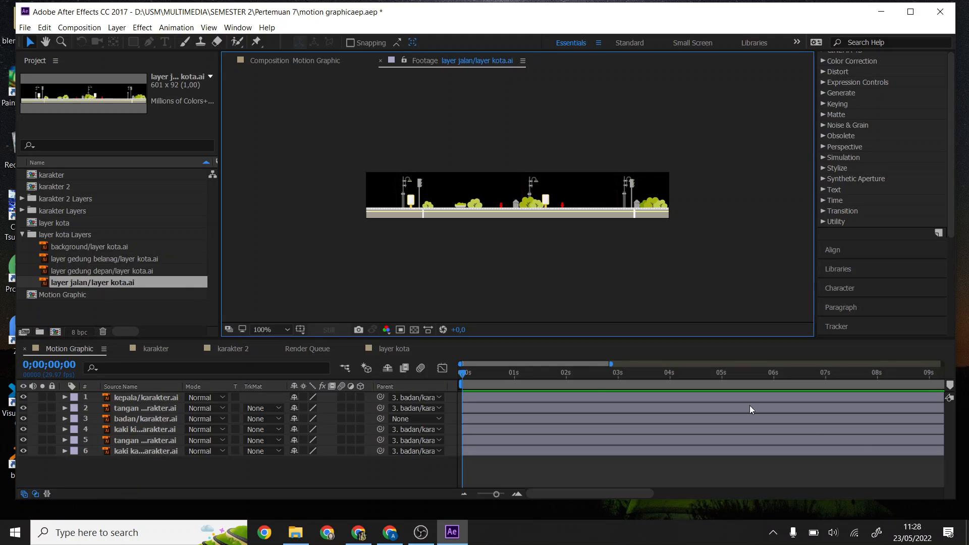
# Launch Adobe Illustrator CC 2017 and, back in After Effects, preview the layer gedung depan and layer gedung belanag footage
pyautogui.click(967, 533)
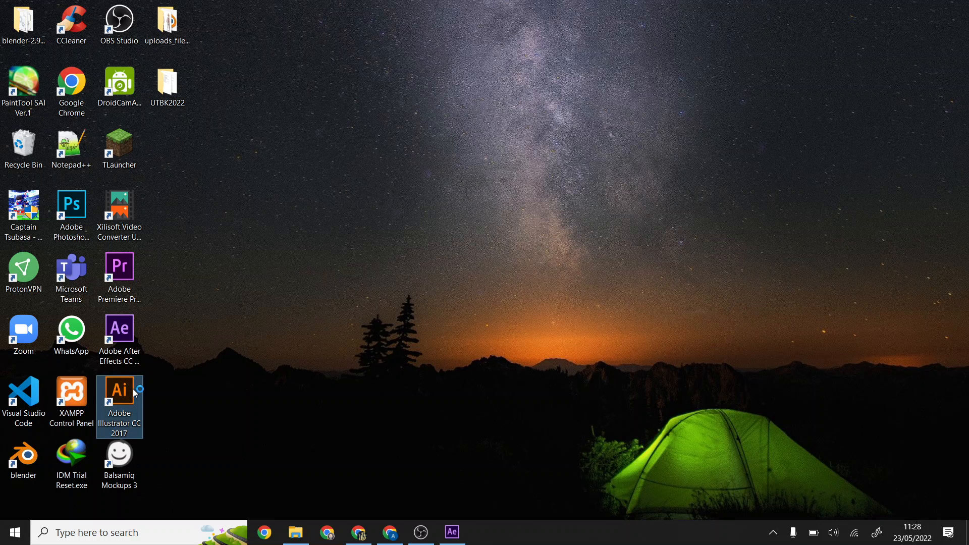
pyautogui.click(456, 524)
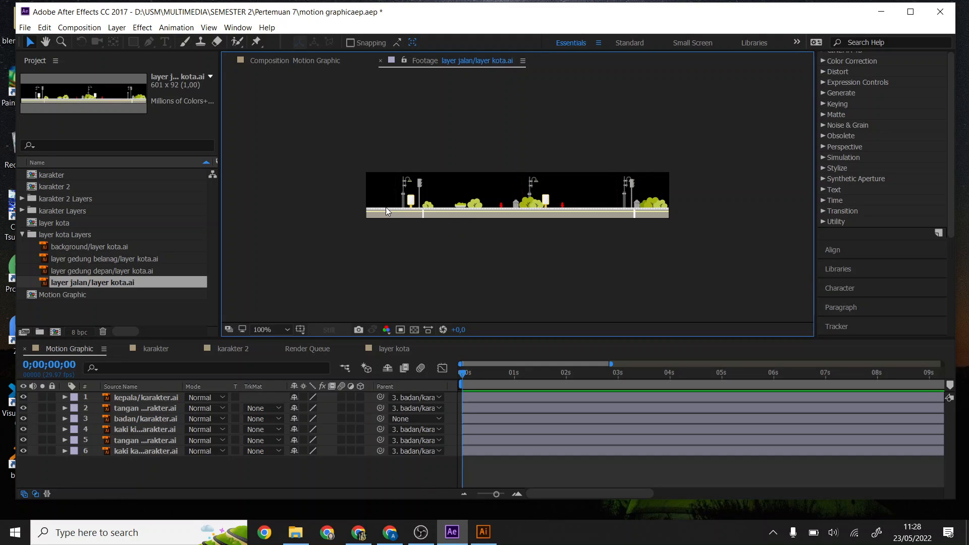
pyautogui.doubleClick(114, 271)
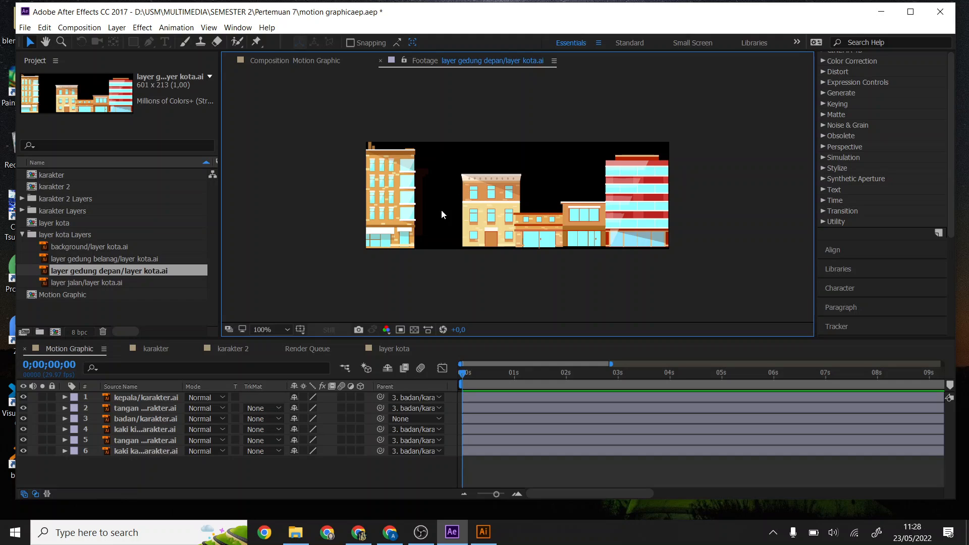
pyautogui.doubleClick(138, 258)
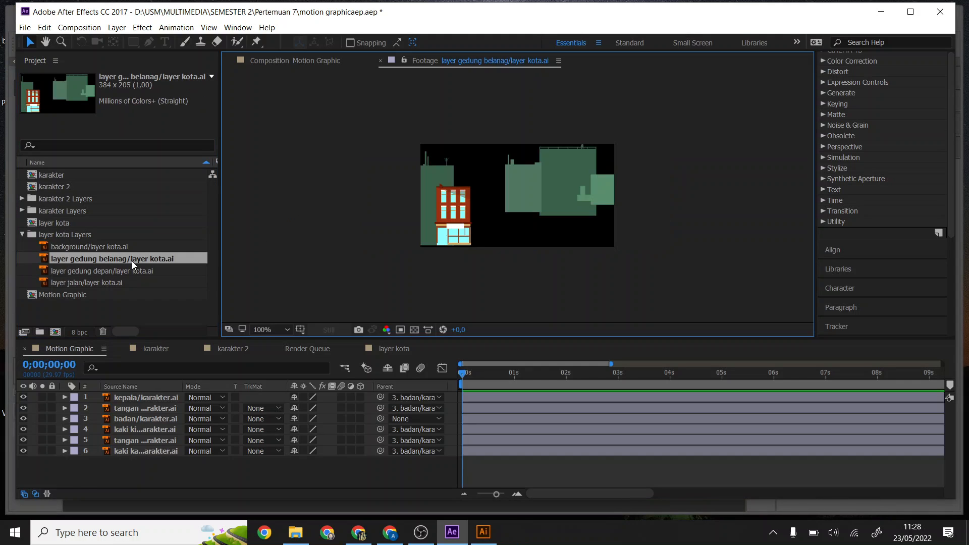
# Preview the background and layer gedung depan footage, and open the recent file layer kota.ai in Adobe Illustrator
pyautogui.doubleClick(92, 247)
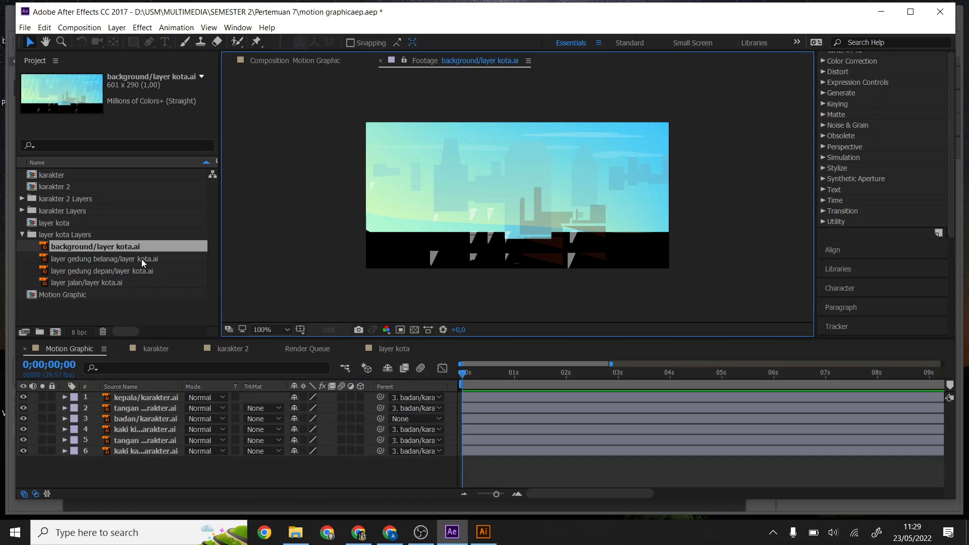
pyautogui.doubleClick(144, 272)
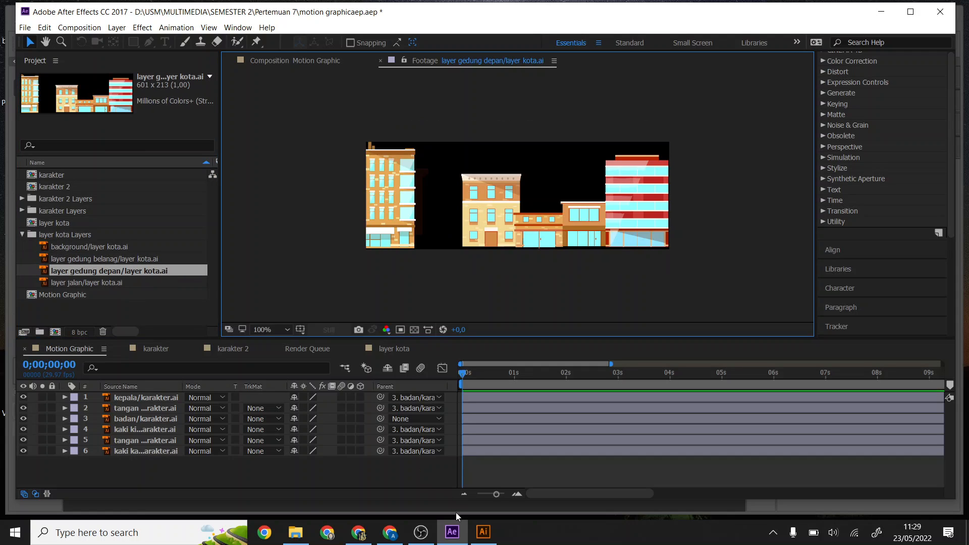
pyautogui.click(483, 532)
pyautogui.click(51, 19)
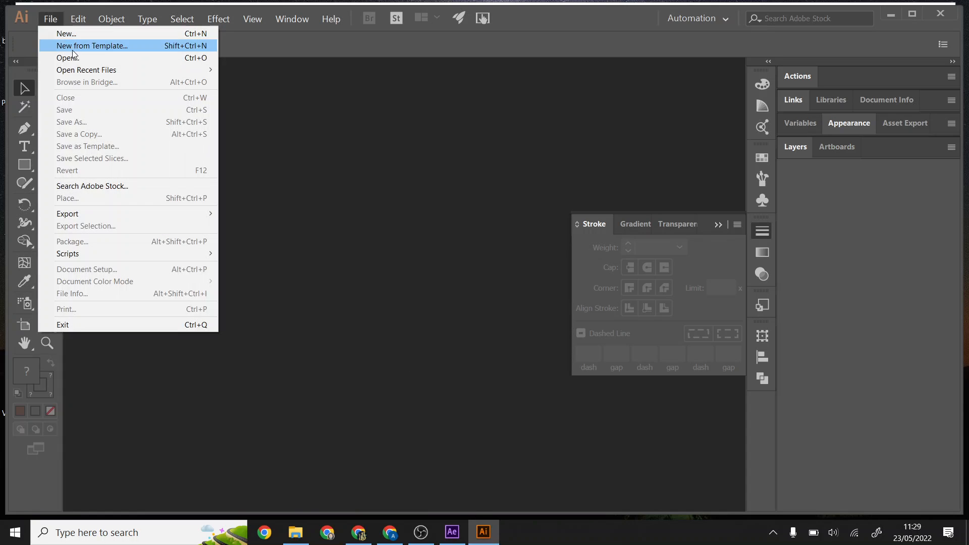
pyautogui.moveTo(91, 70)
pyautogui.click(247, 75)
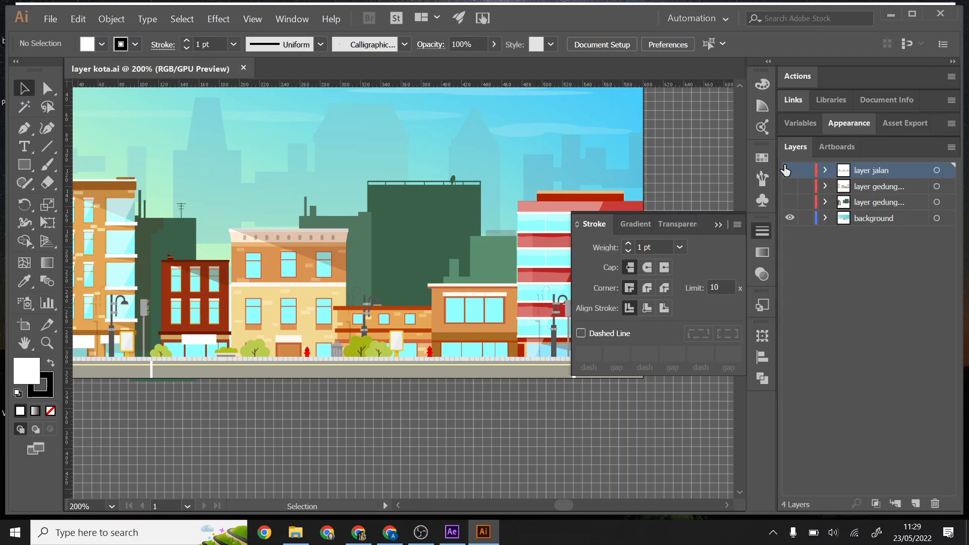
# Show only the layer jalan artwork in layer kota.ai, collapse the Stroke settings, and look over the street
pyautogui.click(786, 171)
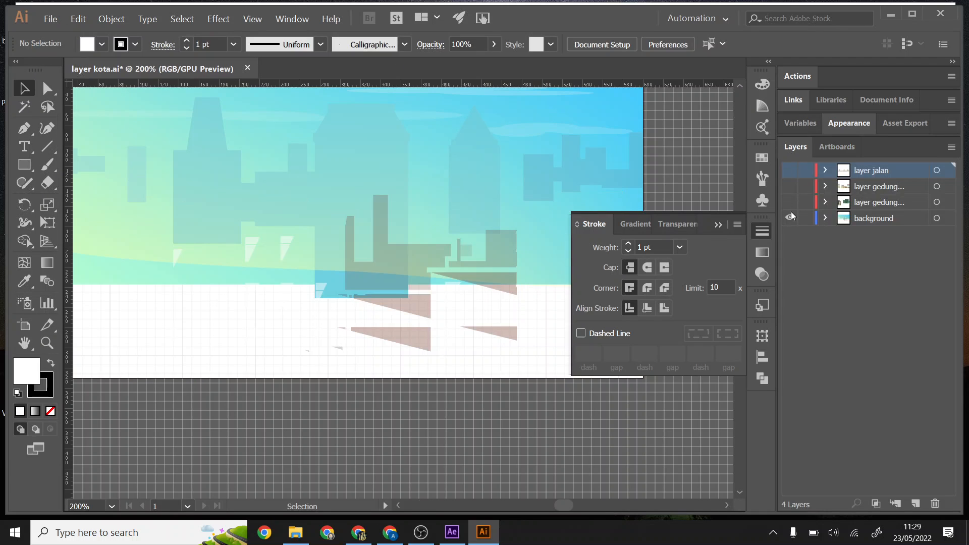
pyautogui.keyDown('alt'); pyautogui.click(790, 171); pyautogui.keyUp('alt')
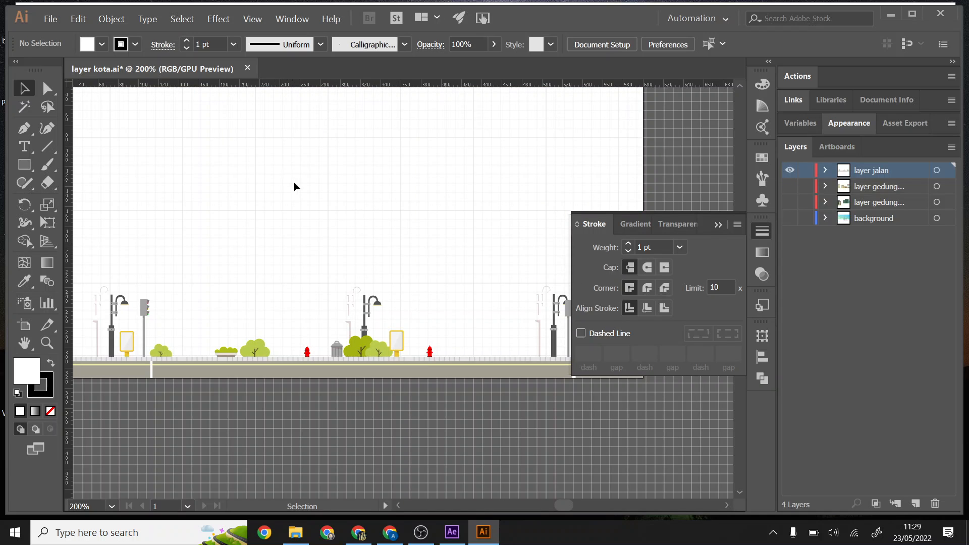
pyautogui.click(762, 232)
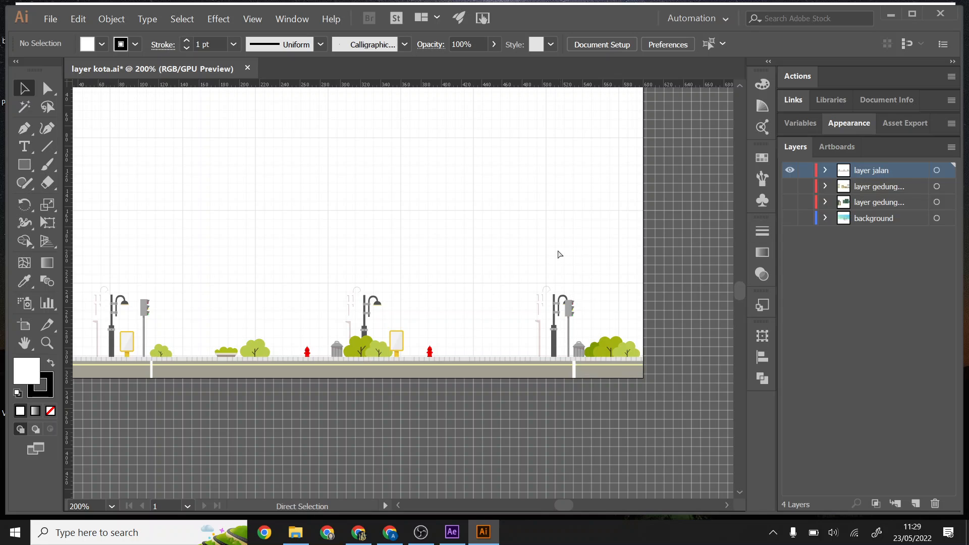
pyautogui.hscroll(-3, 560, 254)
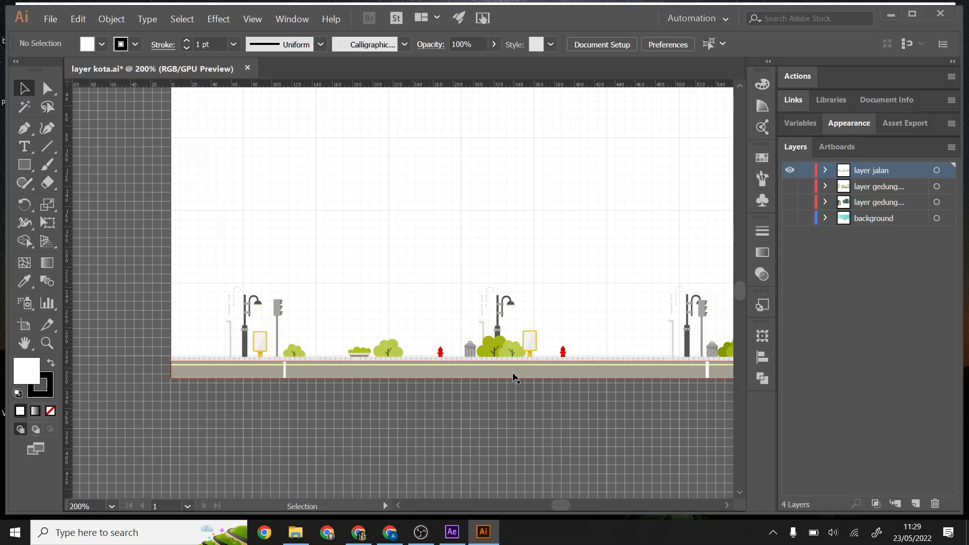
pyautogui.click(452, 531)
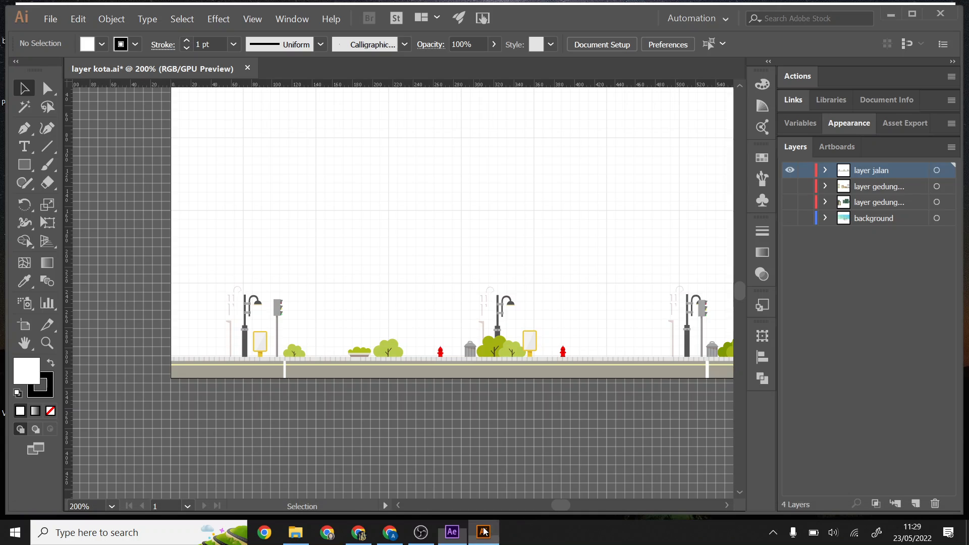
pyautogui.click(483, 532)
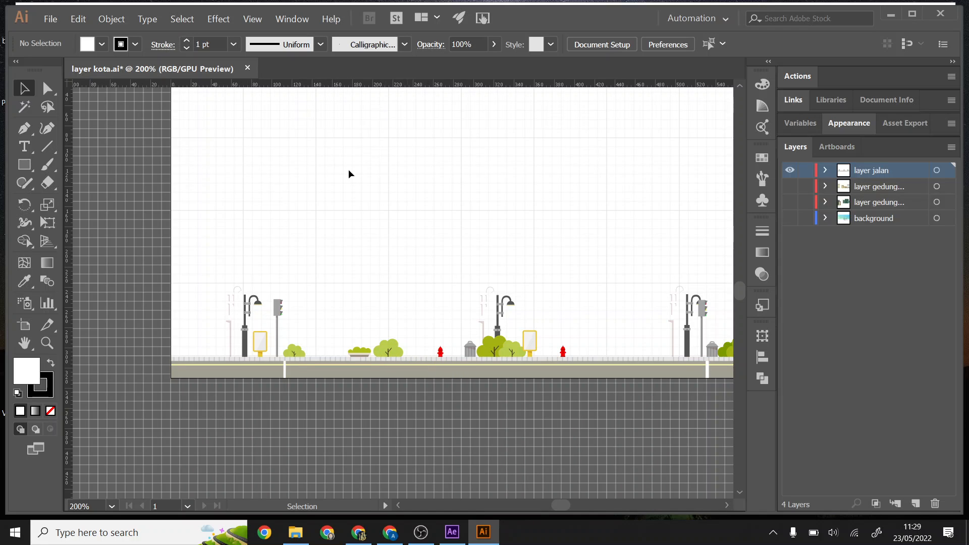
# Hide layer jalan and view the front buildings, rear buildings and background layers one at a time
pyautogui.click(790, 170)
pyautogui.click(790, 186)
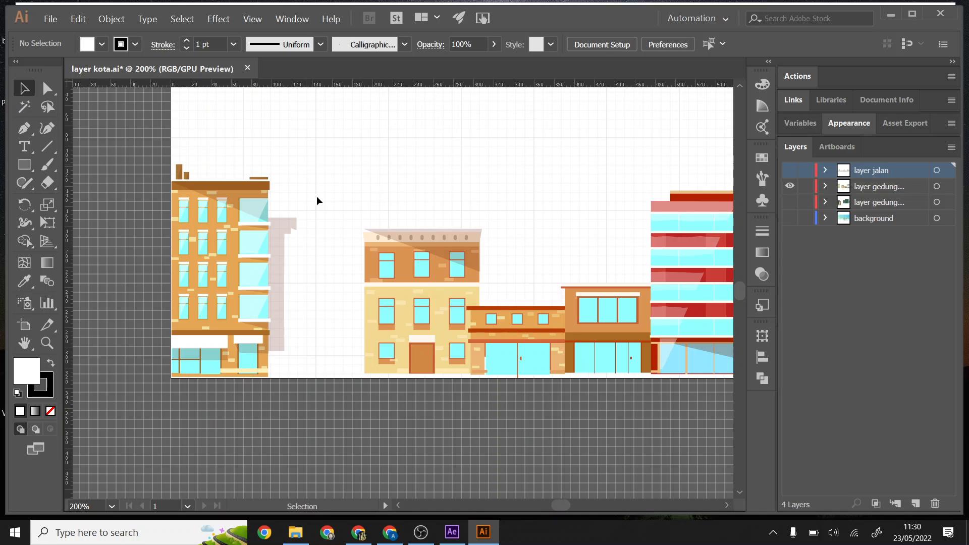
pyautogui.click(791, 186)
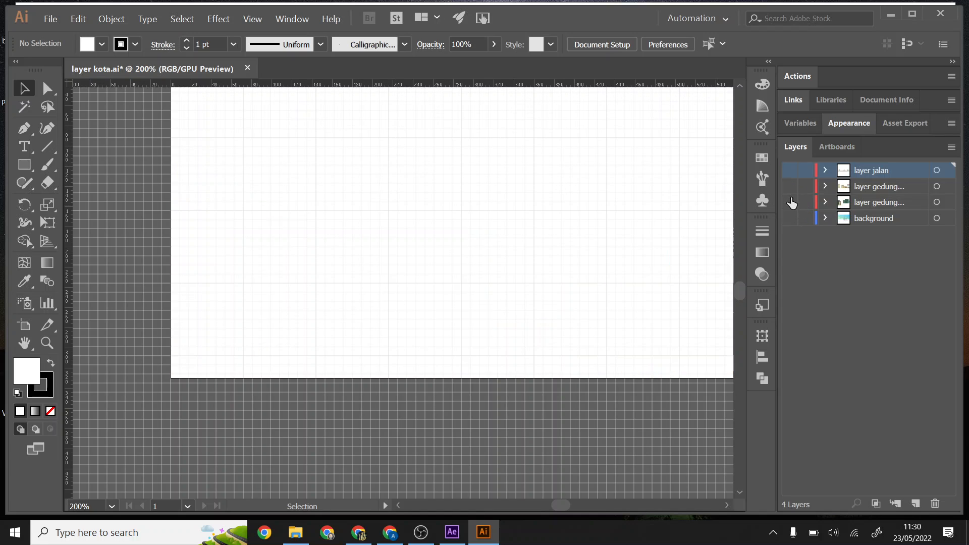
pyautogui.click(791, 203)
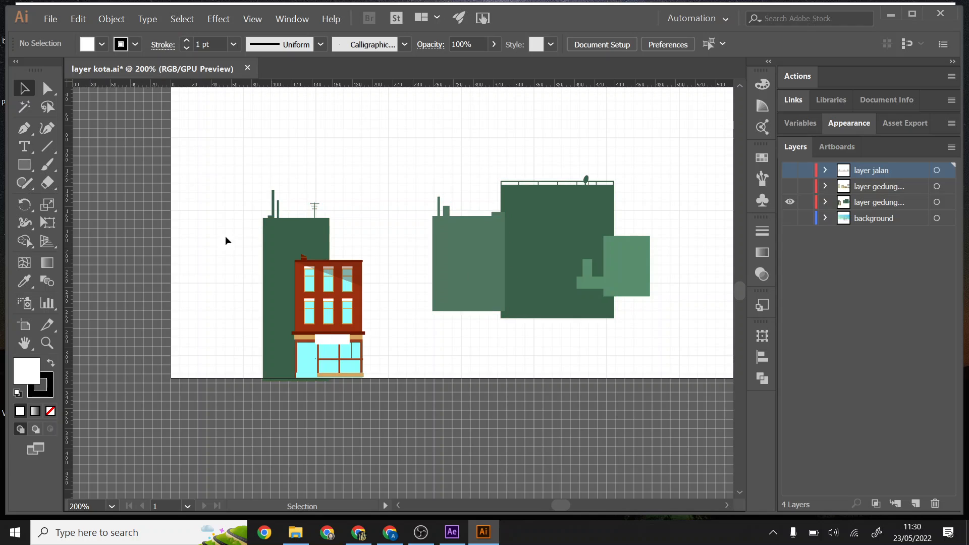
pyautogui.click(790, 202)
pyautogui.click(790, 218)
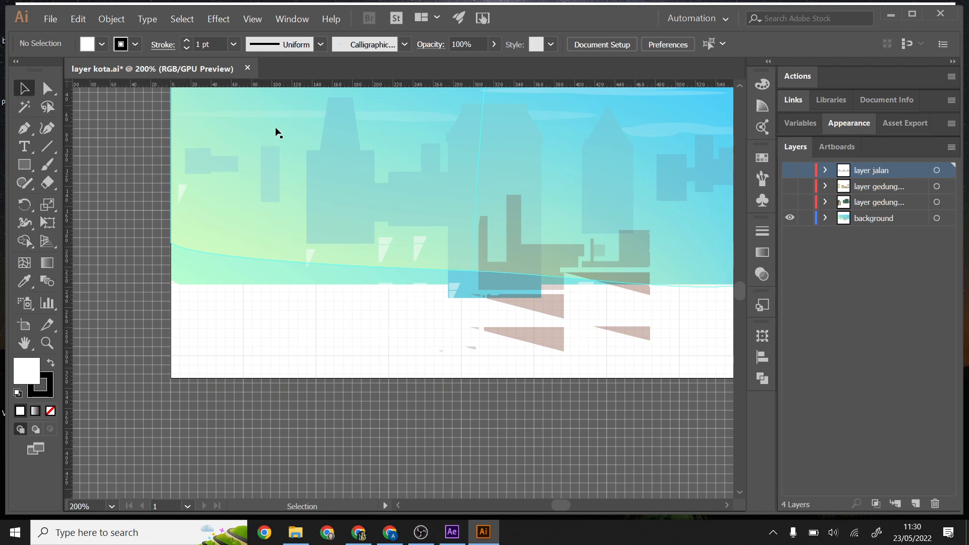
# Make all four layers of layer kota.ai visible again to show the complete city scene
pyautogui.click(789, 218)
pyautogui.click(790, 203)
pyautogui.click(791, 217)
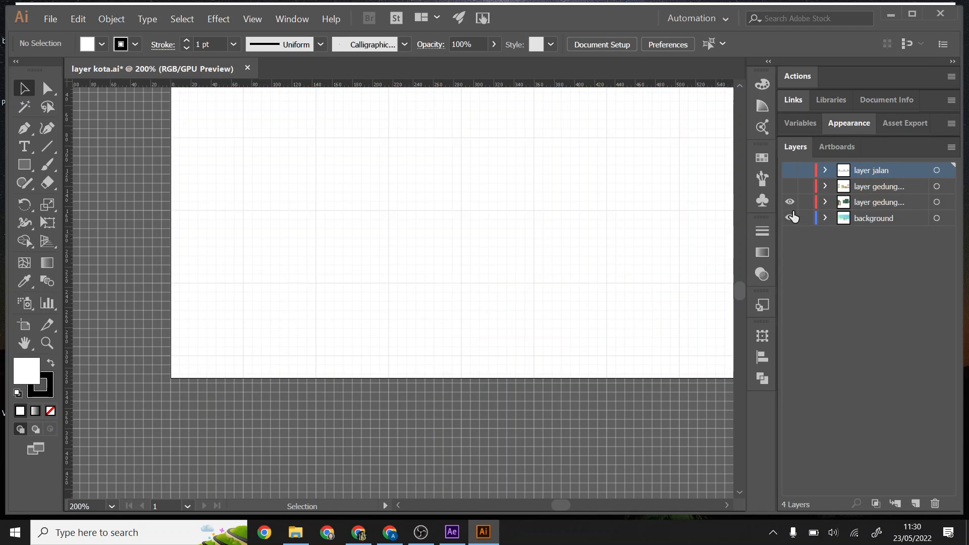
pyautogui.click(790, 171)
pyautogui.click(791, 186)
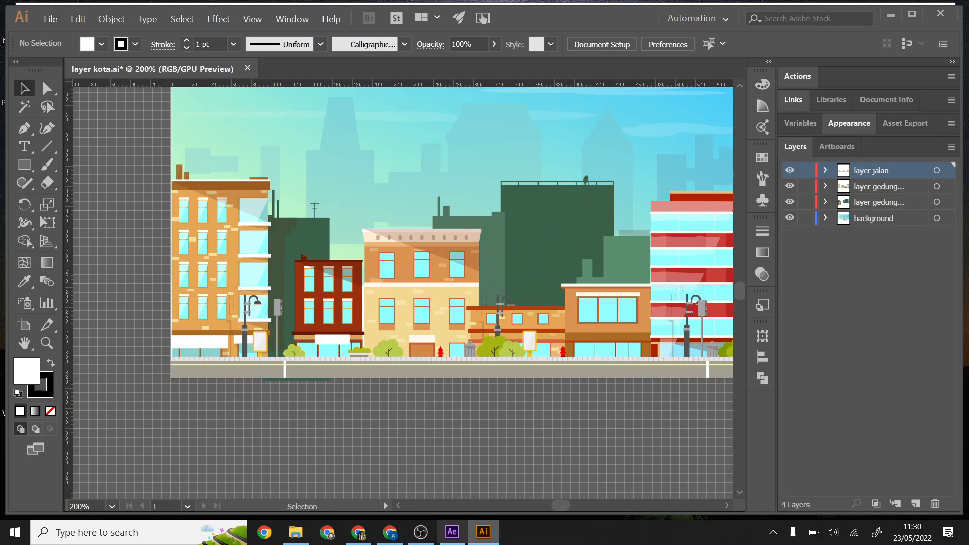
# Switch back to After Effects and compare the thumbnails of the four layer kota Layers footage items with the Illustrator layers
pyautogui.click(452, 532)
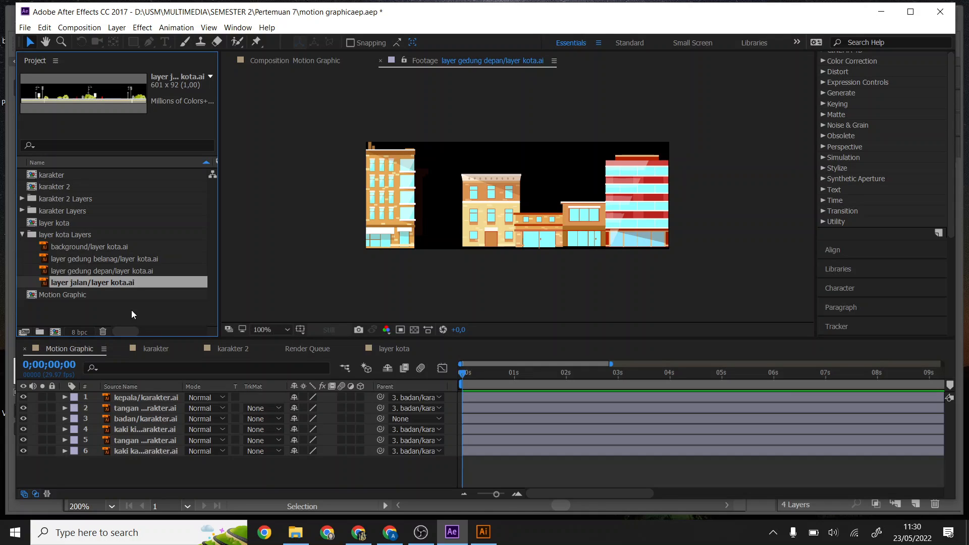
pyautogui.click(98, 247)
pyautogui.click(99, 258)
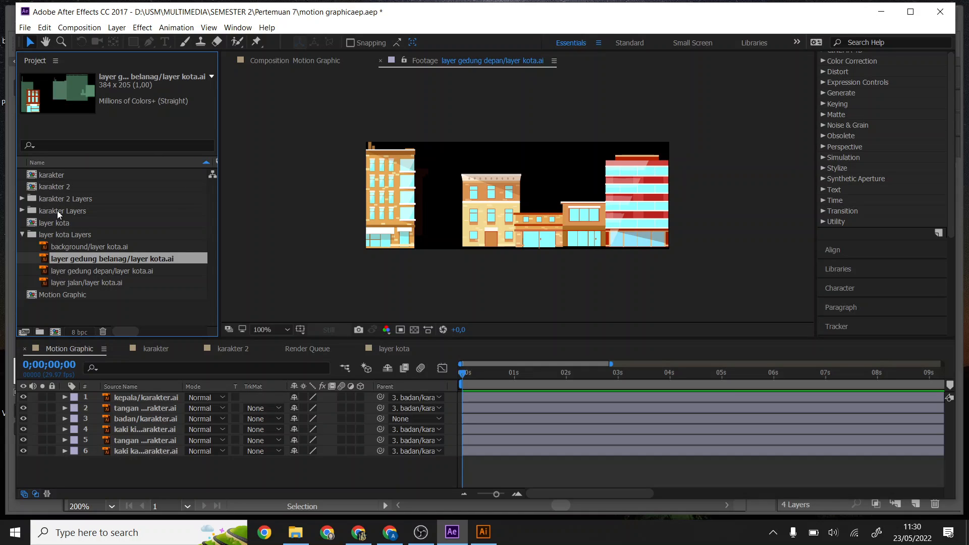
pyautogui.click(97, 247)
pyautogui.click(99, 258)
pyautogui.click(98, 270)
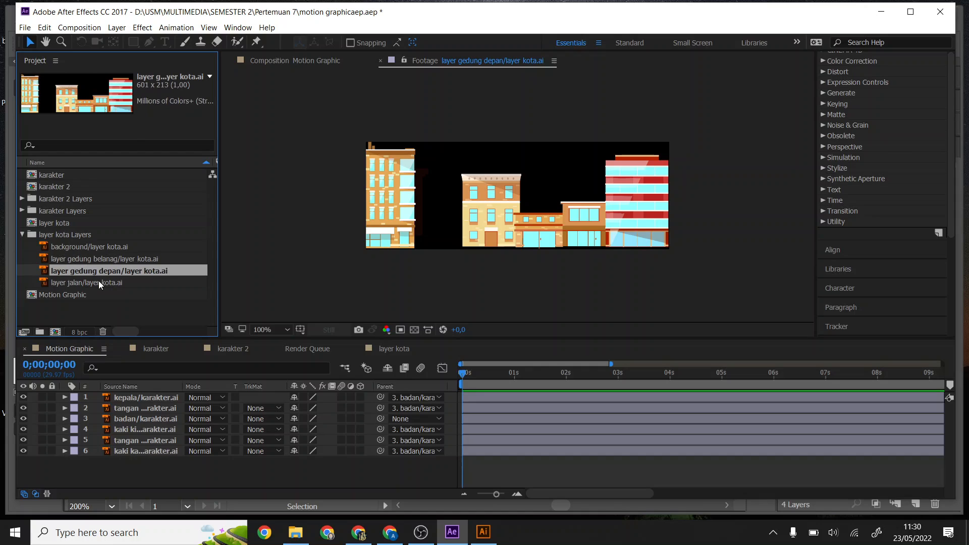
pyautogui.click(98, 282)
pyautogui.click(99, 271)
pyautogui.click(101, 259)
pyautogui.click(101, 248)
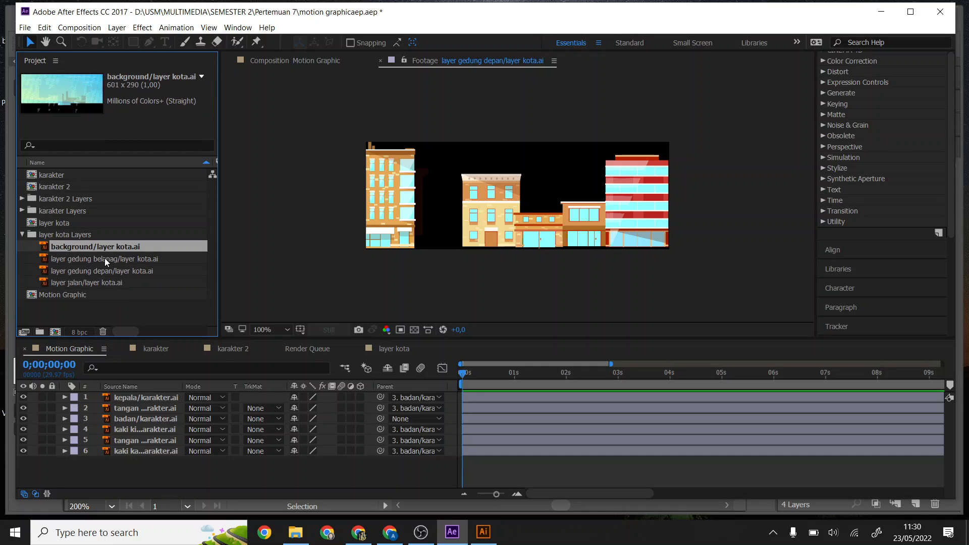
pyautogui.click(104, 266)
pyautogui.click(106, 279)
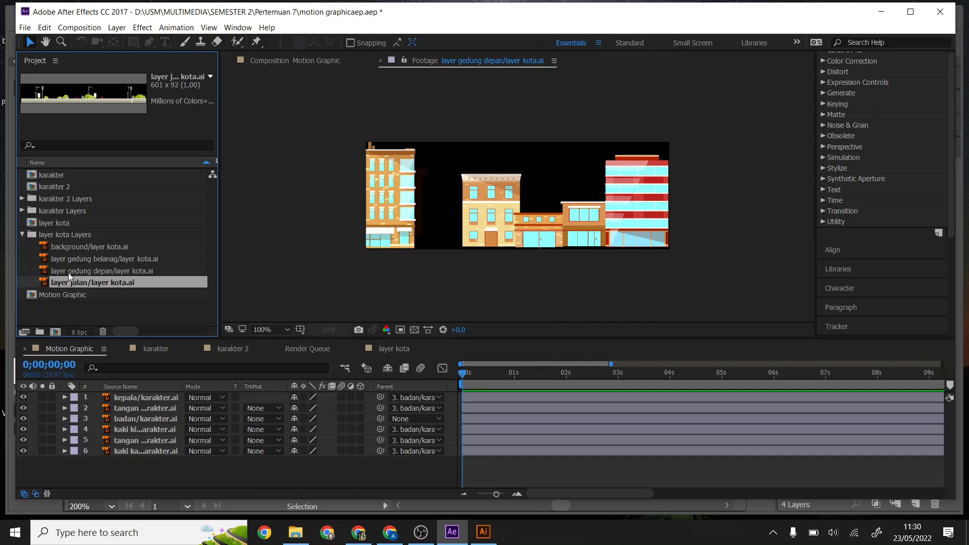
pyautogui.click(94, 268)
pyautogui.click(94, 257)
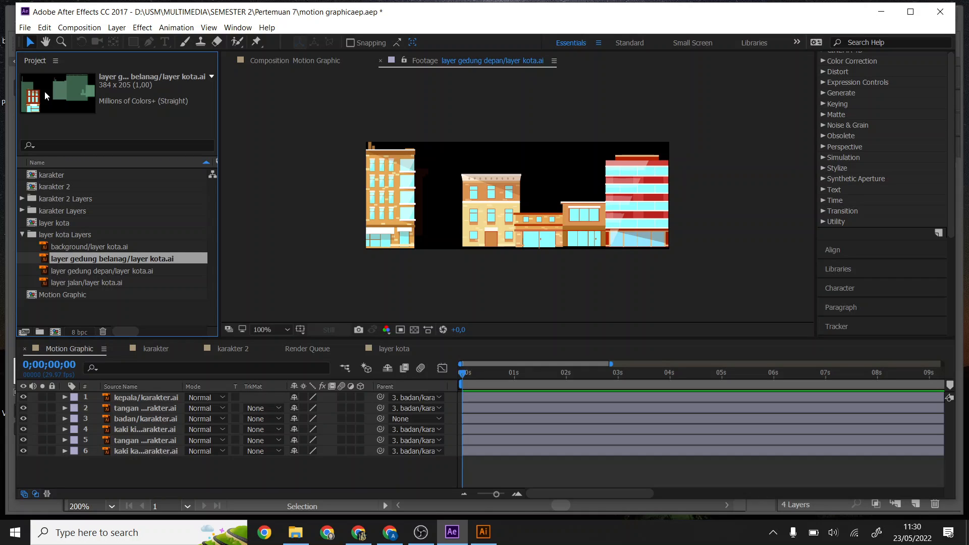
# Preview the layer gedung belanag and background footage from the layer kota Layers folder
pyautogui.doubleClick(117, 263)
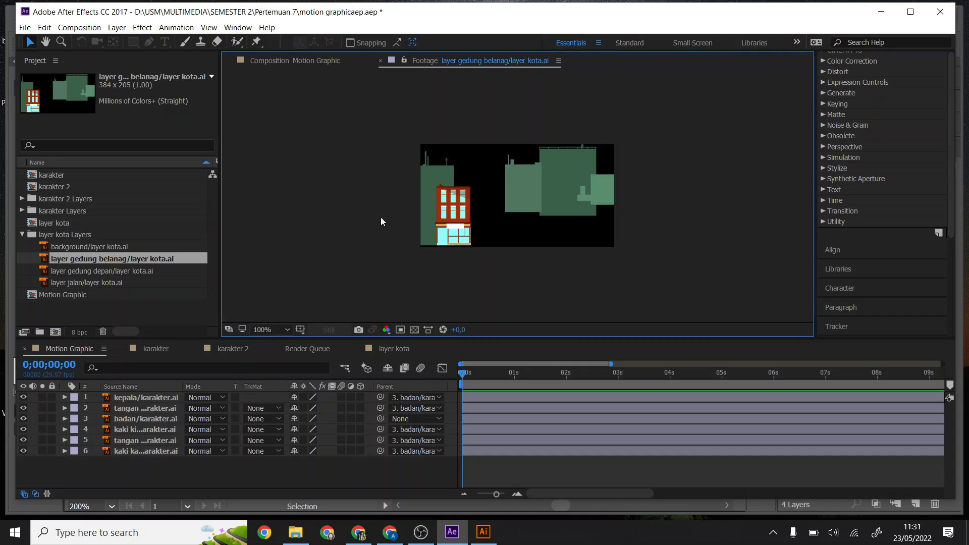
pyautogui.click(119, 248)
pyautogui.doubleClick(118, 247)
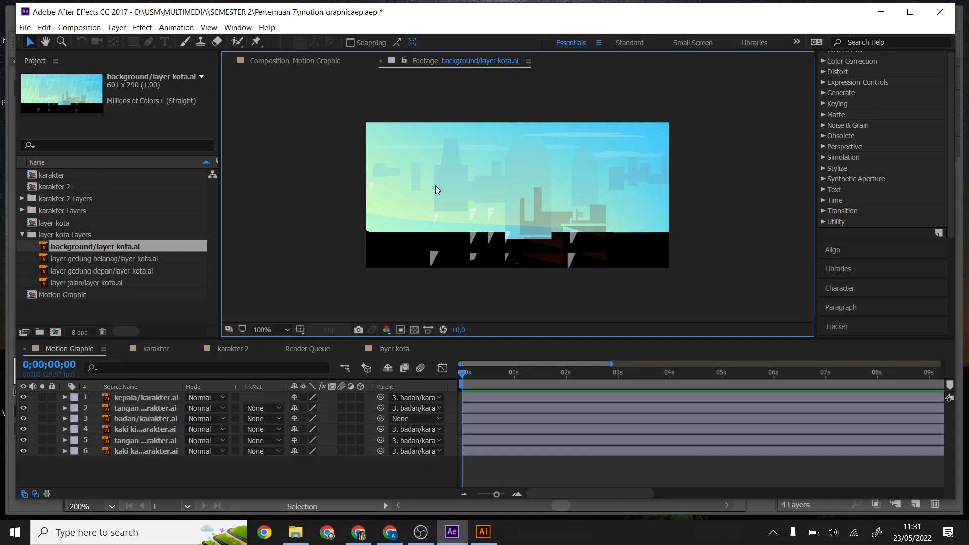
pyautogui.click(72, 258)
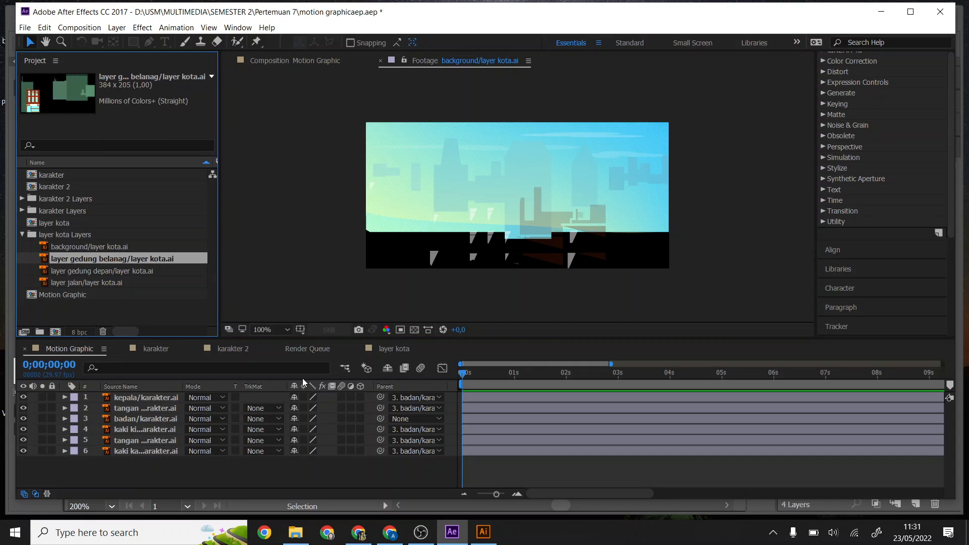
# Delete the layer kota composition and the layer kota Layers folder with its Illustrator footage from the project
pyautogui.click(107, 284)
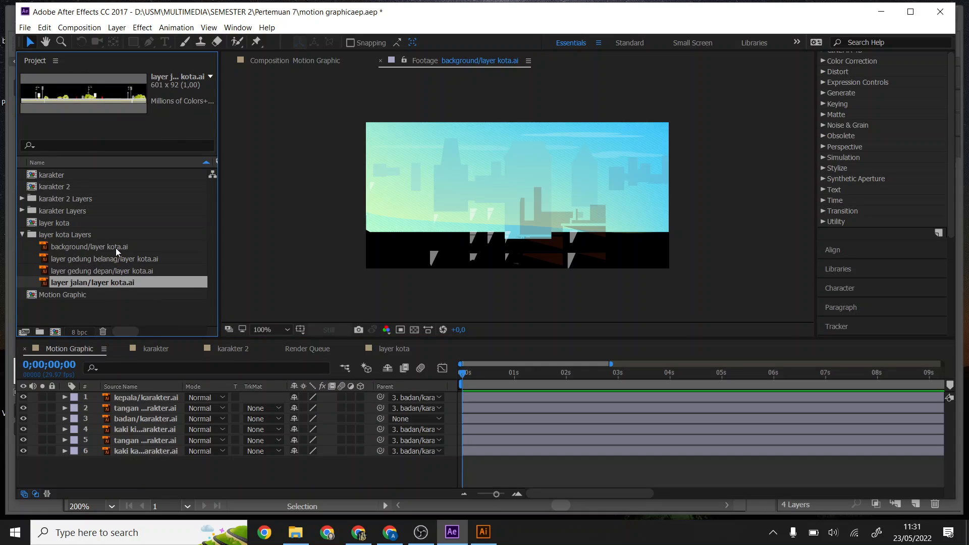
pyautogui.keyDown('shift'); pyautogui.click(117, 247); pyautogui.keyUp('shift')
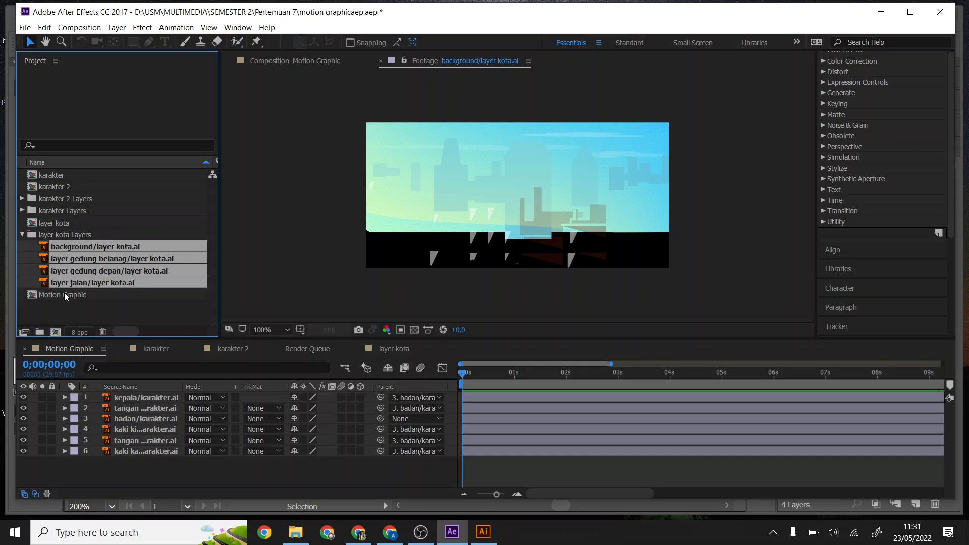
pyautogui.click(69, 226)
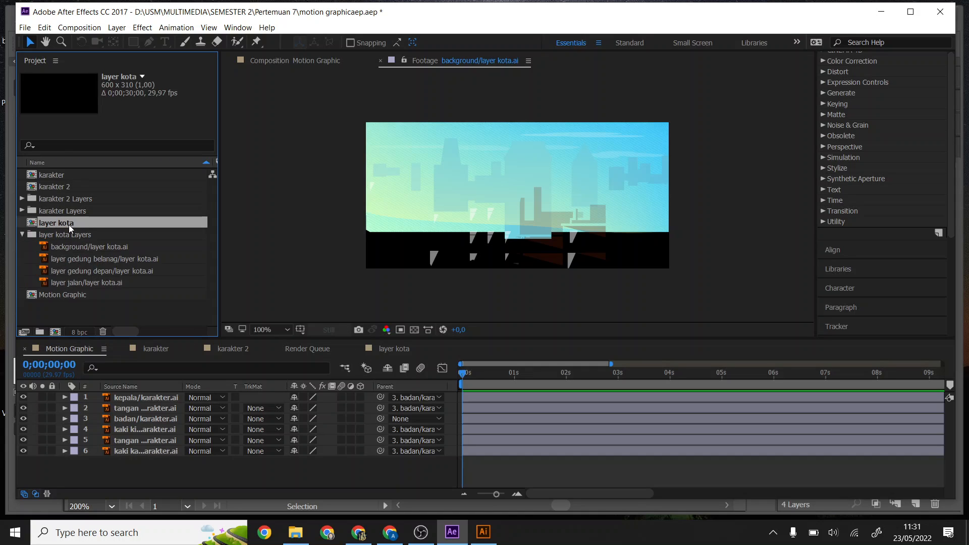
pyautogui.keyDown('shift'); pyautogui.click(85, 292); pyautogui.keyUp('shift')
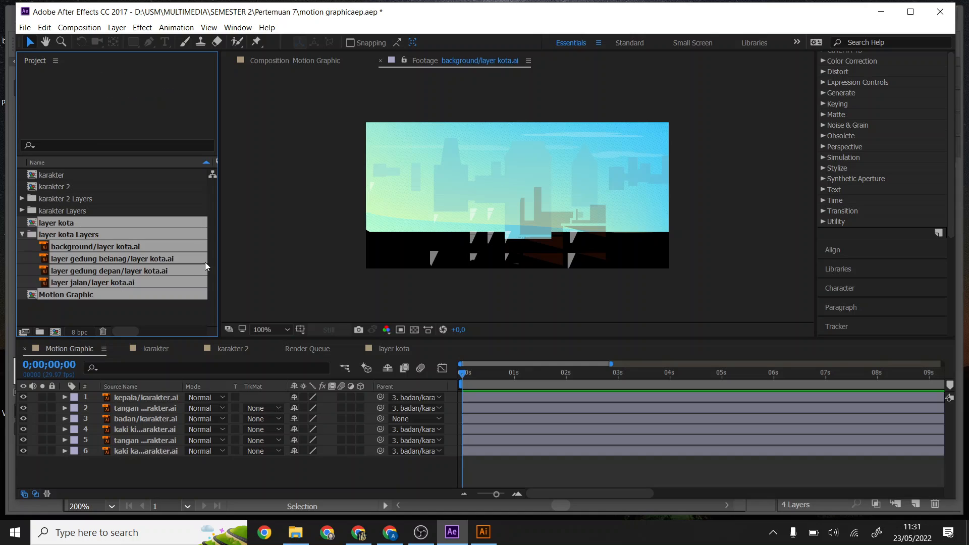
pyautogui.click(147, 323)
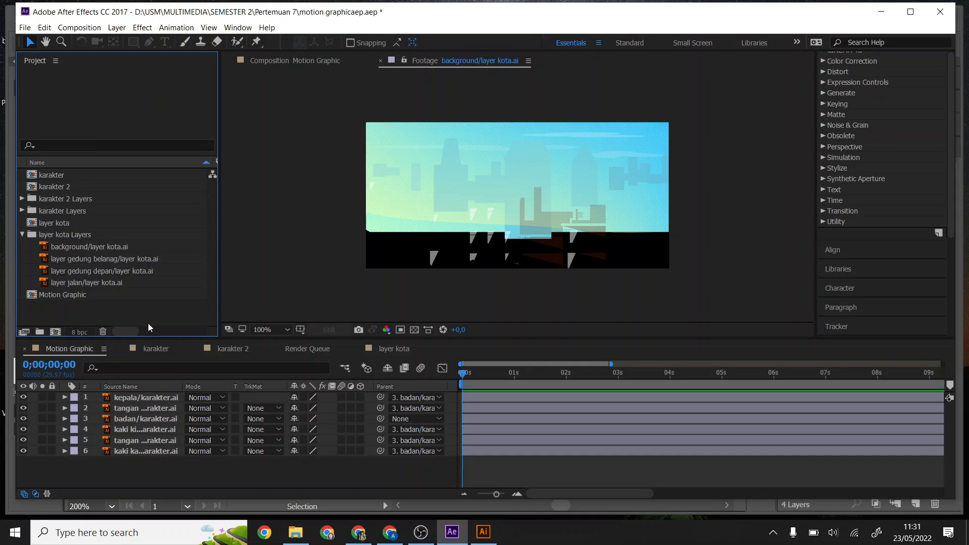
pyautogui.click(99, 225)
pyautogui.keyDown('shift'); pyautogui.click(122, 283); pyautogui.keyUp('shift')
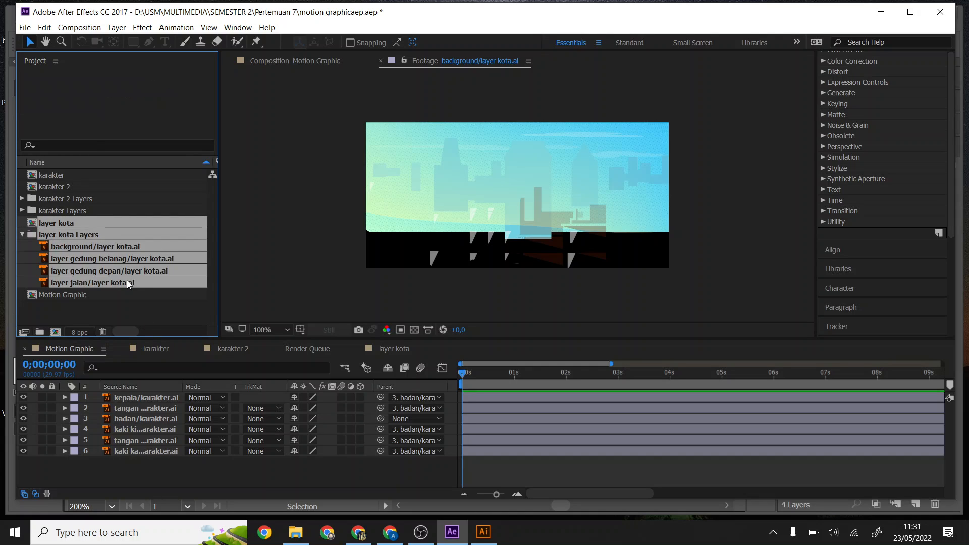
pyautogui.press('Delete')
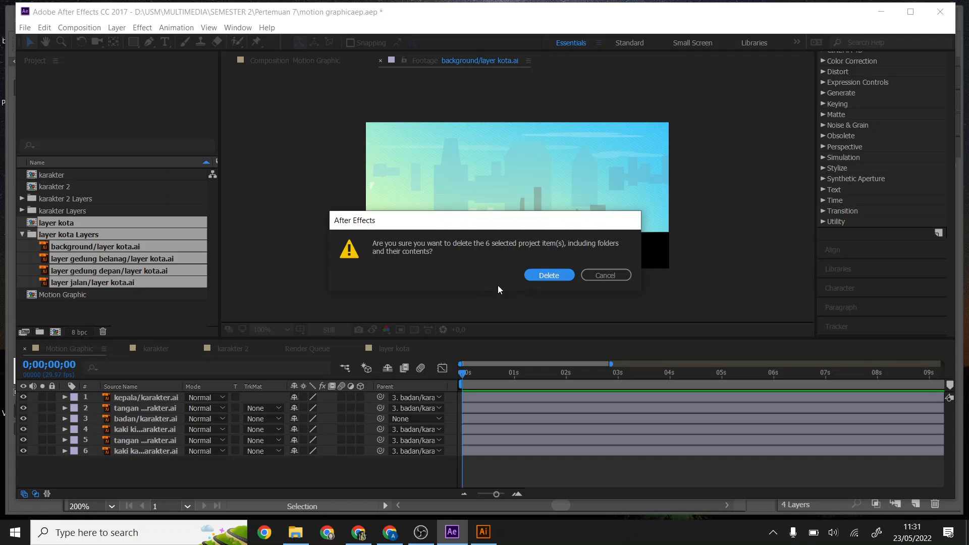
pyautogui.click(556, 277)
# Import layer kota.ai from the Pertemuan 8 folder as Composition - Retain Layer Sizes
pyautogui.doubleClick(100, 271)
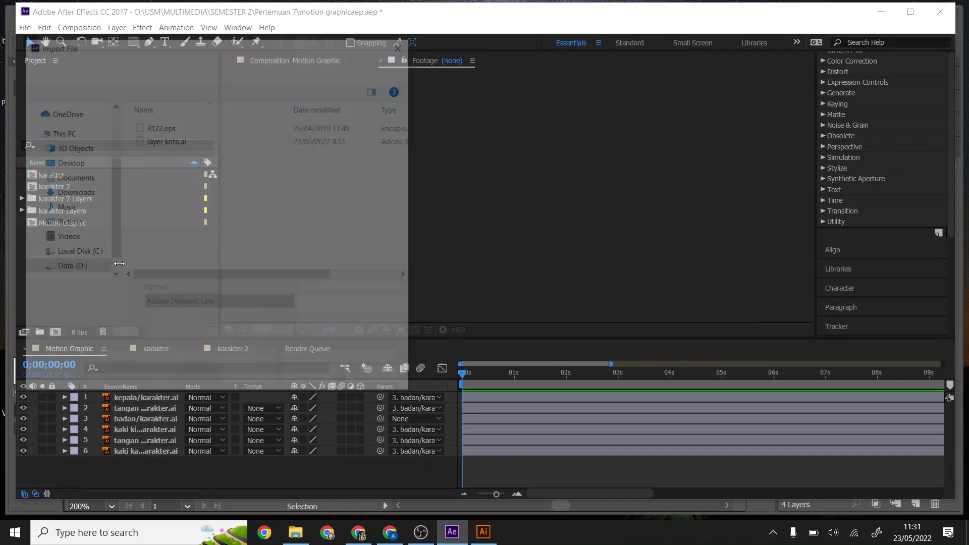
pyautogui.click(175, 144)
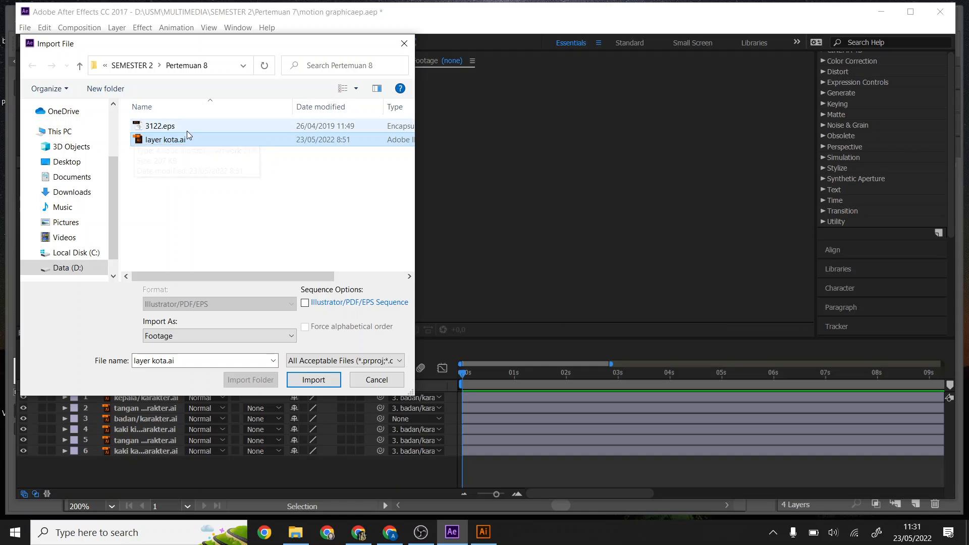
pyautogui.click(266, 339)
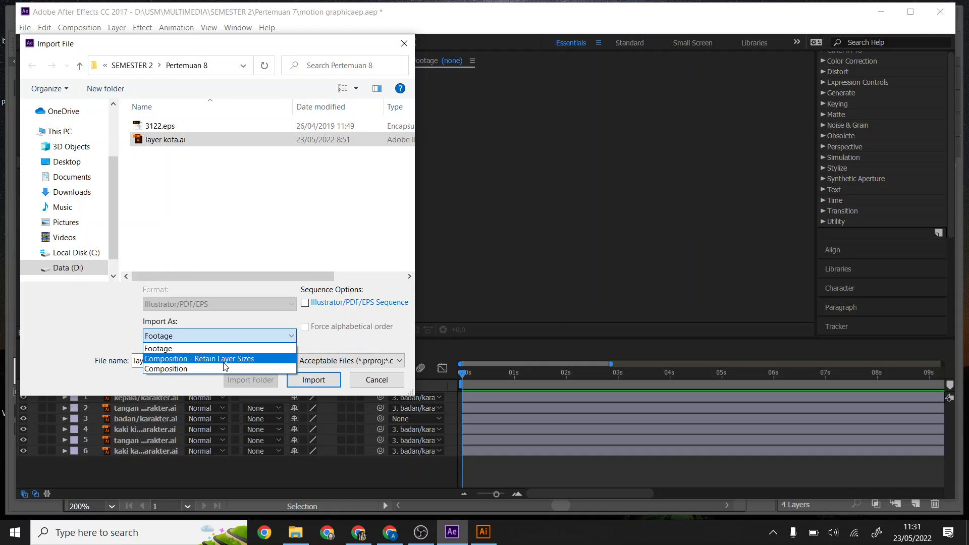
pyautogui.click(224, 359)
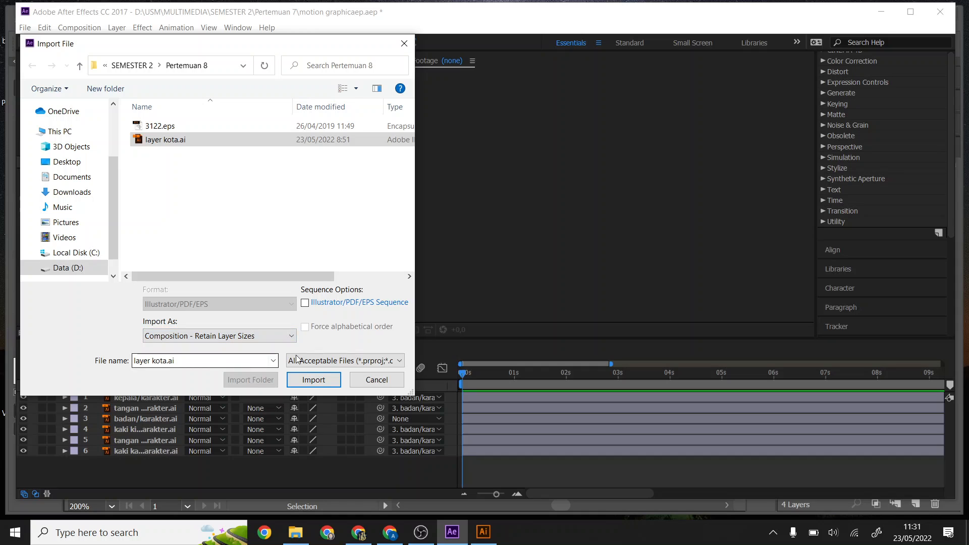
pyautogui.click(313, 379)
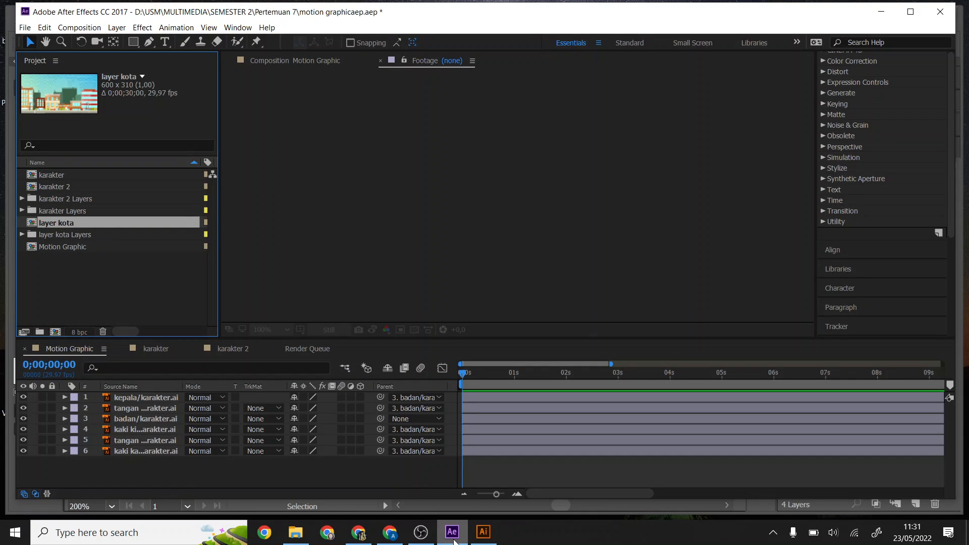
# Switch to Illustrator and hide the background and both building layers so that only layer jalan is shown
pyautogui.click(483, 537)
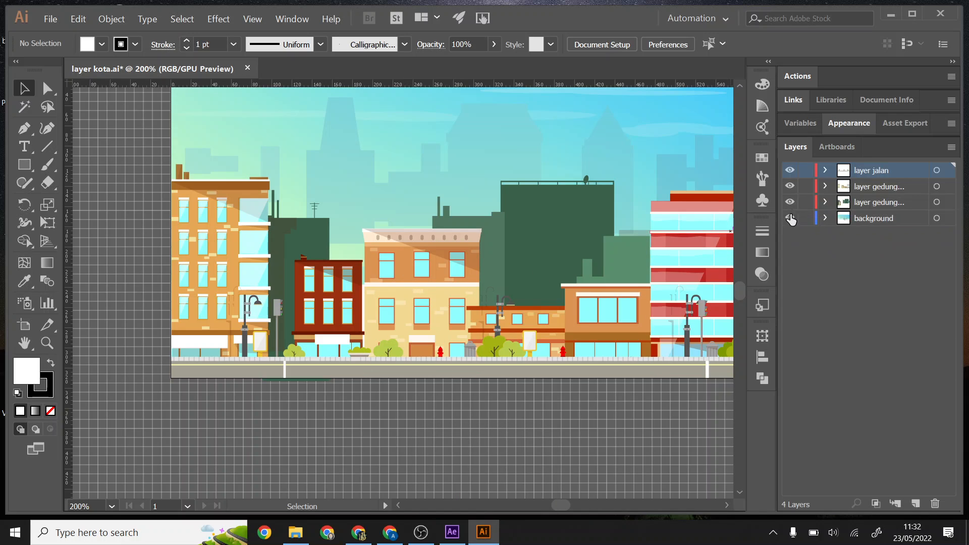
pyautogui.moveTo(790, 218); pyautogui.dragTo(791, 187)
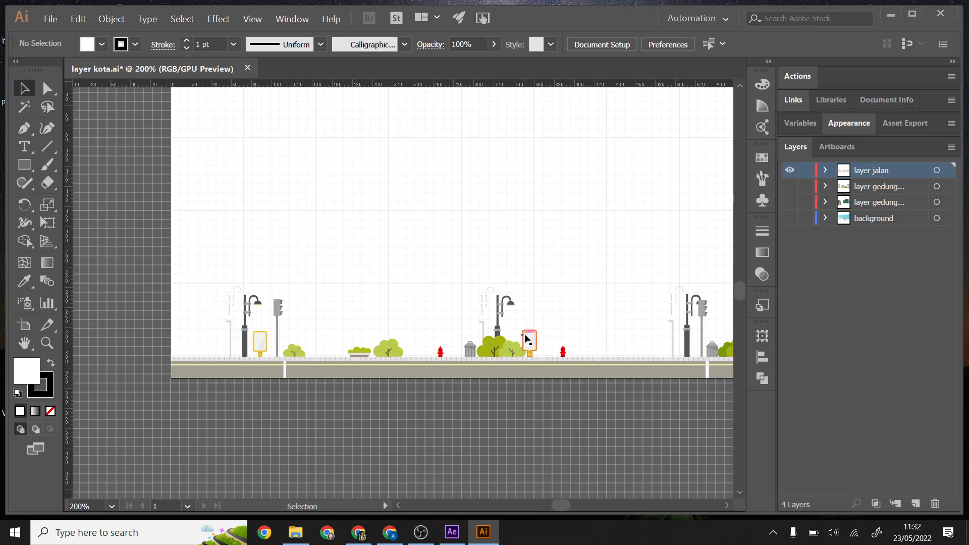
pyautogui.scroll(3, 548, 331)
pyautogui.hscroll(4, 559, 313)
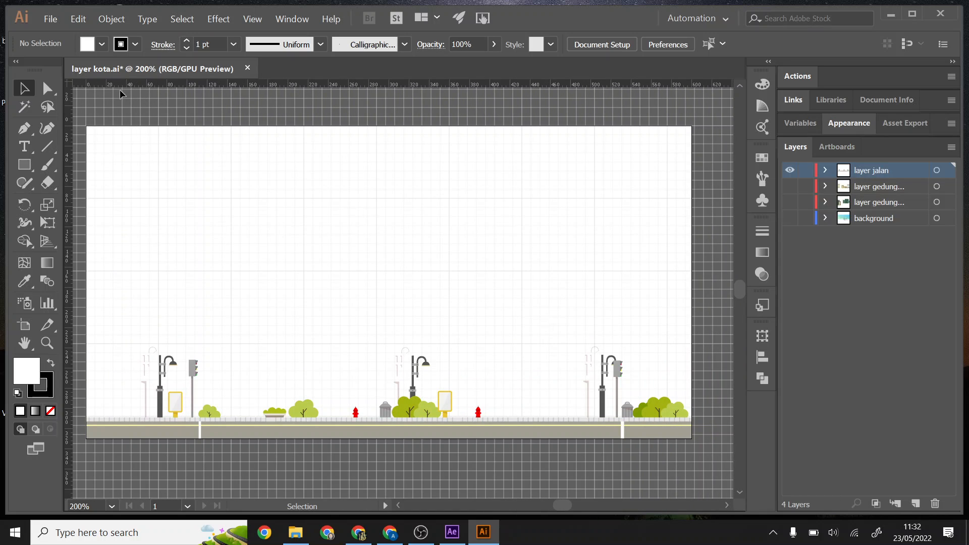
# Begin a PNG export and create a folder named png in USM > MULTIMEDIA > SEMESTER 2 > Pertemuan 8
pyautogui.click(51, 19)
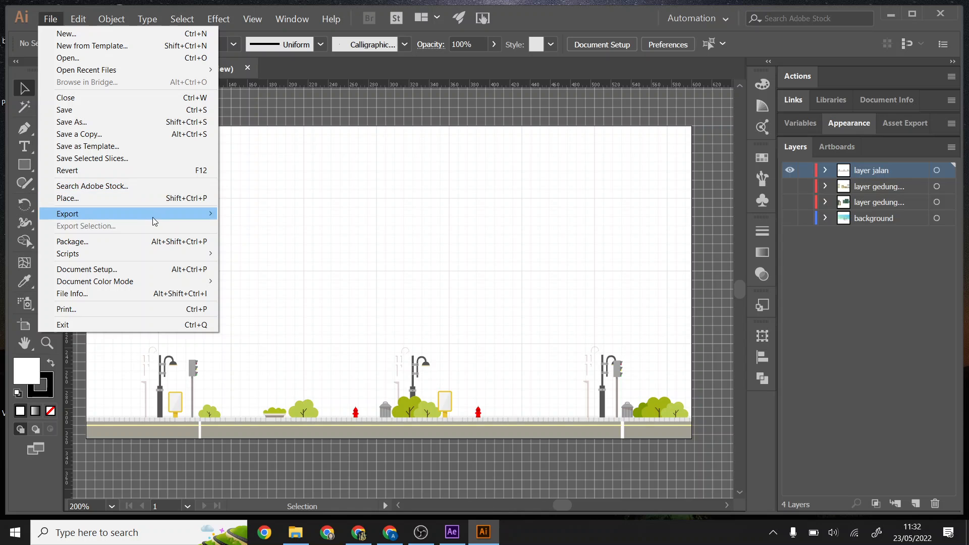
pyautogui.moveTo(153, 216)
pyautogui.click(251, 222)
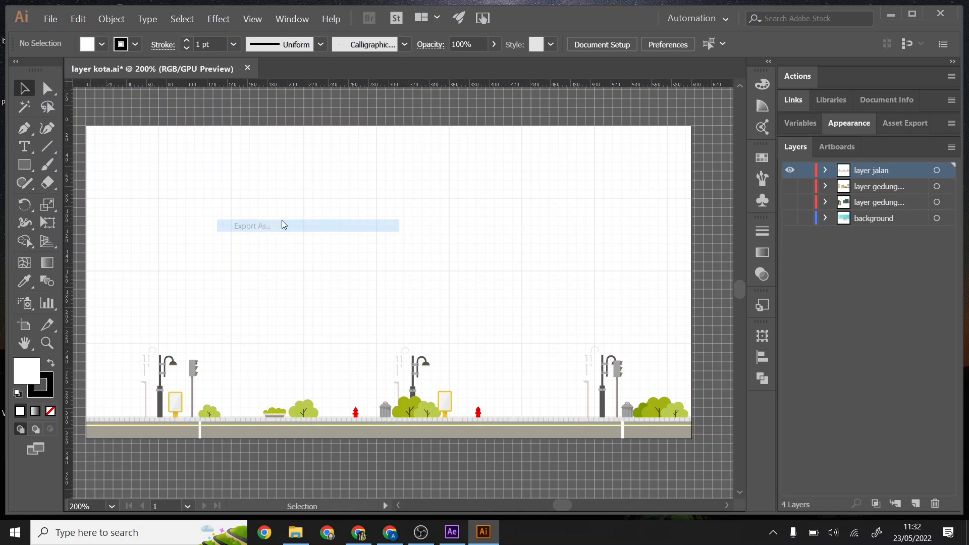
pyautogui.click(71, 219)
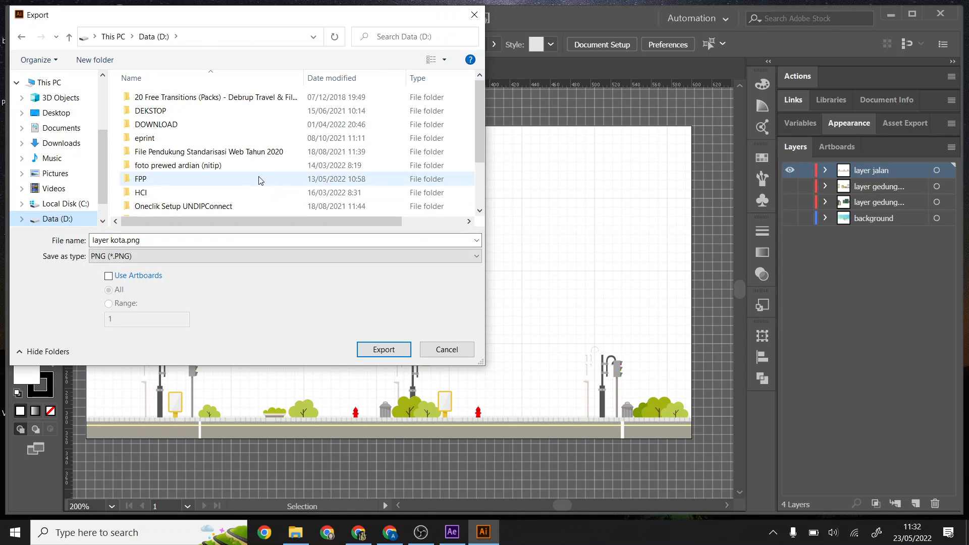
pyautogui.scroll(-2, 246, 180)
pyautogui.doubleClick(219, 196)
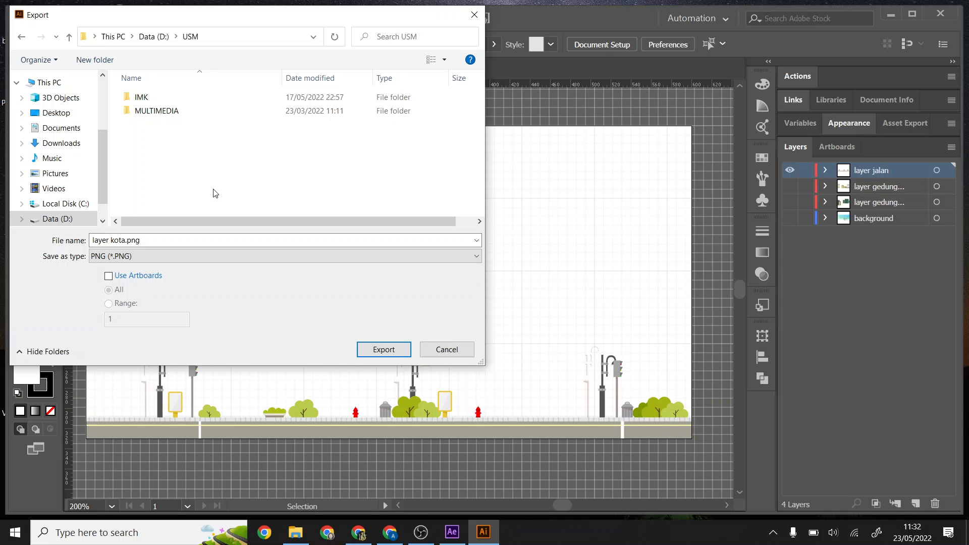
pyautogui.doubleClick(169, 112)
pyautogui.doubleClick(177, 166)
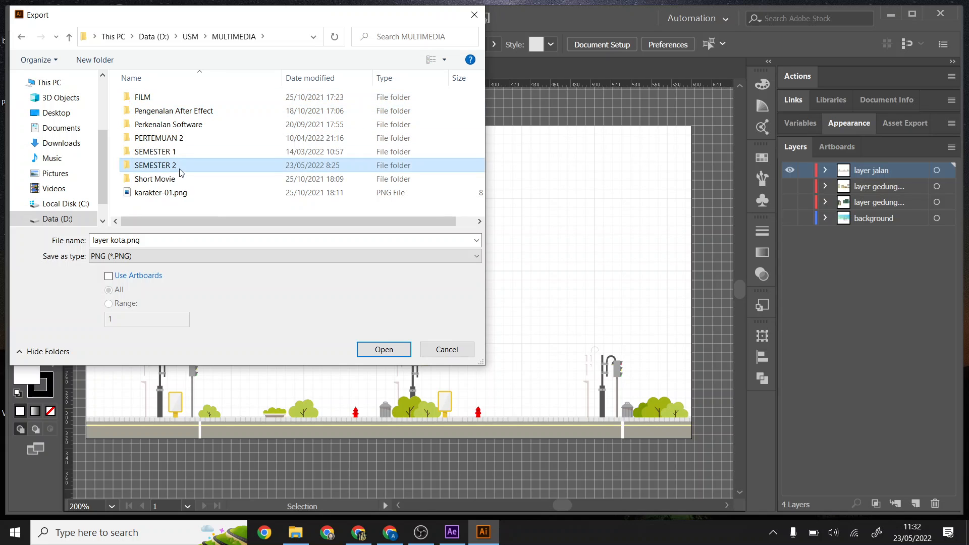
pyautogui.doubleClick(156, 151)
pyautogui.click(95, 59)
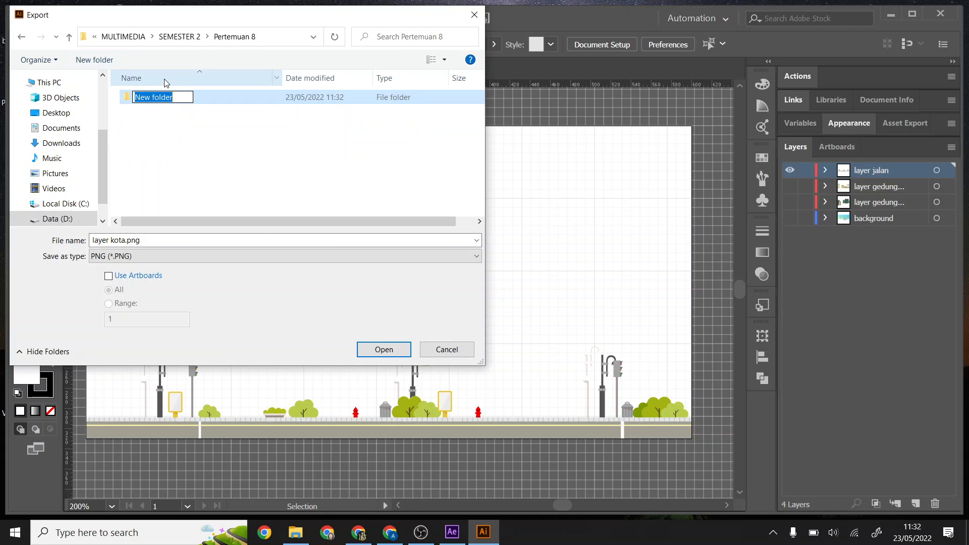
pyautogui.write('png')
pyautogui.press('Return')
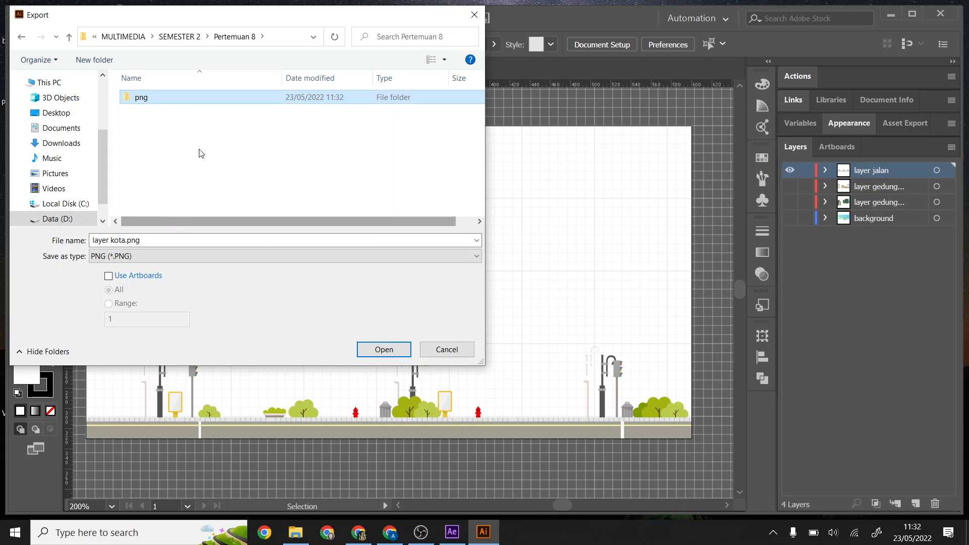
# Export the street artwork into the png folder as layer jalan.png at 72 ppi with a transparent background
pyautogui.doubleClick(204, 99)
pyautogui.click(168, 240)
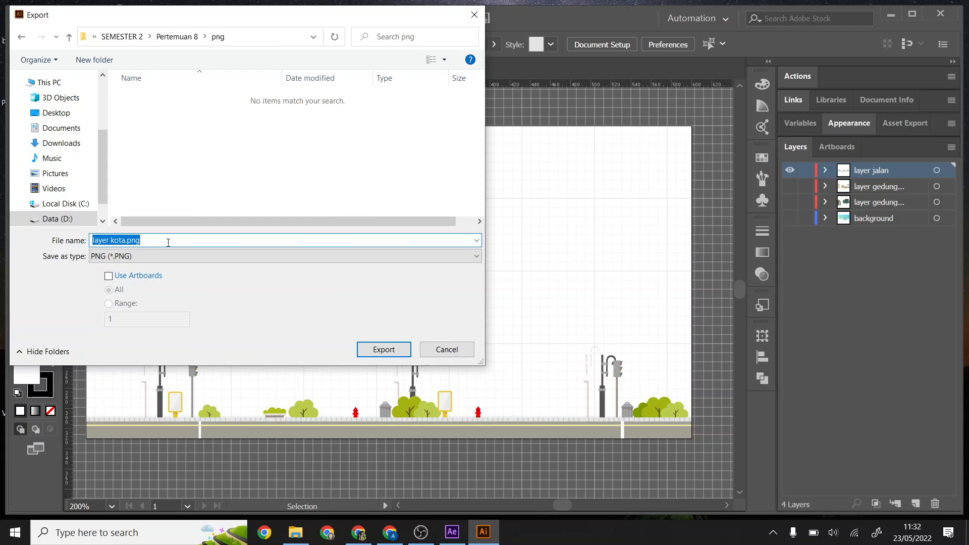
pyautogui.write('layer jala')
pyautogui.press('Return')
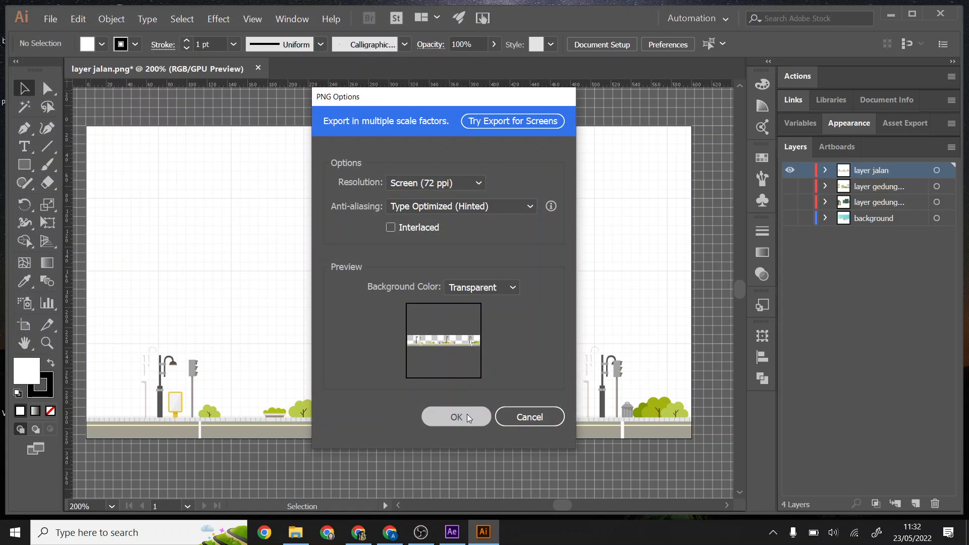
pyautogui.click(467, 414)
# Show only the front buildings layer and export it as a PNG named layer gedung depan into the png folder
pyautogui.click(791, 170)
pyautogui.click(790, 186)
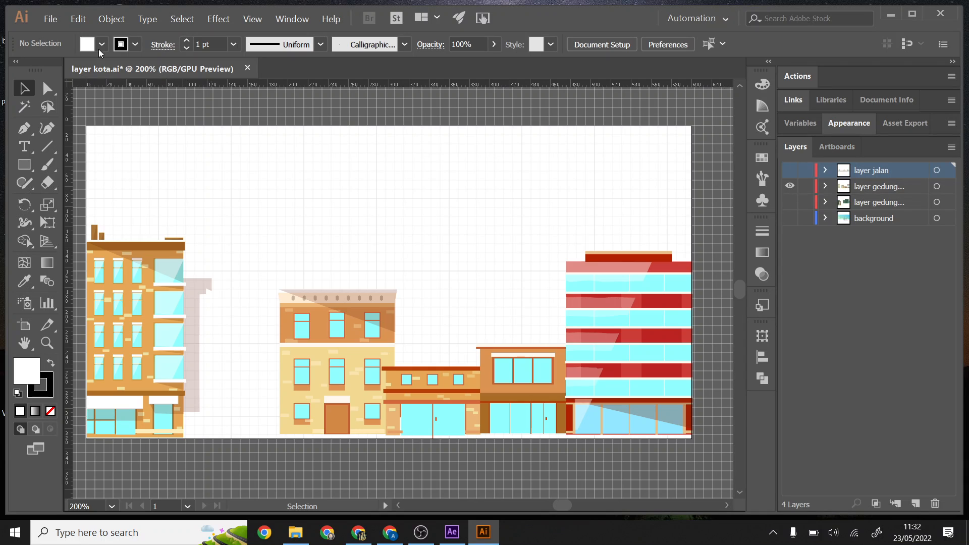
pyautogui.click(43, 20)
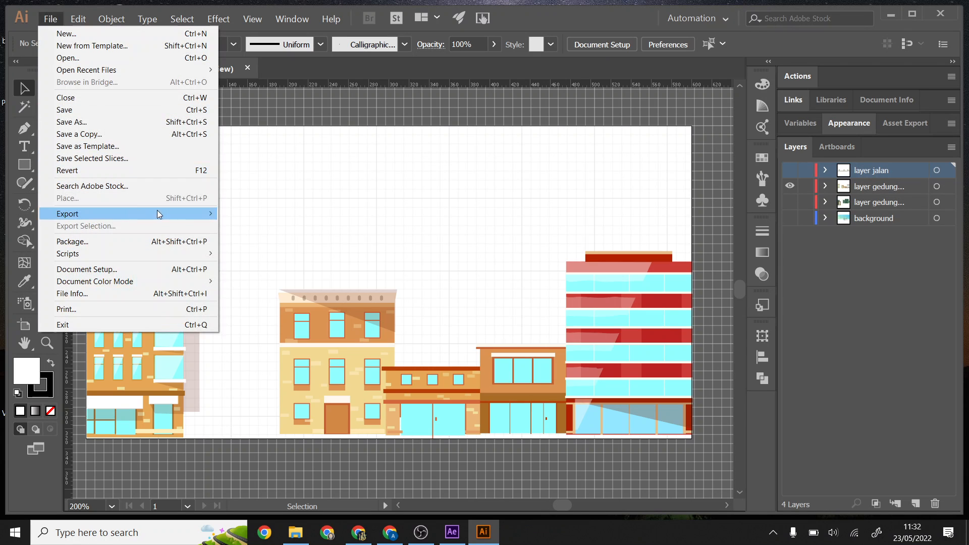
pyautogui.moveTo(157, 214)
pyautogui.click(255, 227)
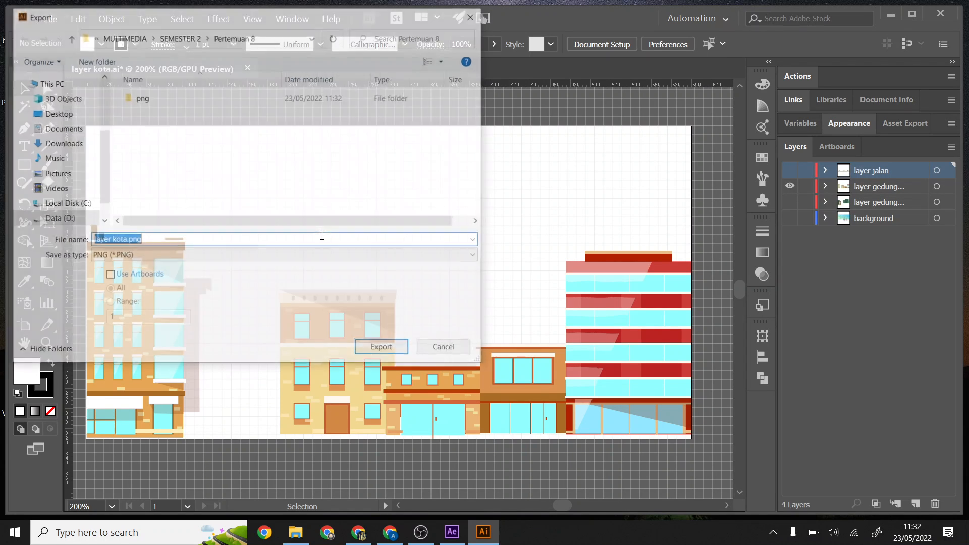
pyautogui.click(164, 99)
pyautogui.doubleClick(164, 98)
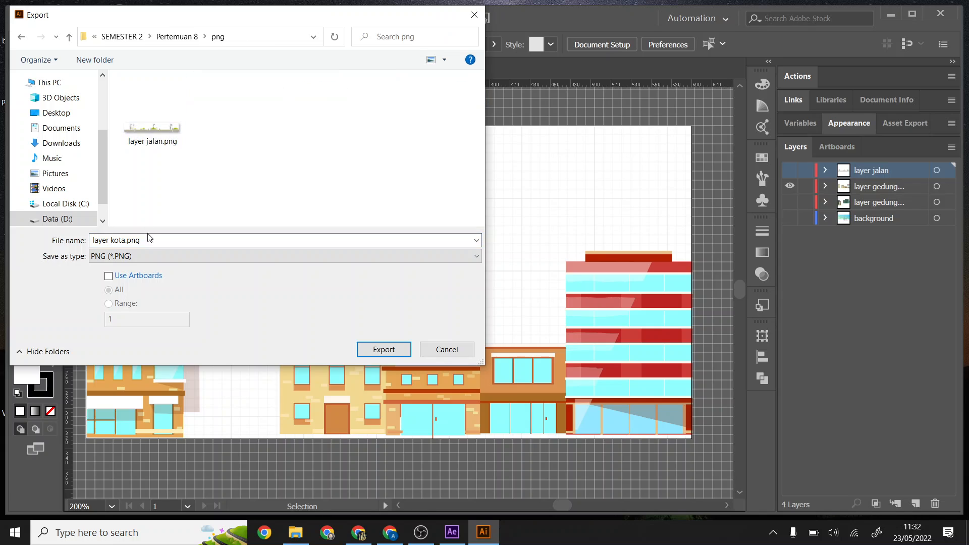
pyautogui.click(182, 241)
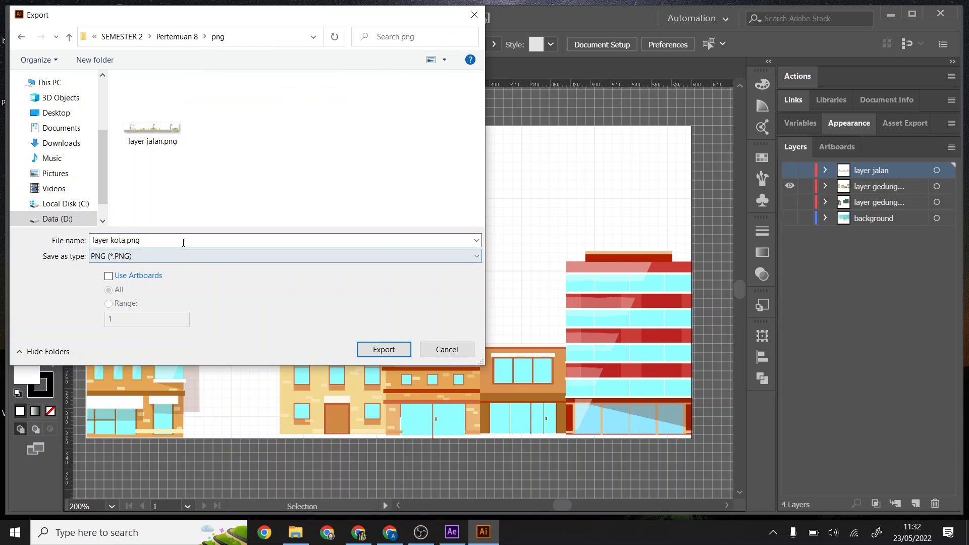
pyautogui.hotkey('ctrl', 'a')
pyautogui.write('layer gedung depan')
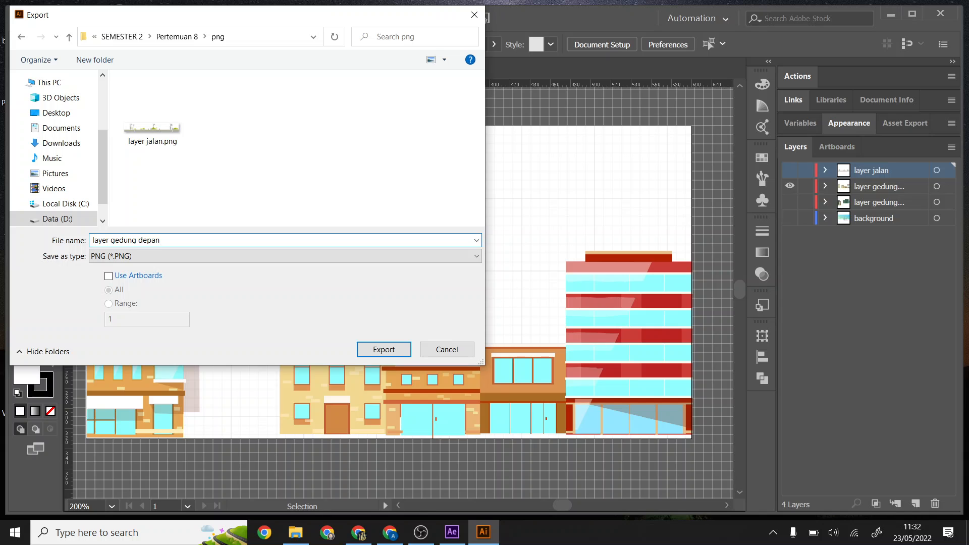
pyautogui.press('Return')
pyautogui.click(456, 415)
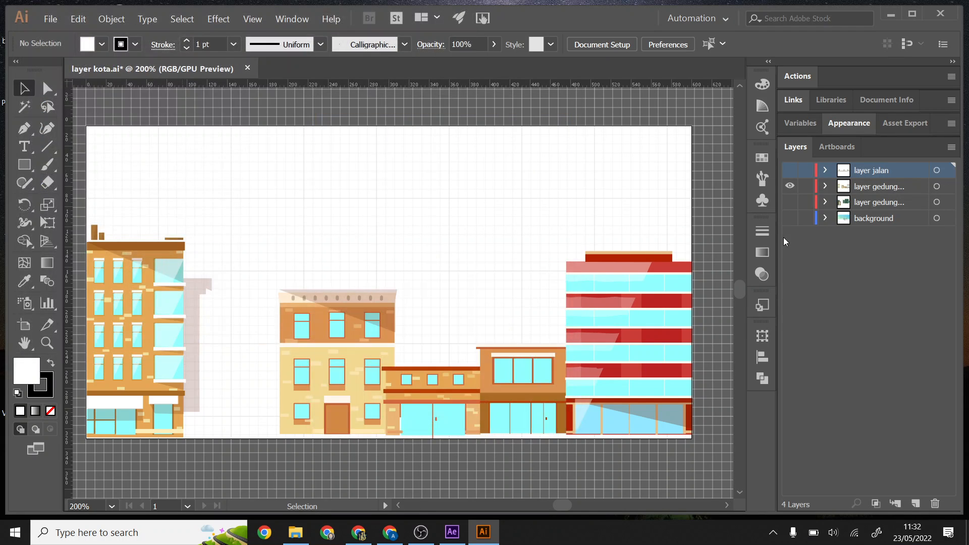
# Show only the rear buildings layer and export it as a PNG named layer gedung belakang into the png folder
pyautogui.click(790, 186)
pyautogui.click(790, 202)
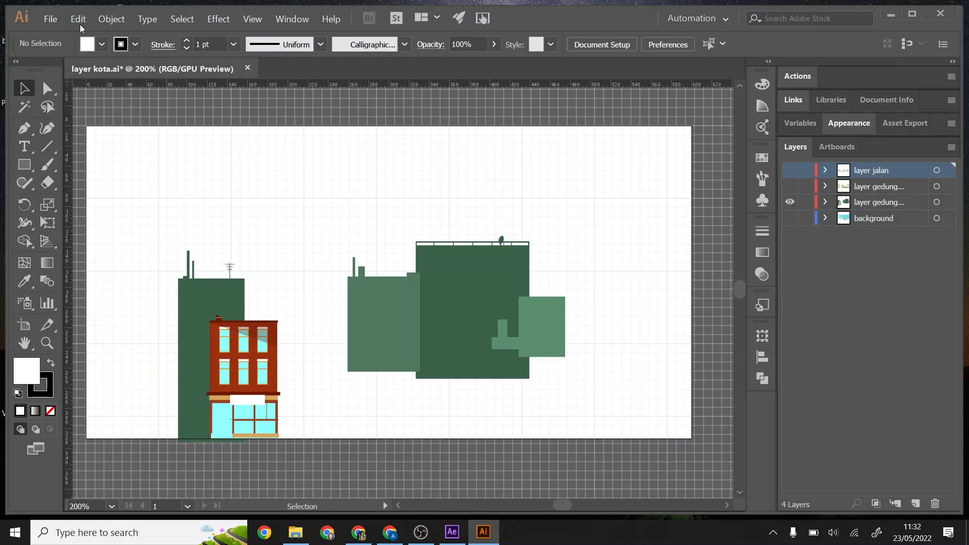
pyautogui.click(52, 19)
pyautogui.moveTo(99, 215)
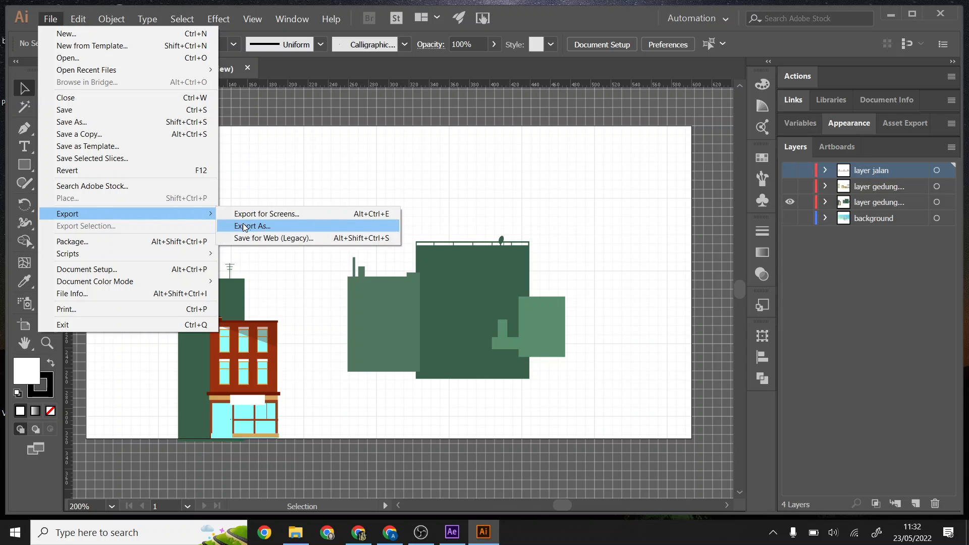
pyautogui.click(270, 228)
pyautogui.doubleClick(189, 96)
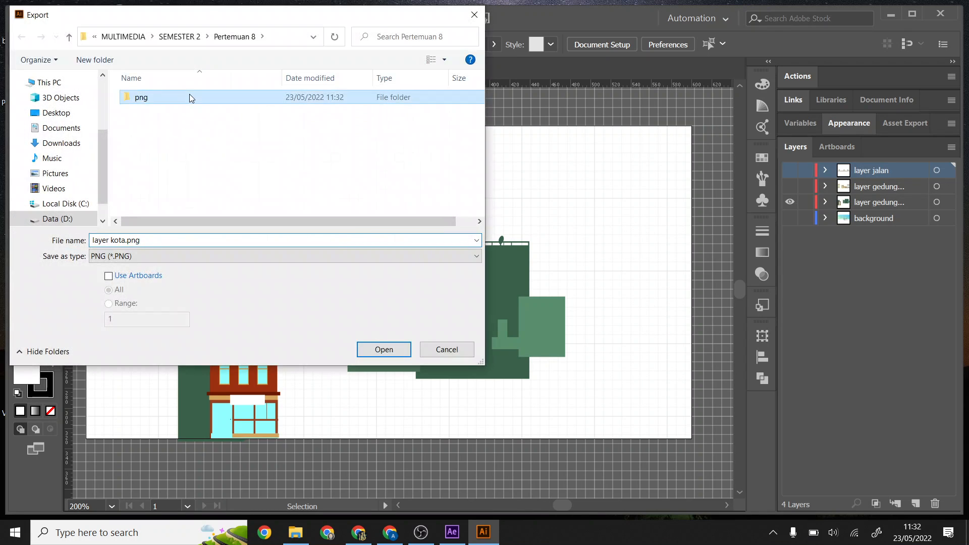
pyautogui.click(165, 239)
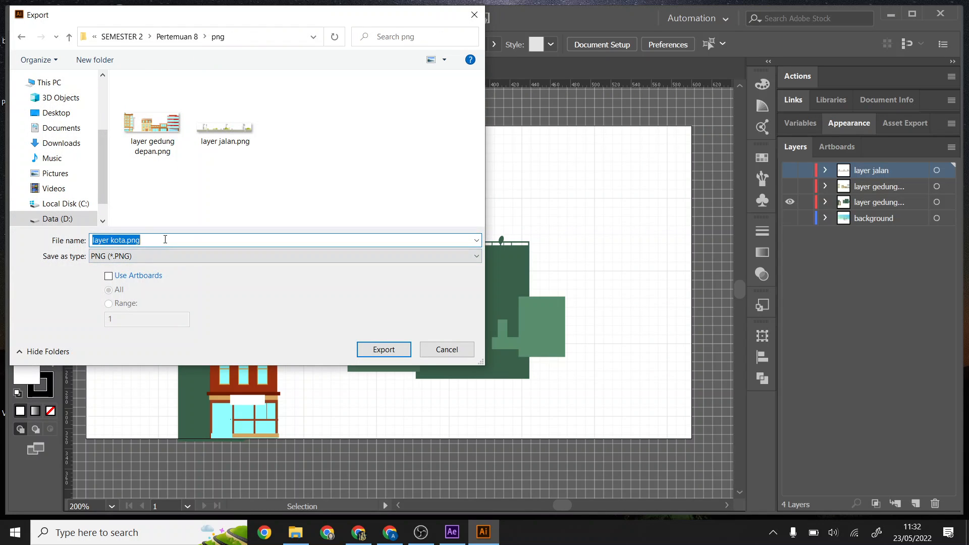
pyautogui.write('layer')
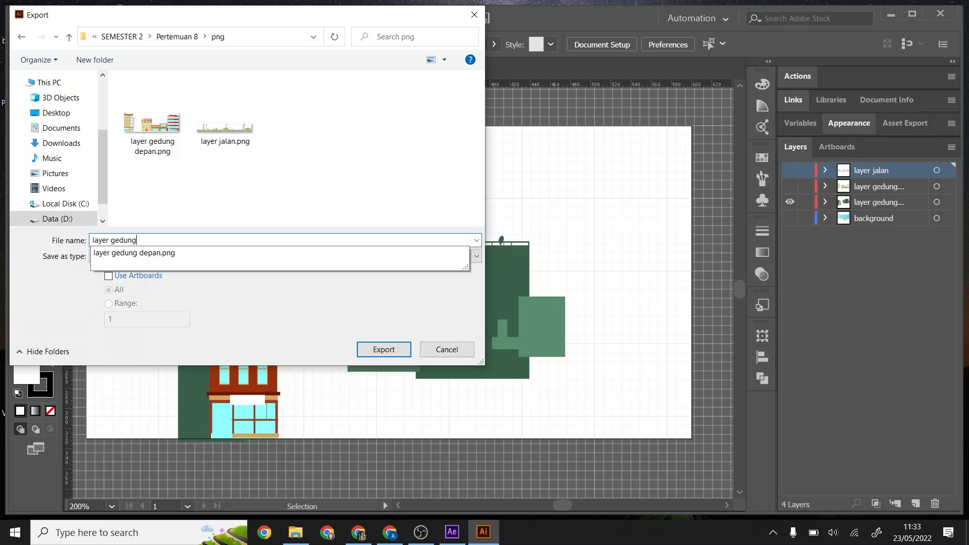
pyautogui.write('belakang')
pyautogui.press('Return')
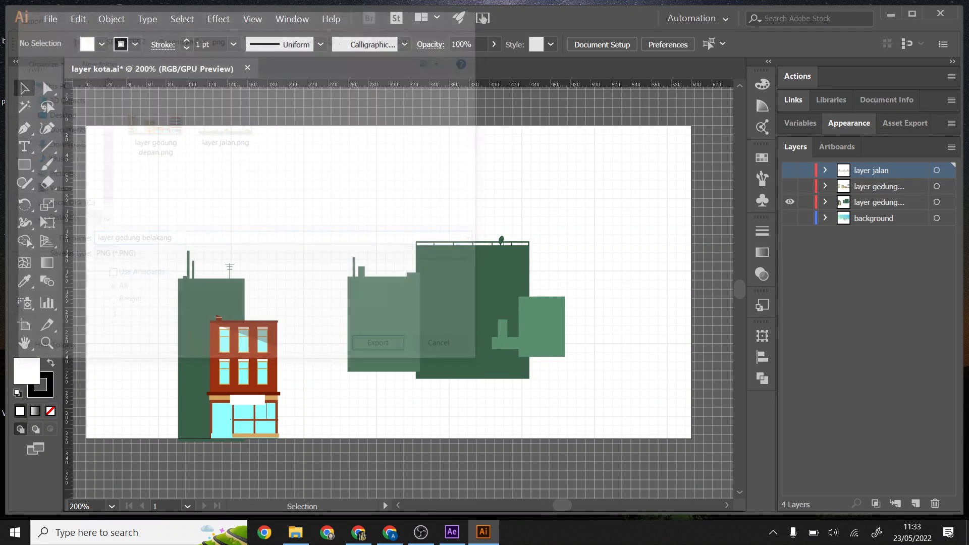
pyautogui.click(465, 413)
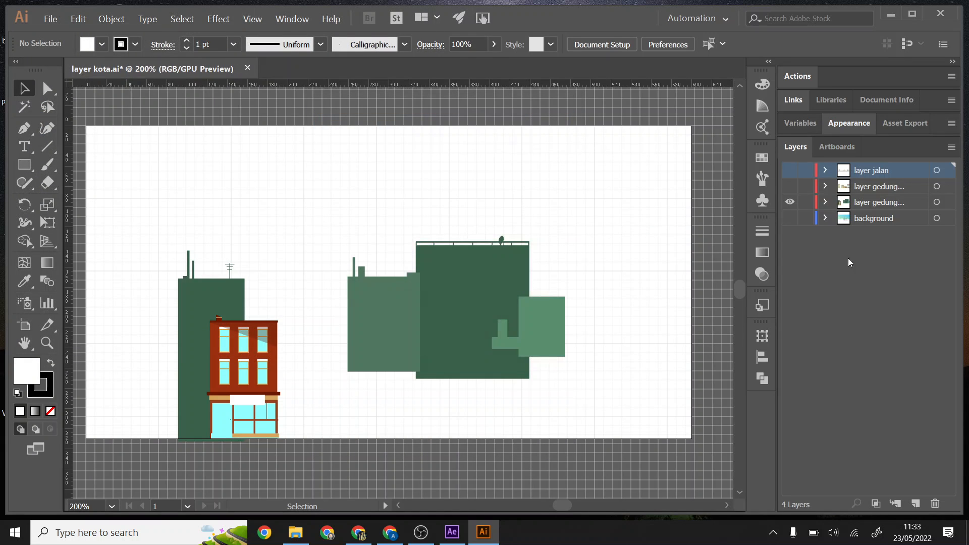
# Show only the background layer and export it as a PNG named background into the png folder at 72 ppi with transparency
pyautogui.click(790, 202)
pyautogui.click(790, 218)
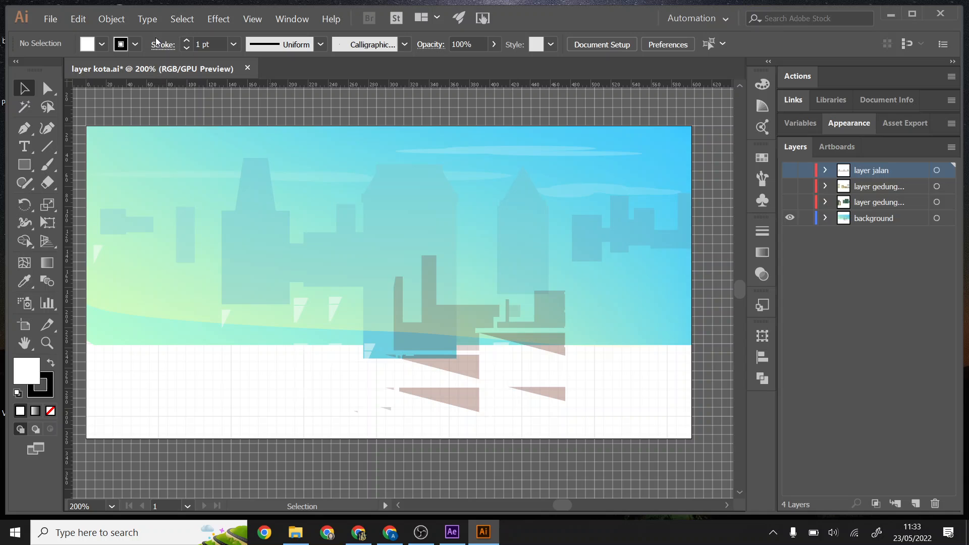
pyautogui.click(50, 19)
pyautogui.moveTo(177, 216)
pyautogui.click(244, 226)
pyautogui.click(163, 104)
pyautogui.doubleClick(163, 104)
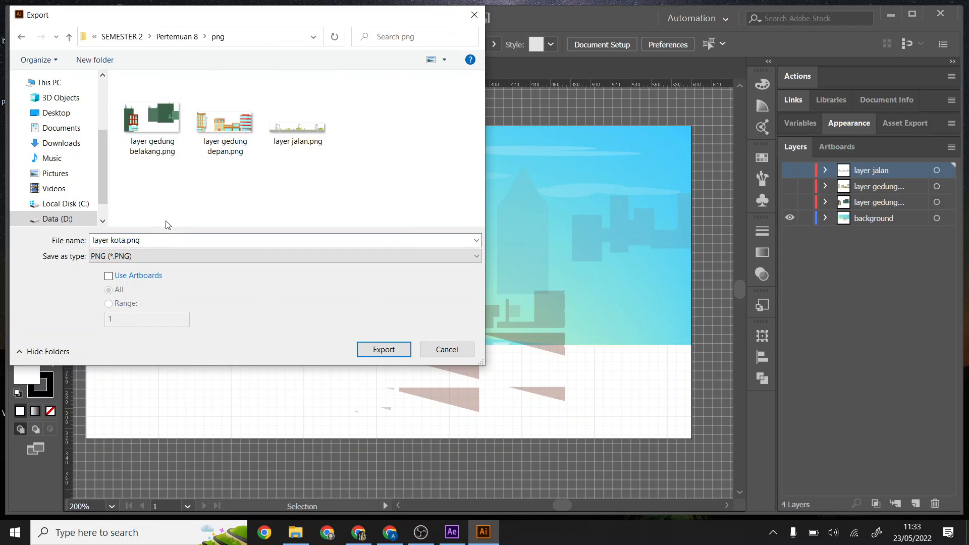
pyautogui.write('backgr')
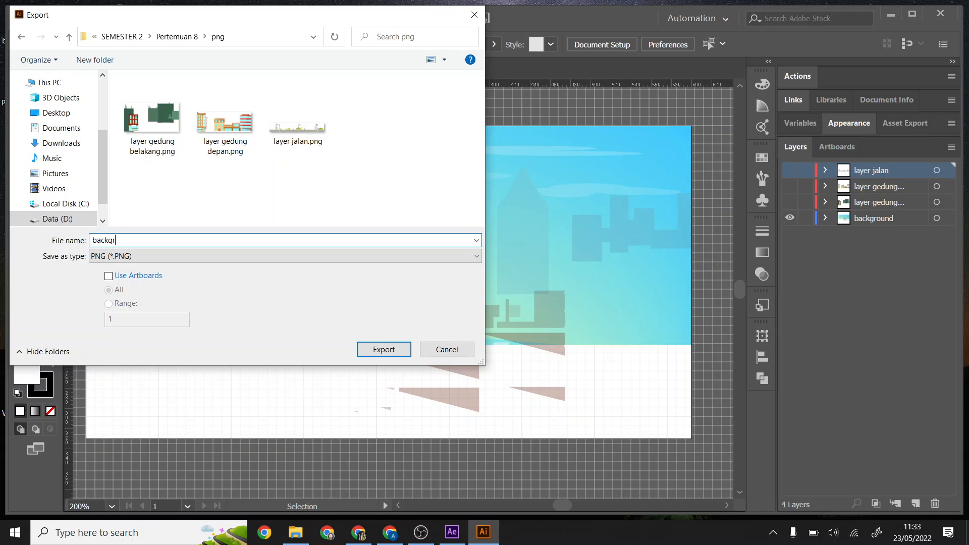
pyautogui.write('ound')
pyautogui.press('Return')
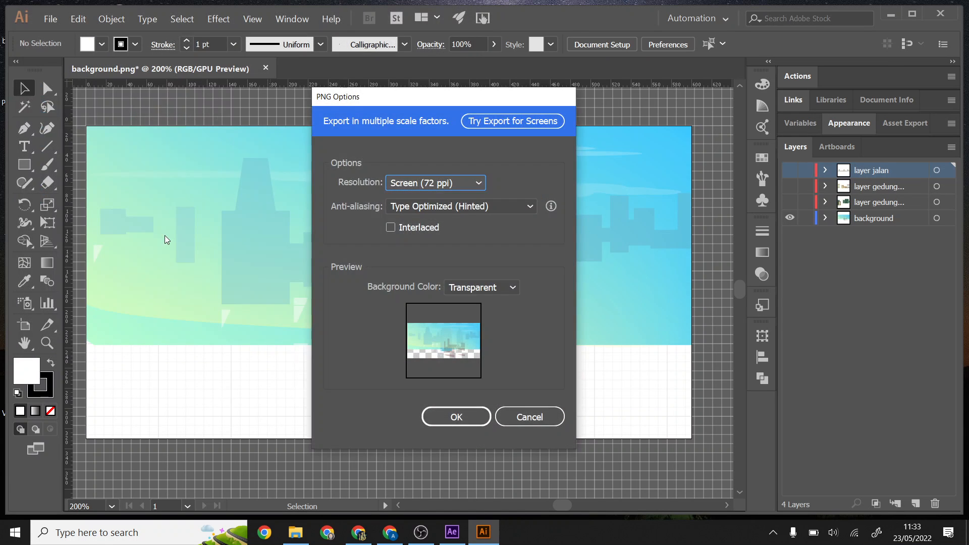
pyautogui.press('Return')
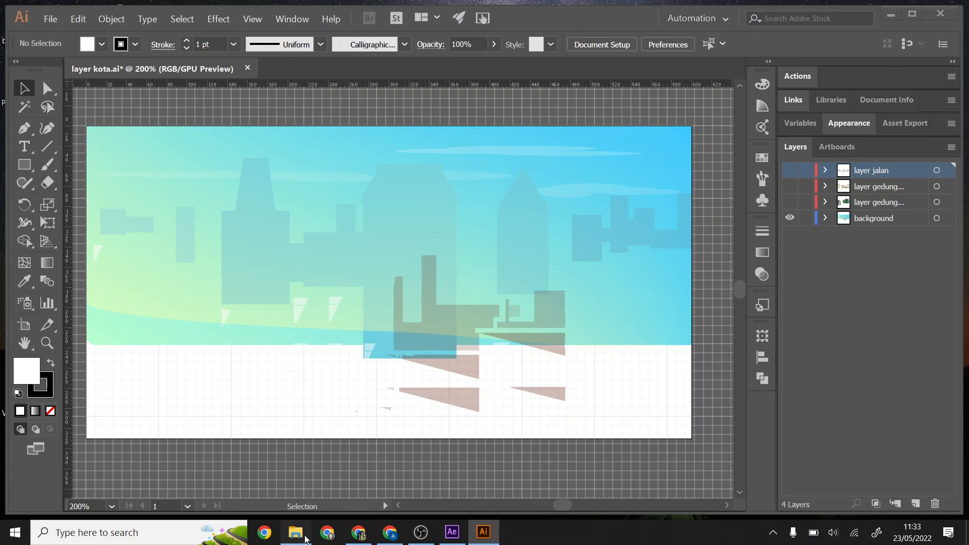
# Open the png folder under USM > MULTIMEDIA > SEMESTER 2 > Pertemuan 8 on drive D in File Explorer
pyautogui.click(295, 532)
pyautogui.scroll(-7, 500, 329)
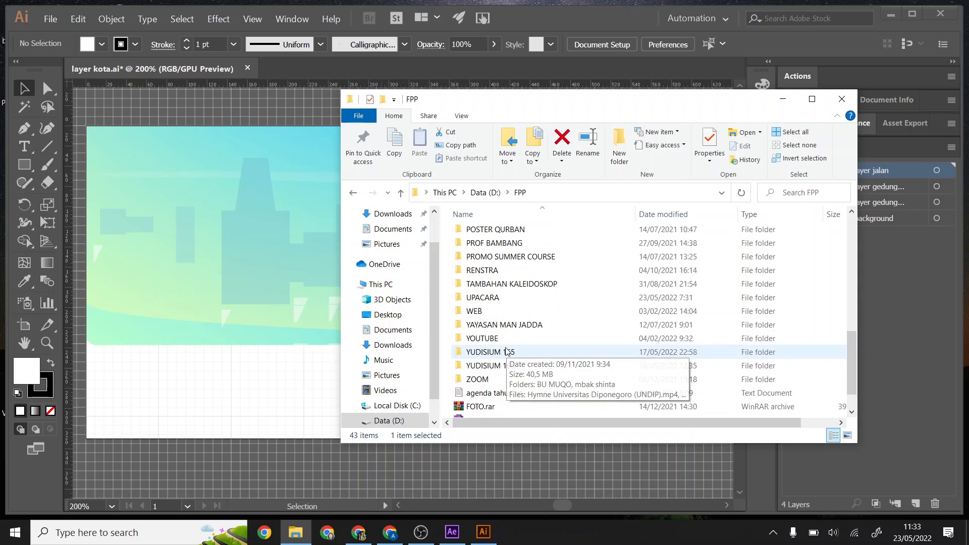
pyautogui.click(485, 192)
pyautogui.scroll(-6, 491, 317)
pyautogui.scroll(4, 491, 317)
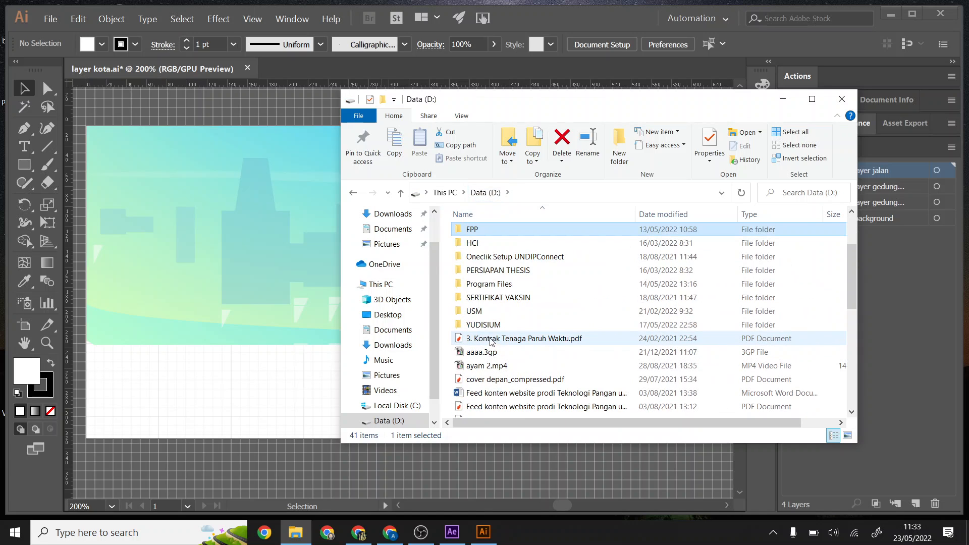
pyautogui.doubleClick(488, 312)
pyautogui.doubleClick(501, 247)
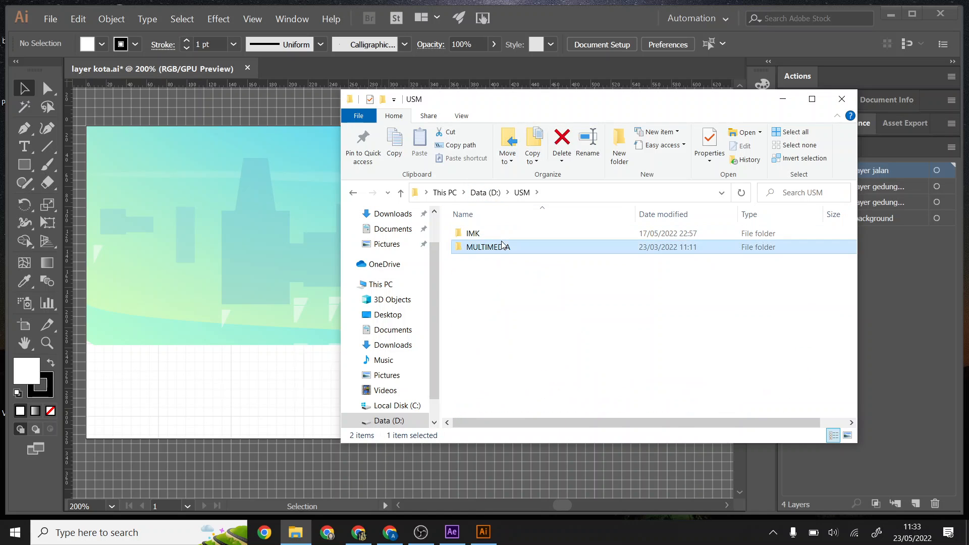
pyautogui.doubleClick(500, 301)
pyautogui.doubleClick(504, 289)
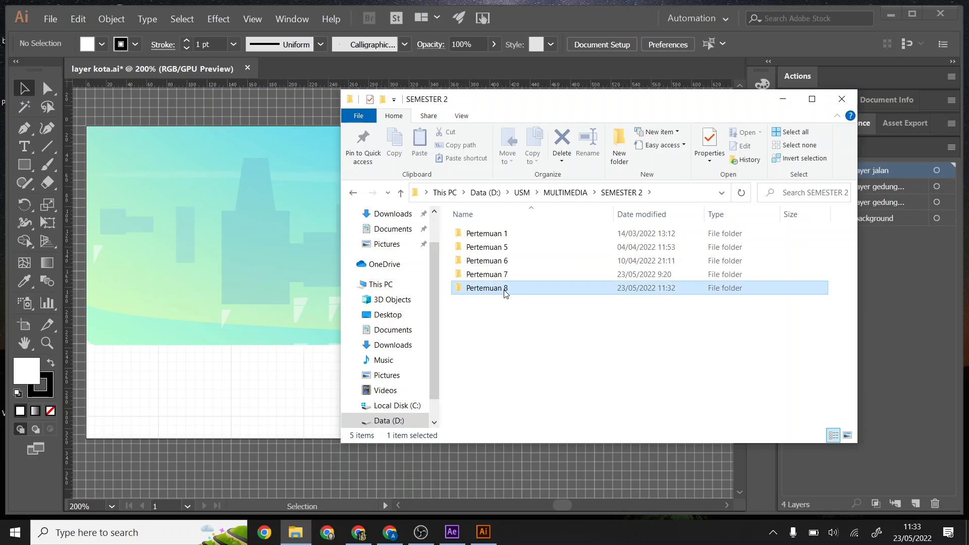
pyautogui.doubleClick(474, 234)
# Preview the exported PNGs one after another, from layer jalan.png back to background.png, and close the viewer
pyautogui.click(690, 262)
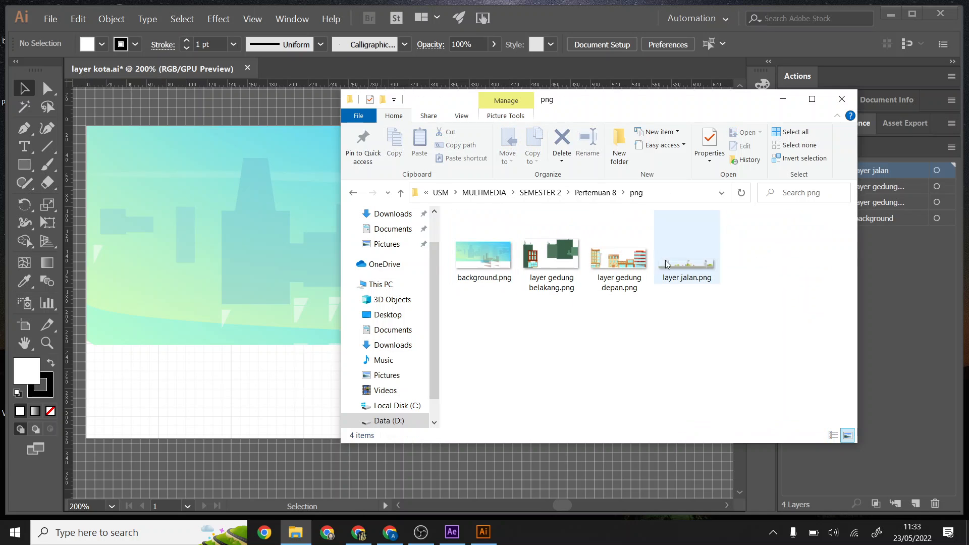
pyautogui.doubleClick(689, 263)
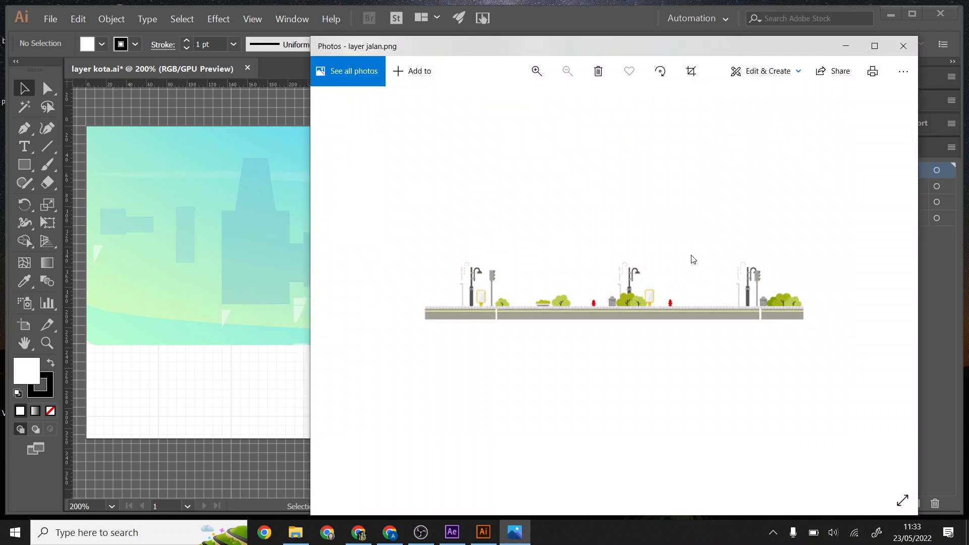
pyautogui.press('Left')
pyautogui.press('Right')
pyautogui.press('Left')
pyautogui.press('Left')
pyautogui.press('Left')
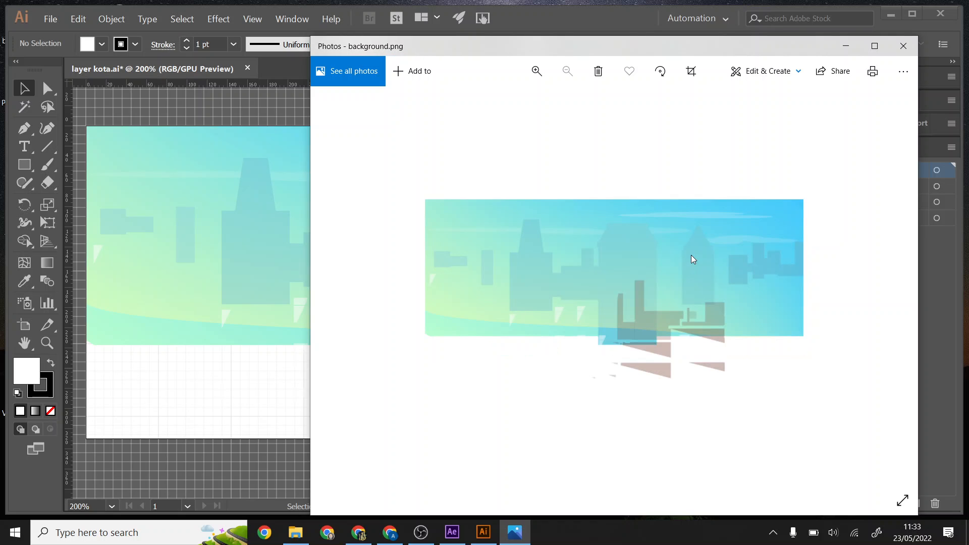
pyautogui.click(903, 46)
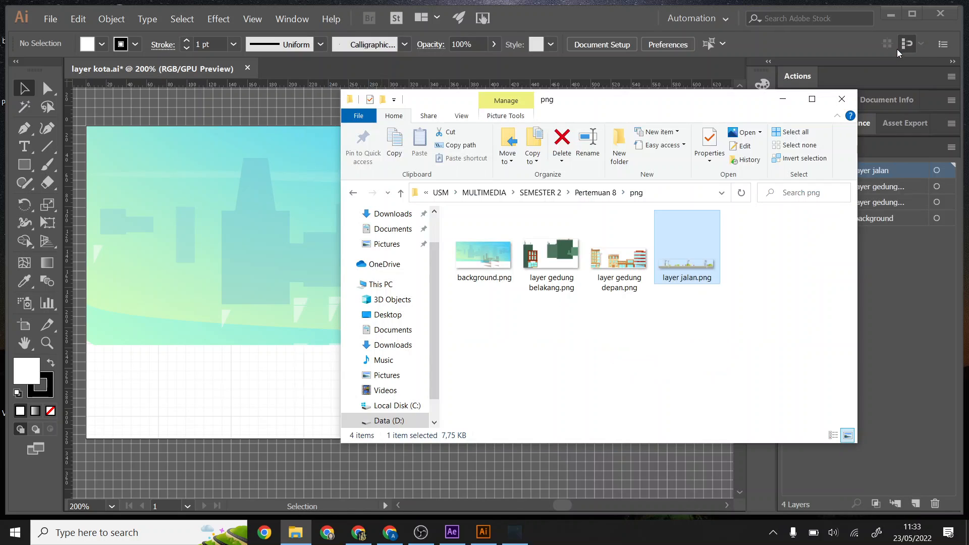
pyautogui.click(892, 14)
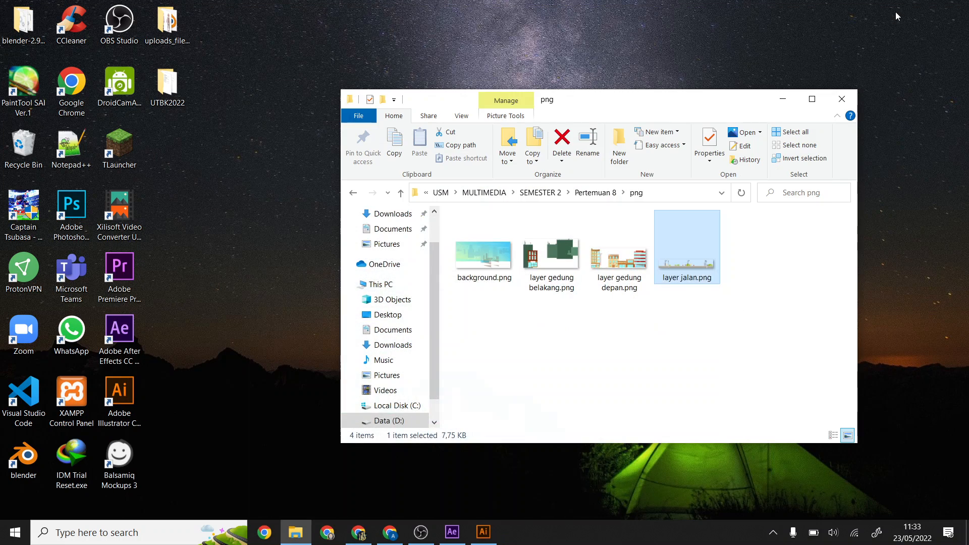
pyautogui.click(483, 532)
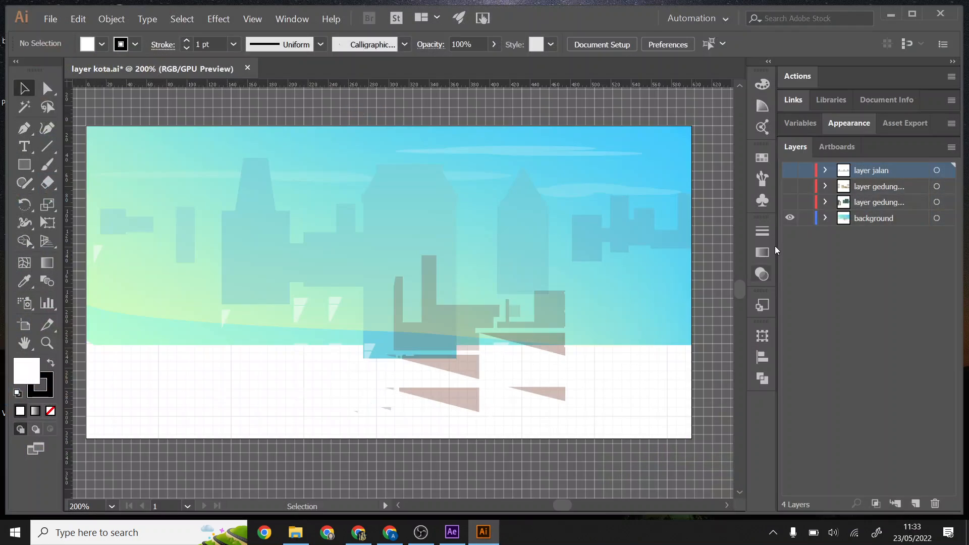
pyautogui.click(894, 14)
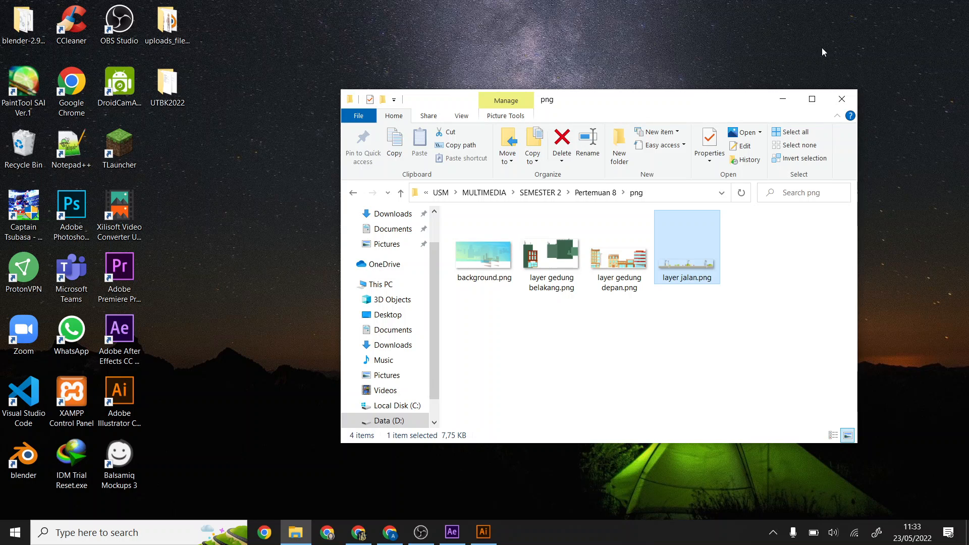
# Switch to Chrome, search Google Images for pohon png in a new tab, and preview the hubpng.com tree image
pyautogui.click(390, 533)
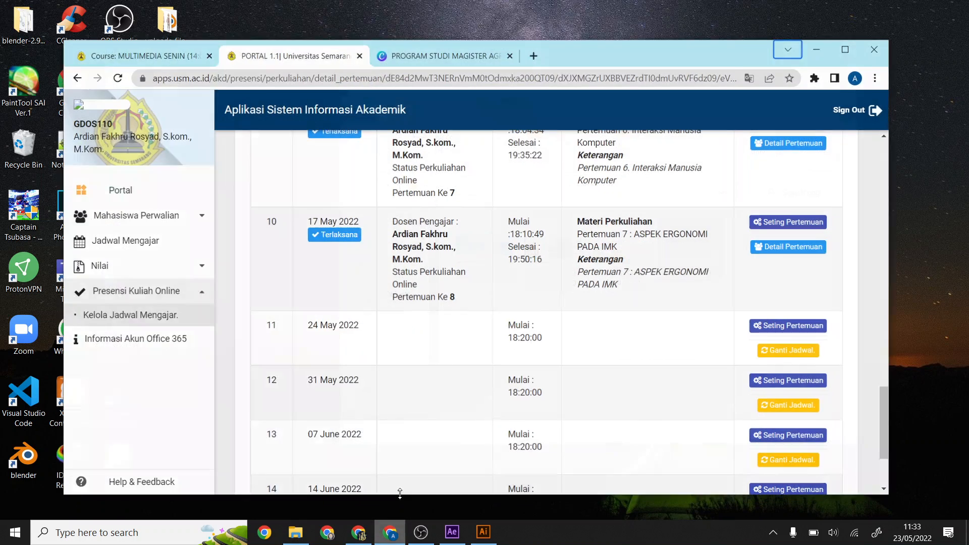
pyautogui.click(534, 54)
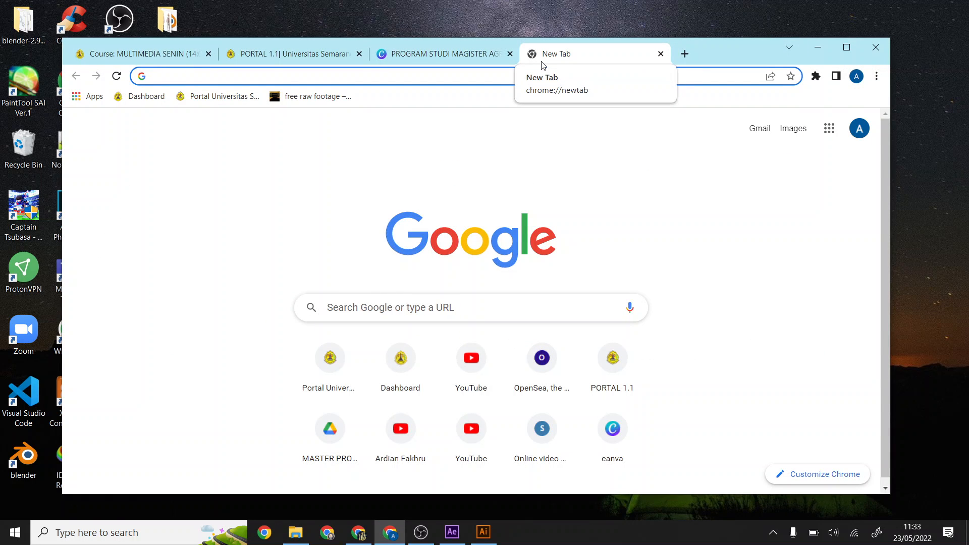
pyautogui.write('po')
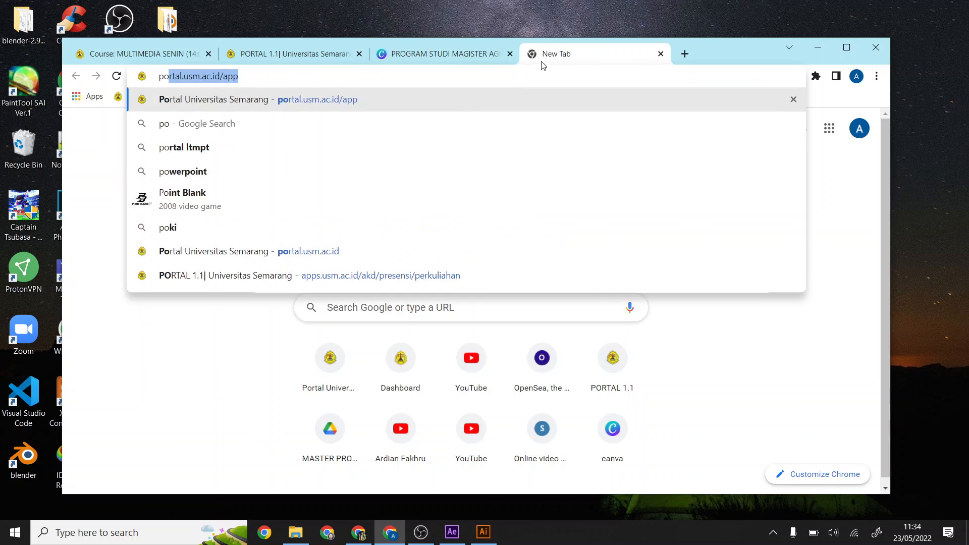
pyautogui.write('hon png')
pyautogui.press('Return')
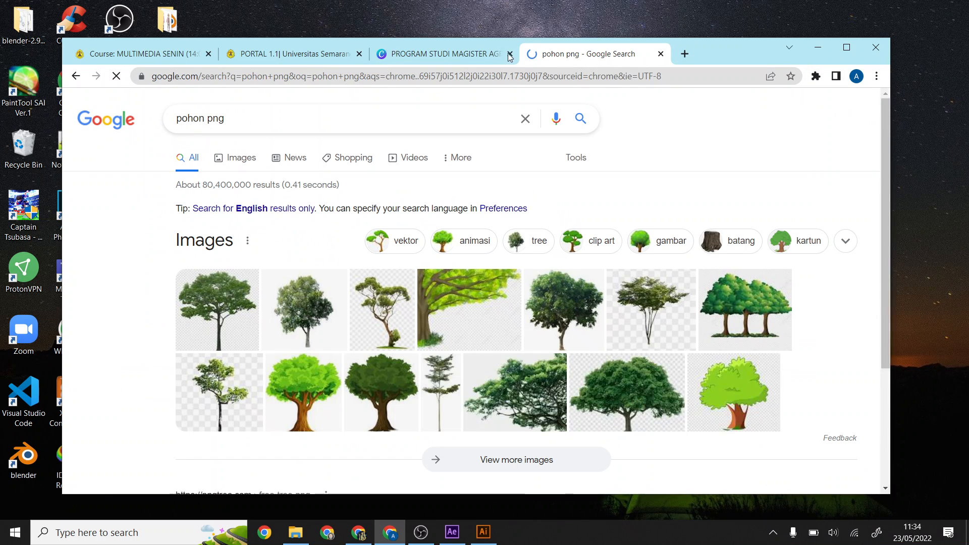
pyautogui.click(231, 158)
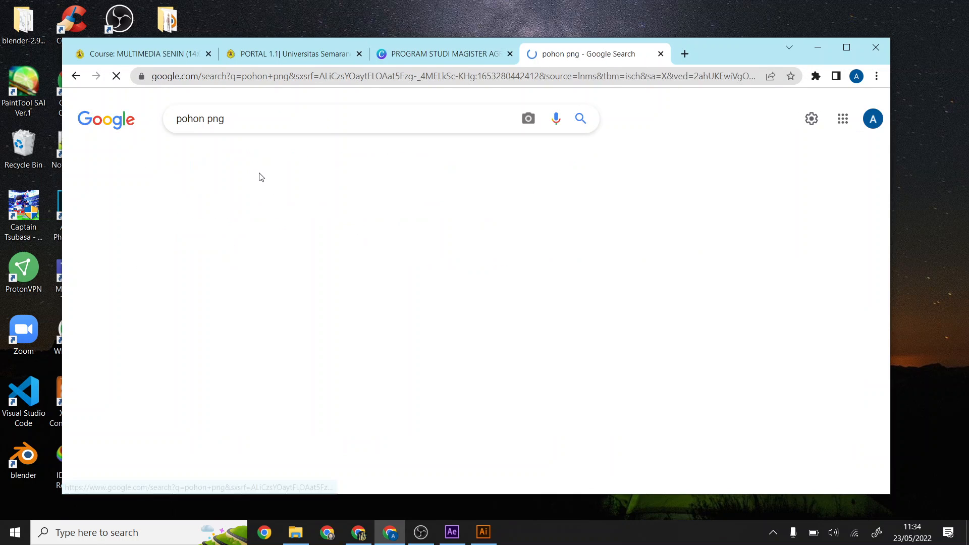
pyautogui.click(339, 268)
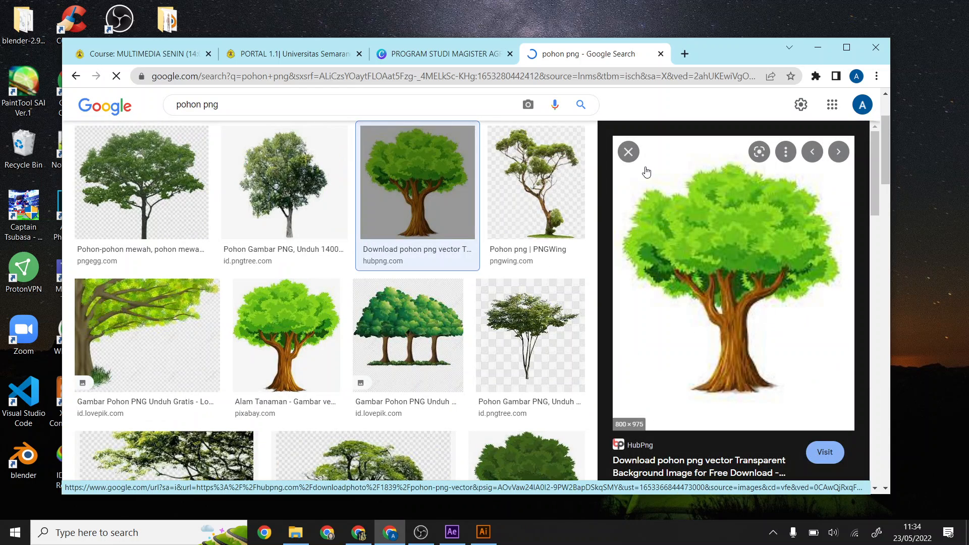
pyautogui.click(629, 151)
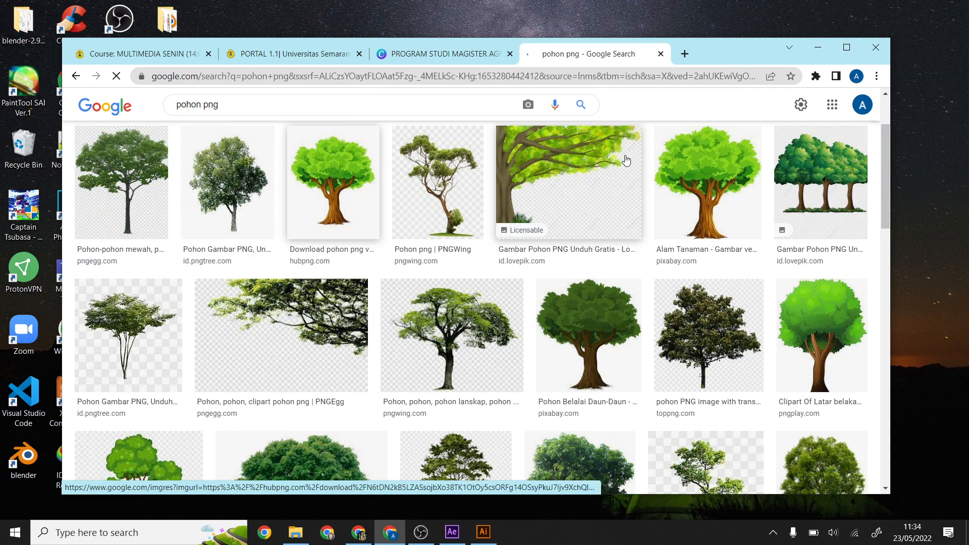
pyautogui.click(295, 531)
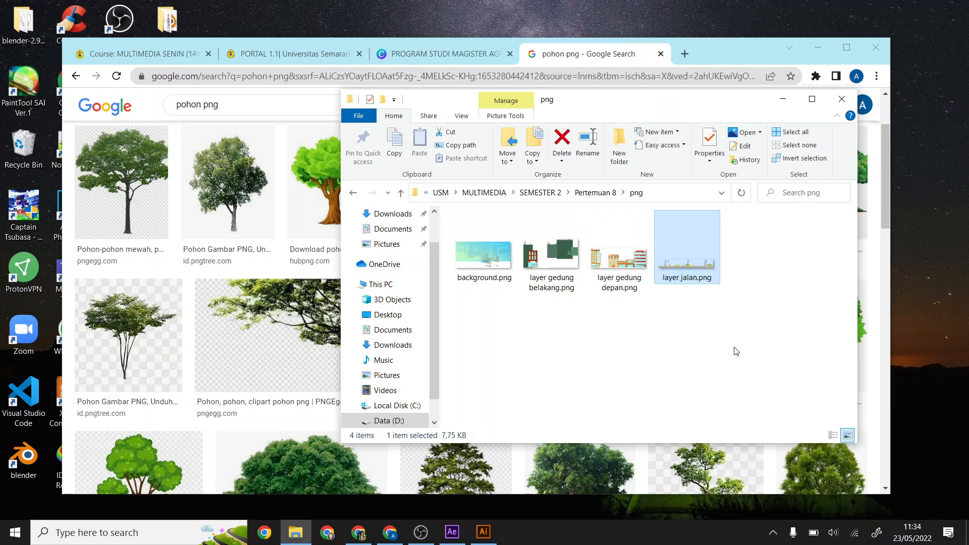
pyautogui.click(783, 99)
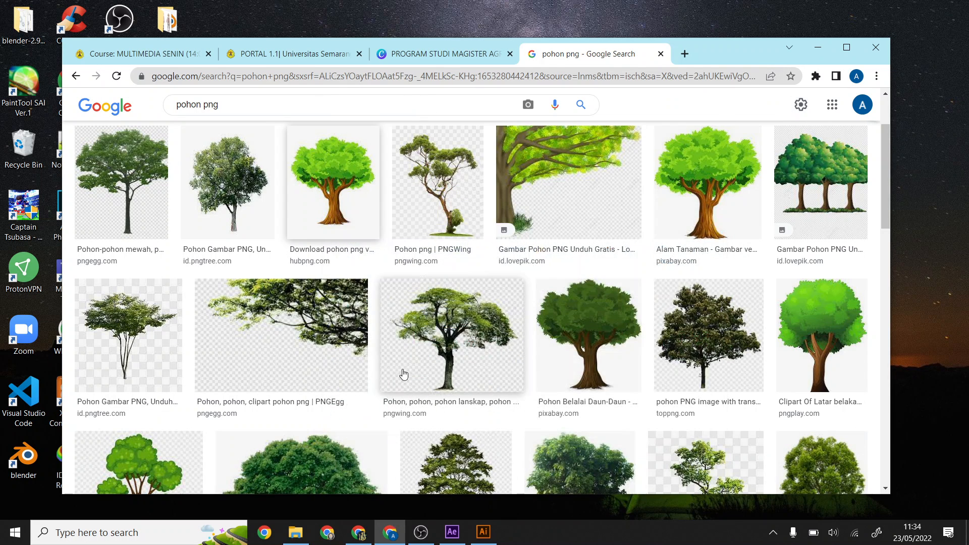
# Search Google Images for pemandangan png and preview the green hill landscape from pngwing.com
pyautogui.scroll(2, 472, 210)
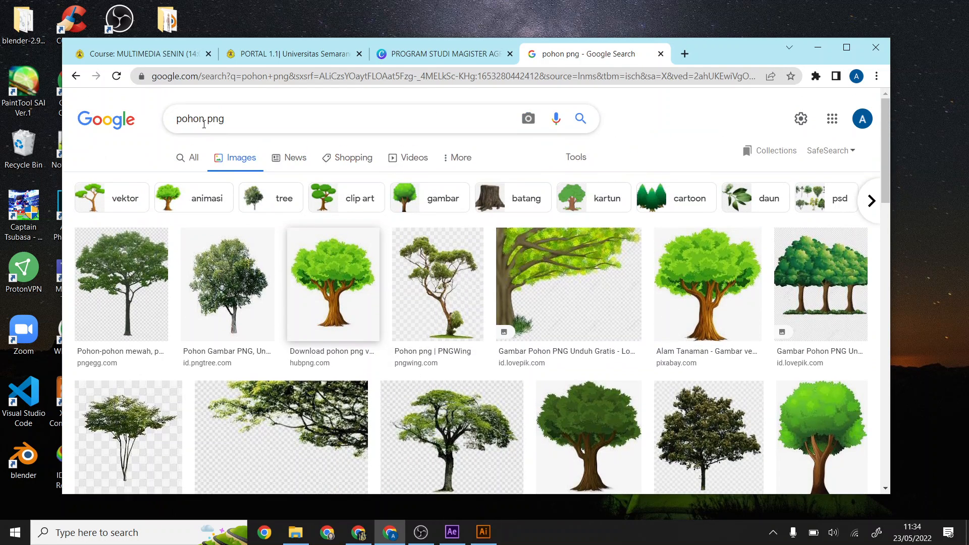
pyautogui.moveTo(224, 118); pyautogui.dragTo(110, 125)
pyautogui.press('BackSpace')
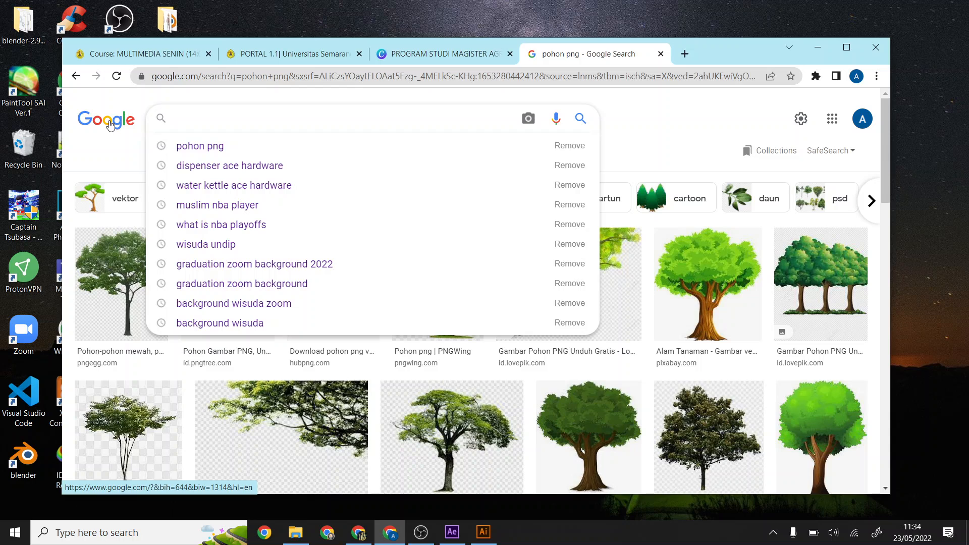
pyautogui.write('pemandan')
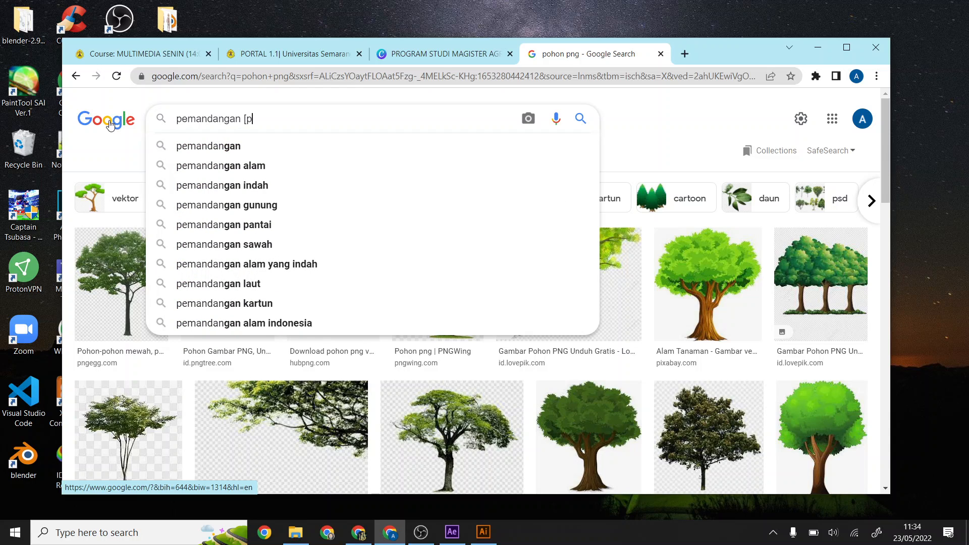
pyautogui.write('gan png')
pyautogui.press('Return')
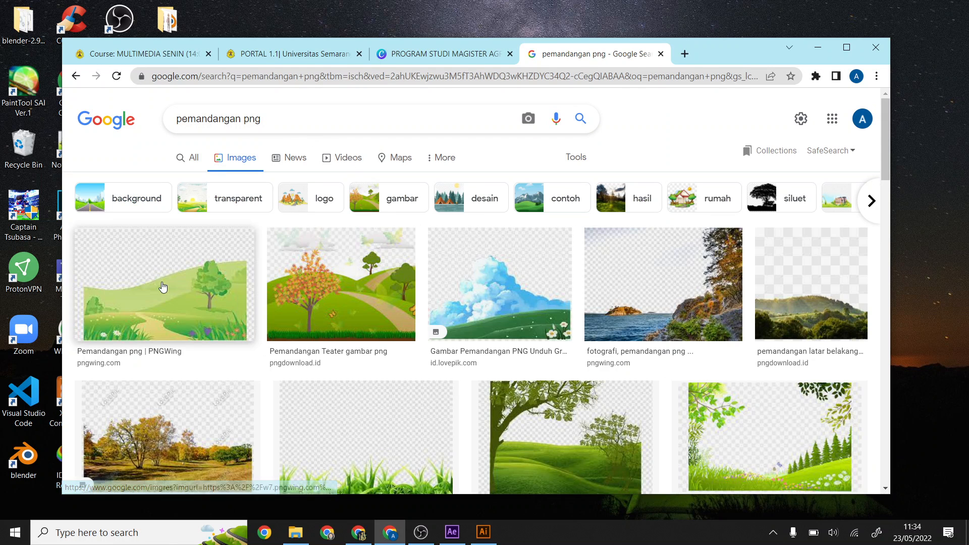
pyautogui.click(162, 281)
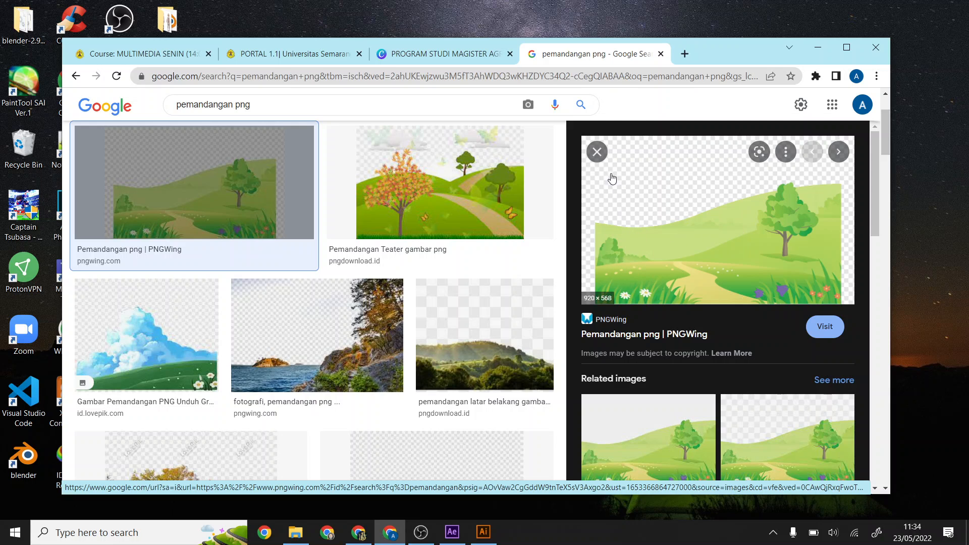
pyautogui.click(601, 151)
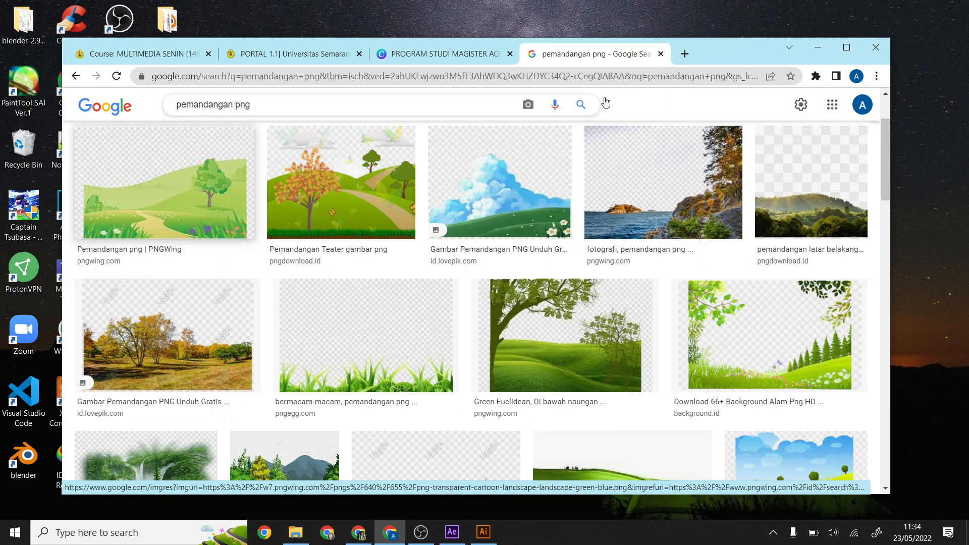
# Switch to After Effects and bring up the Motion Graphic composition, selecting its head layer and the arm layer below it
pyautogui.click(810, 47)
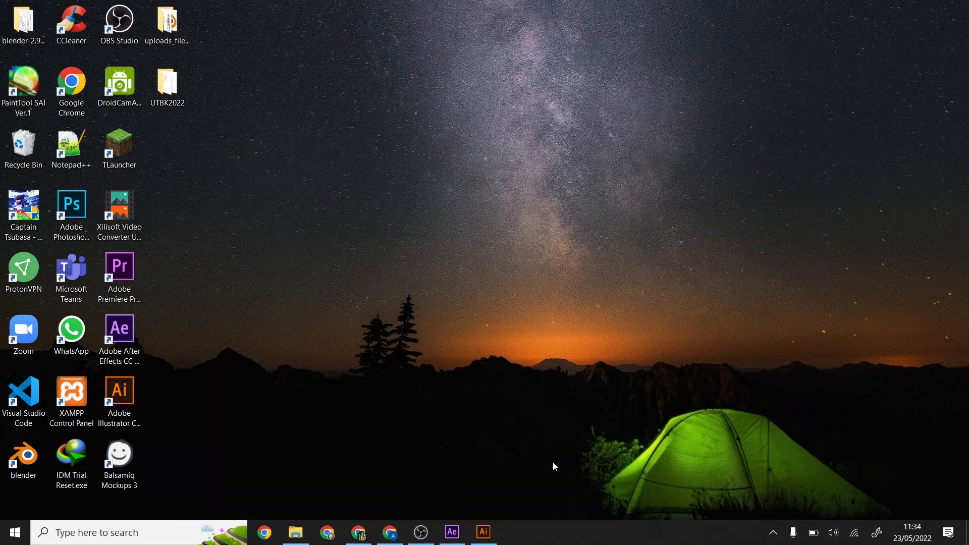
pyautogui.click(463, 539)
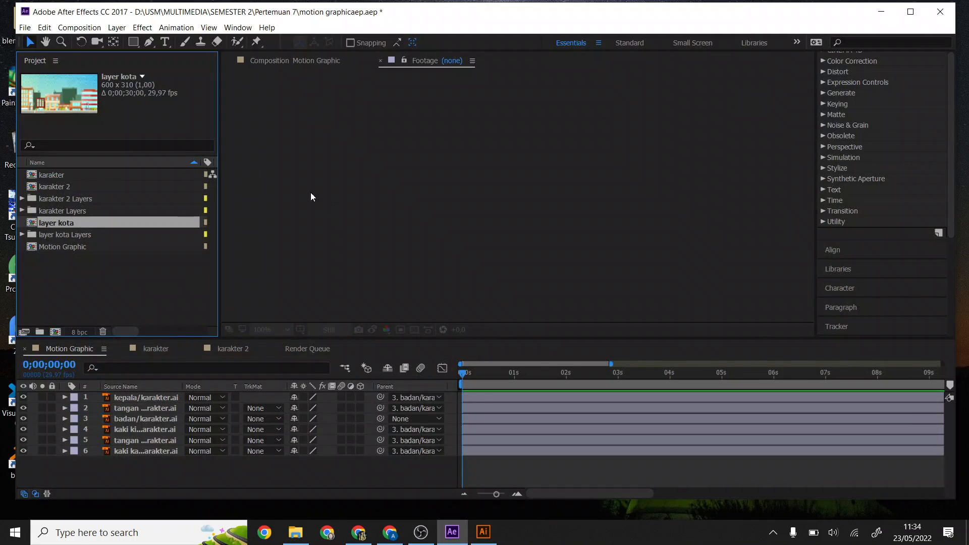
pyautogui.click(150, 399)
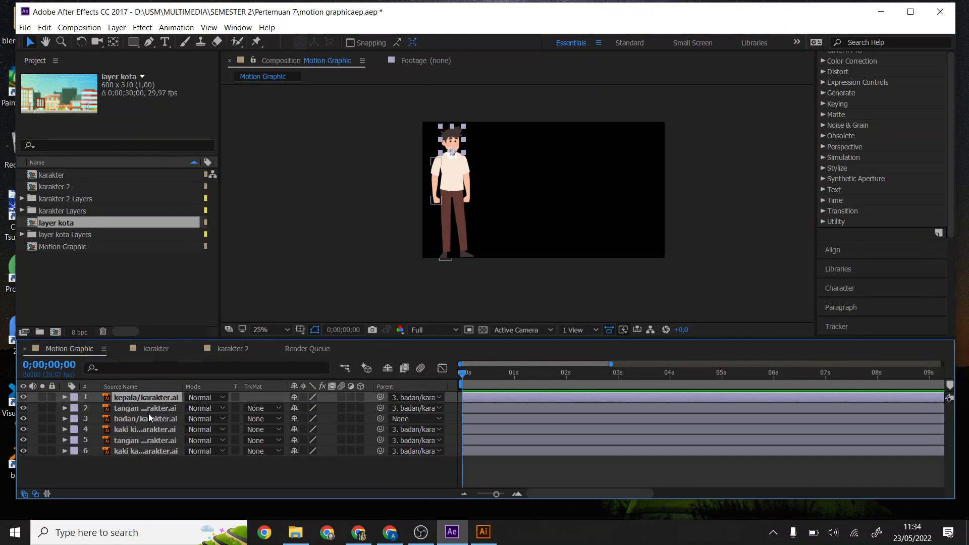
pyautogui.click(148, 411)
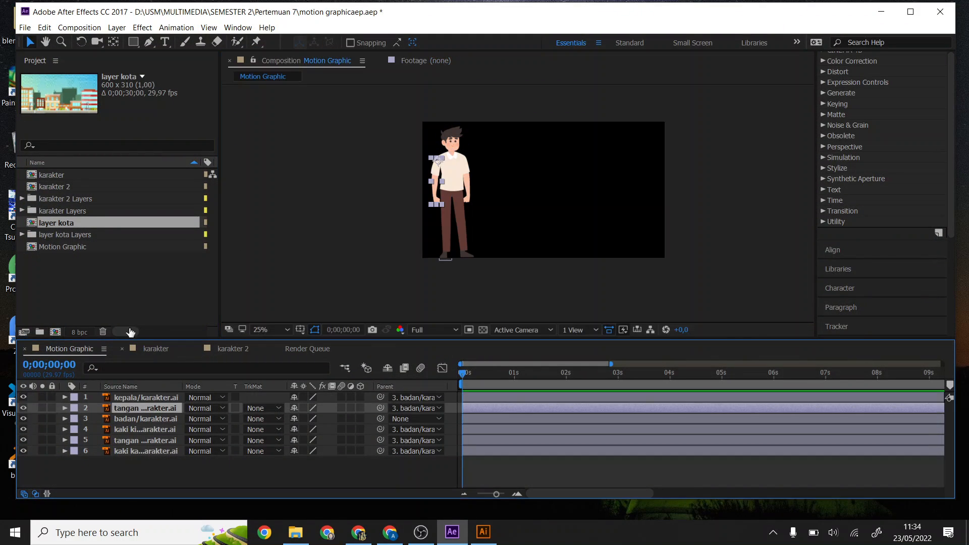
# Examine each footage item in the layer kota Layers folder, from the background to the road layer
pyautogui.click(76, 236)
pyautogui.click(21, 235)
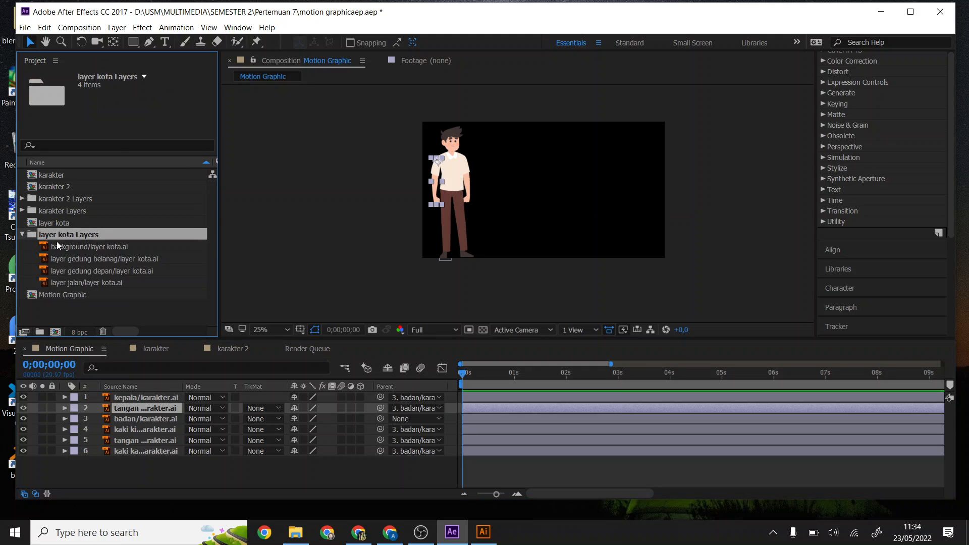
pyautogui.click(74, 245)
pyautogui.click(86, 257)
pyautogui.click(91, 269)
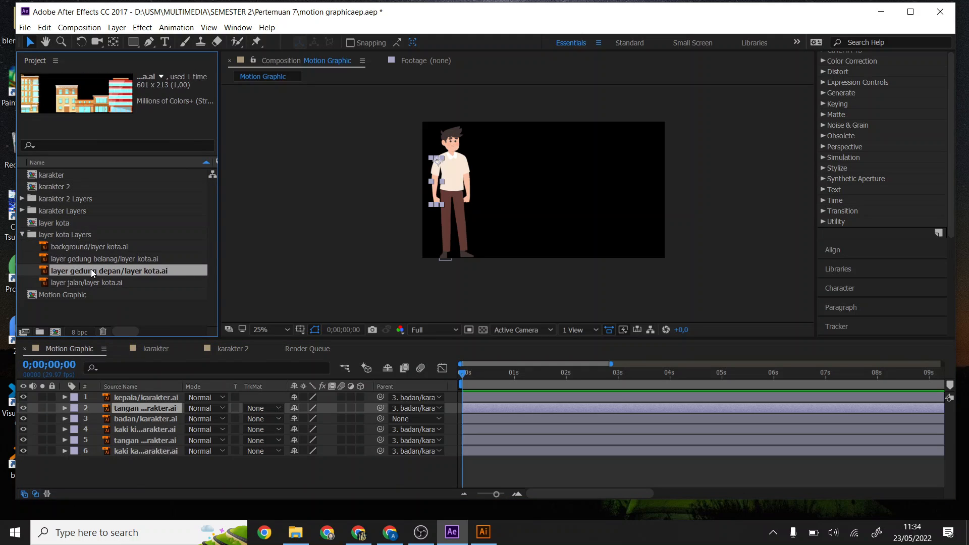
pyautogui.click(96, 281)
pyautogui.click(90, 268)
pyautogui.click(89, 260)
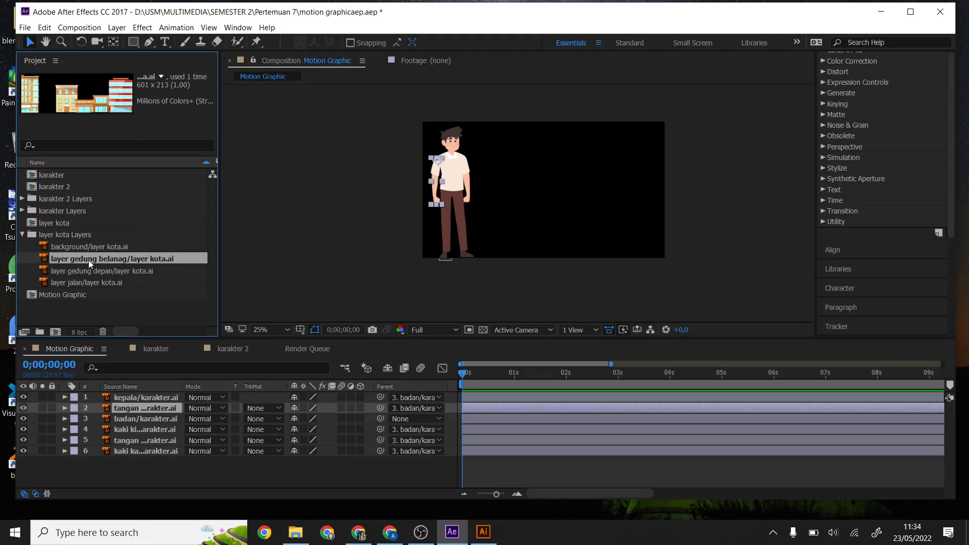
pyautogui.click(95, 245)
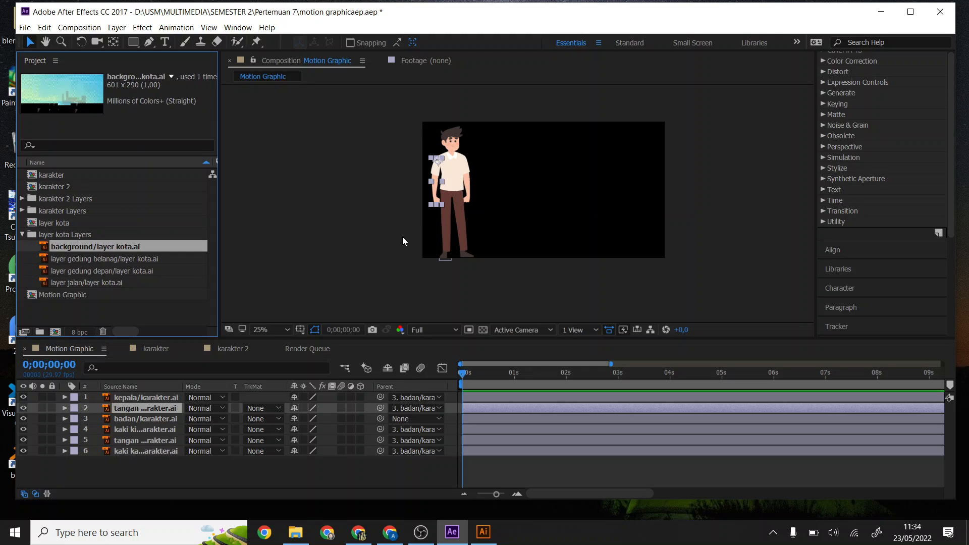
pyautogui.click(140, 312)
pyautogui.click(23, 236)
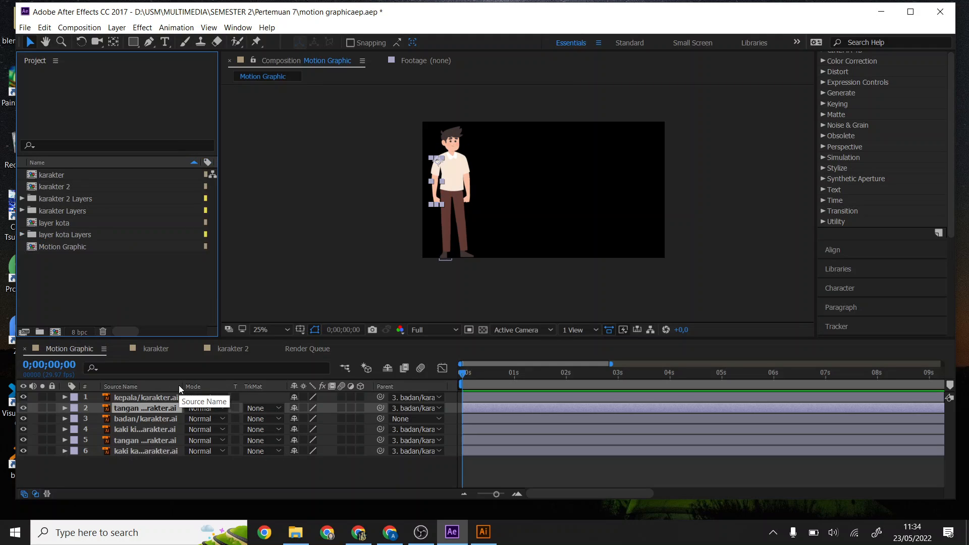
# Try adding the four layer kota footage items beneath the character layers in the Motion Graphic composition, and remove them again
pyautogui.click(69, 234)
pyautogui.click(23, 234)
pyautogui.click(68, 249)
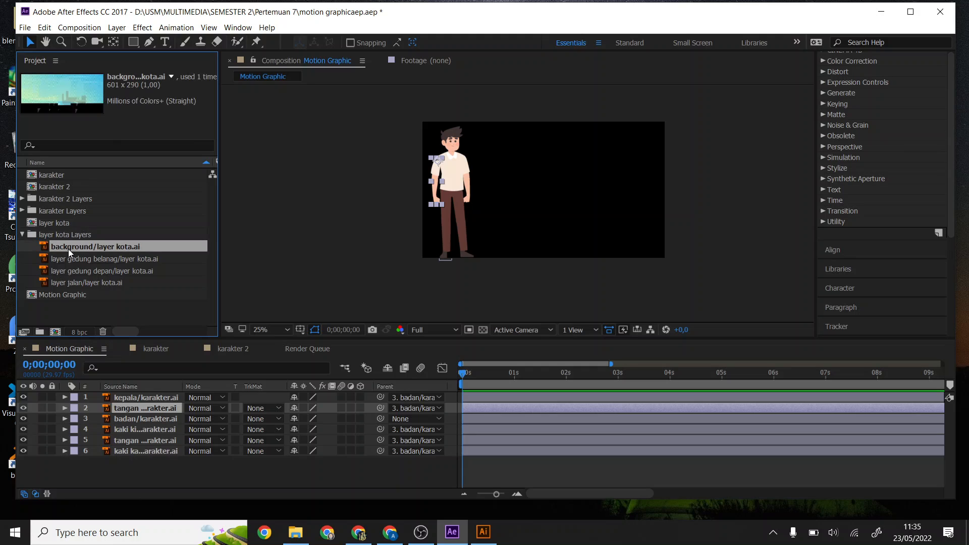
pyautogui.keyDown('shift'); pyautogui.click(108, 287); pyautogui.keyUp('shift')
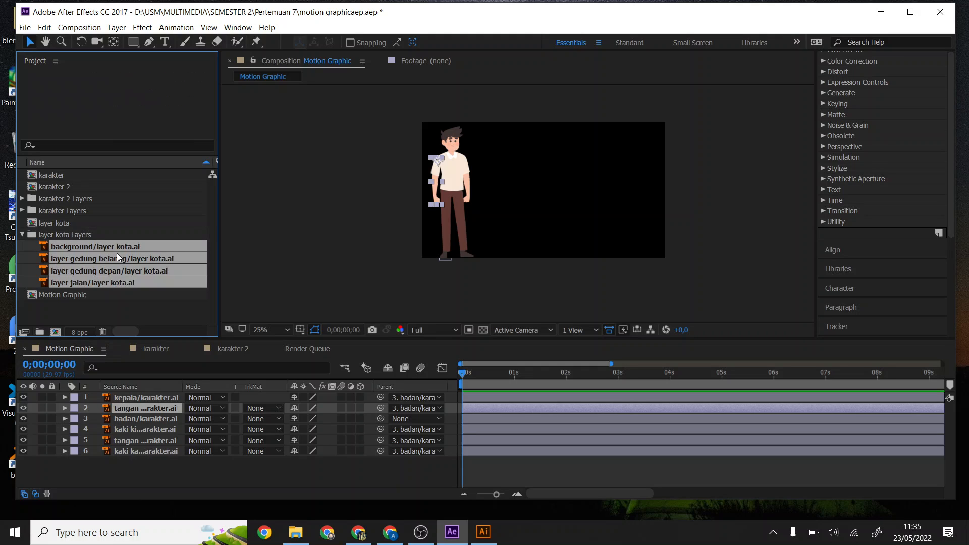
pyautogui.moveTo(117, 253); pyautogui.dragTo(140, 465)
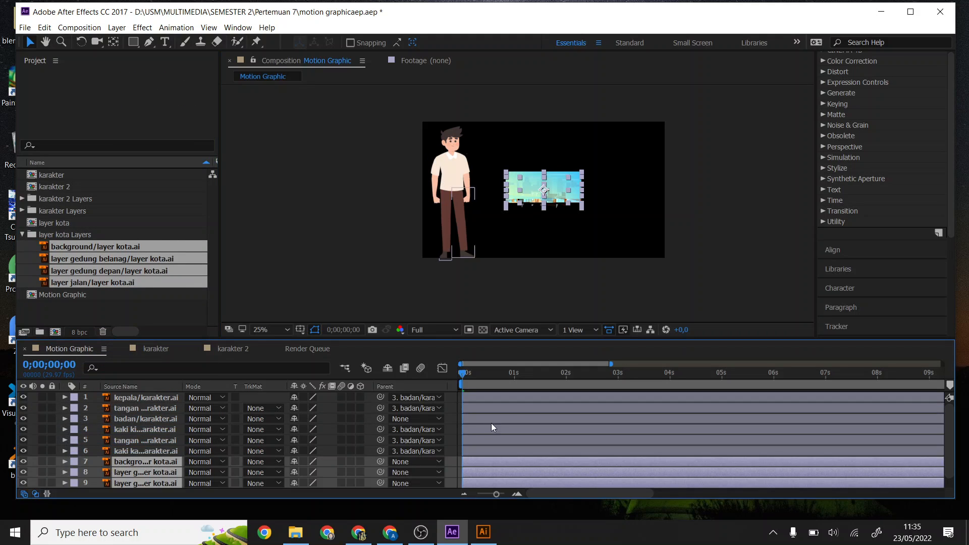
pyautogui.click(495, 378)
pyautogui.press('space')
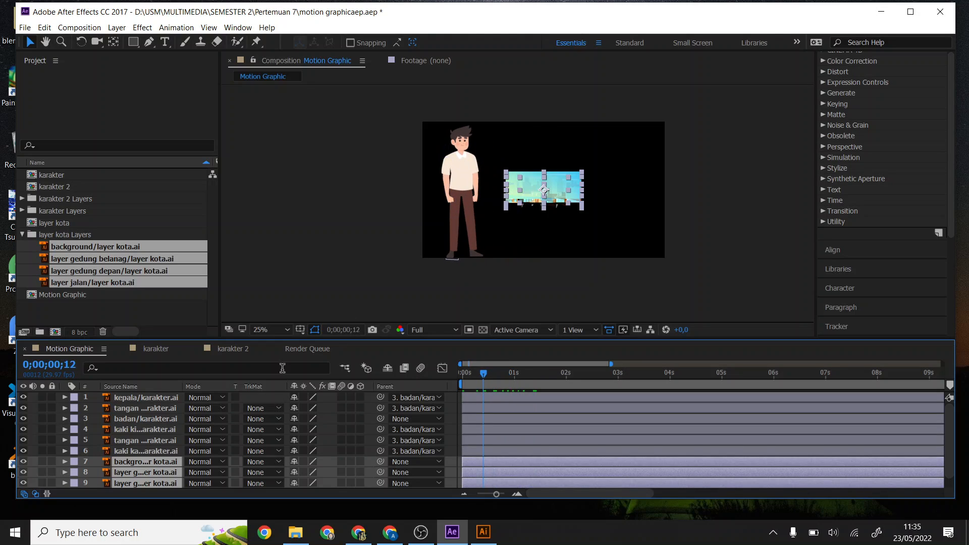
pyautogui.scroll(-1, 156, 452)
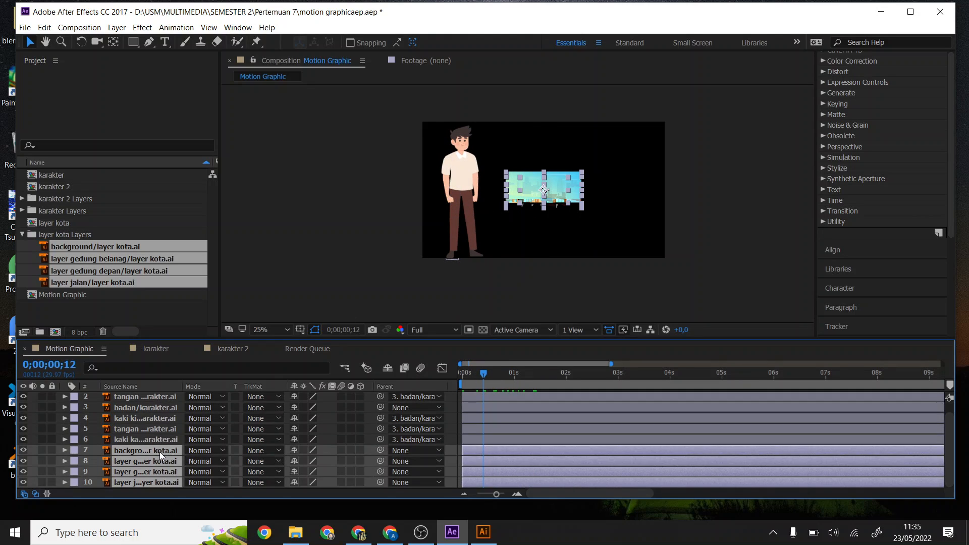
pyautogui.press('Delete')
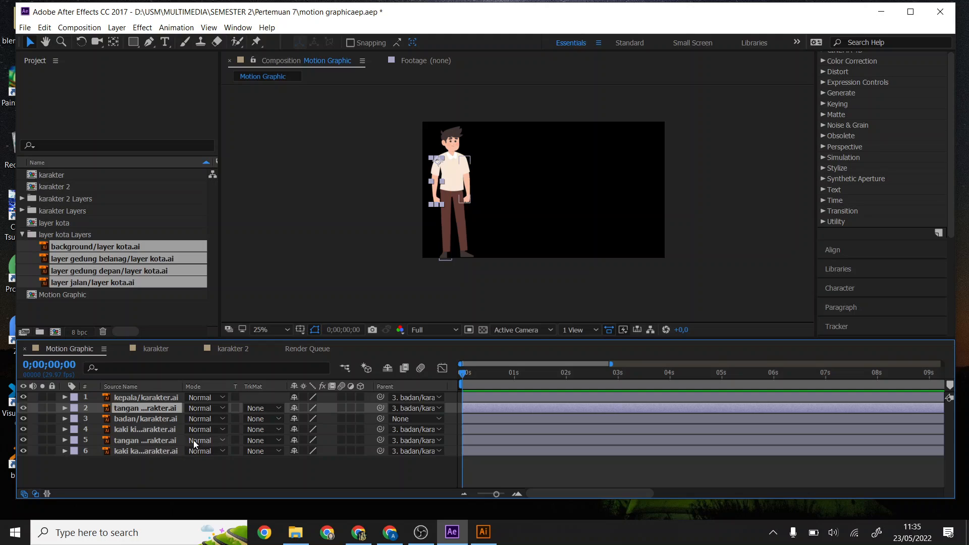
# Collapse the layer kota Layers folder and compare the frame sizes of the layer kota and Motion Graphic compositions
pyautogui.click(99, 302)
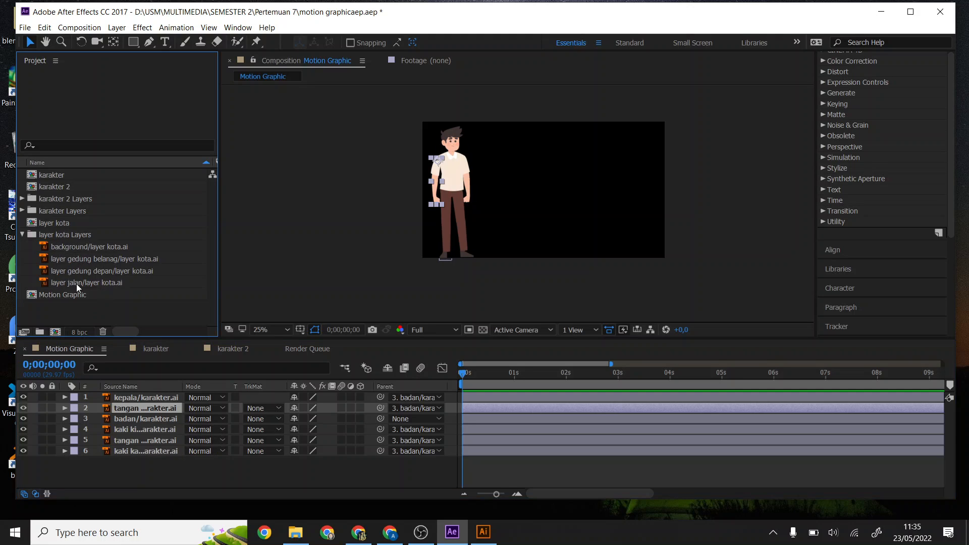
pyautogui.click(23, 234)
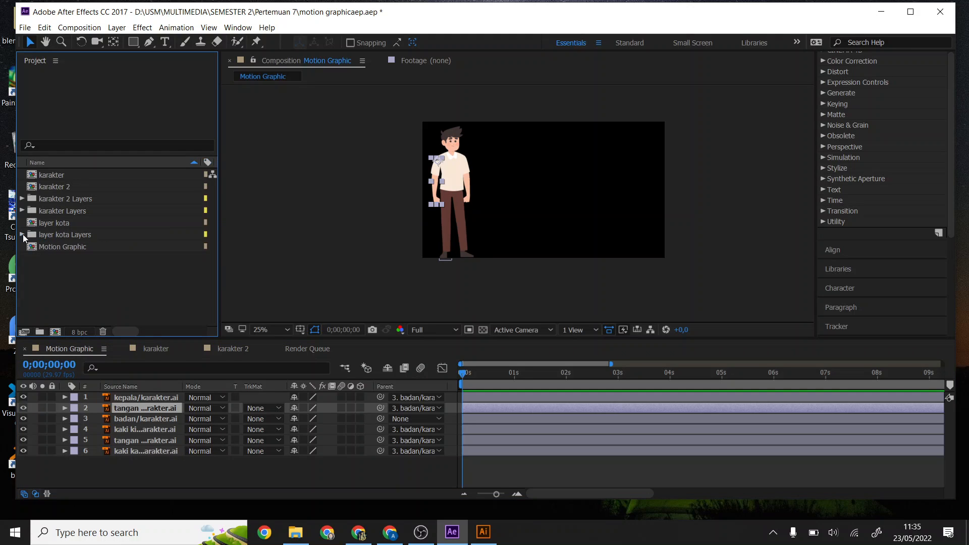
pyautogui.click(86, 28)
pyautogui.click(81, 254)
pyautogui.click(57, 235)
pyautogui.click(54, 224)
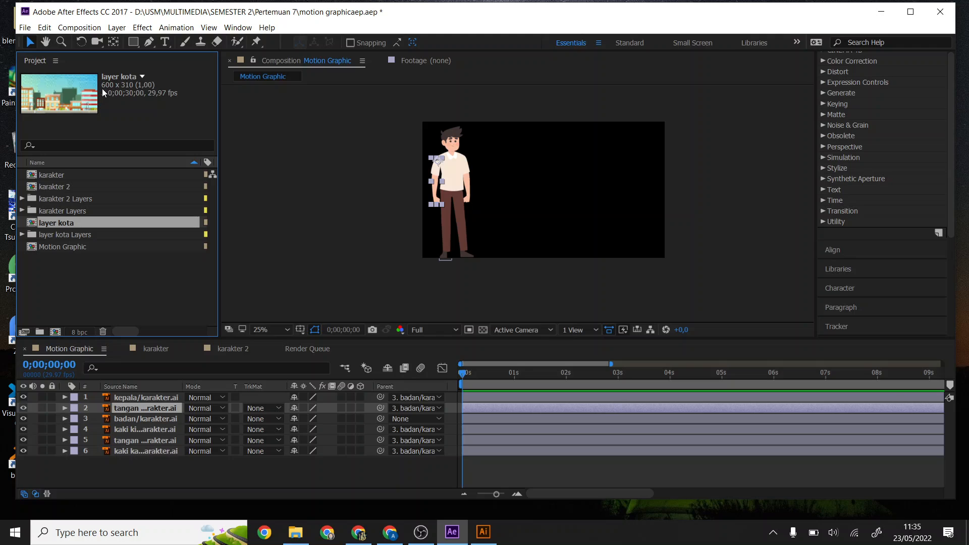
pyautogui.click(70, 245)
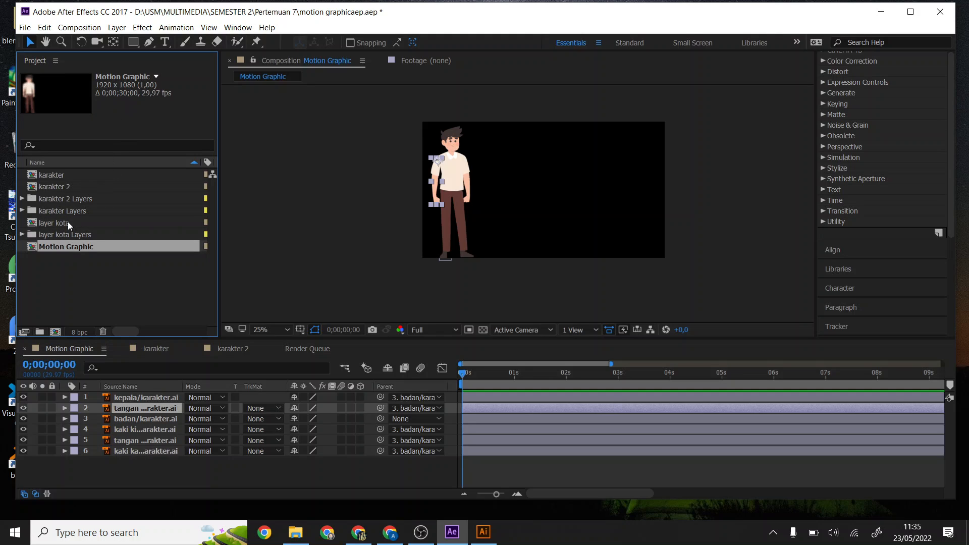
pyautogui.click(68, 223)
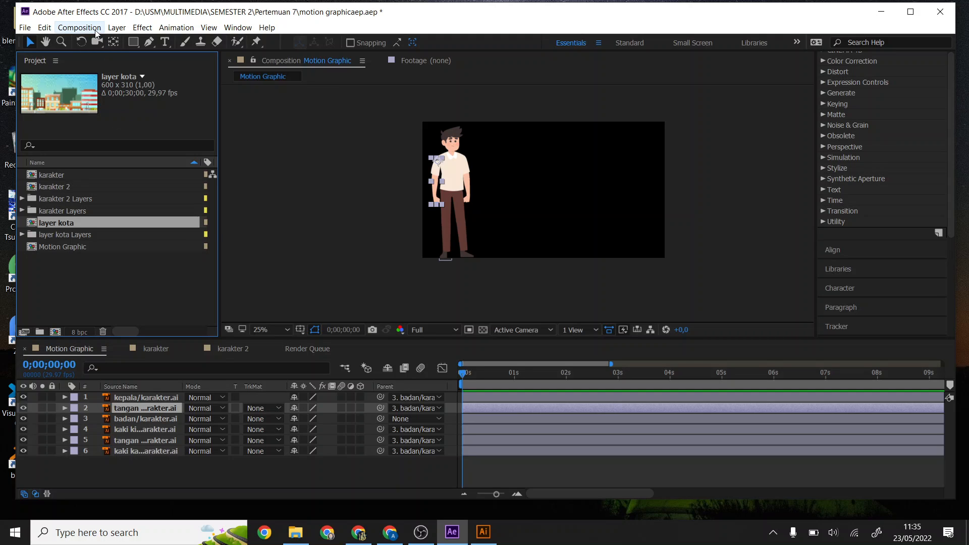
# Create a 1920 x 1080 composition with the HDTV 1080 29.97 preset and rename it scene 1
pyautogui.click(80, 27)
pyautogui.click(106, 41)
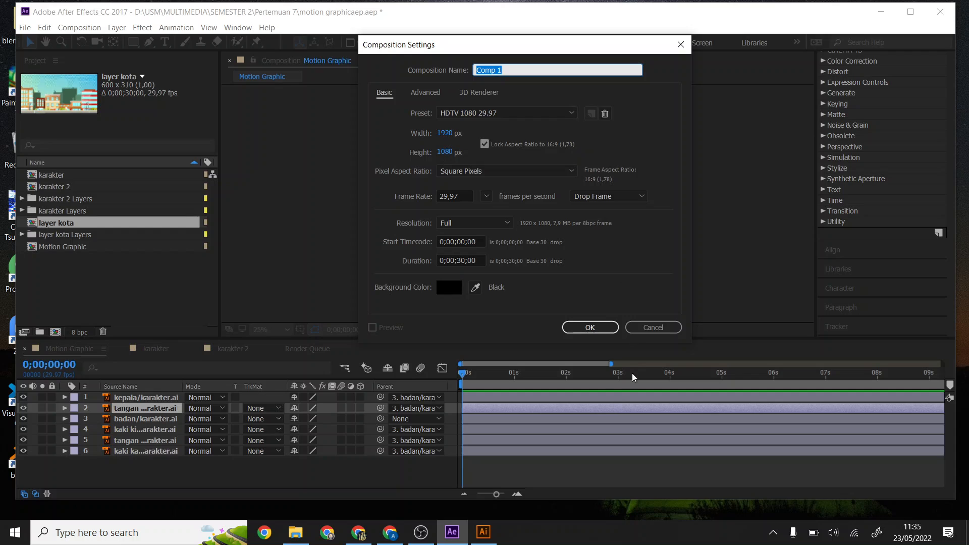
pyautogui.click(576, 328)
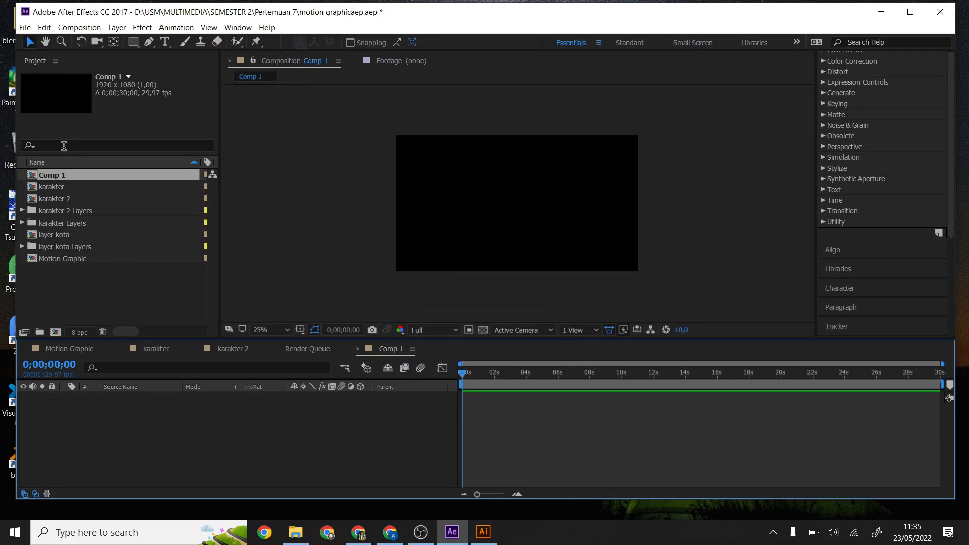
pyautogui.click(61, 174)
pyautogui.press('Return')
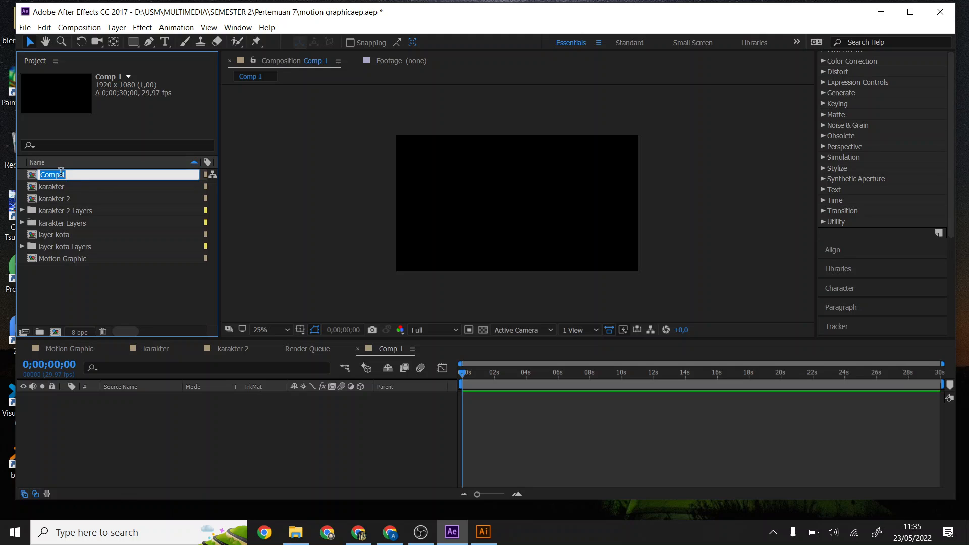
pyautogui.write('scene 1')
pyautogui.press('Return')
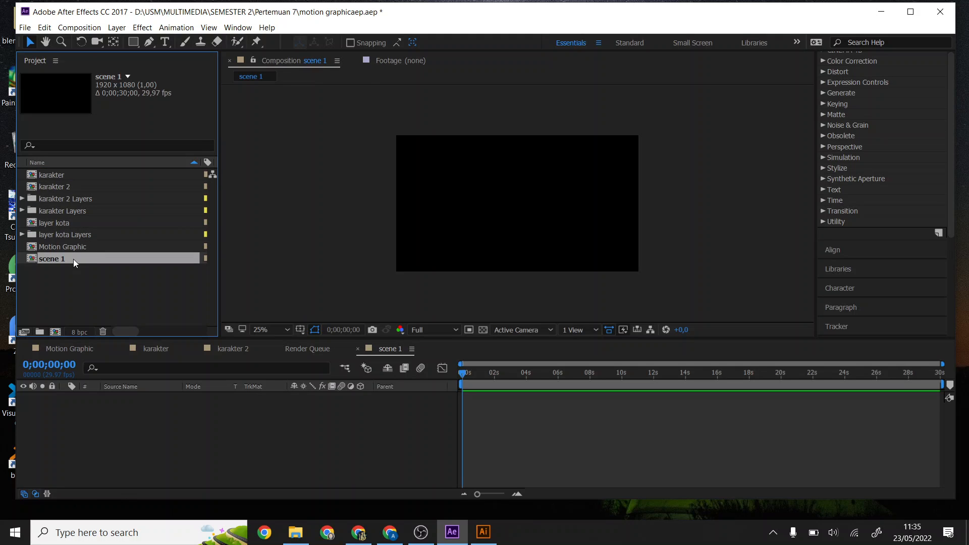
pyautogui.click(344, 385)
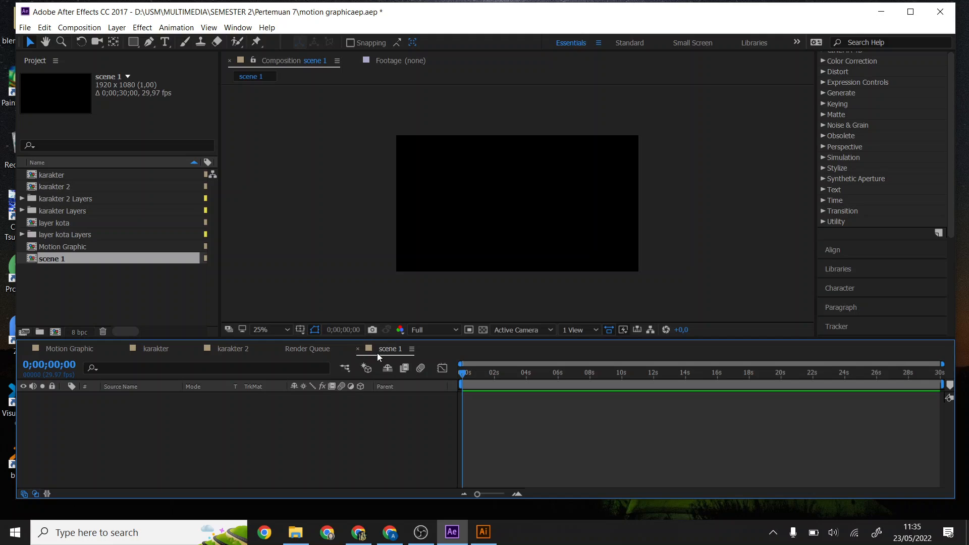
# Add all four footage items from the layer kota Layers folder to the scene 1 composition
pyautogui.click(55, 234)
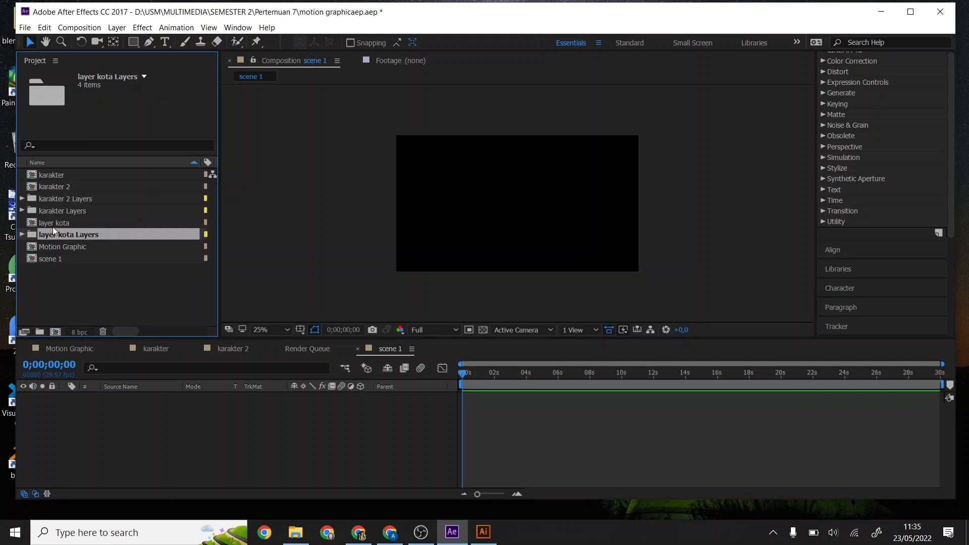
pyautogui.click(22, 234)
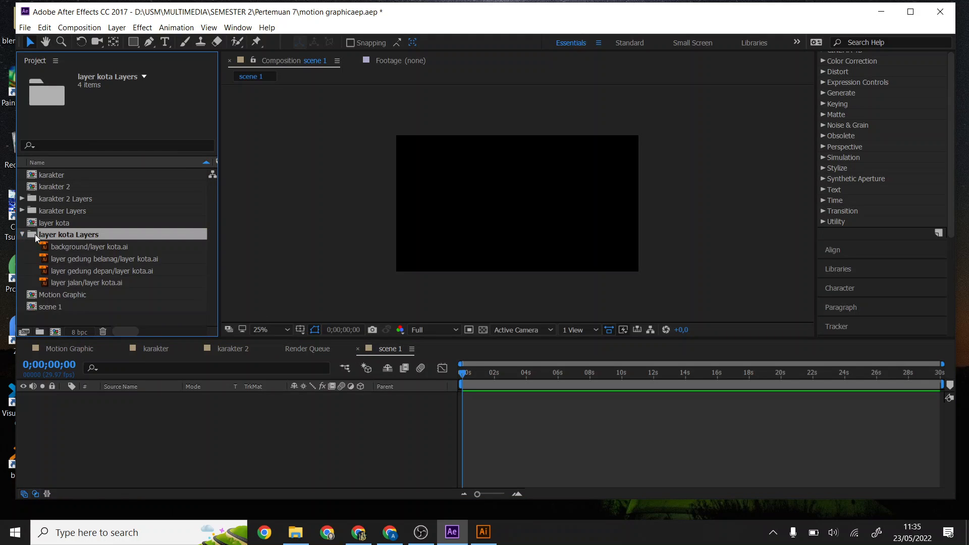
pyautogui.keyDown('shift'); pyautogui.click(88, 281); pyautogui.keyUp('shift')
pyautogui.click(110, 221)
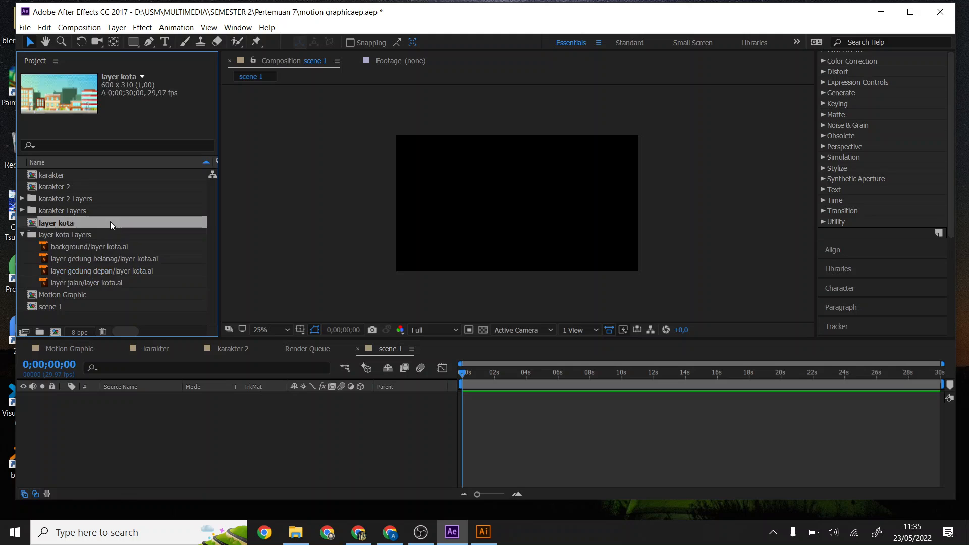
pyautogui.click(104, 245)
pyautogui.keyDown('shift'); pyautogui.click(105, 282); pyautogui.keyUp('shift')
pyautogui.moveTo(105, 281); pyautogui.dragTo(189, 413)
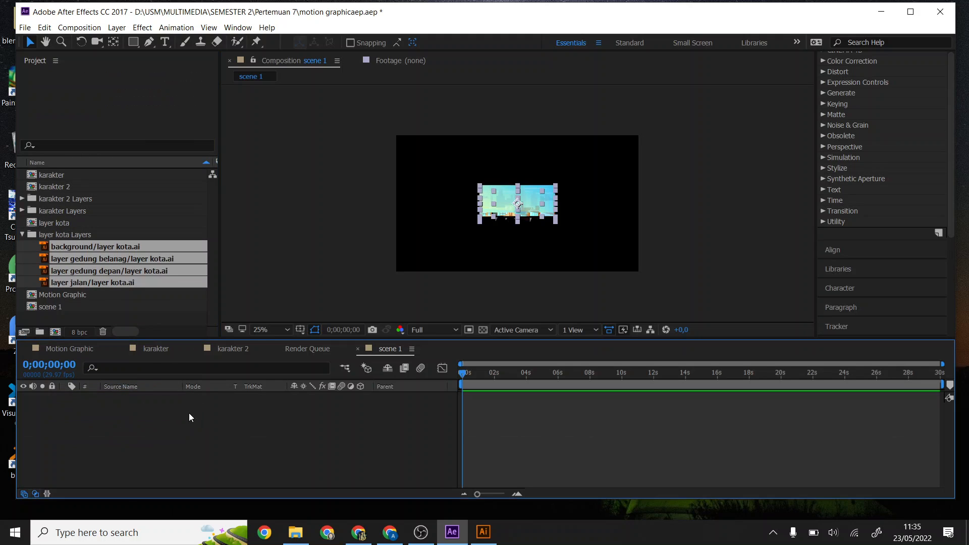
# Widen the timeline's source names and scale all four city layers up together until they cover the scene 1 frame's width
pyautogui.scroll(4, 500, 220)
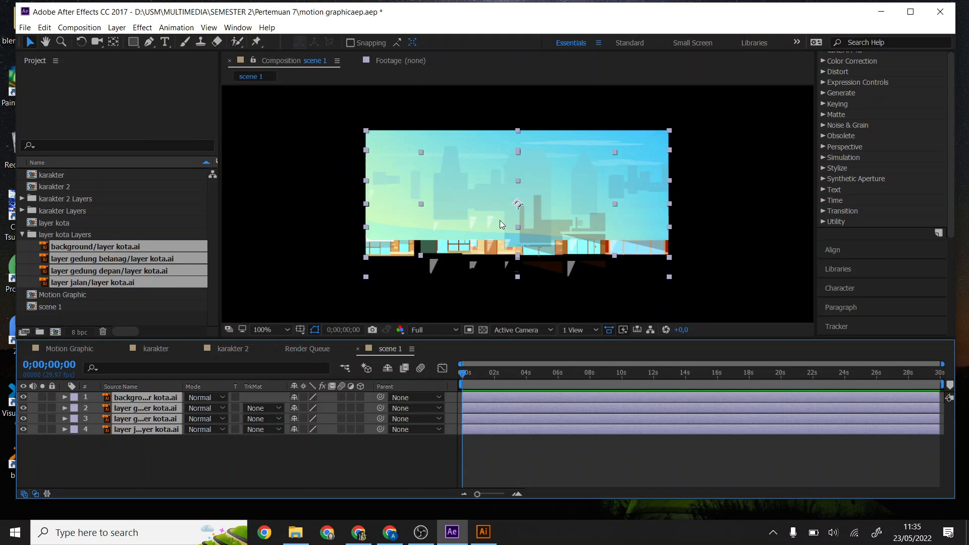
pyautogui.scroll(-2, 500, 220)
pyautogui.click(481, 243)
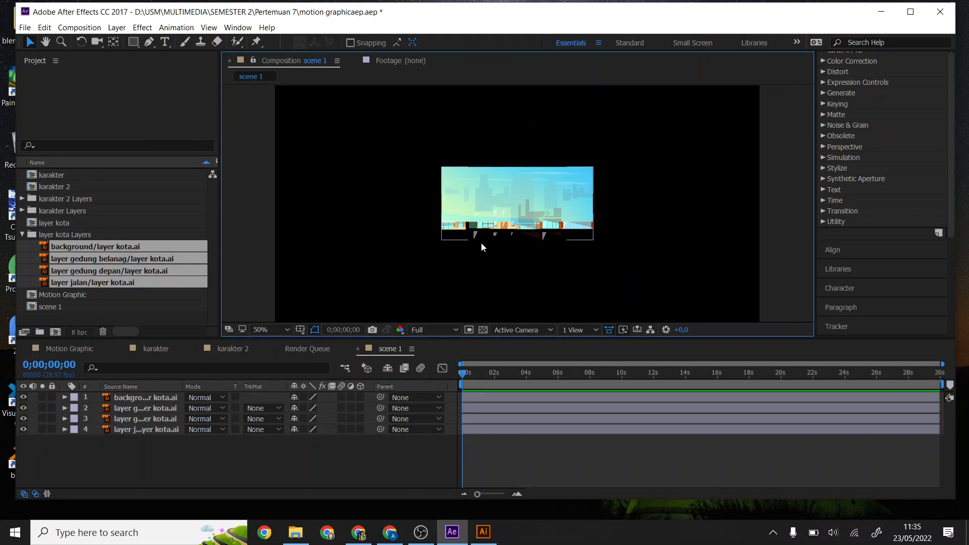
pyautogui.click(162, 427)
pyautogui.keyDown('shift'); pyautogui.click(173, 394); pyautogui.keyUp('shift')
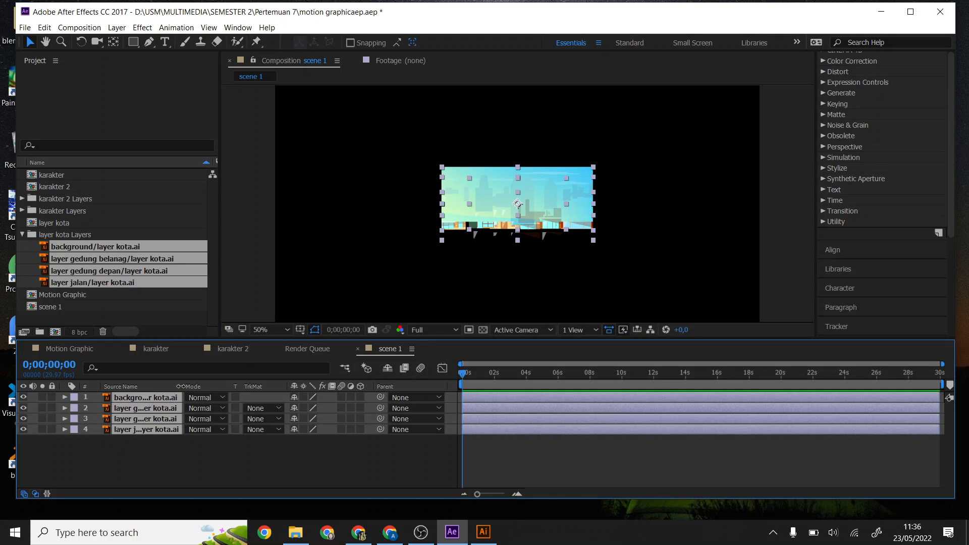
pyautogui.moveTo(184, 388); pyautogui.dragTo(260, 388)
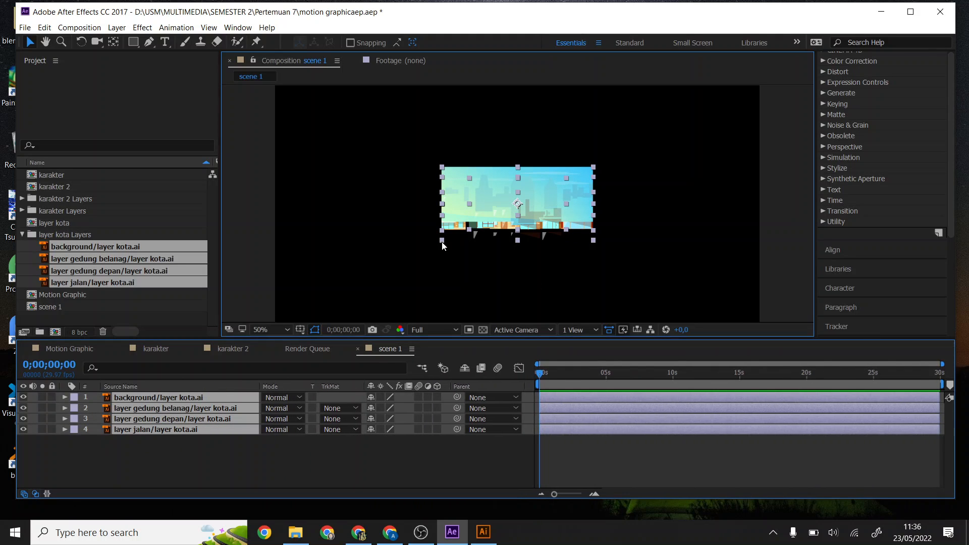
pyautogui.moveTo(443, 241); pyautogui.dragTo(235, 379)
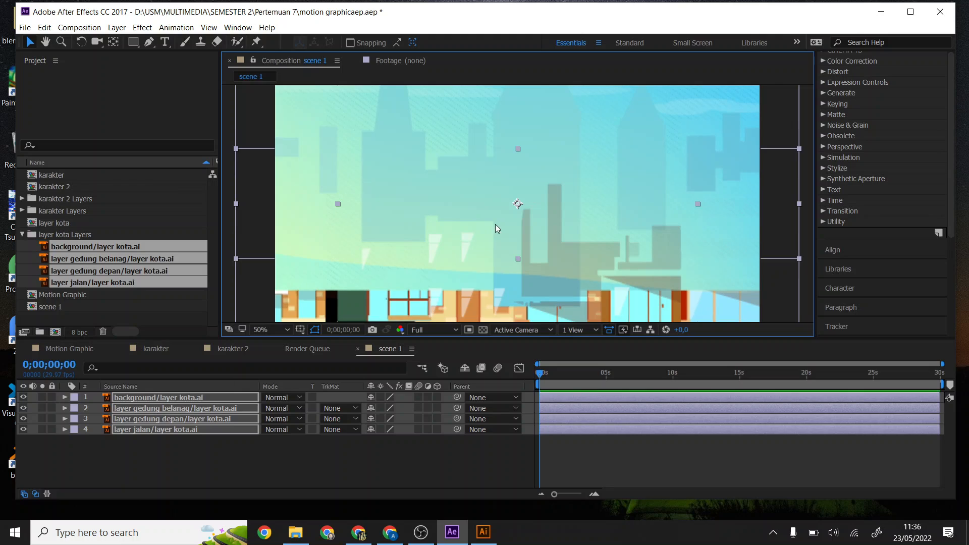
pyautogui.scroll(-2, 499, 224)
pyautogui.click(651, 189)
pyautogui.scroll(1, 650, 189)
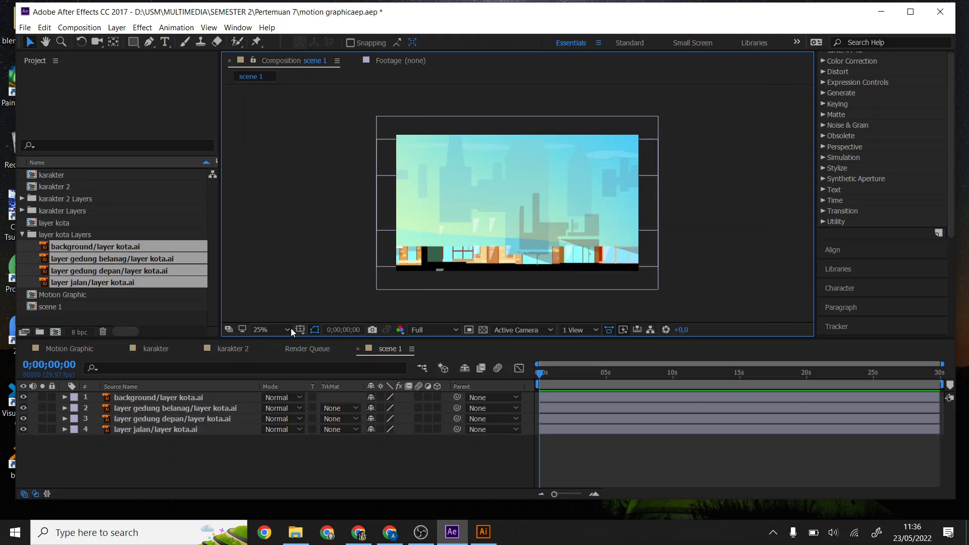
# Reorder the scene 1 layers so the background is at the bottom and layer gedung belanag sits directly above it
pyautogui.moveTo(177, 398); pyautogui.dragTo(178, 432)
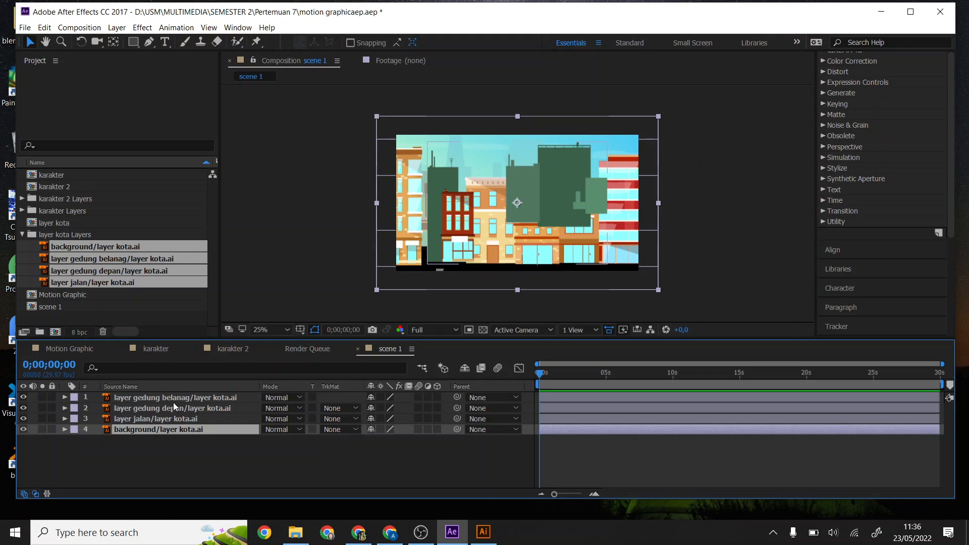
pyautogui.click(189, 417)
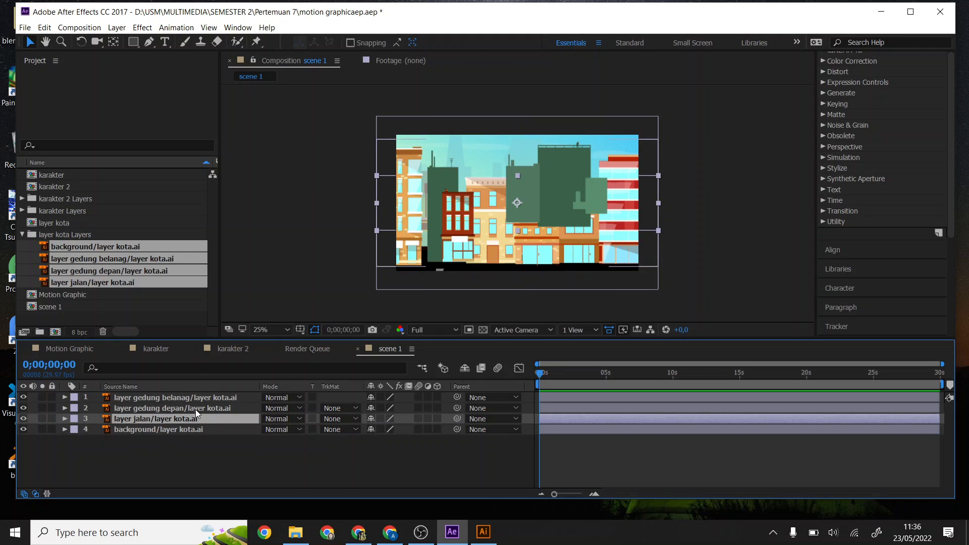
pyautogui.click(196, 410)
pyautogui.click(199, 396)
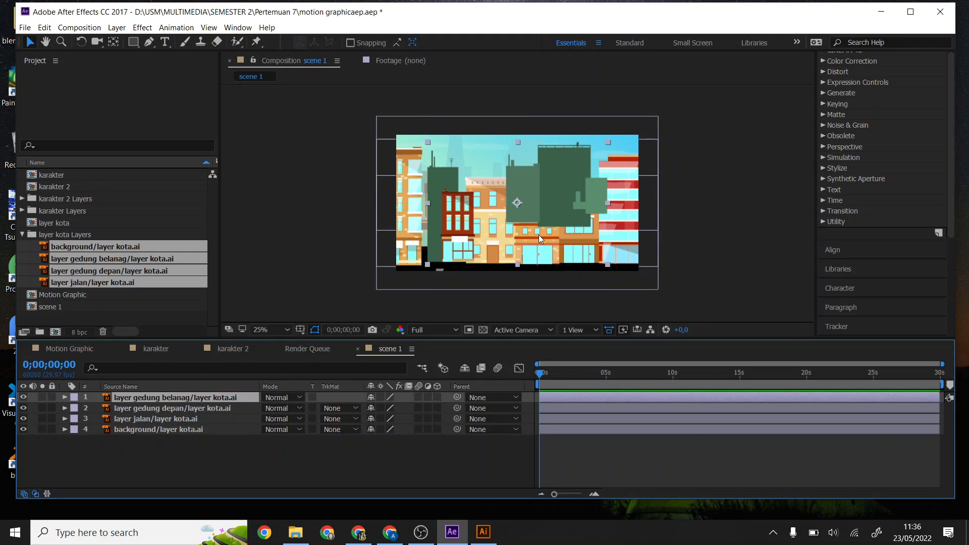
pyautogui.moveTo(190, 399); pyautogui.dragTo(201, 419)
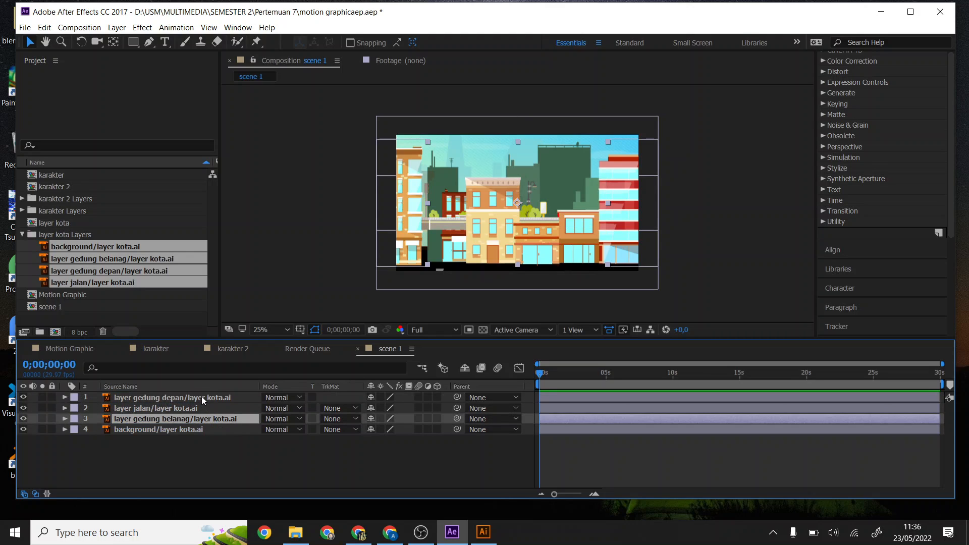
# Place layer gedung depan directly below layer jalan in the stack and move the road down to the frame's lower edge
pyautogui.moveTo(201, 395); pyautogui.dragTo(202, 410)
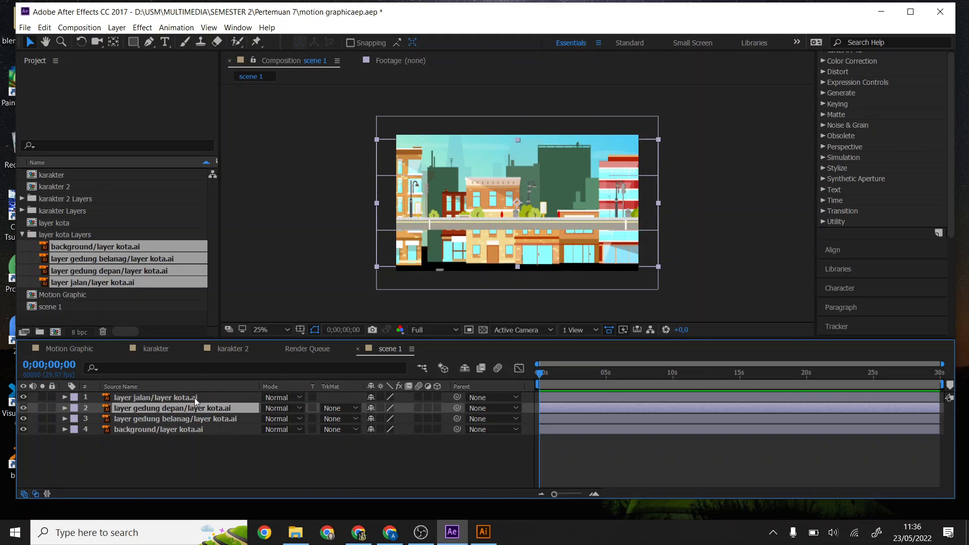
pyautogui.click(195, 398)
pyautogui.moveTo(526, 218); pyautogui.dragTo(524, 266)
pyautogui.click(741, 182)
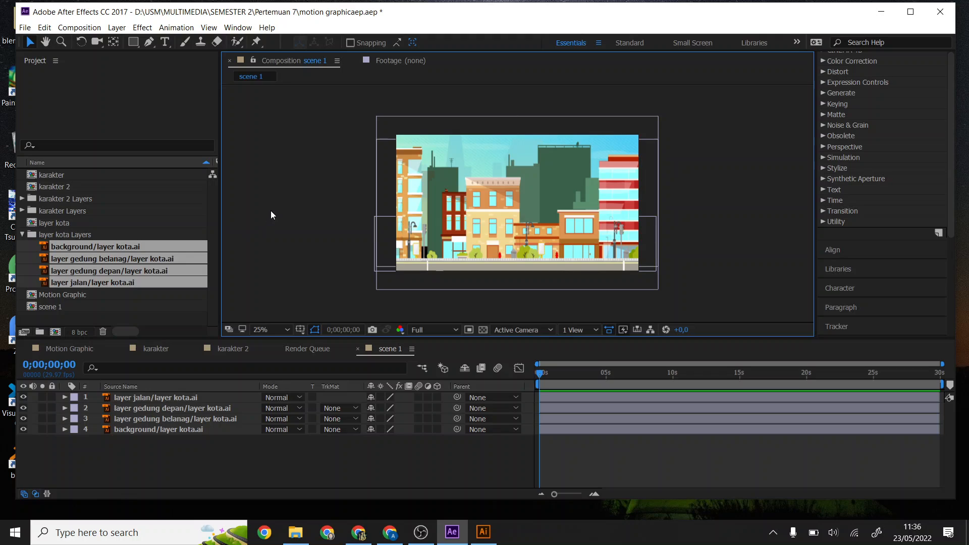
# Examine the karakter and karakter 2 compositions and the karakter 2 Layers folder to decide which character source suits scene 1
pyautogui.click(59, 183)
pyautogui.click(60, 174)
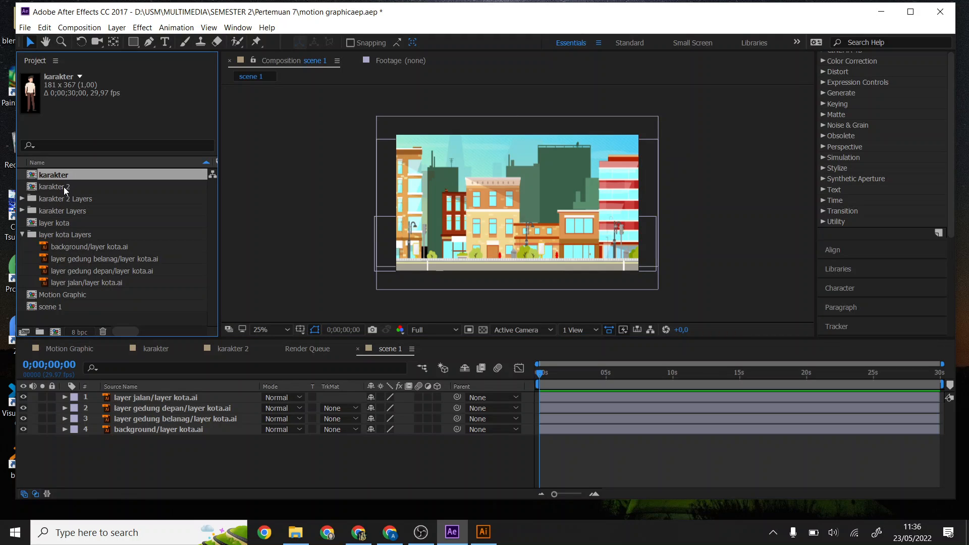
pyautogui.click(64, 187)
pyautogui.click(63, 173)
pyautogui.click(65, 185)
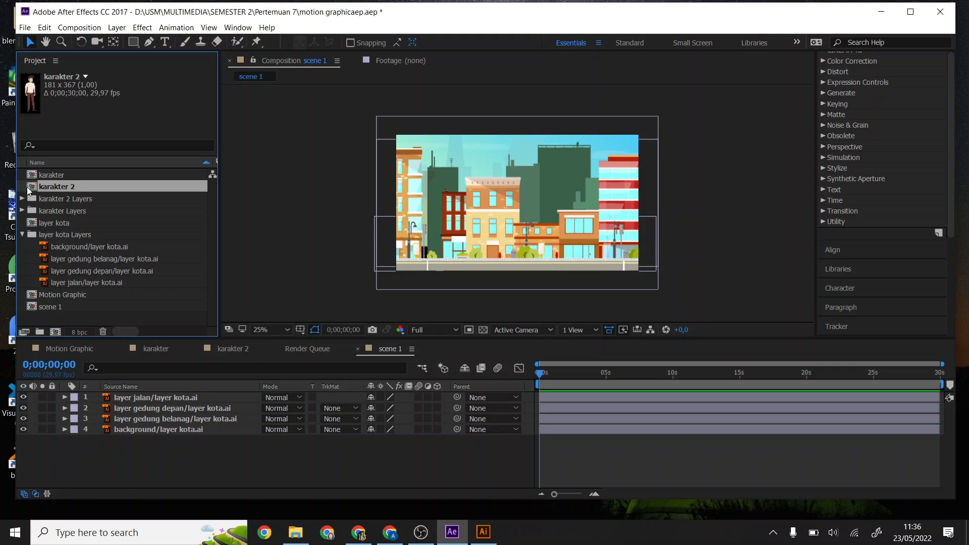
pyautogui.click(47, 200)
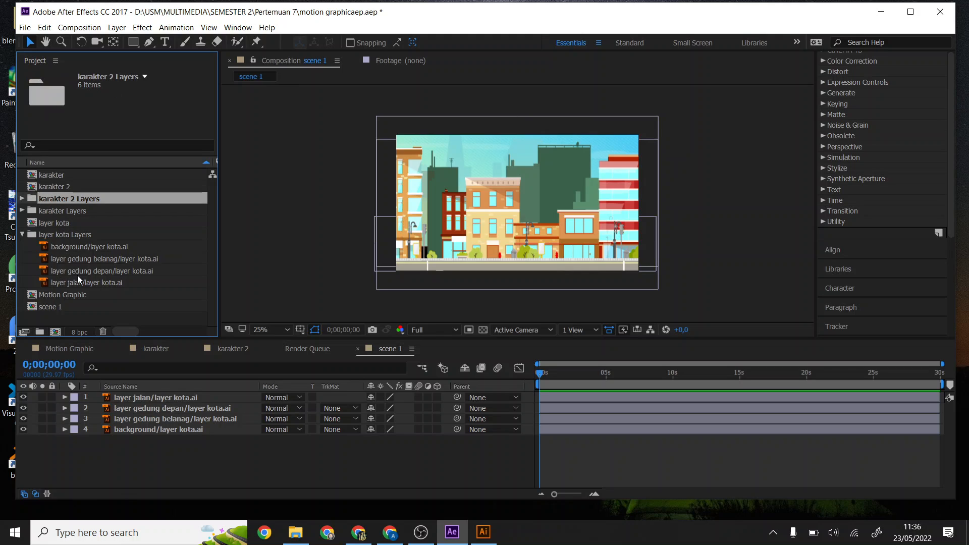
pyautogui.click(161, 348)
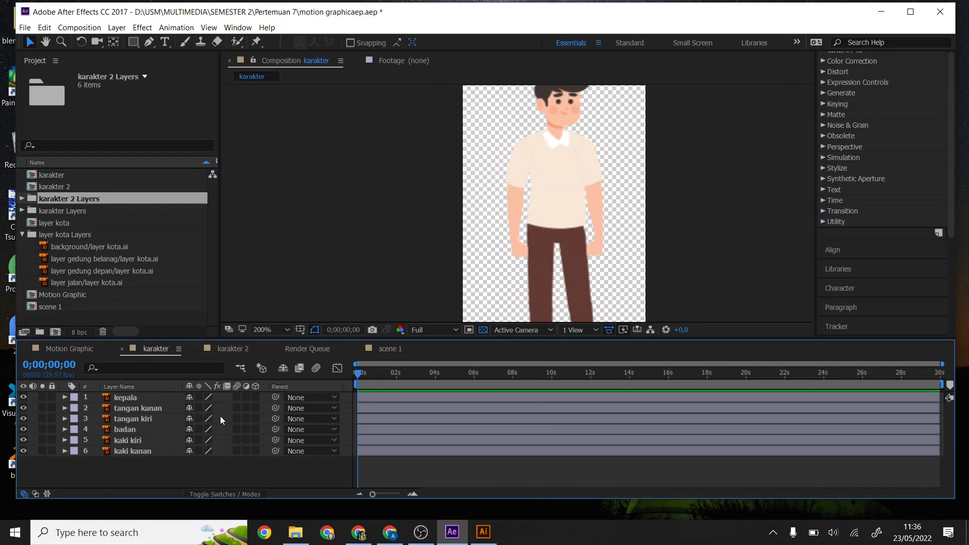
pyautogui.click(132, 397)
pyautogui.click(389, 348)
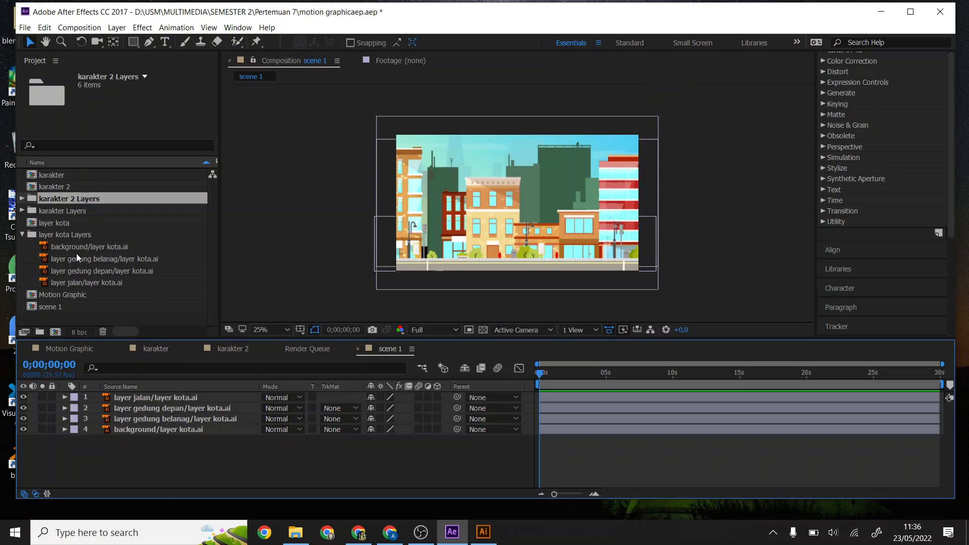
pyautogui.click(35, 187)
pyautogui.click(32, 171)
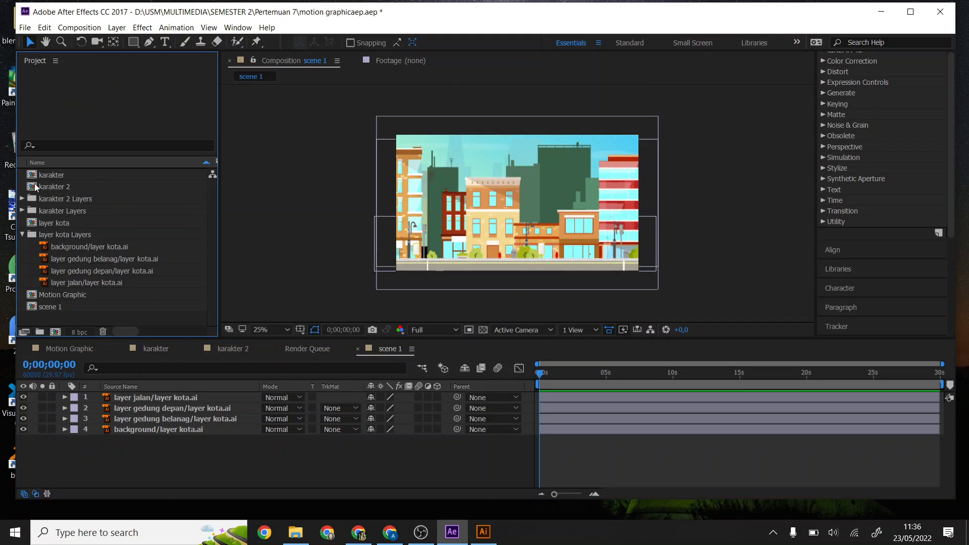
pyautogui.click(43, 178)
pyautogui.click(45, 187)
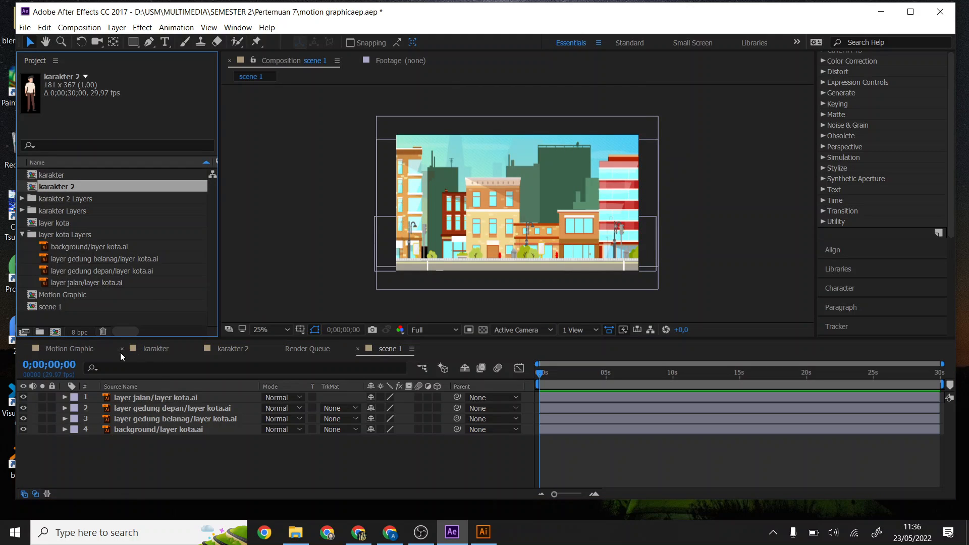
# Add the Motion Graphic composition to scene 1 as the top layer and shift it down until the character's feet pass the frame's lower edge
pyautogui.click(79, 352)
pyautogui.moveTo(465, 373)
pyautogui.mouseDown()
pyautogui.moveTo(479, 373)
pyautogui.moveTo(449, 375)
pyautogui.mouseUp()
pyautogui.click(72, 295)
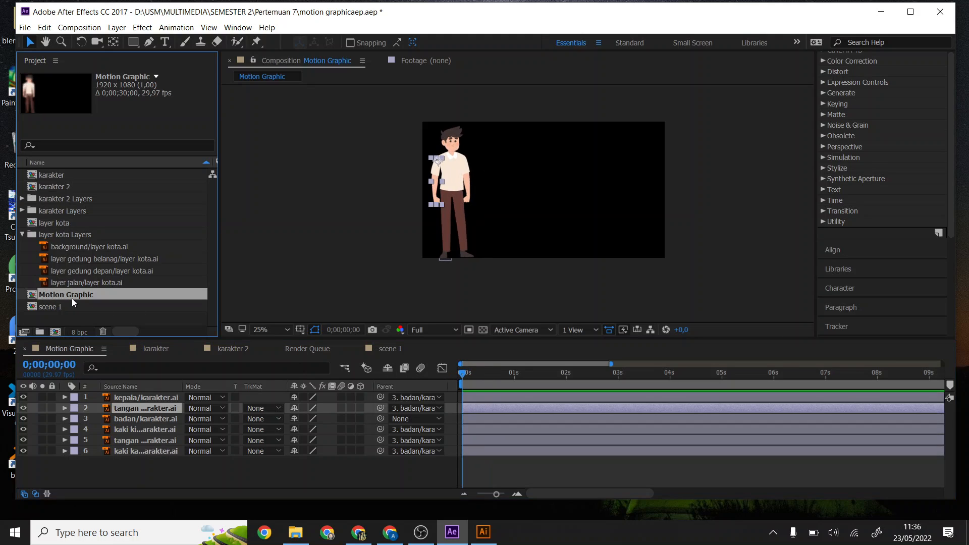
pyautogui.click(390, 349)
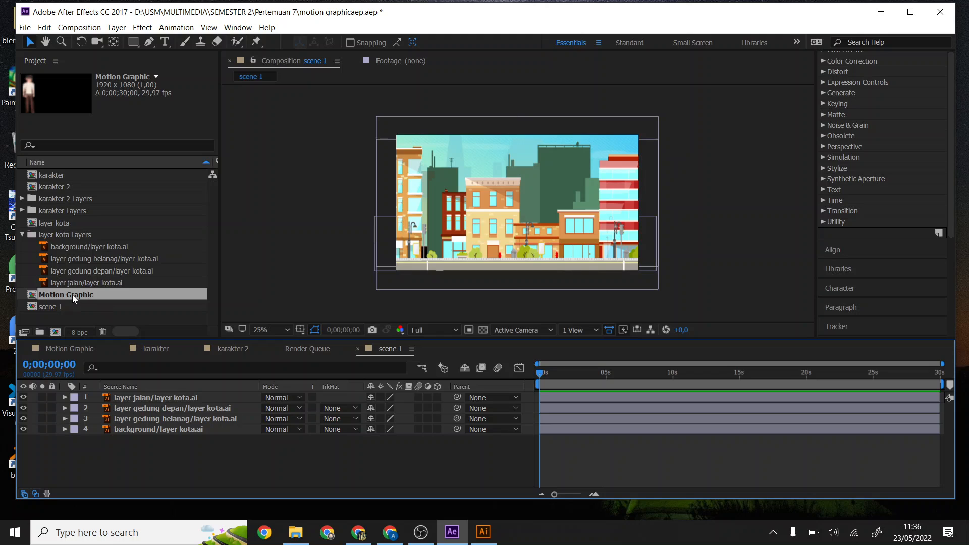
pyautogui.moveTo(72, 295); pyautogui.dragTo(126, 395)
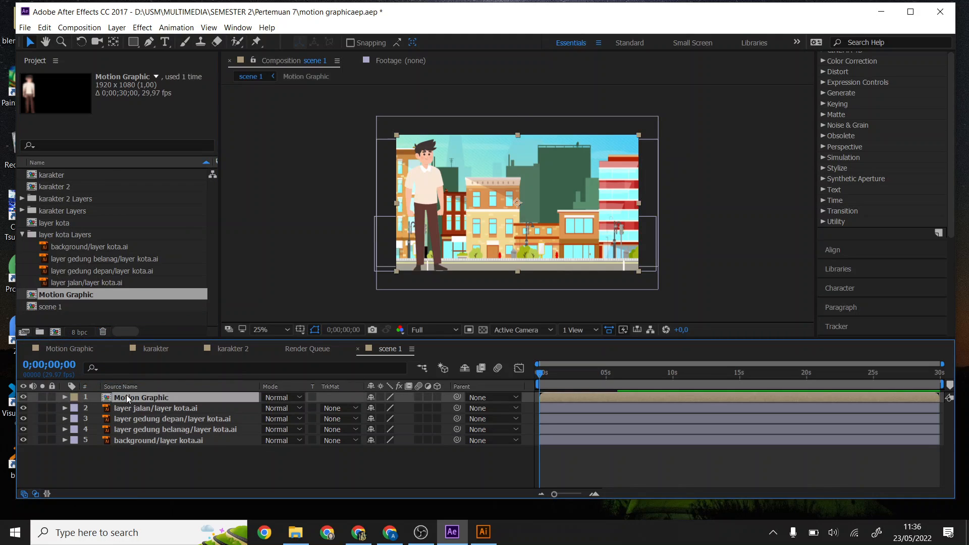
pyautogui.moveTo(400, 269); pyautogui.dragTo(398, 296)
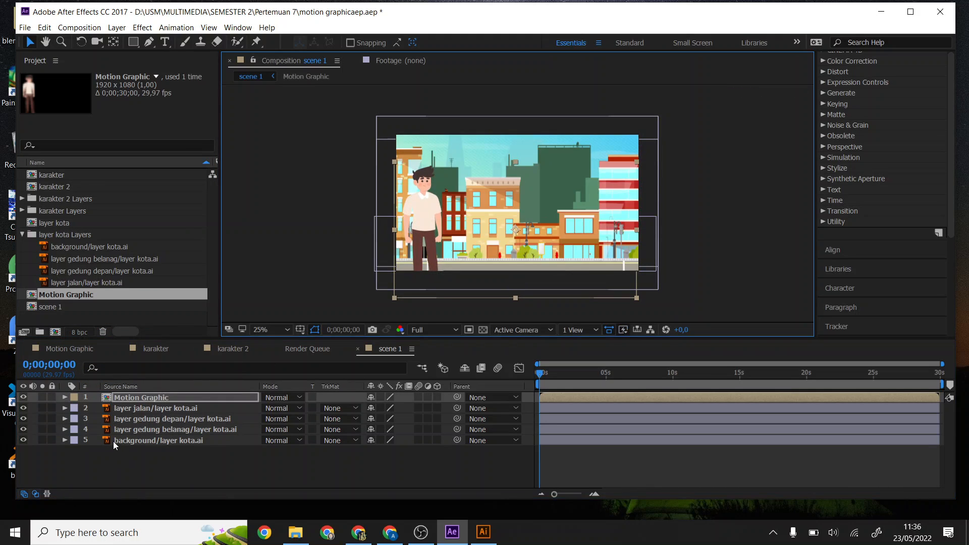
# Check the character's movement inside the nested Motion Graphic composition, and return to scene 1 with the playhead at the start
pyautogui.doubleClick(114, 397)
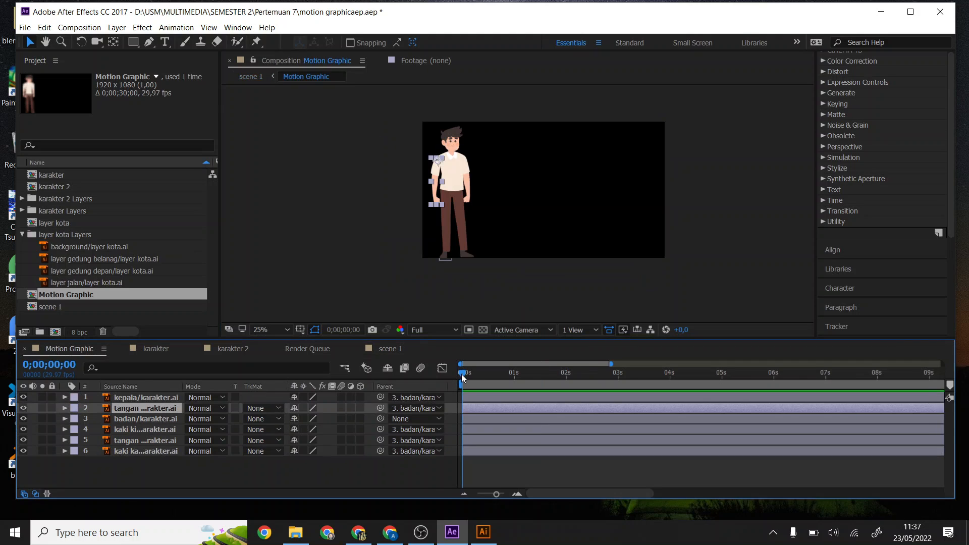
pyautogui.moveTo(463, 378); pyautogui.dragTo(480, 378)
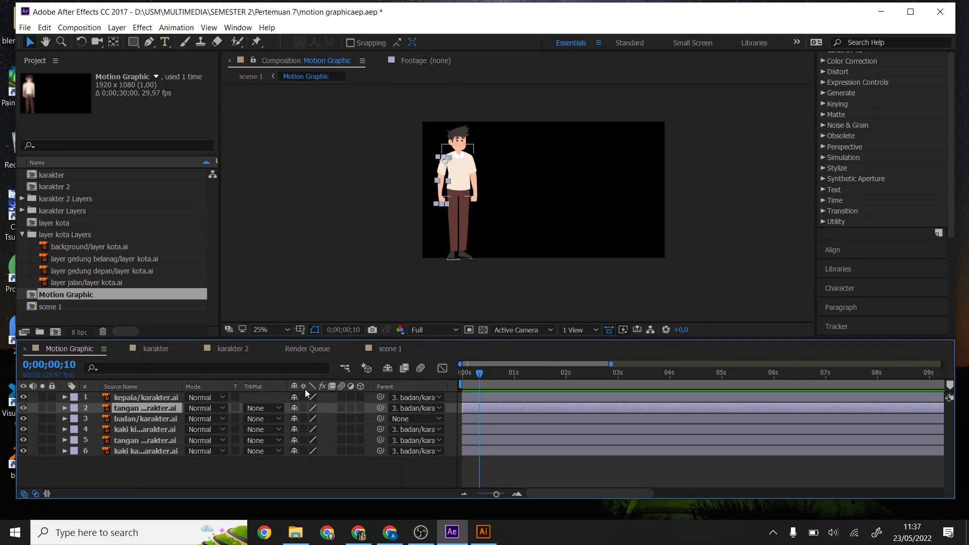
pyautogui.click(391, 349)
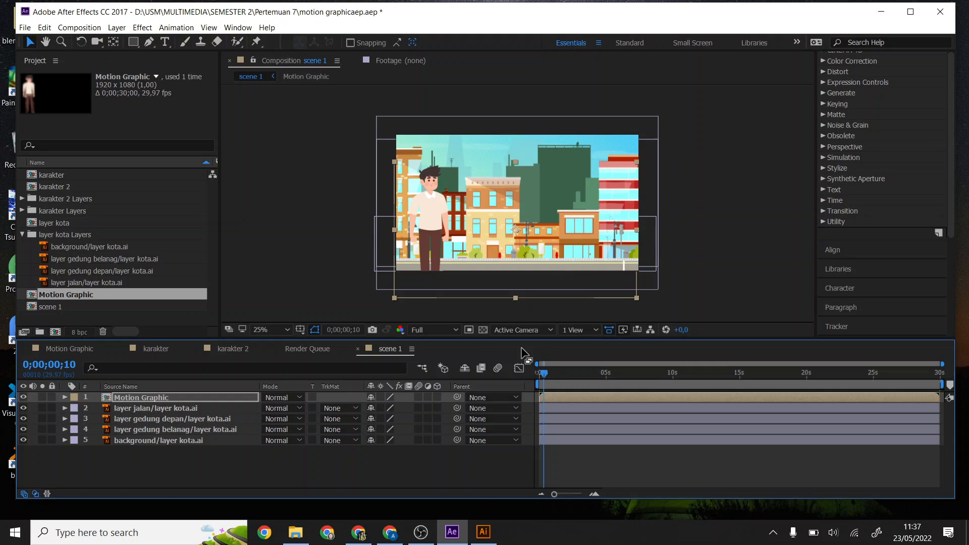
pyautogui.moveTo(543, 379); pyautogui.dragTo(525, 383)
# Review the scene 1 layers one by one from the background up to Motion Graphic, checking their extents in the frame
pyautogui.click(165, 442)
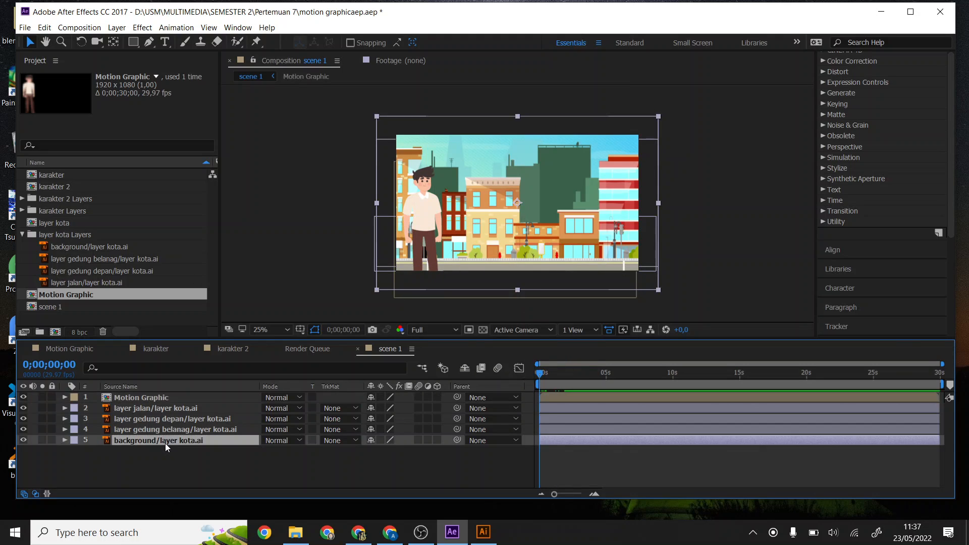
pyautogui.click(164, 429)
pyautogui.click(164, 419)
pyautogui.click(163, 408)
pyautogui.click(163, 398)
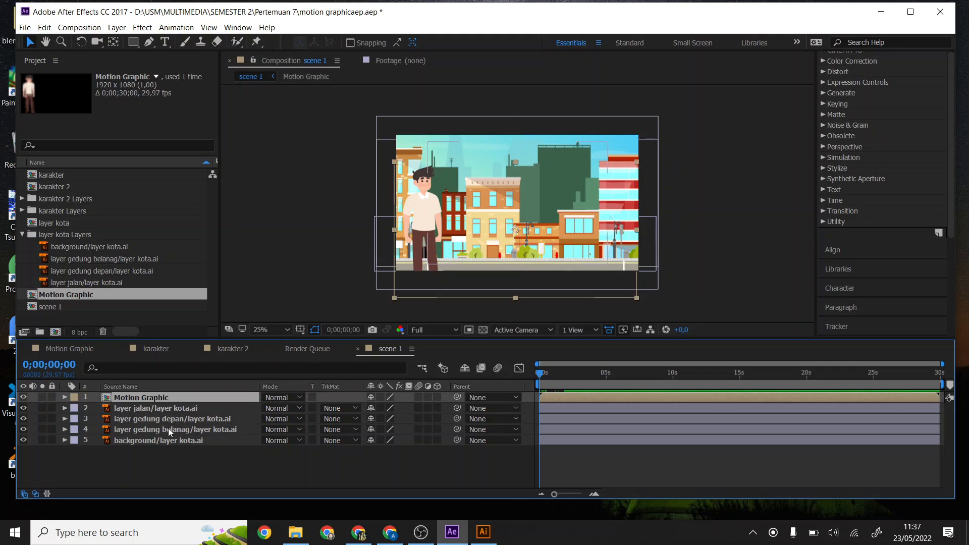
pyautogui.click(175, 441)
pyautogui.click(712, 238)
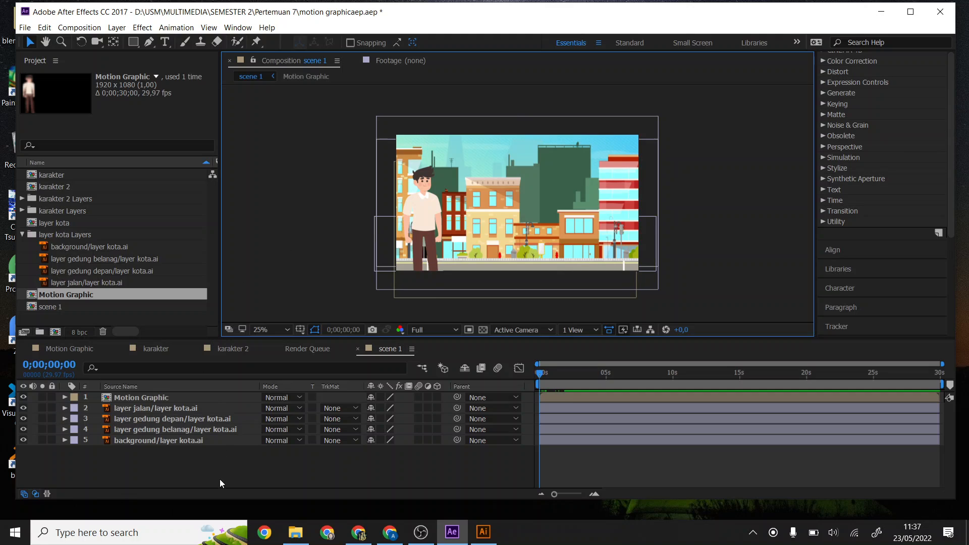
# Add a two-node camera named Camera 1 with the 28mm preset to scene 1
pyautogui.rightClick(210, 462)
pyautogui.click(165, 461)
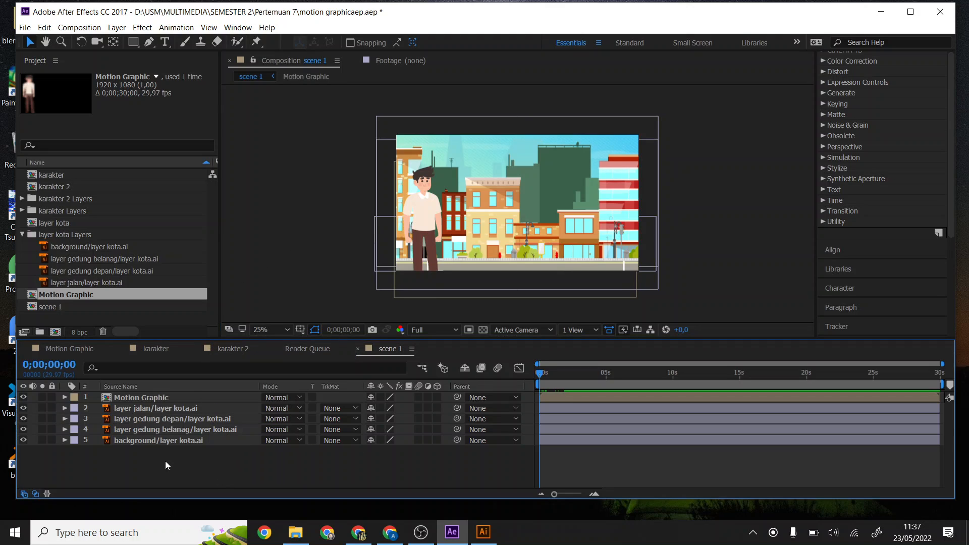
pyautogui.rightClick(165, 462)
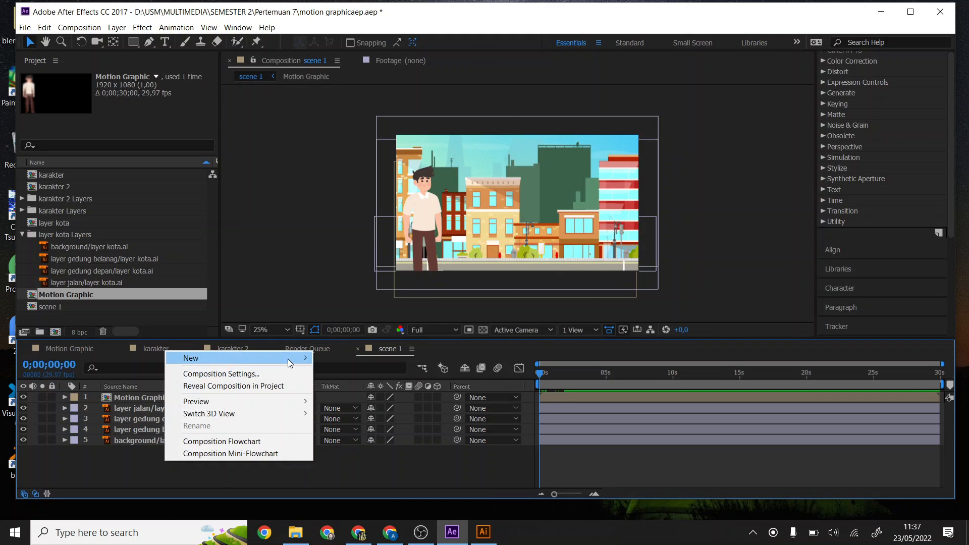
pyautogui.moveTo(290, 358)
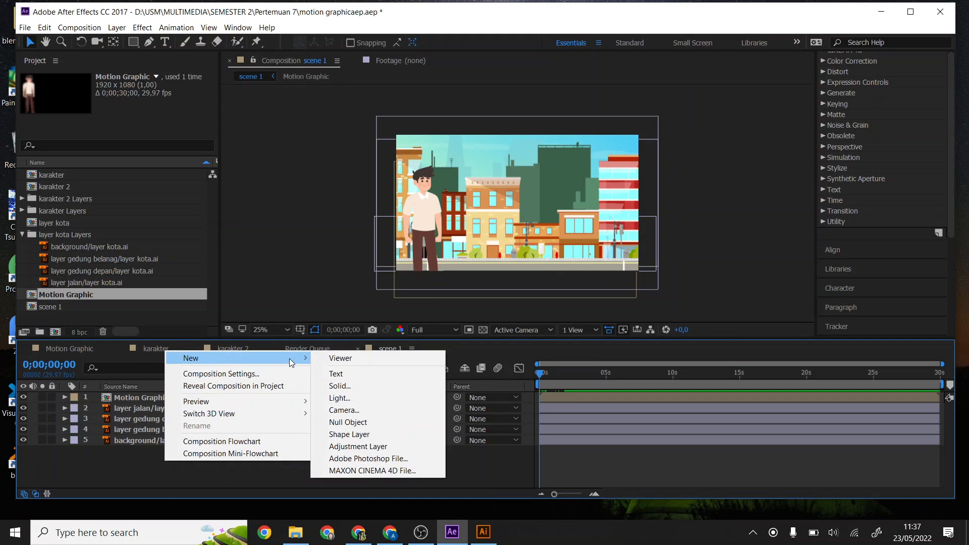
pyautogui.click(356, 410)
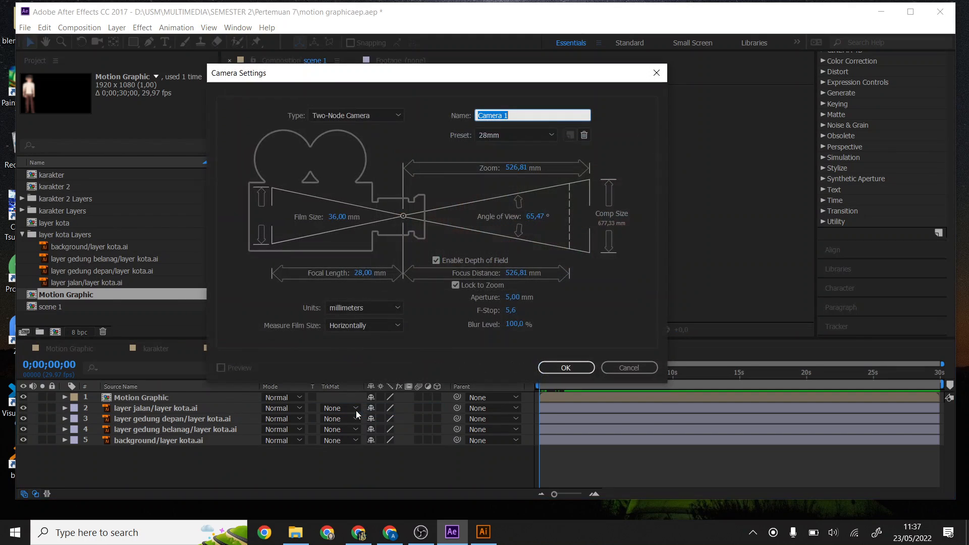
pyautogui.click(556, 364)
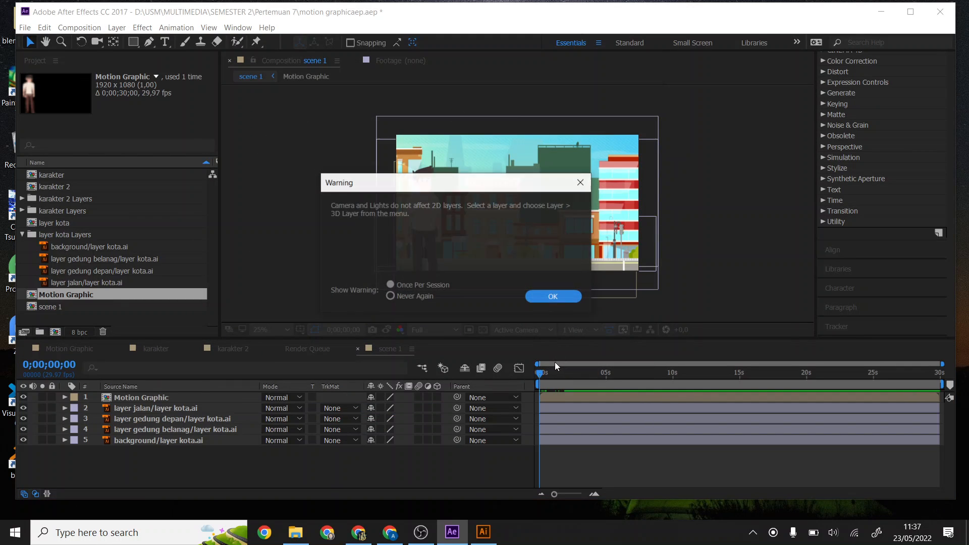
pyautogui.click(542, 298)
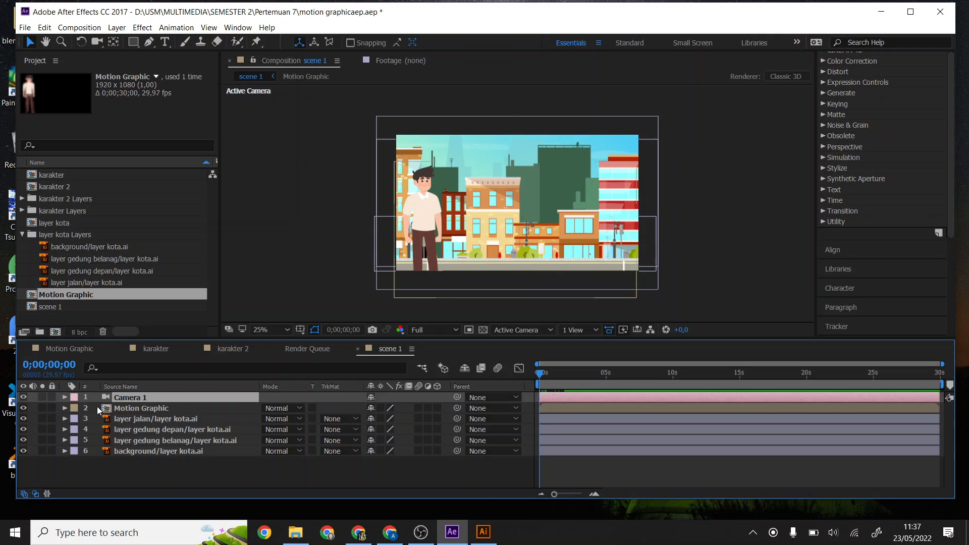
# Try a Camera 1 zoom of 1415.3 pixels in its camera options and undo the change
pyautogui.click(64, 397)
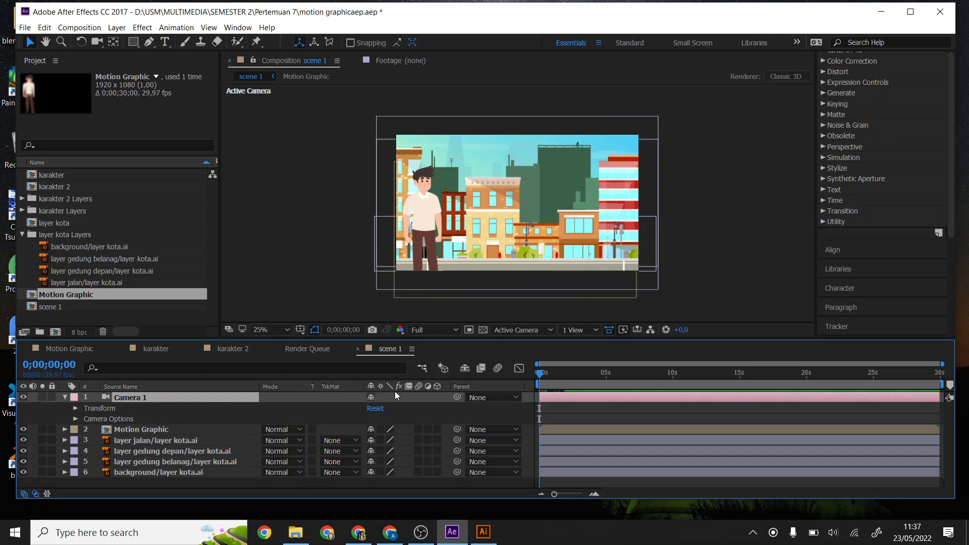
pyautogui.click(76, 419)
pyautogui.scroll(-1, 75, 419)
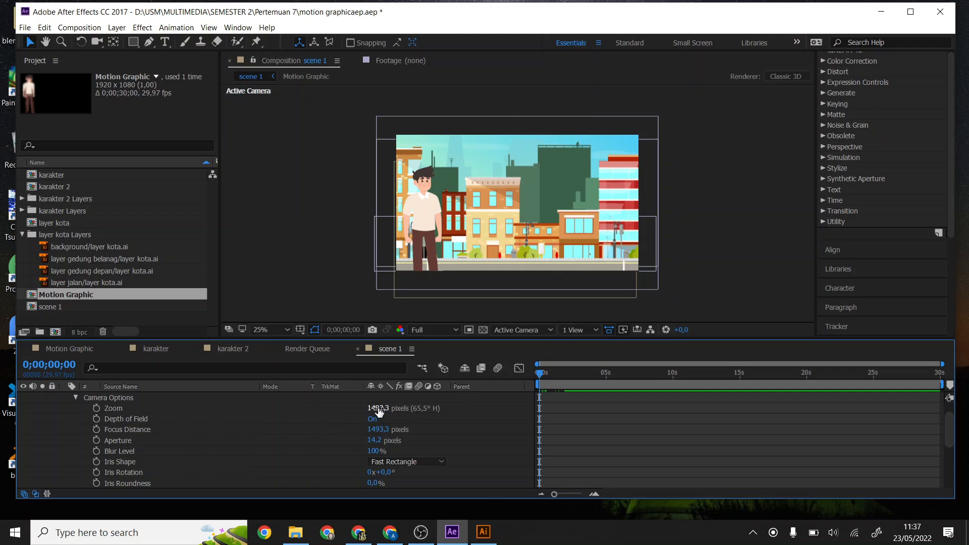
pyautogui.moveTo(379, 411); pyautogui.dragTo(340, 410)
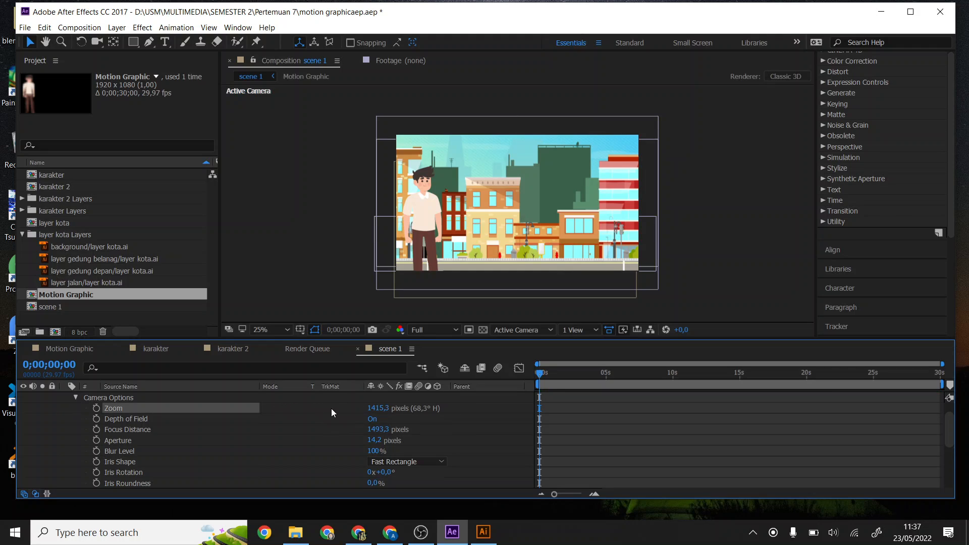
pyautogui.hotkey('ctrl', 'z')
pyautogui.scroll(1, 156, 414)
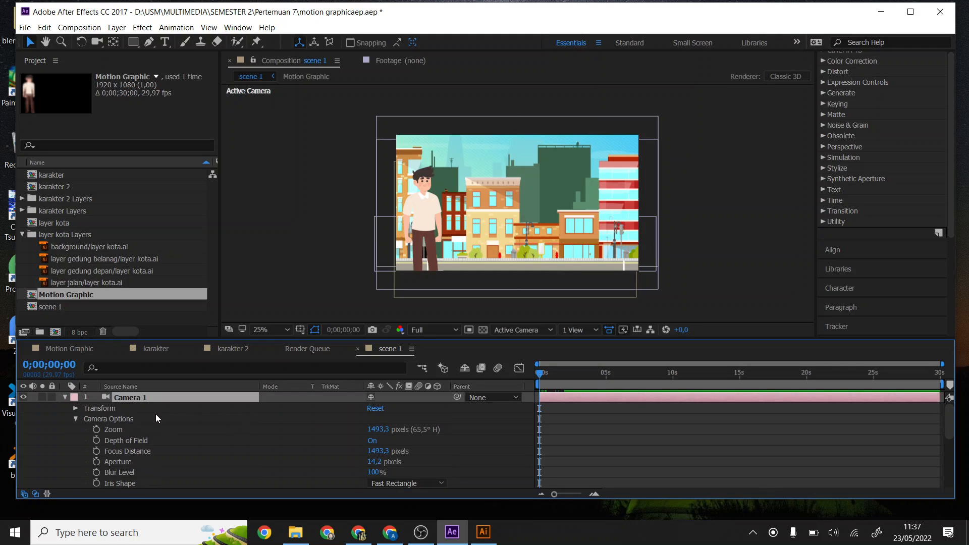
# Try different point of interest and position values in Camera 1's transform properties, undoing each change
pyautogui.click(75, 409)
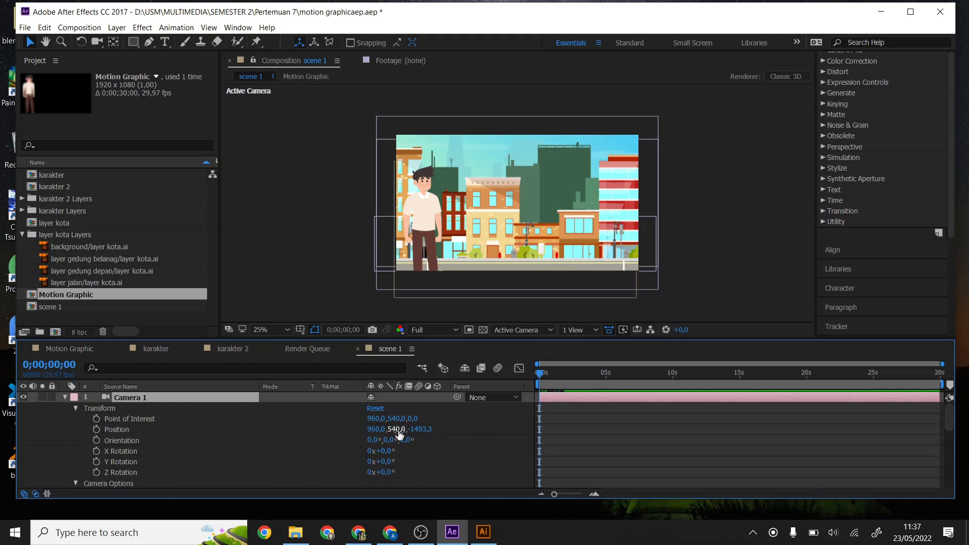
pyautogui.moveTo(398, 419); pyautogui.dragTo(303, 421)
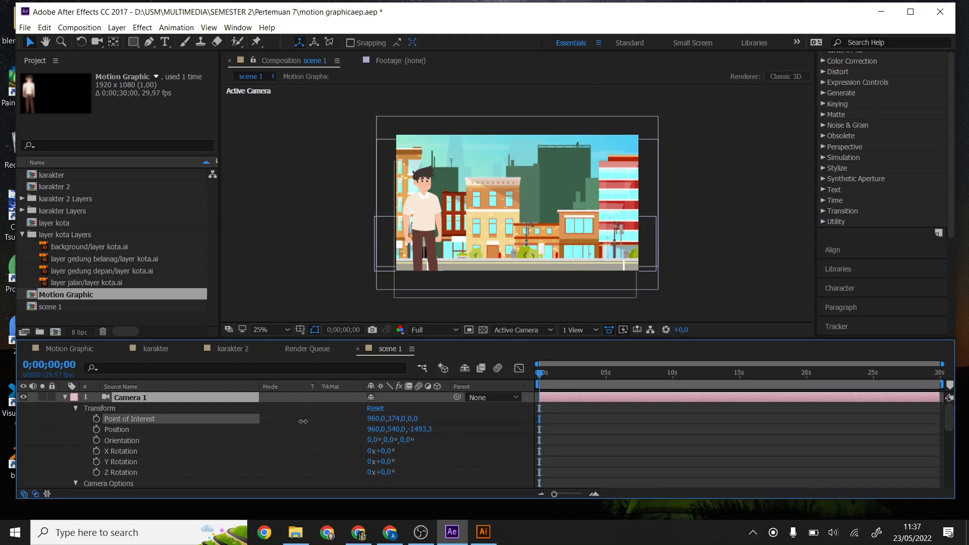
pyautogui.hotkey('ctrl', 'z')
pyautogui.moveTo(390, 430); pyautogui.dragTo(302, 433)
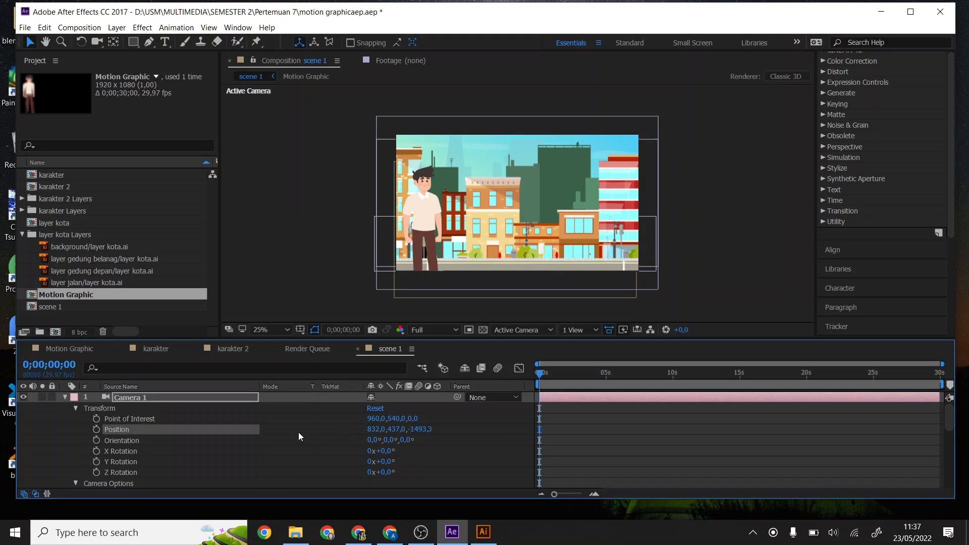
pyautogui.hotkey('ctrl', 'z')
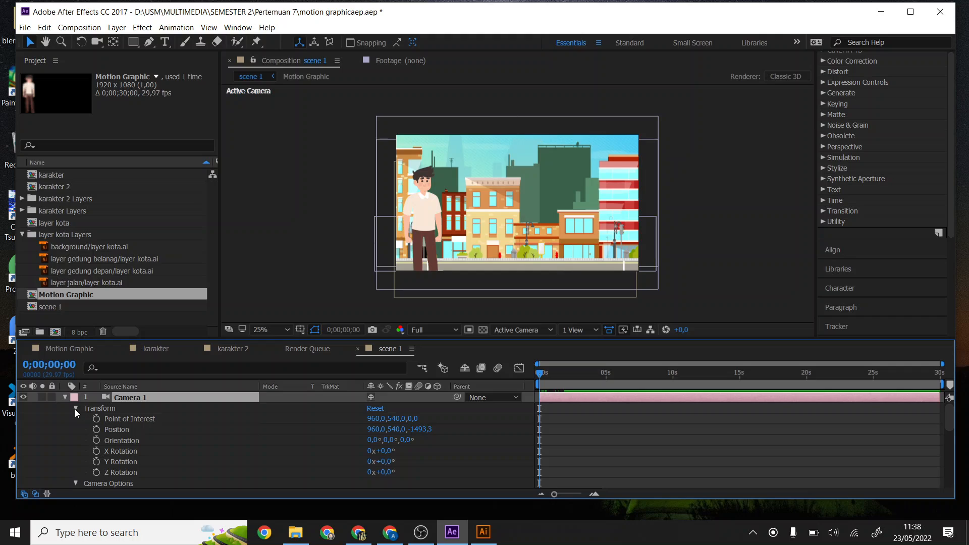
pyautogui.moveTo(374, 420); pyautogui.dragTo(163, 426)
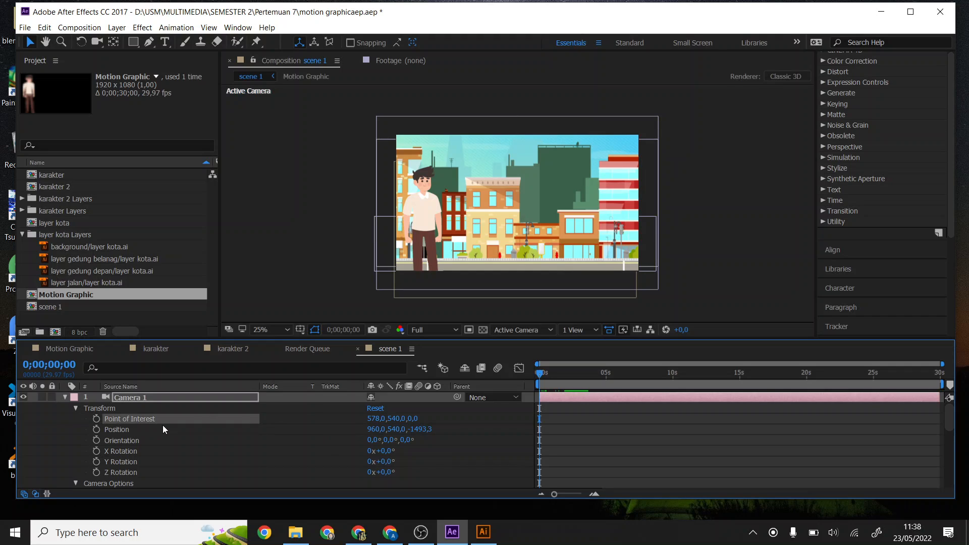
pyautogui.hotkey('ctrl', 'z')
pyautogui.click(76, 408)
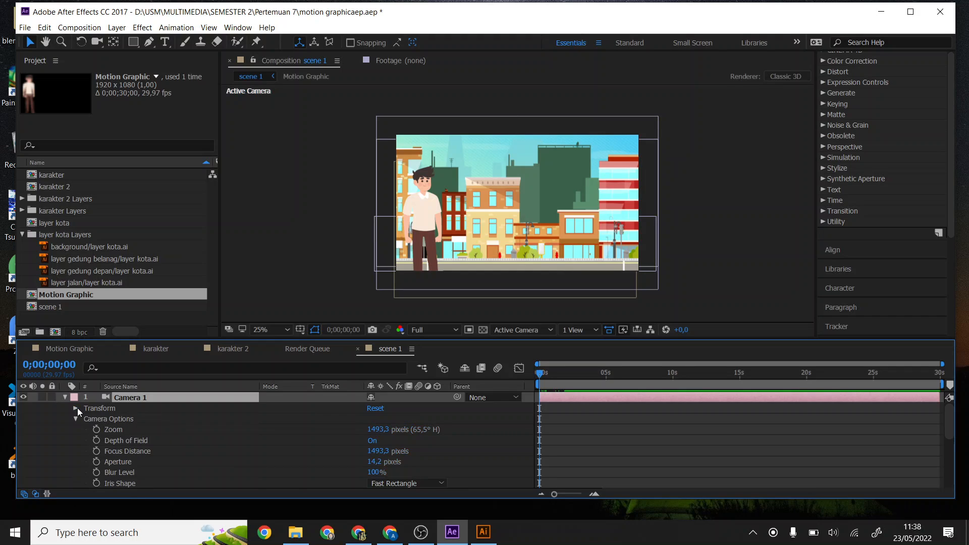
# Collapse Camera 1's transform and camera option groups so all scene 1 layers are listed
pyautogui.click(77, 407)
pyautogui.click(76, 408)
pyautogui.click(76, 419)
pyautogui.click(513, 221)
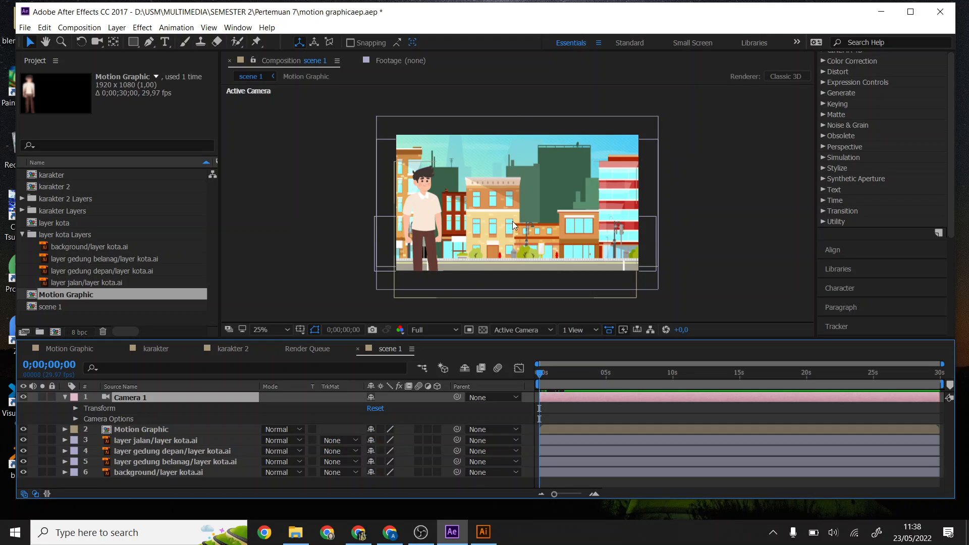
pyautogui.click(704, 179)
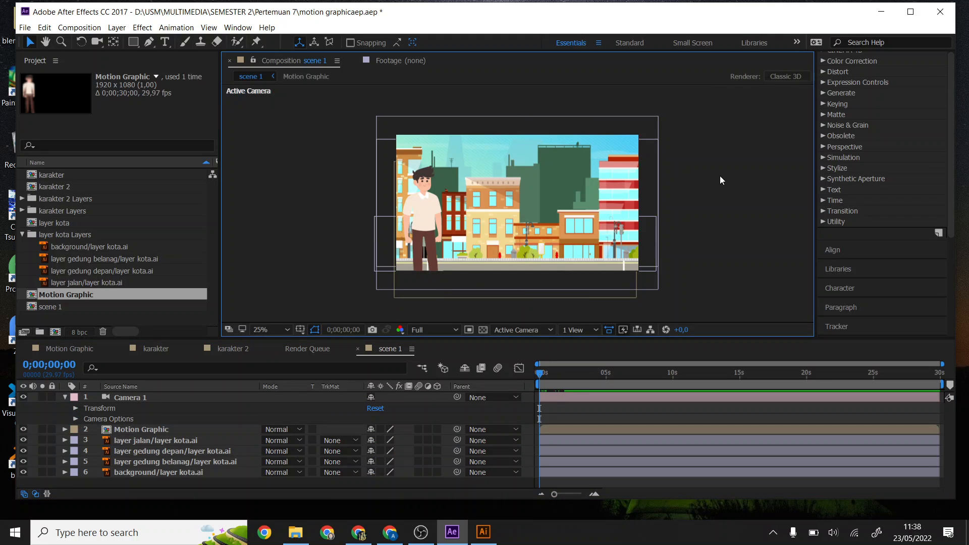
# Hide Camera 1, Motion Graphic and all the layer kota layers in scene 1
pyautogui.click(151, 443)
pyautogui.click(147, 430)
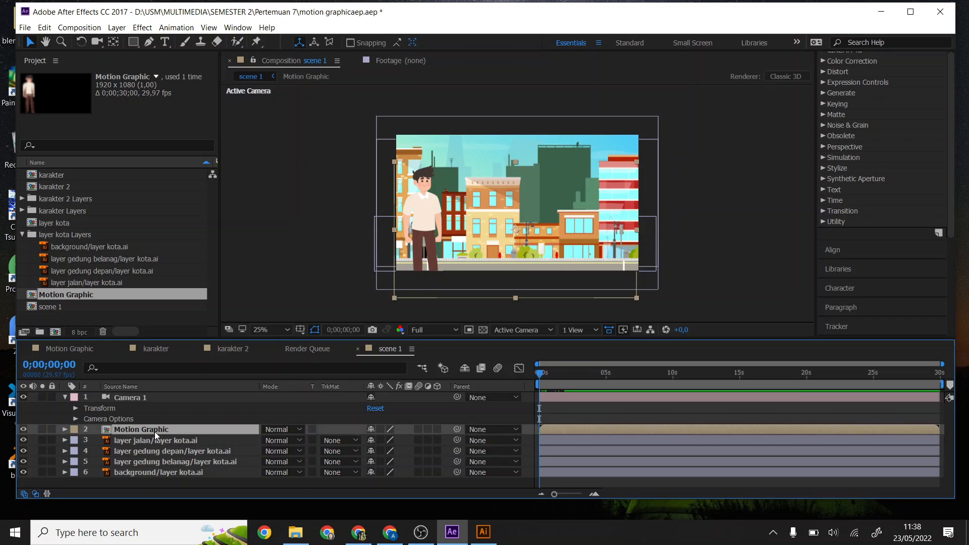
pyautogui.click(65, 429)
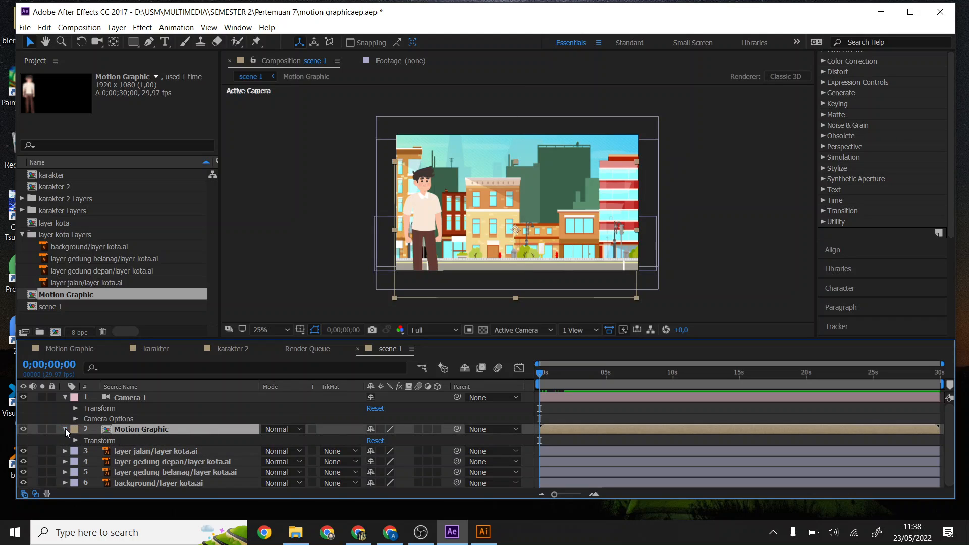
pyautogui.click(65, 430)
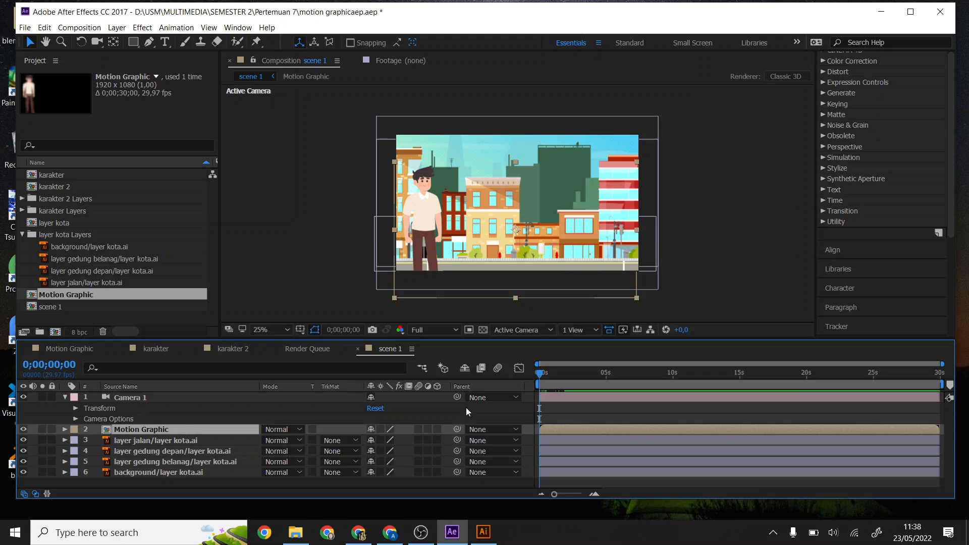
pyautogui.click(714, 211)
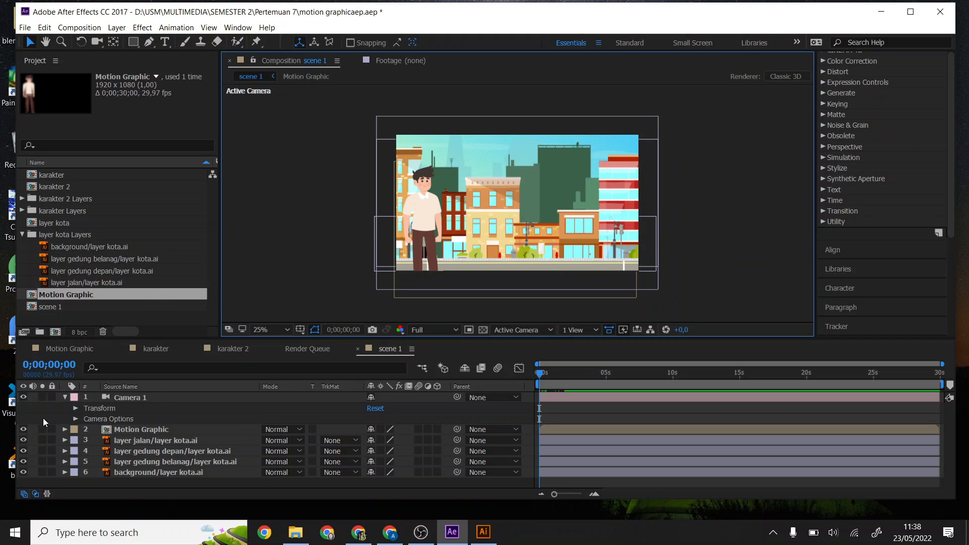
pyautogui.moveTo(23, 397); pyautogui.dragTo(22, 477)
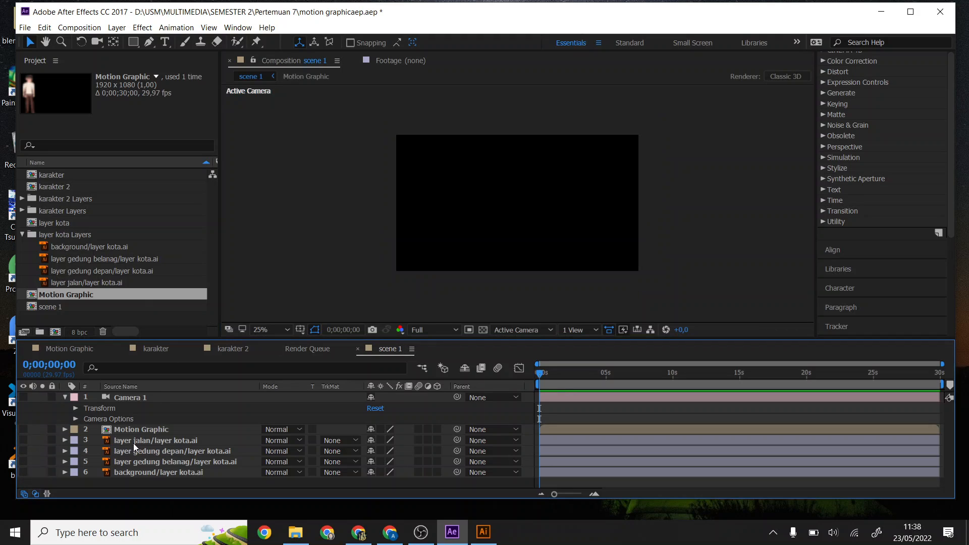
# Import Untitled-1-01.jpg into the project from the folder FPP > FOTO > 2022 > BEASISWA 07-04-2022 on drive D
pyautogui.doubleClick(115, 314)
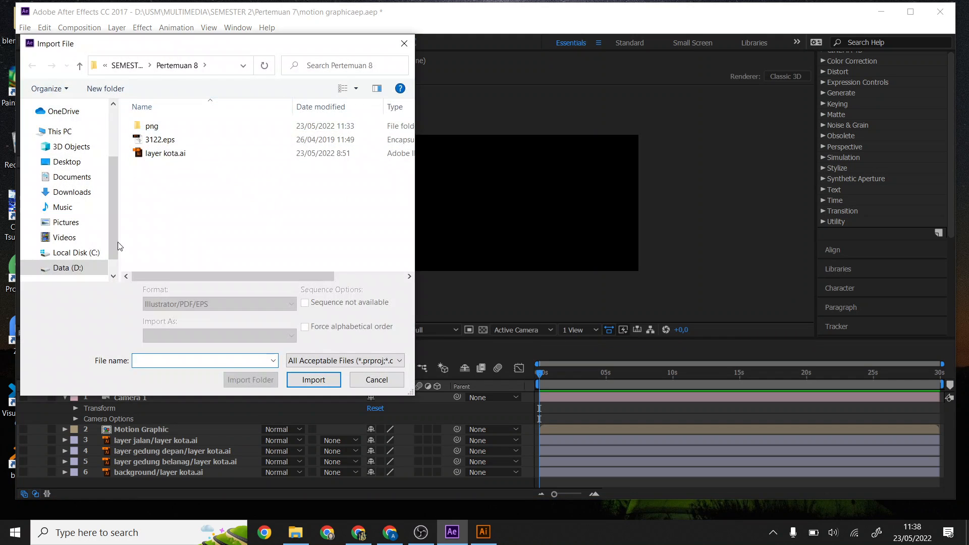
pyautogui.click(60, 268)
pyautogui.scroll(-5, 173, 228)
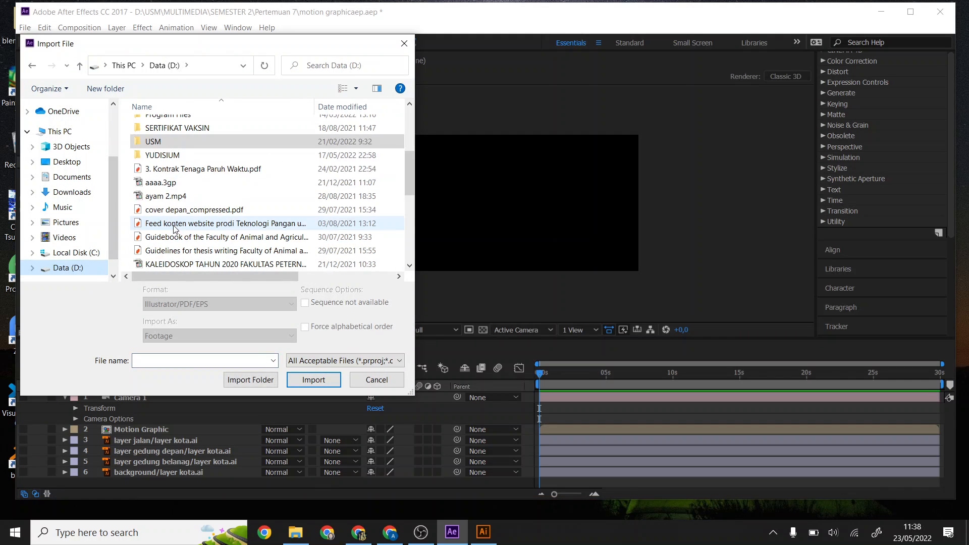
pyautogui.scroll(2, 174, 228)
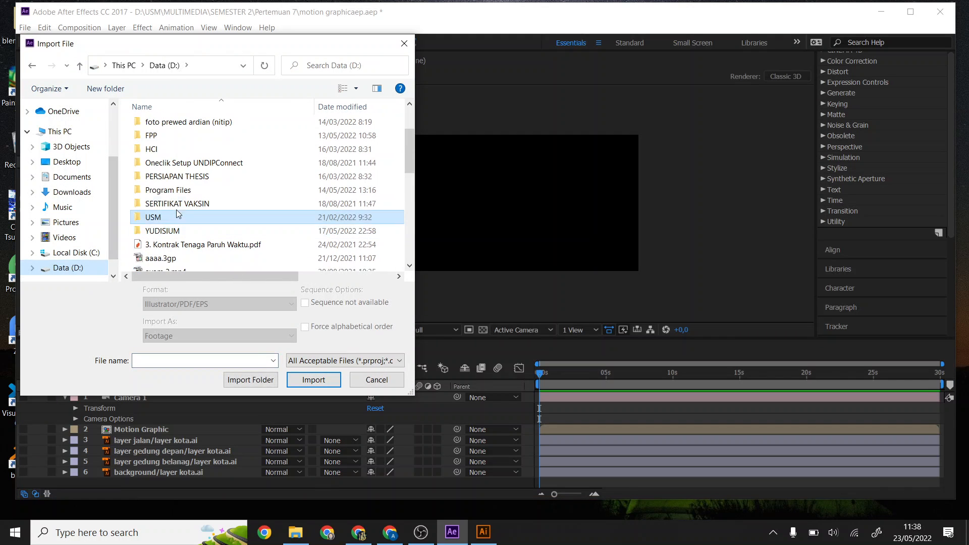
pyautogui.doubleClick(178, 137)
pyautogui.doubleClick(180, 136)
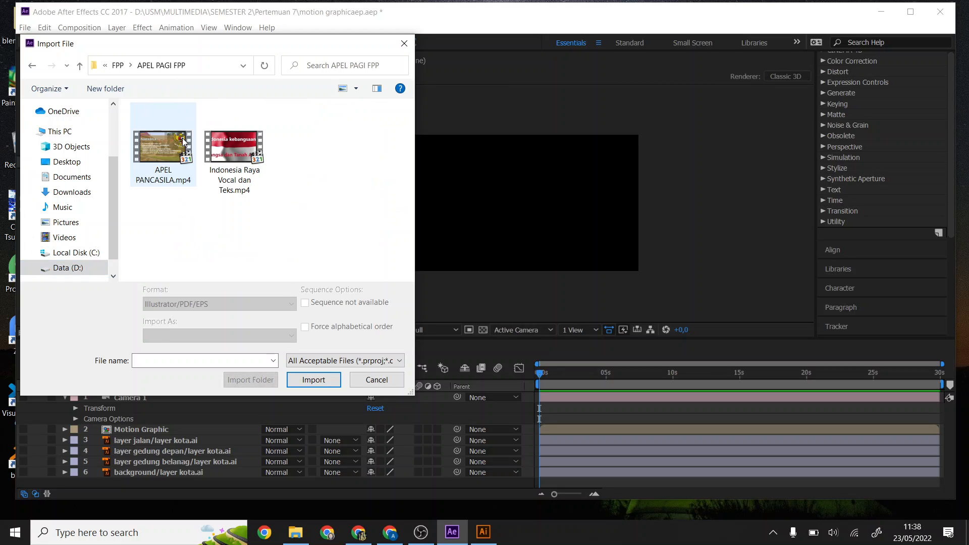
pyautogui.click(119, 65)
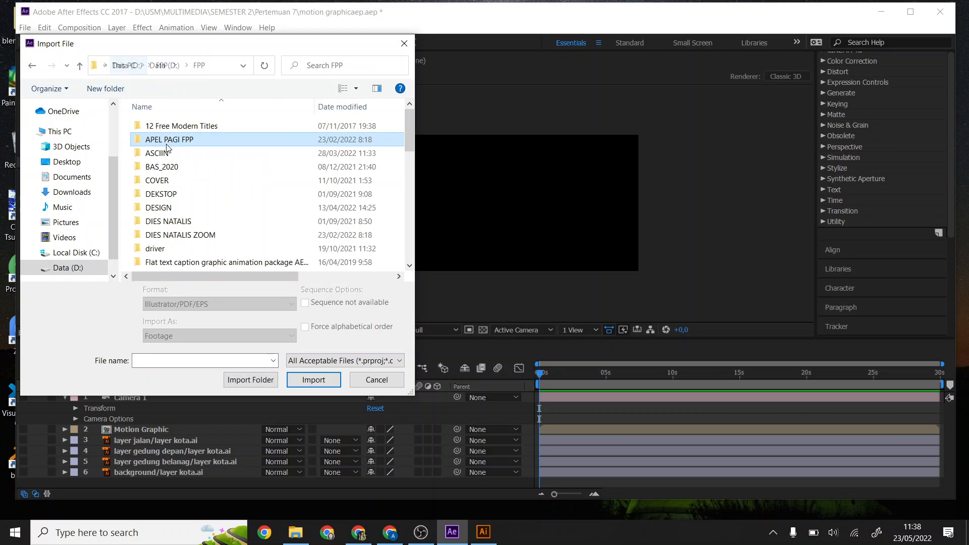
pyautogui.scroll(-3, 169, 151)
pyautogui.doubleClick(171, 156)
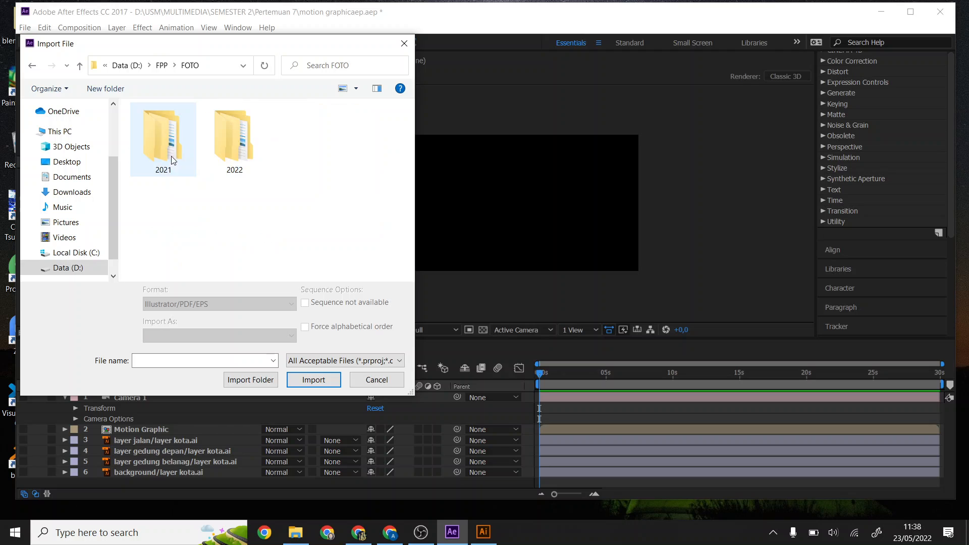
pyautogui.doubleClick(211, 141)
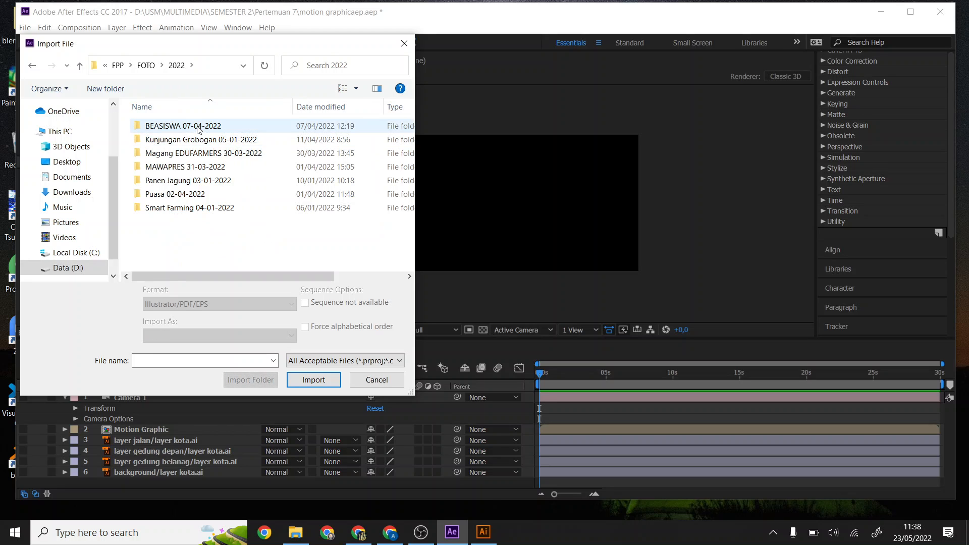
pyautogui.doubleClick(196, 127)
pyautogui.doubleClick(225, 121)
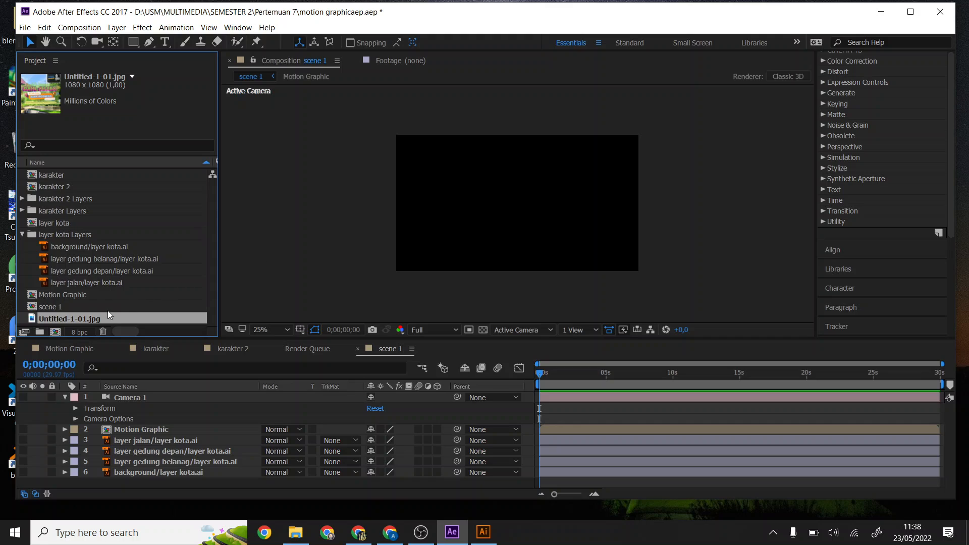
# Add Untitled-1-01.jpg to the scene 1 composition and open its transform properties
pyautogui.moveTo(107, 310); pyautogui.dragTo(521, 182)
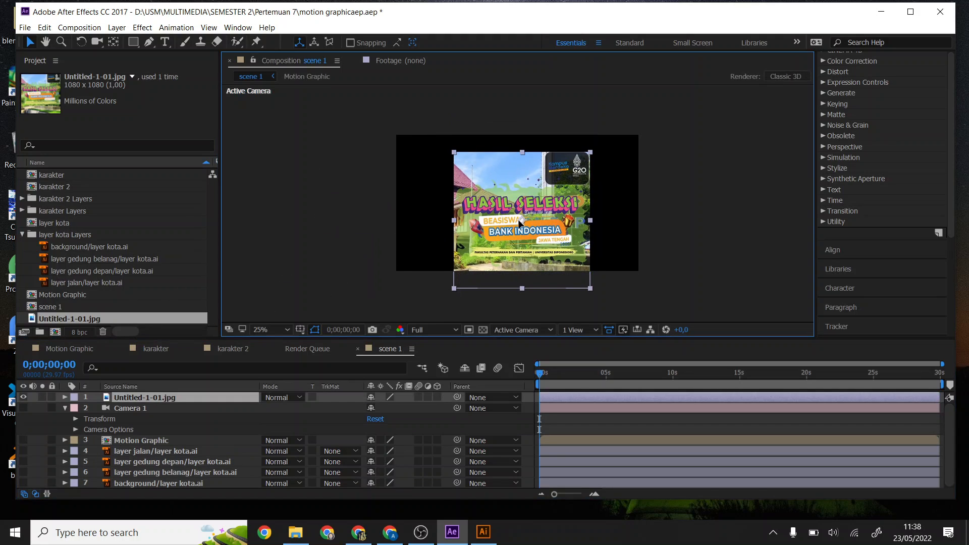
pyautogui.click(64, 398)
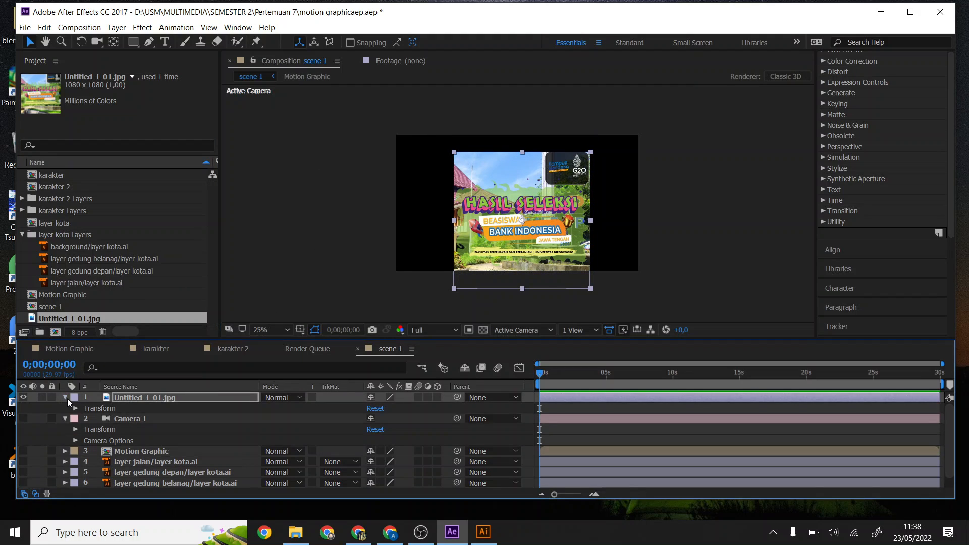
pyautogui.click(75, 408)
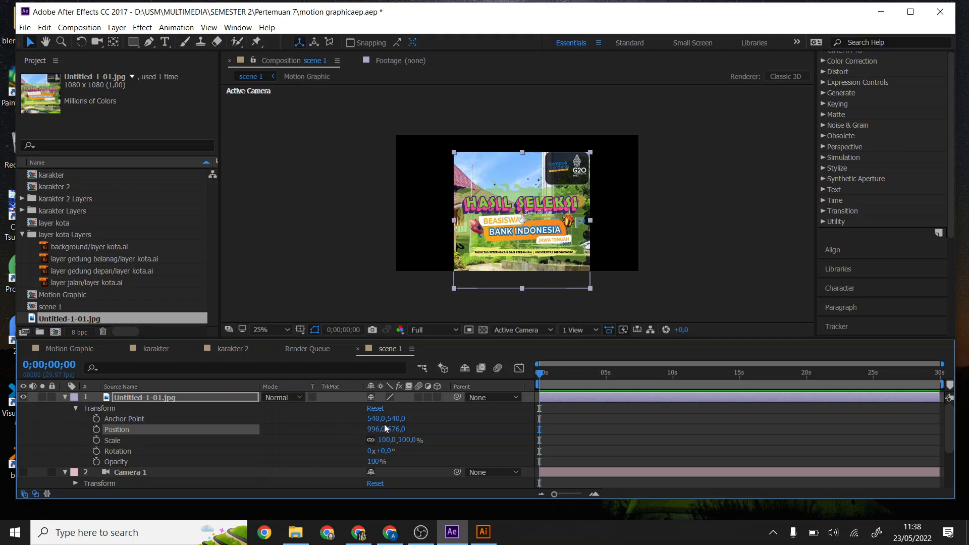
# Try a Y position of 953 and an X position of 901 on the image, undoing each, and scale it to 181%
pyautogui.moveTo(400, 431); pyautogui.dragTo(527, 460)
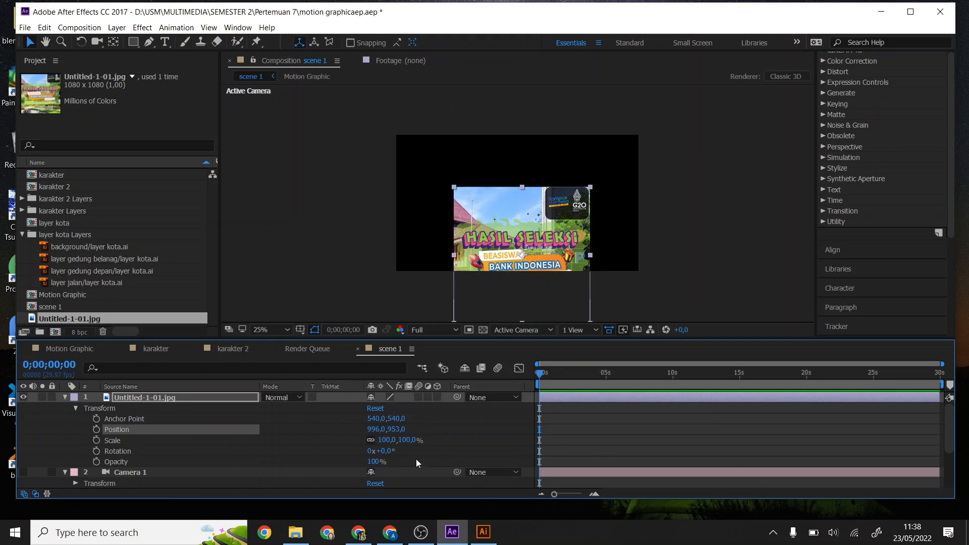
pyautogui.hotkey('ctrl', 'z')
pyautogui.moveTo(381, 432); pyautogui.dragTo(305, 421)
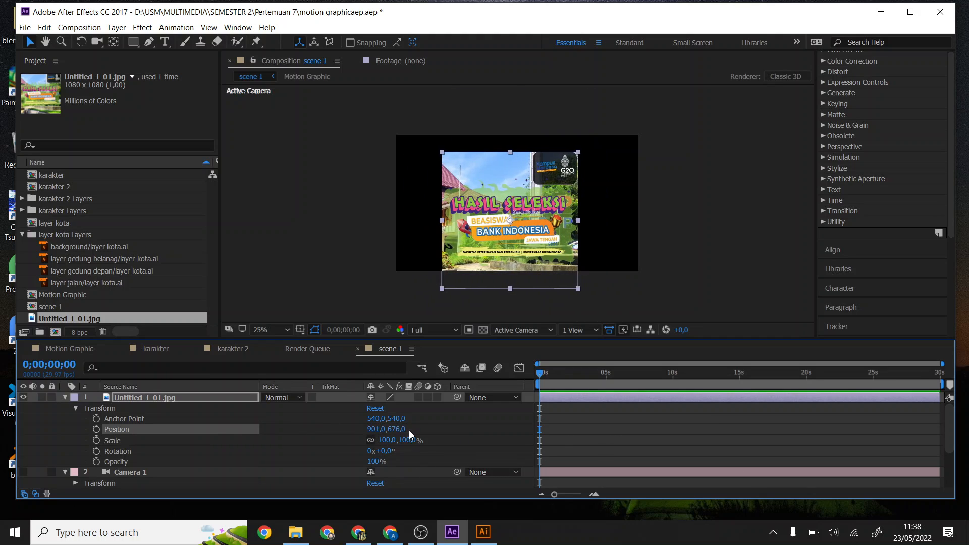
pyautogui.hotkey('ctrl', 'z')
pyautogui.moveTo(404, 439); pyautogui.dragTo(439, 427)
# Delete the Untitled-1-01.jpg layer from scene 1 and make all the hidden layers visible again
pyautogui.click(177, 399)
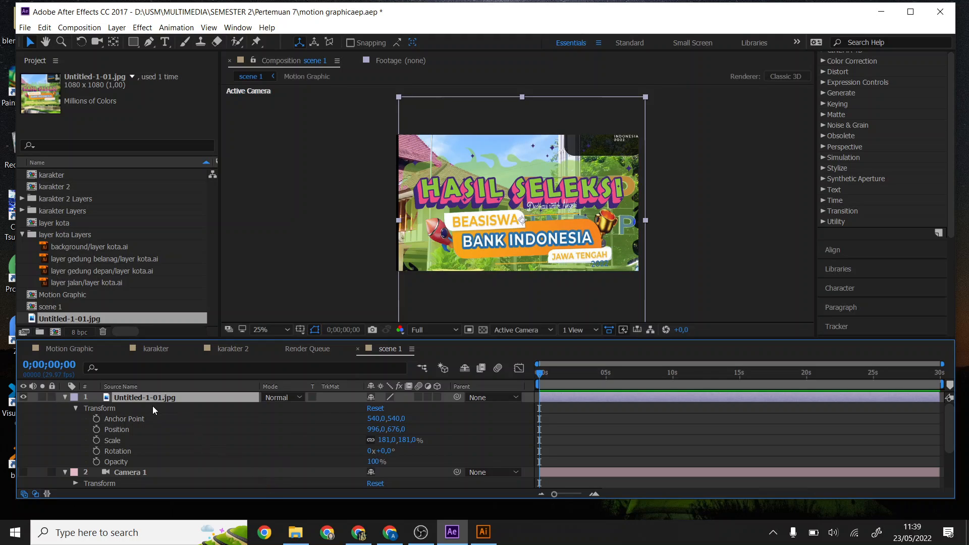
pyautogui.click(87, 406)
pyautogui.click(65, 398)
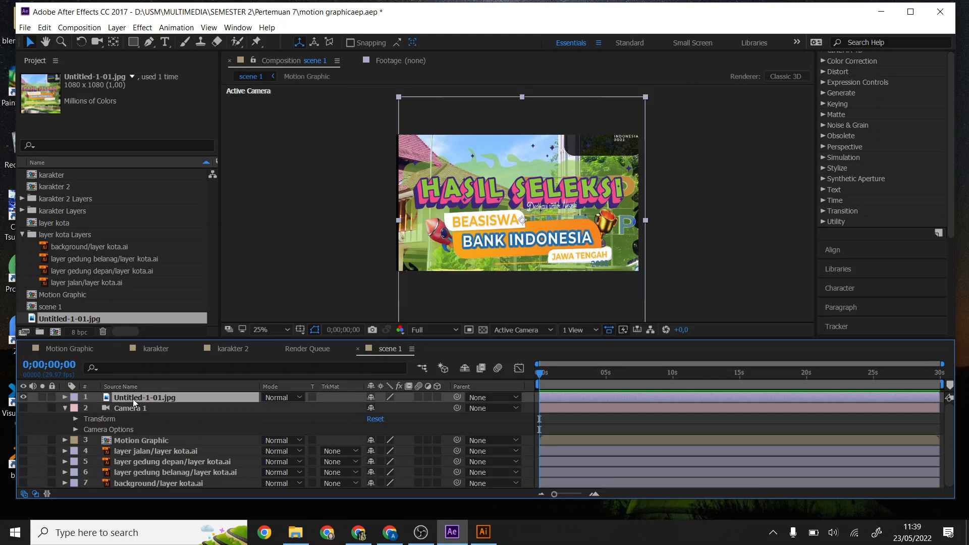
pyautogui.press('Delete')
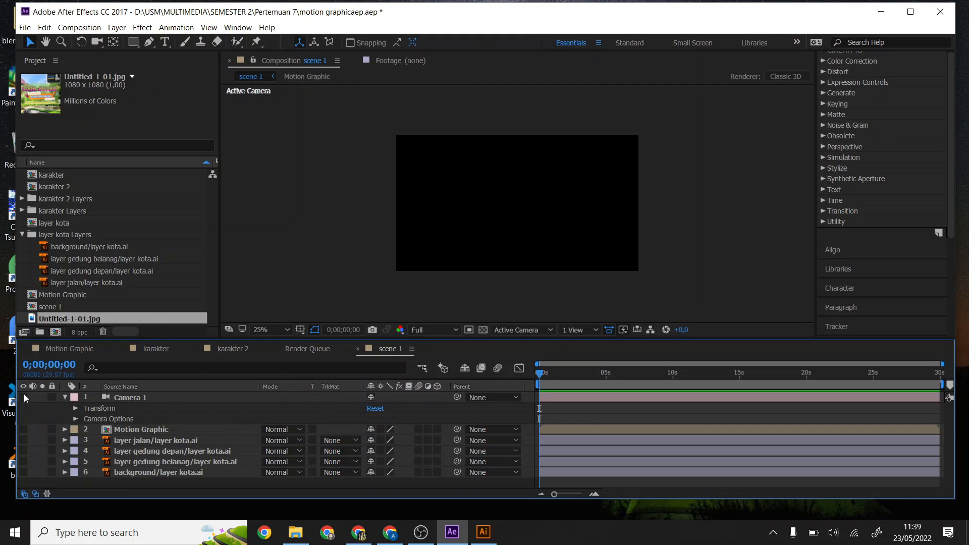
pyautogui.moveTo(23, 397); pyautogui.dragTo(23, 472)
pyautogui.click(709, 201)
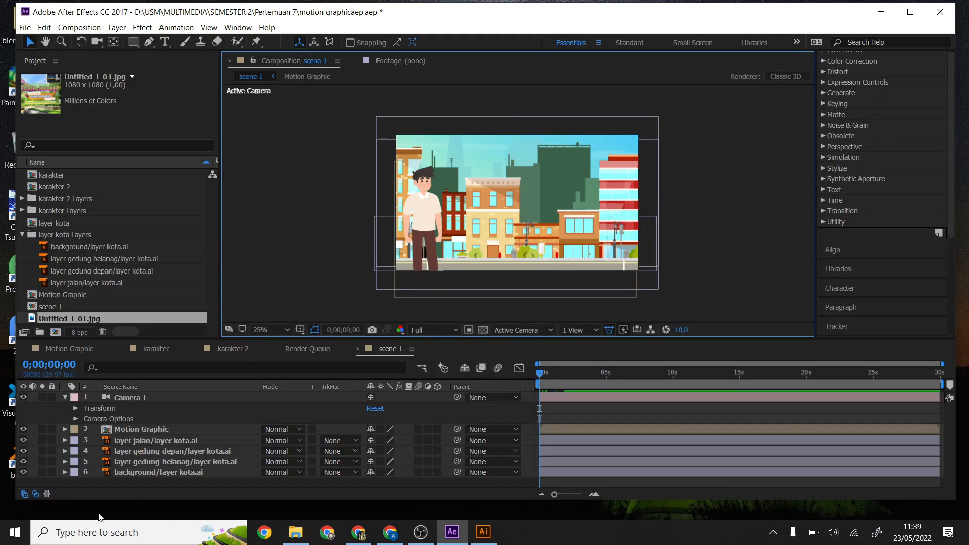
# Turn Motion Graphic and the four layer kota layers into 3D layers, with the layer switches pane shown
pyautogui.click(23, 495)
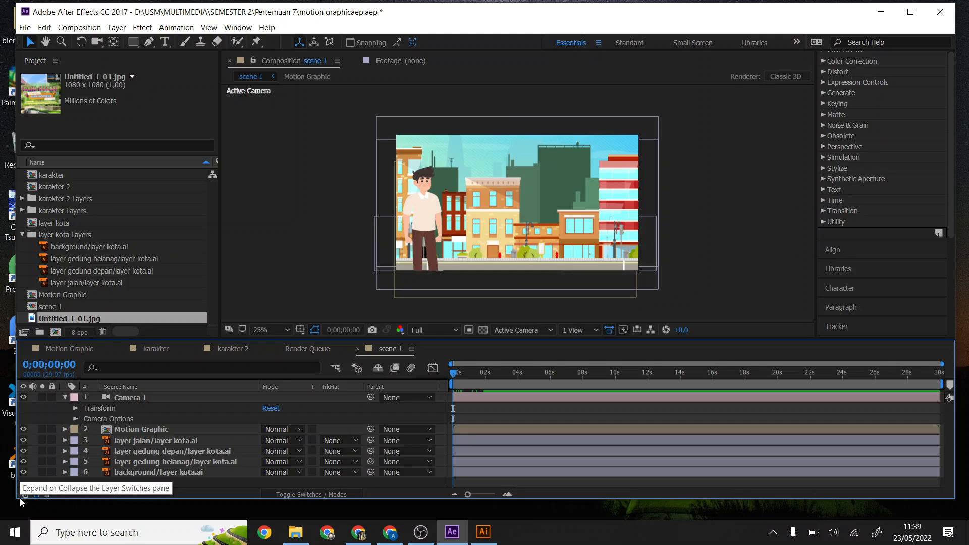
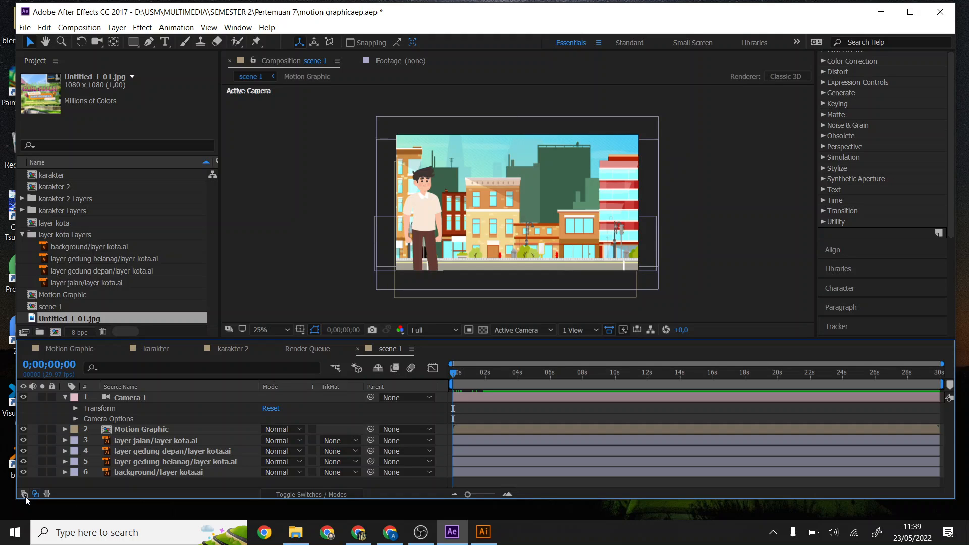
pyautogui.click(24, 494)
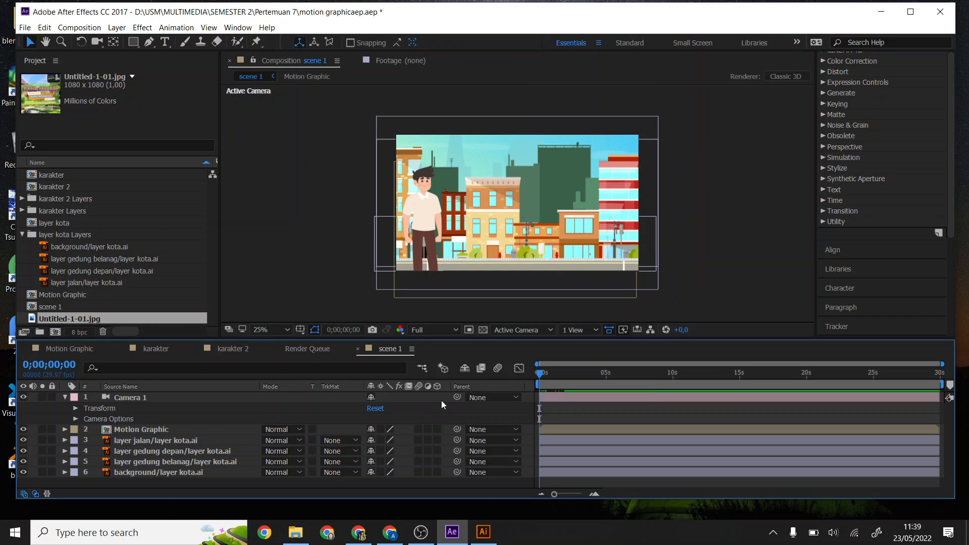
pyautogui.moveTo(436, 429); pyautogui.dragTo(436, 451)
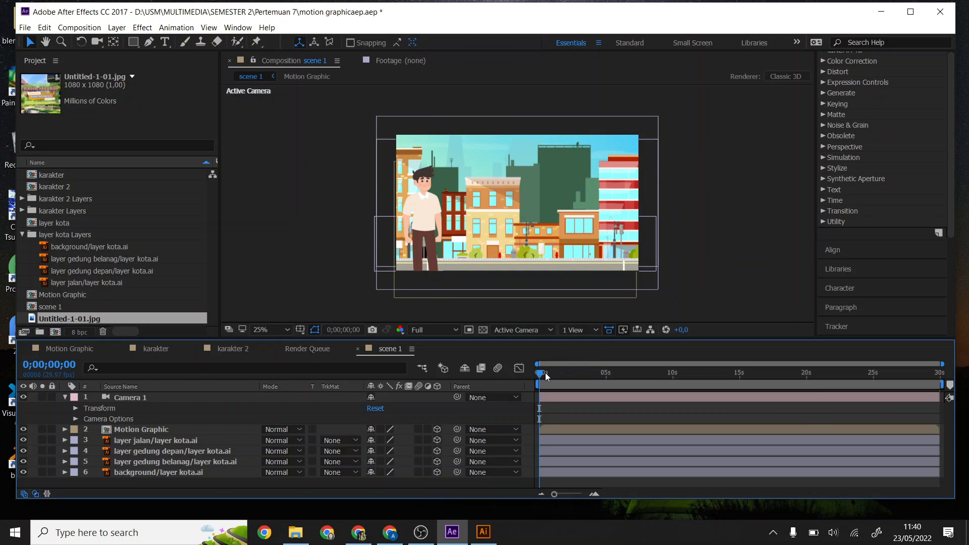
# Return the playhead to the start of scene 1 and set the preview resolution to Half
pyautogui.moveTo(545, 374); pyautogui.dragTo(322, 398)
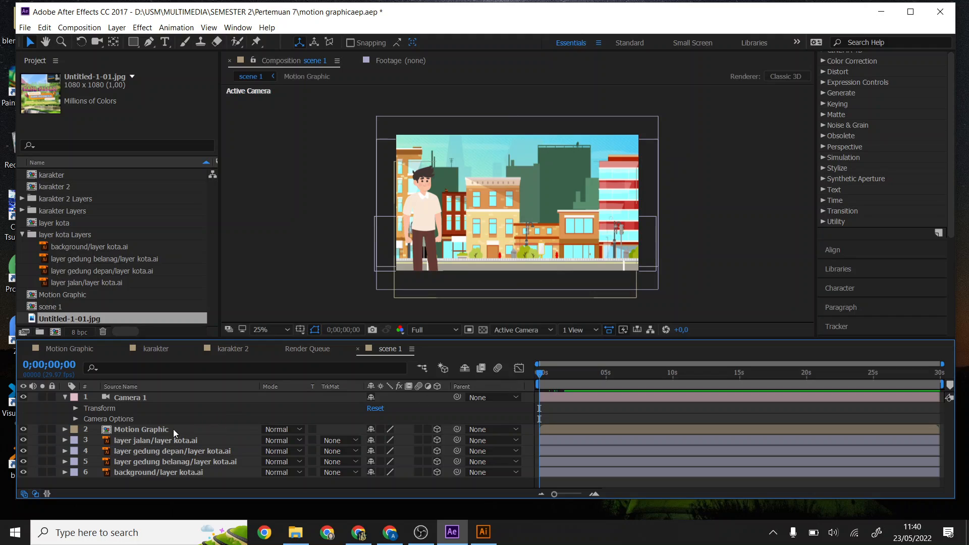
pyautogui.click(441, 328)
pyautogui.click(442, 371)
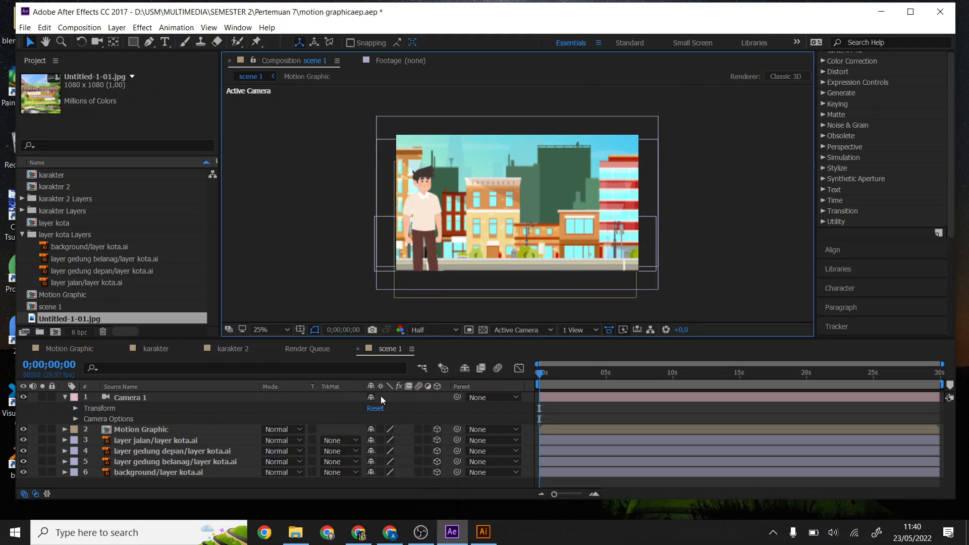
# Open Camera 1's transform properties and try a point of interest Z value of about 62, undoing the change
pyautogui.click(75, 409)
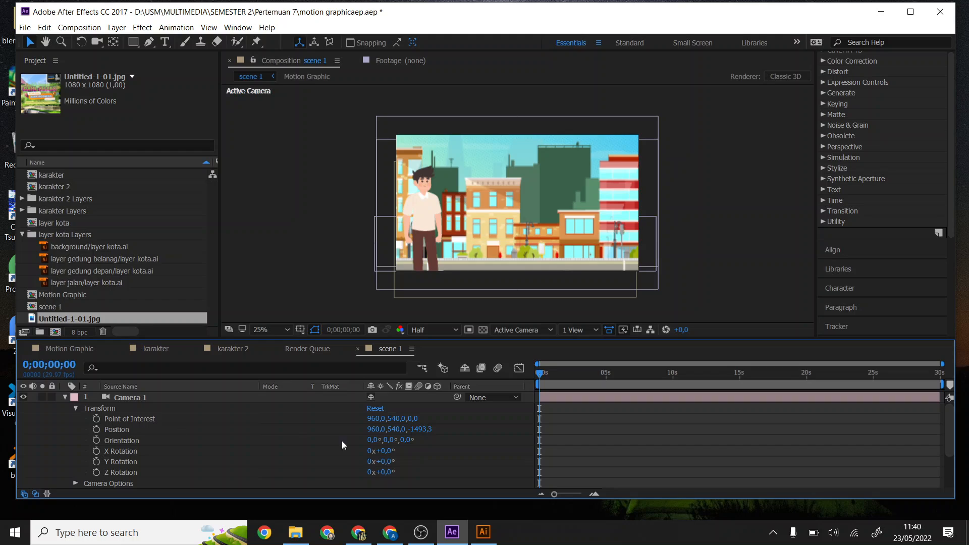
pyautogui.moveTo(415, 419); pyautogui.dragTo(451, 420)
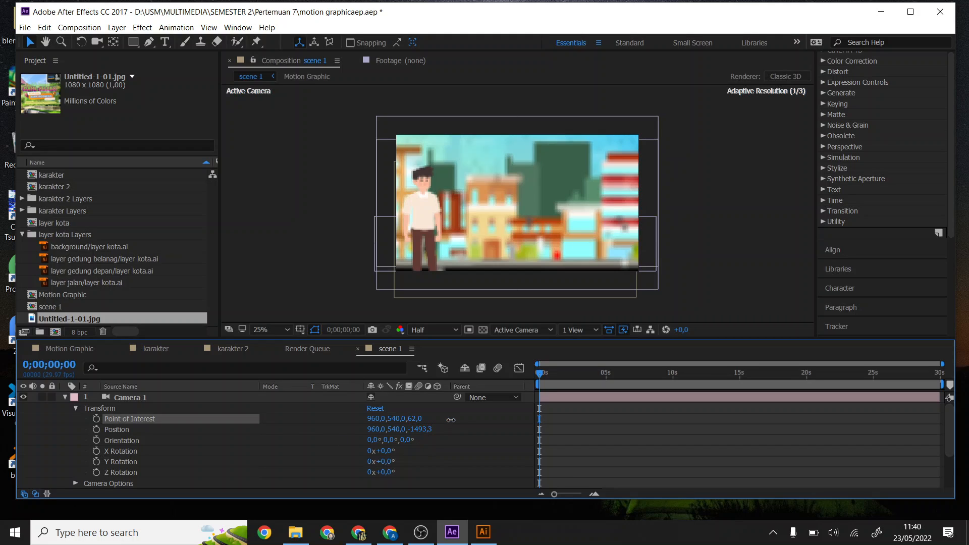
pyautogui.scroll(-3, 318, 452)
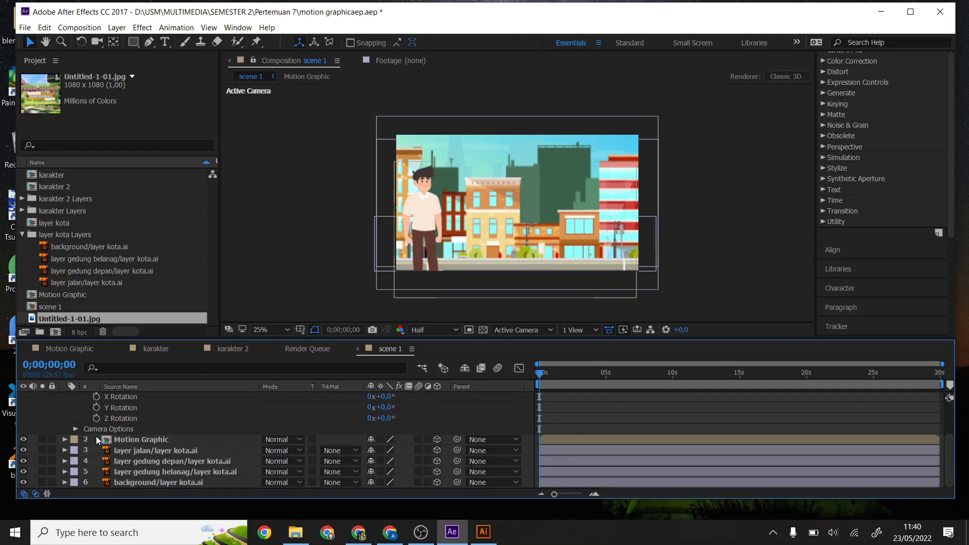
pyautogui.scroll(3, 250, 430)
# Try Camera 1 positions of Y 1289, X 643 and Z about -1312 one at a time, undoing each change
pyautogui.moveTo(398, 429); pyautogui.dragTo(838, 464)
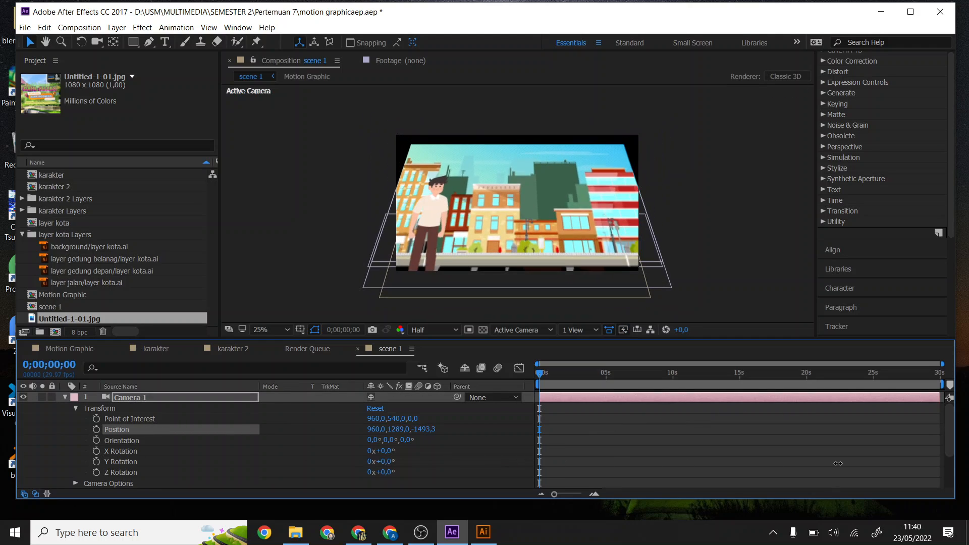
pyautogui.hotkey('ctrl', 'z')
pyautogui.moveTo(374, 430); pyautogui.dragTo(245, 501)
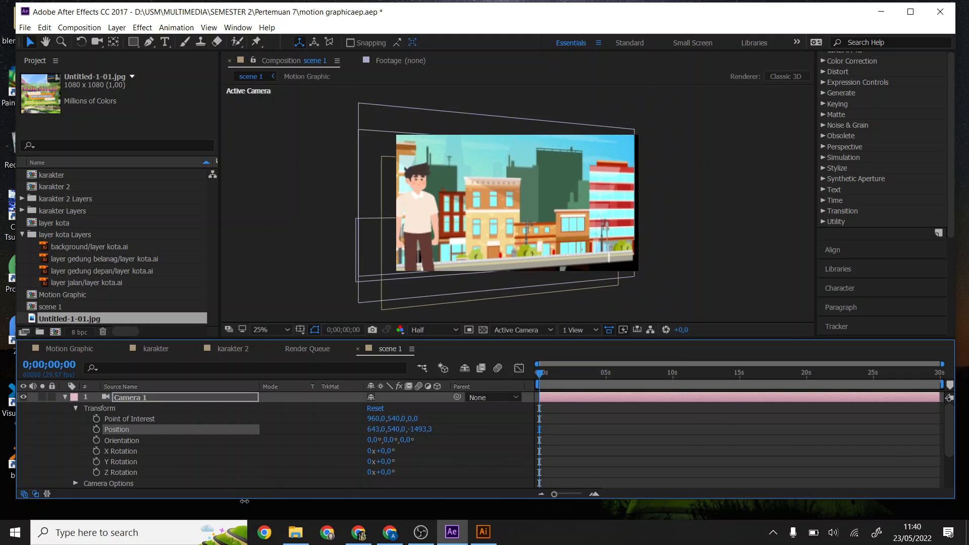
pyautogui.hotkey('ctrl', 'z')
pyautogui.moveTo(416, 429); pyautogui.dragTo(537, 435)
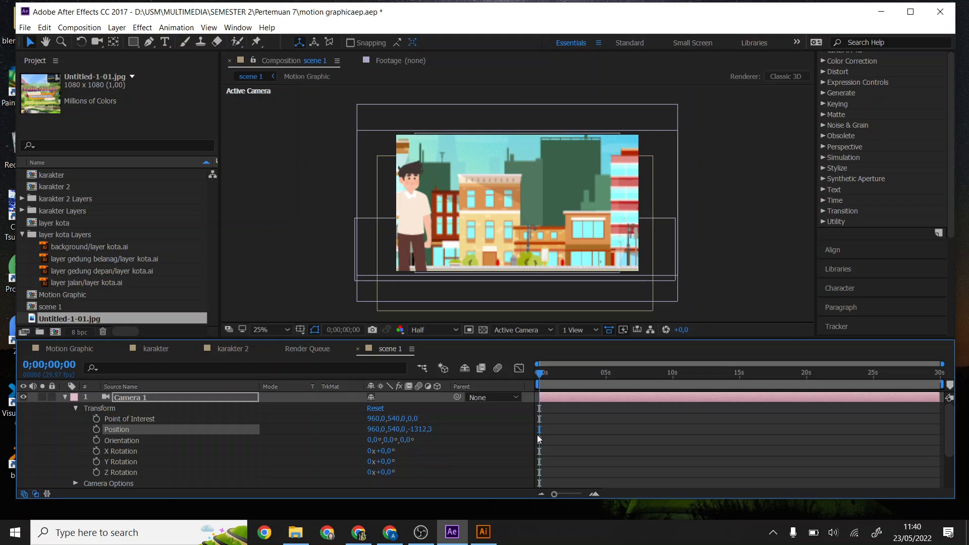
pyautogui.hotkey('ctrl', 'z')
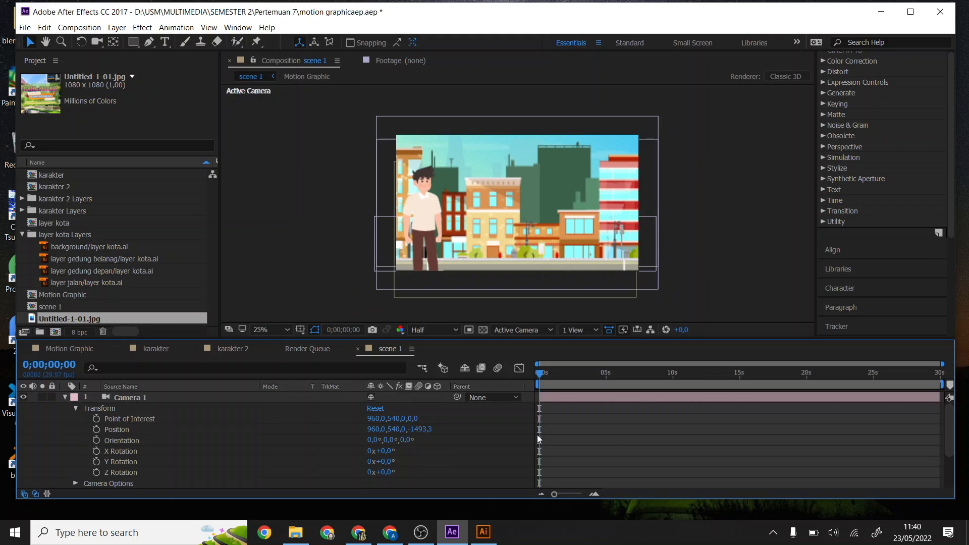
# View scene 1 from the Top and return to the Active Camera view
pyautogui.click(544, 331)
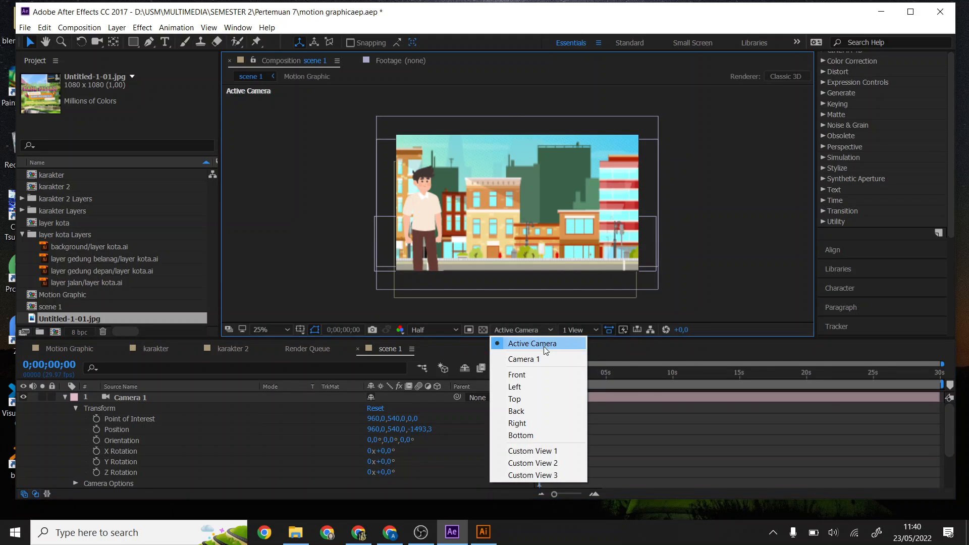
pyautogui.click(534, 400)
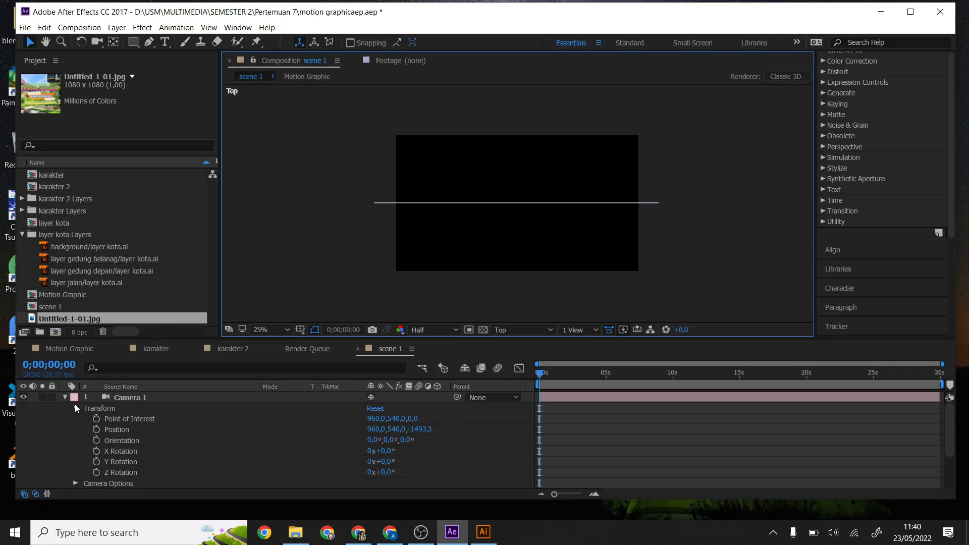
pyautogui.click(544, 331)
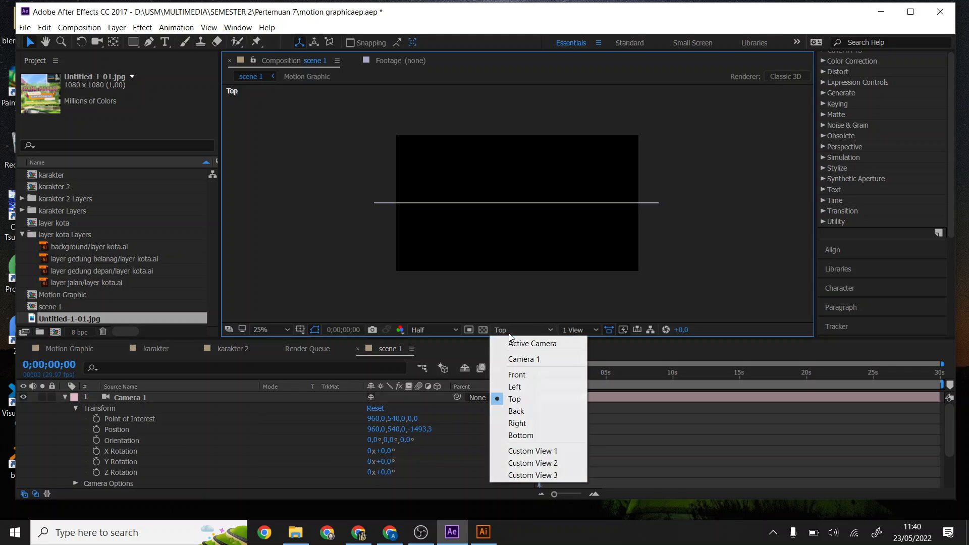
pyautogui.click(527, 343)
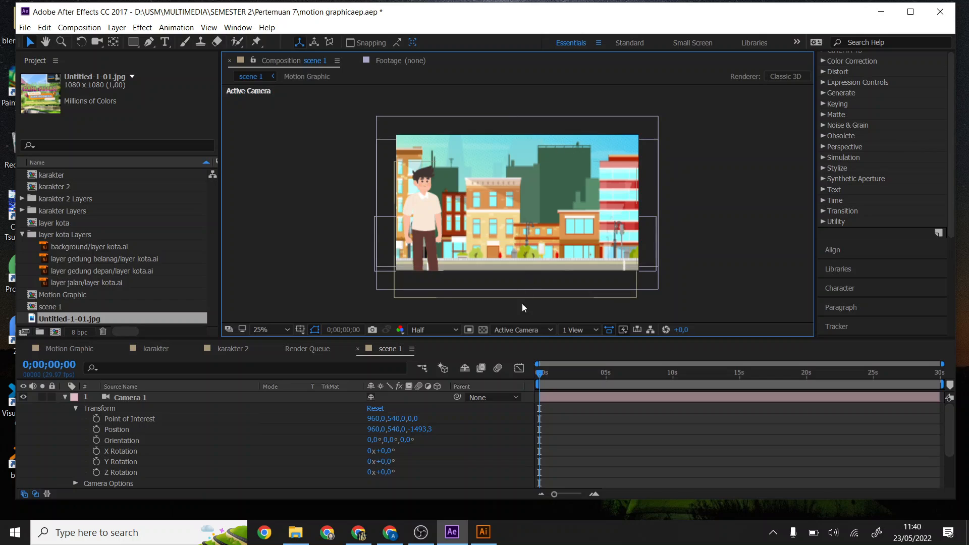
# Switch scene 1 to the Top view and collapse Camera 1's properties
pyautogui.click(525, 328)
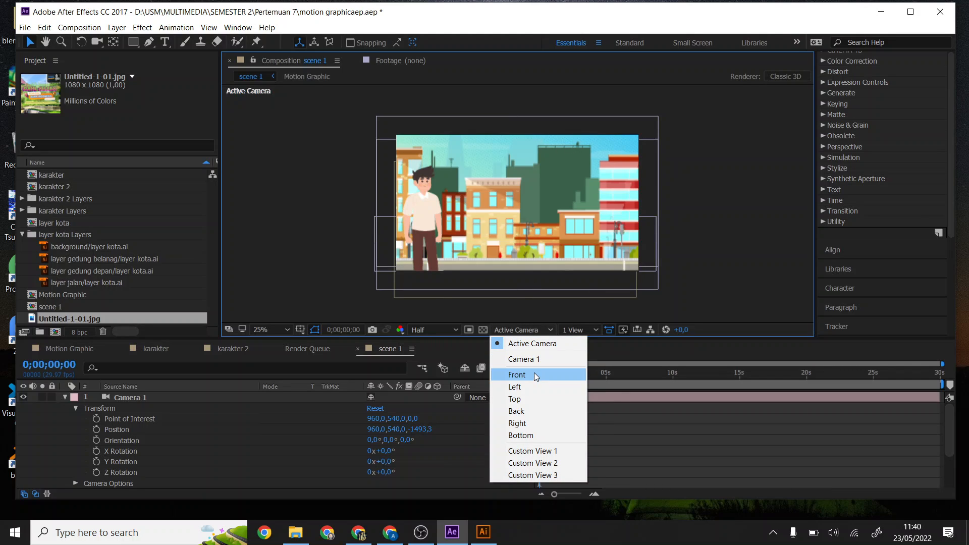
pyautogui.click(535, 398)
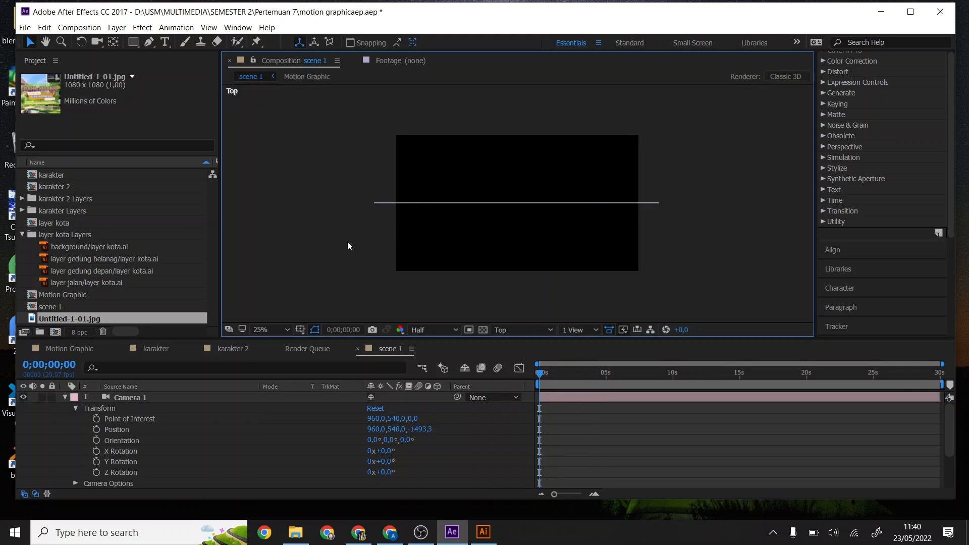
pyautogui.click(65, 396)
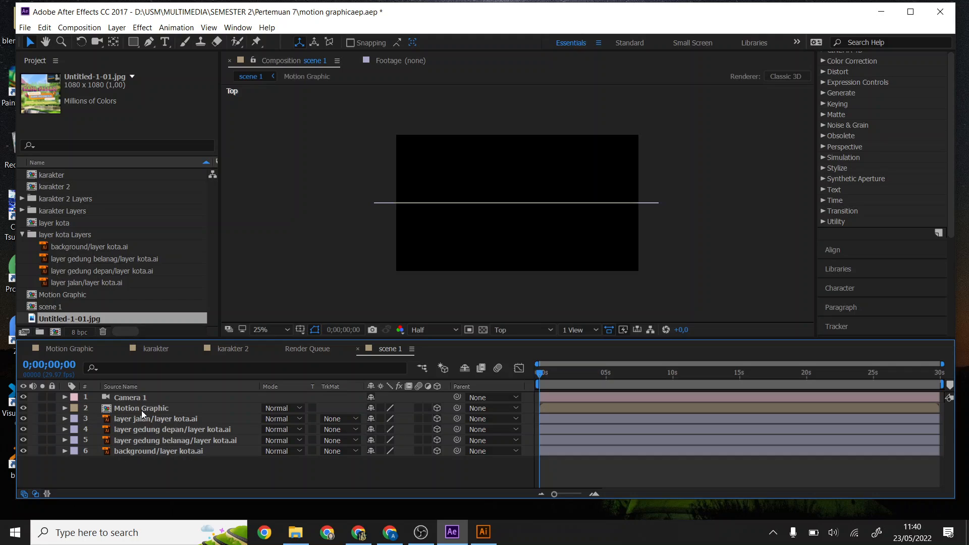
pyautogui.click(550, 329)
pyautogui.click(538, 332)
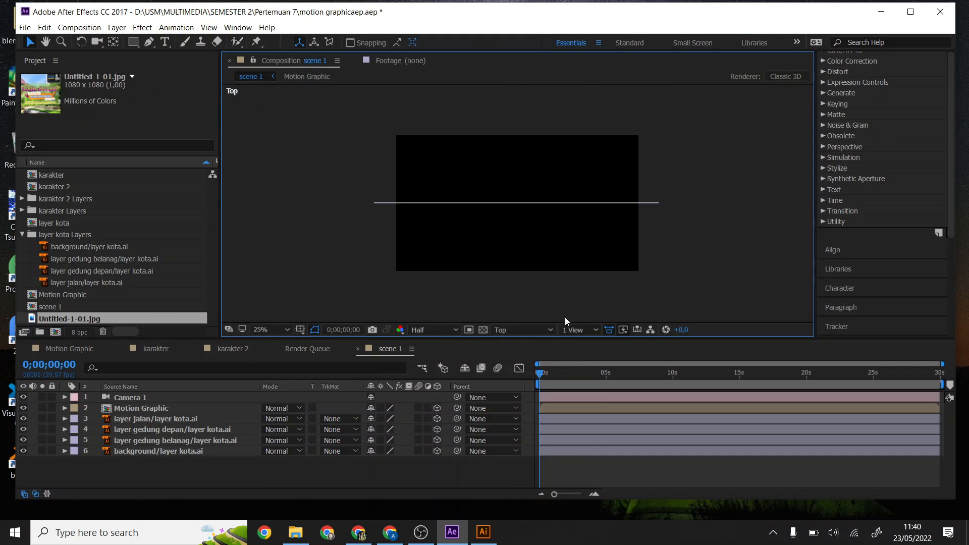
# Try the horizontal and vertical two-view layouts and set the composition viewer to 2 Views - Horizontal
pyautogui.click(574, 329)
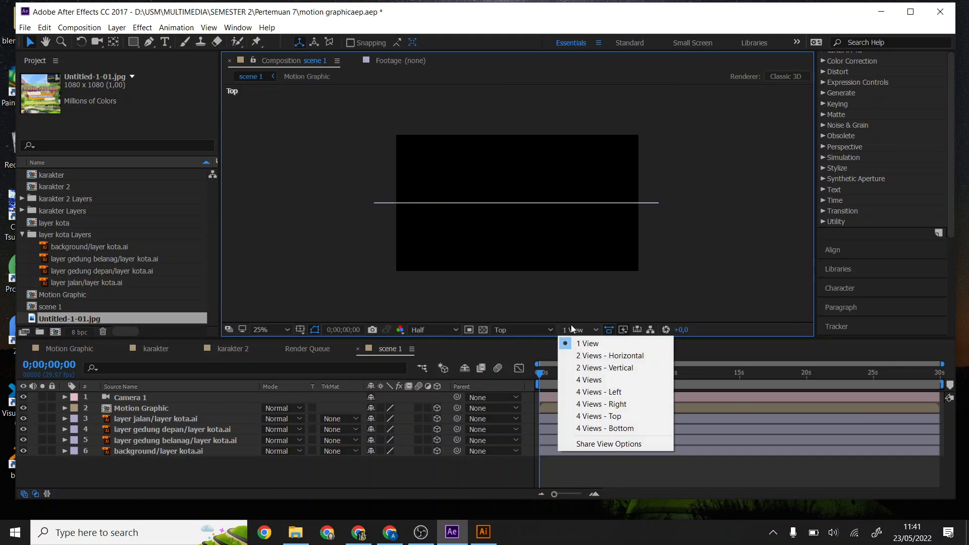
pyautogui.click(583, 360)
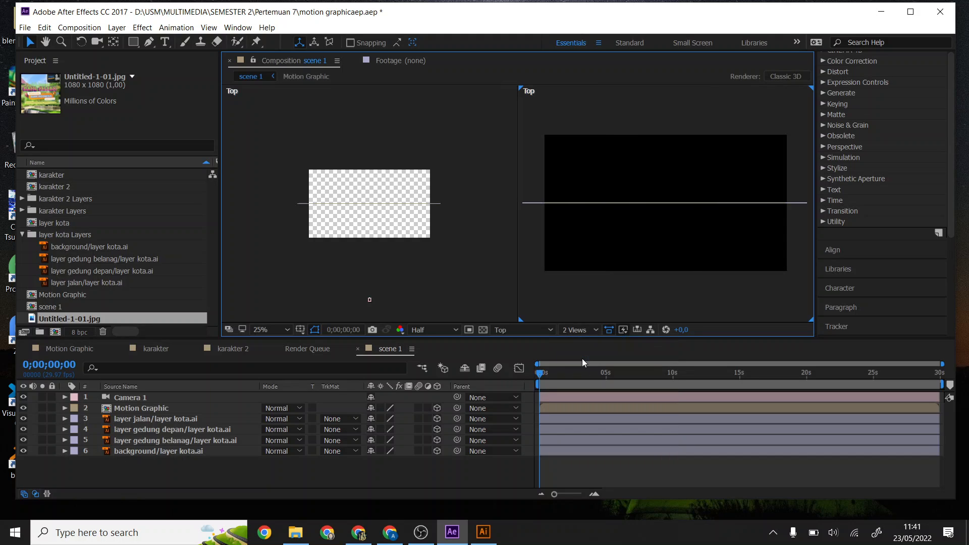
pyautogui.click(578, 331)
pyautogui.click(589, 366)
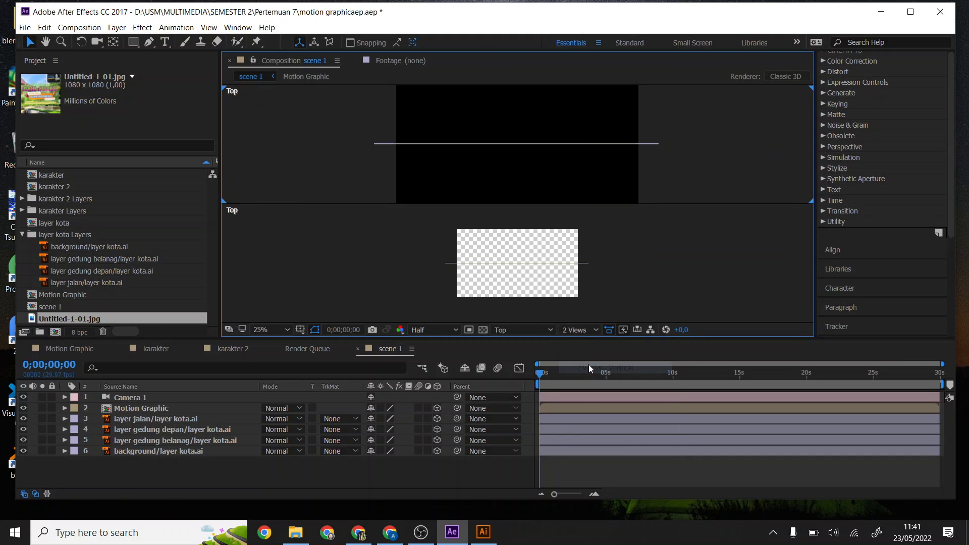
pyautogui.click(585, 333)
pyautogui.click(587, 355)
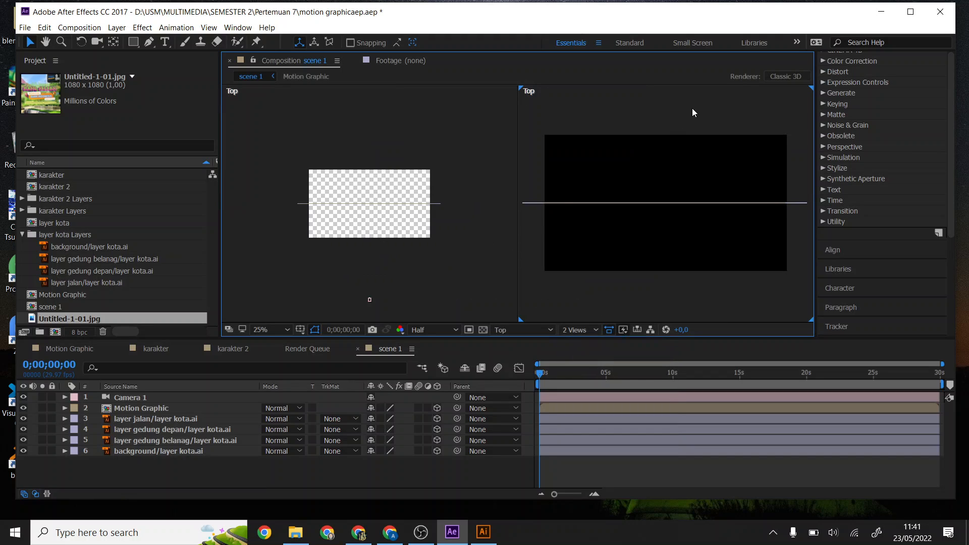
# Set the left-hand view of the two-view layout to Active Camera
pyautogui.click(432, 263)
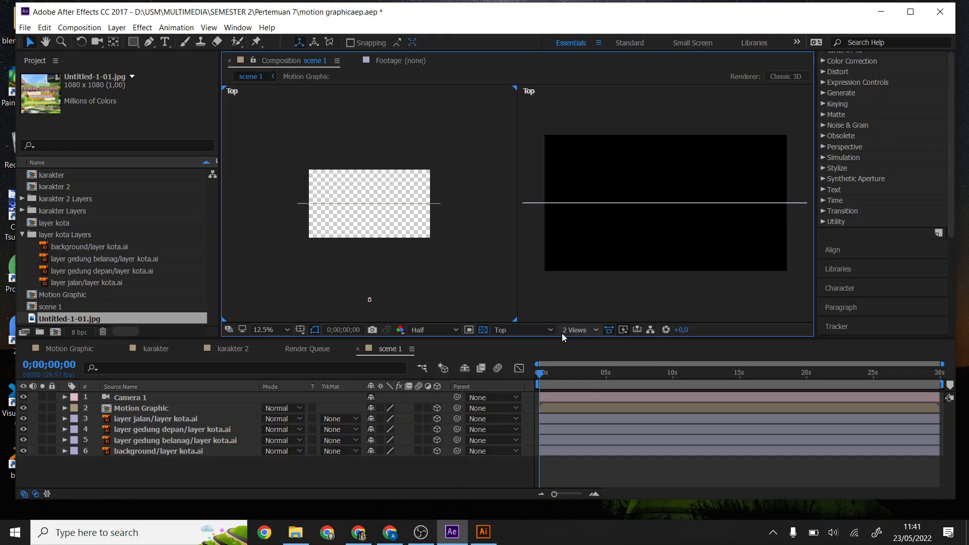
pyautogui.click(549, 331)
pyautogui.click(531, 341)
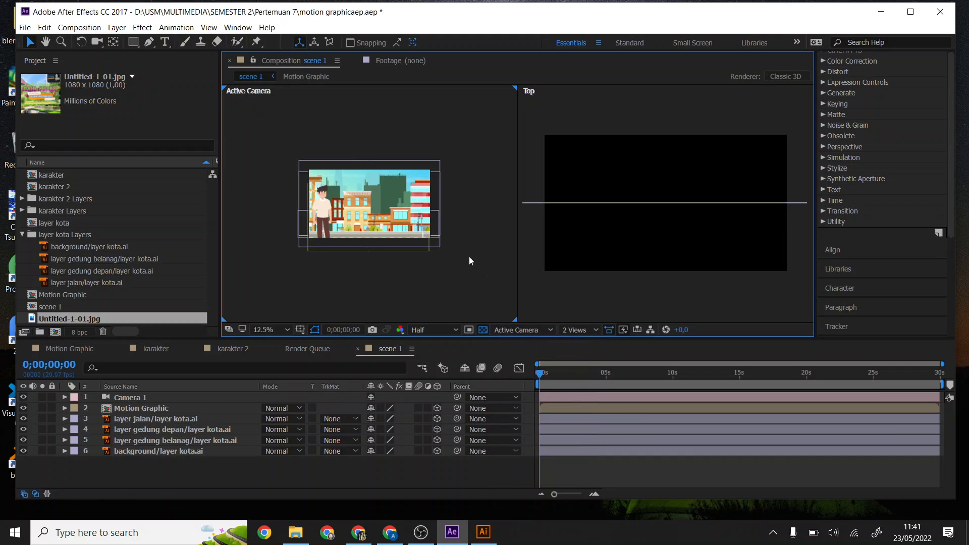
pyautogui.click(386, 211)
pyautogui.click(352, 131)
pyautogui.click(68, 307)
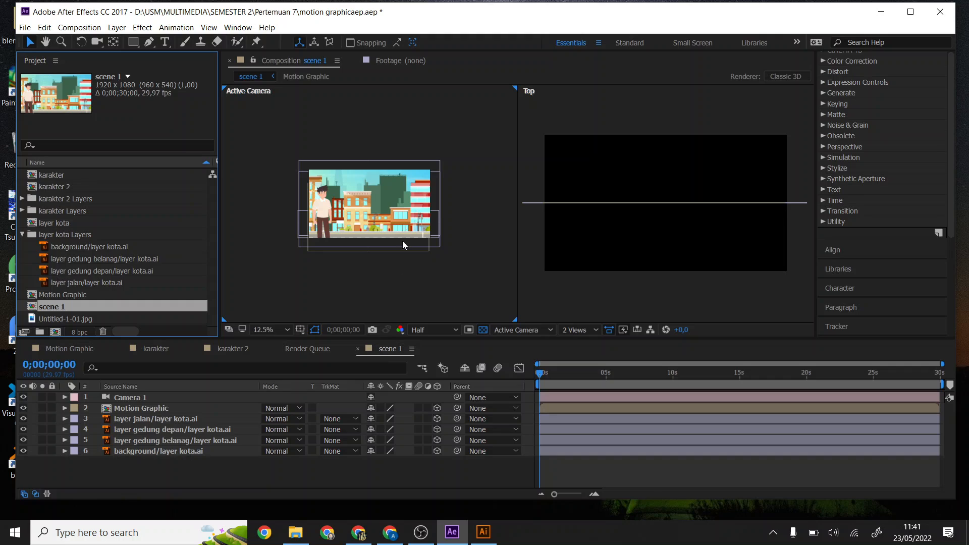
# Alternate between the Top and Active Camera views and set the Active Camera view's magnification to 25%
pyautogui.click(664, 139)
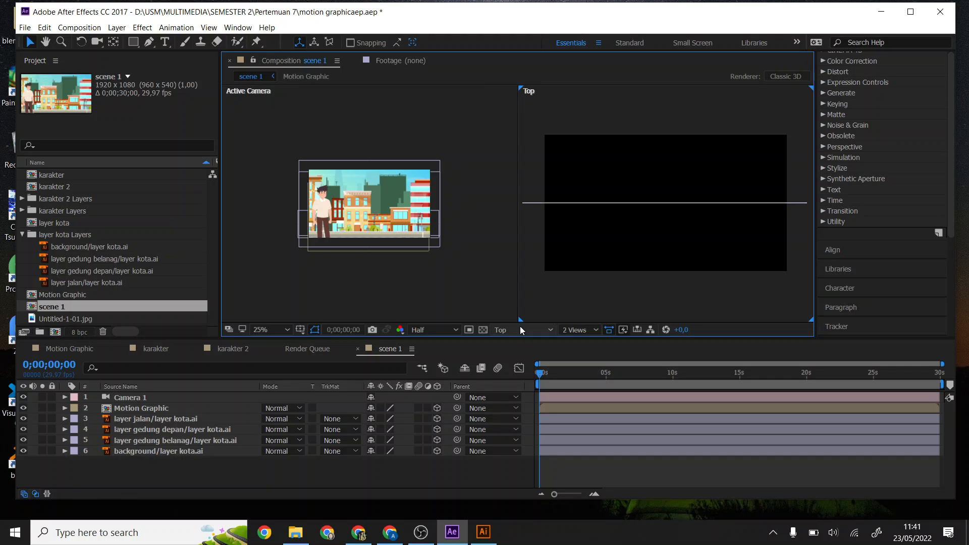
pyautogui.click(443, 108)
pyautogui.click(638, 113)
pyautogui.click(468, 107)
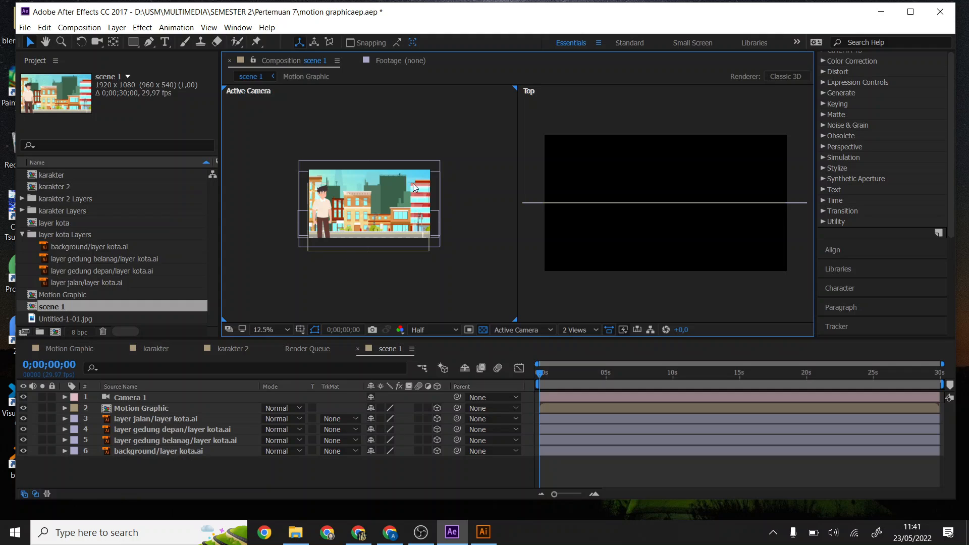
pyautogui.press('.')
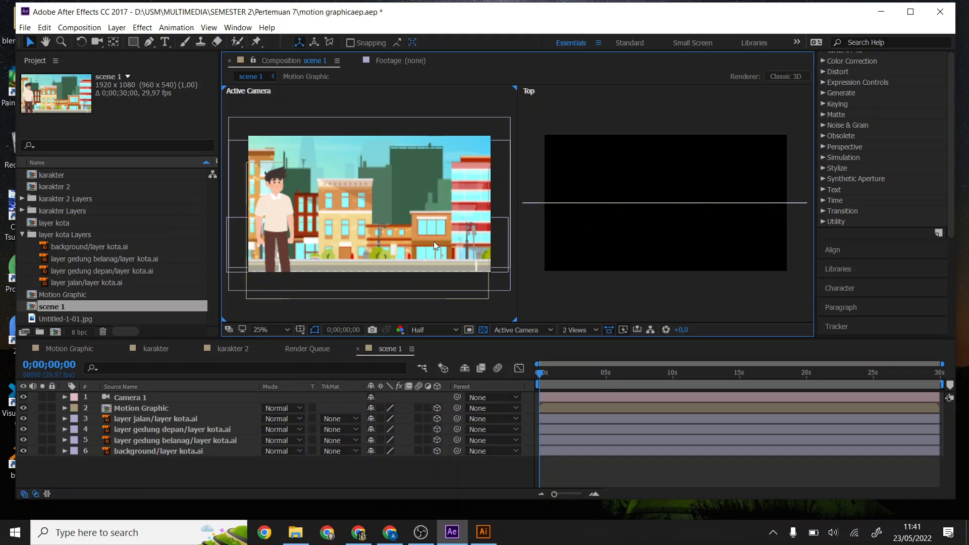
# Push the background/layer kota.ai layer far back in depth, behind the other city layers, using the Top view
pyautogui.click(188, 451)
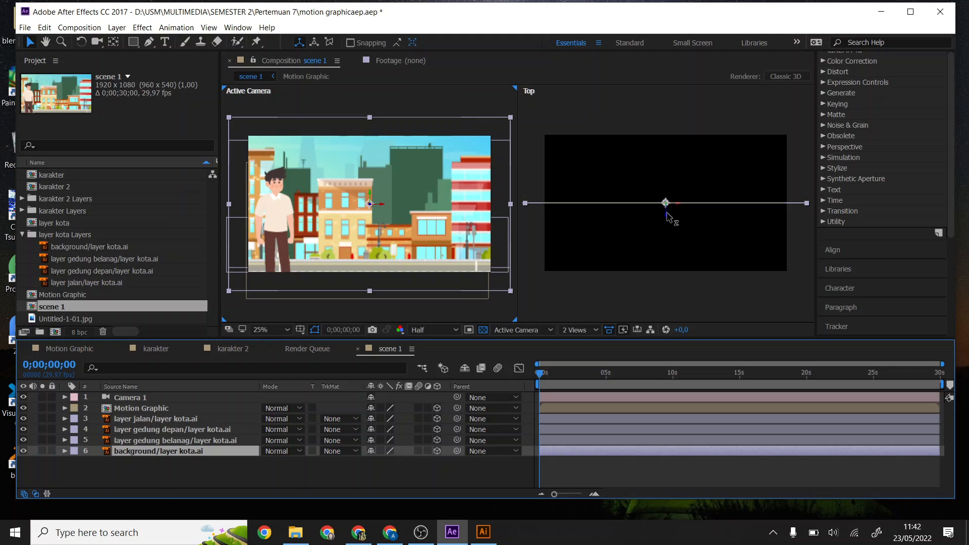
pyautogui.moveTo(667, 211); pyautogui.dragTo(685, 139)
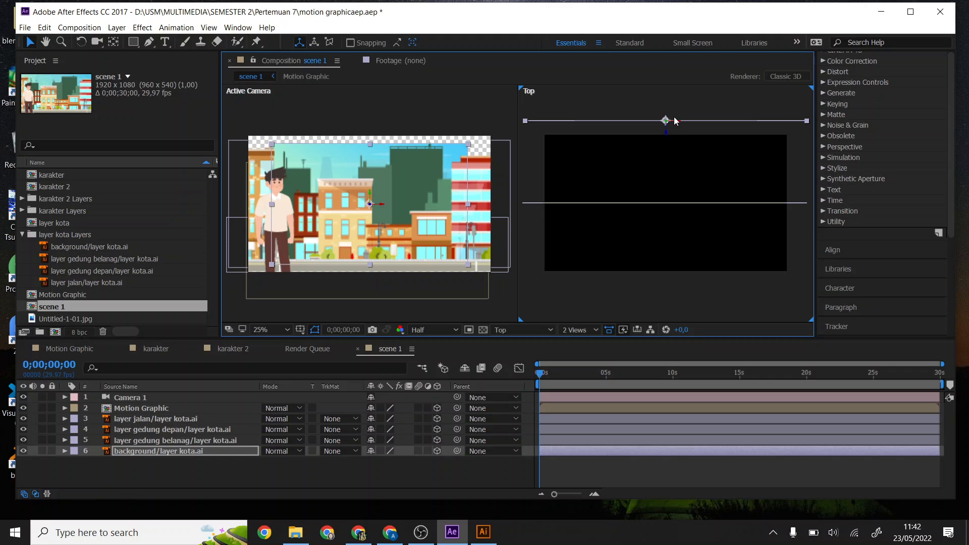
pyautogui.moveTo(676, 124)
pyautogui.mouseDown()
pyautogui.moveTo(725, 120)
pyautogui.moveTo(651, 120)
pyautogui.moveTo(667, 121)
pyautogui.mouseUp()
pyautogui.moveTo(719, 104); pyautogui.dragTo(676, 146)
pyautogui.hotkey('ctrl', 'z')
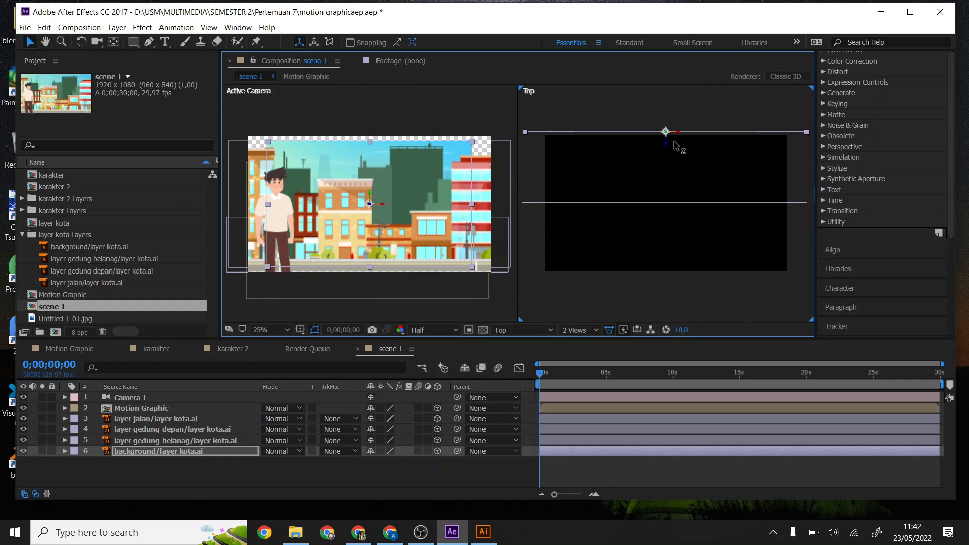
pyautogui.press(',')
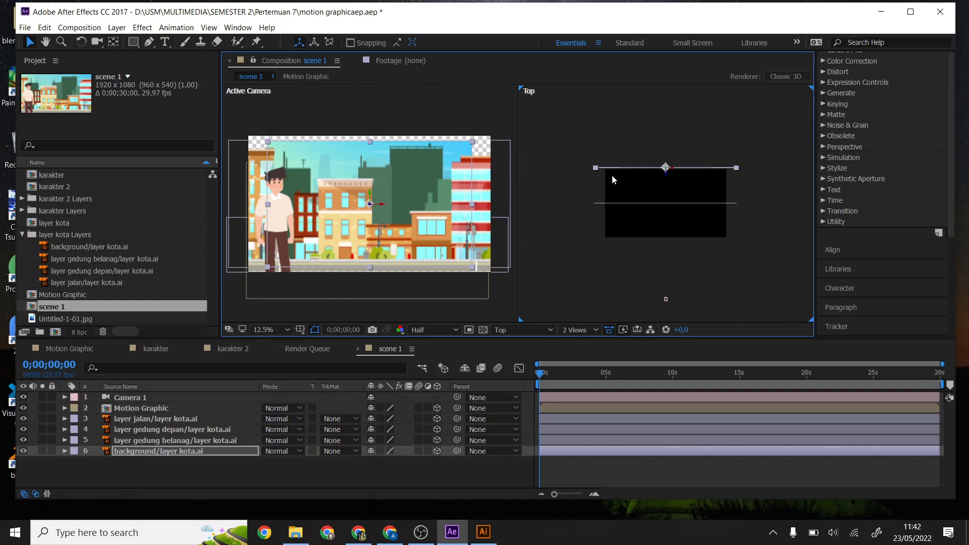
pyautogui.click(574, 158)
pyautogui.press(',')
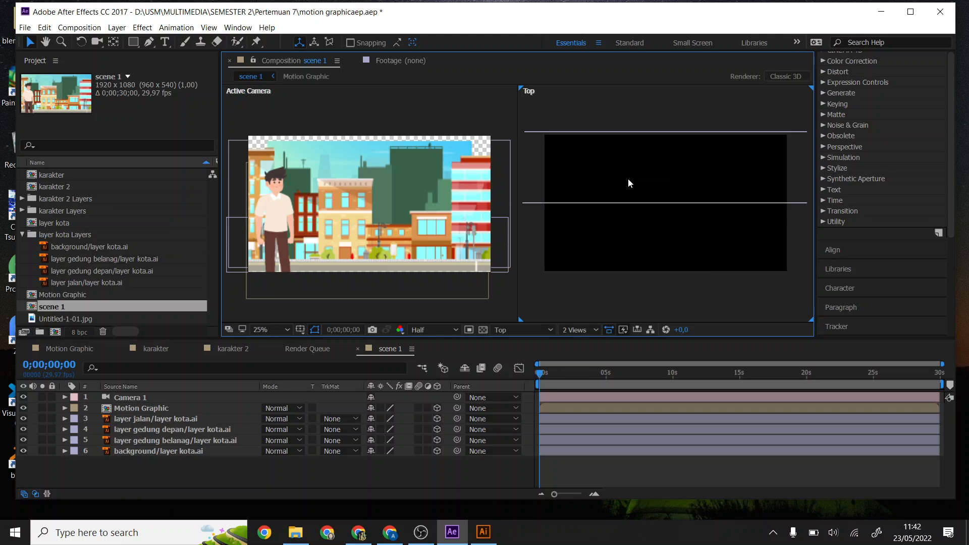
pyautogui.press('.')
pyautogui.click(666, 168)
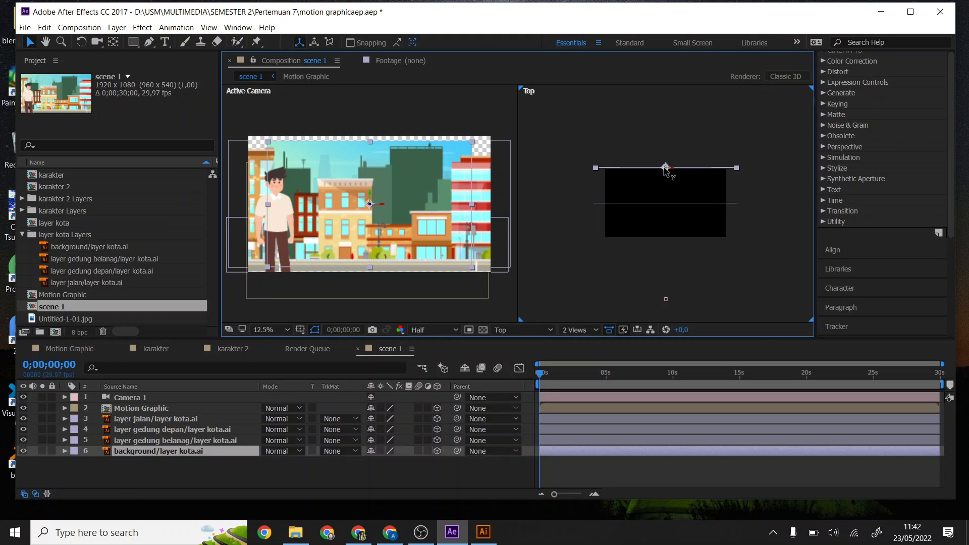
pyautogui.moveTo(670, 178); pyautogui.dragTo(669, 126)
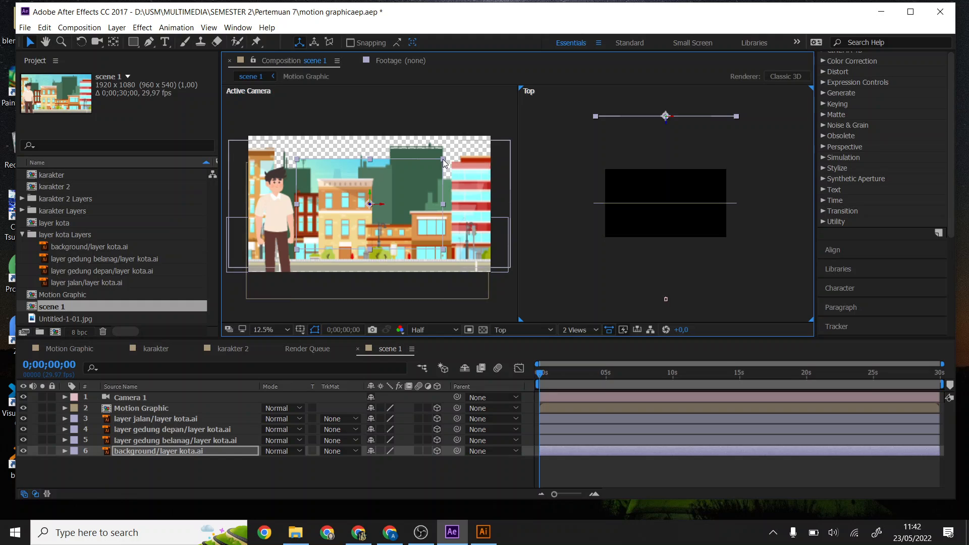
# Scale up the background/layer kota.ai layer until it fills the camera frame again
pyautogui.moveTo(442, 144); pyautogui.dragTo(528, 125)
pyautogui.hotkey('ctrl', 'z')
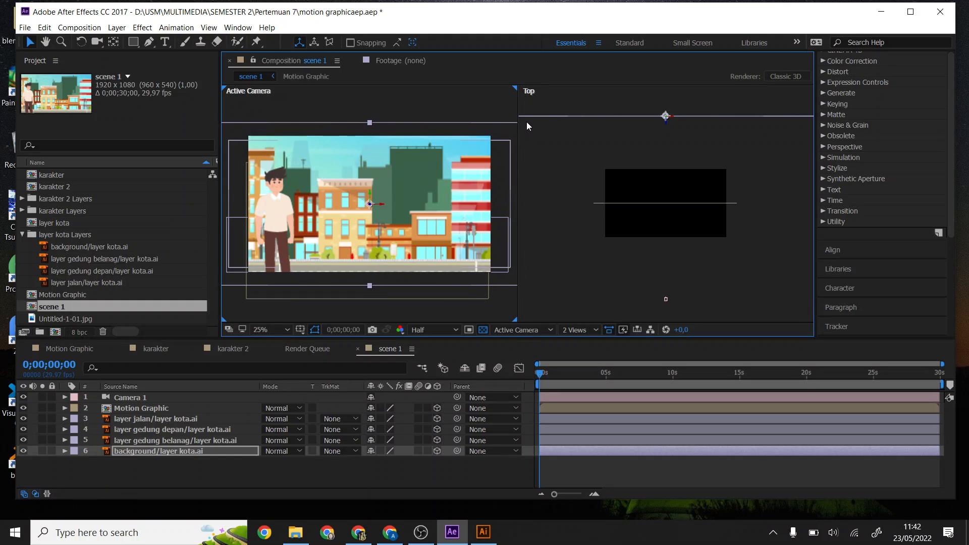
pyautogui.click(527, 126)
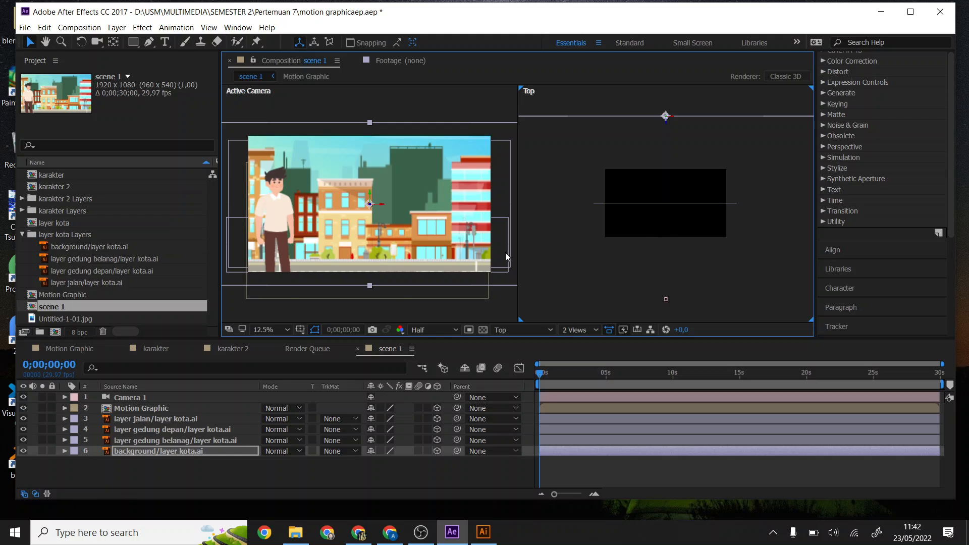
# Move the layer gedung belanag layer back in depth, between the front buildings and the background
pyautogui.click(152, 440)
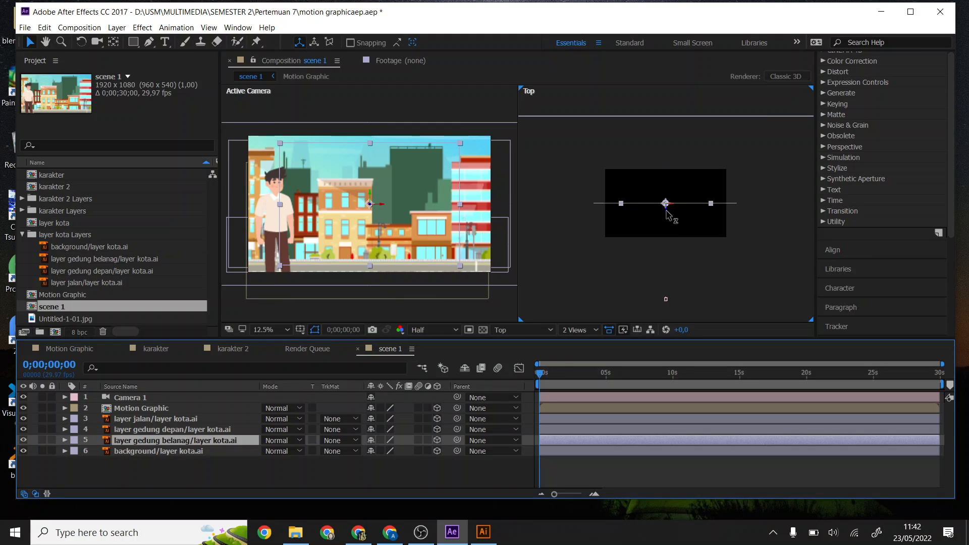
pyautogui.moveTo(667, 214); pyautogui.dragTo(659, 155)
pyautogui.press(',')
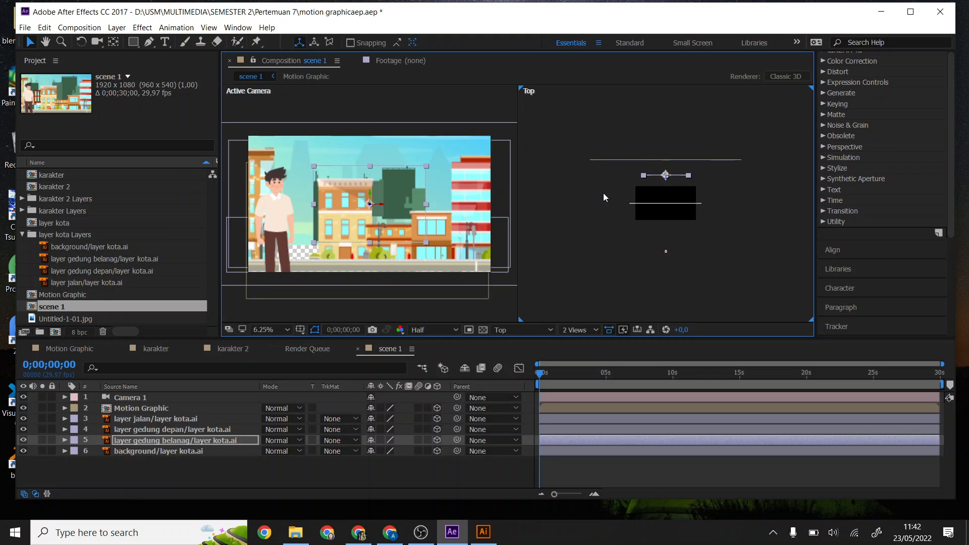
# Move the background layer farther behind the rear buildings and stretch it taller in the camera view
pyautogui.click(627, 160)
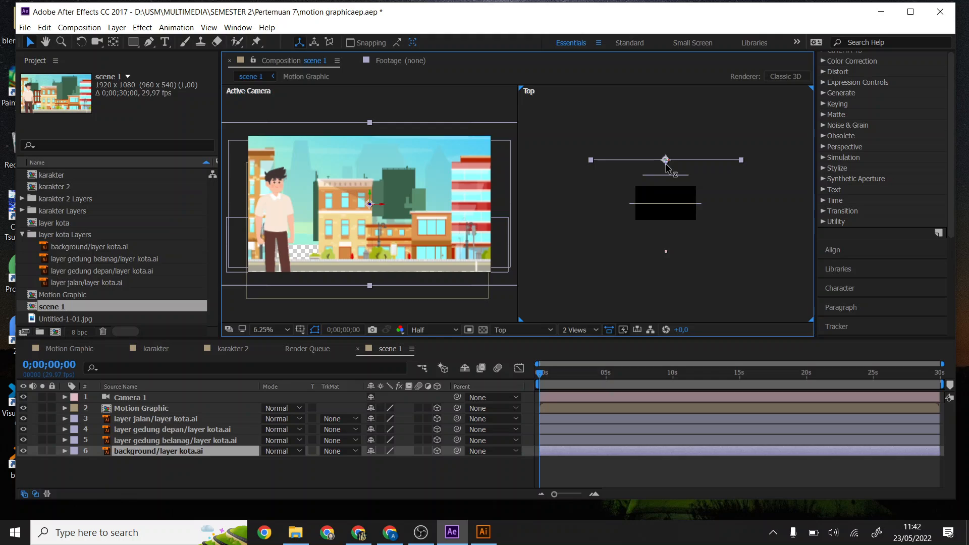
pyautogui.moveTo(667, 167); pyautogui.dragTo(669, 155)
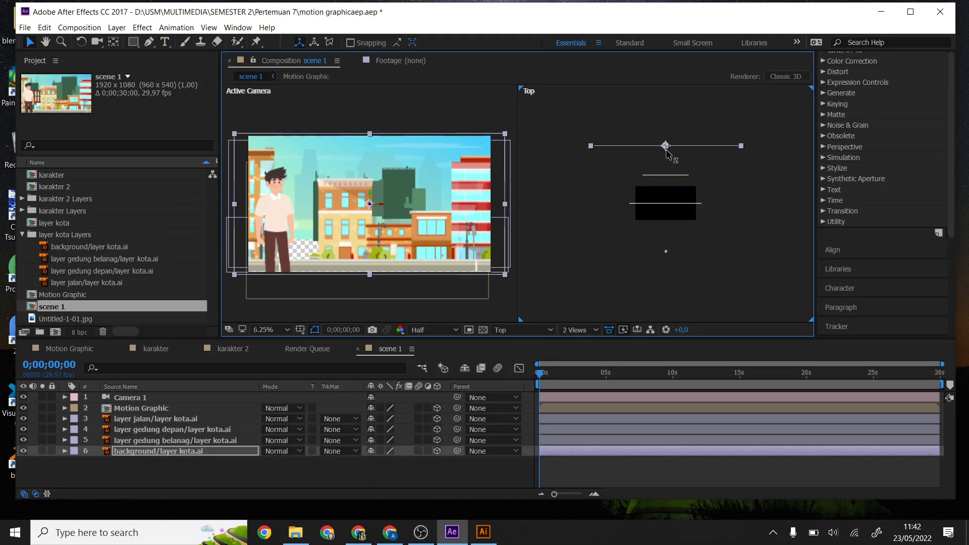
pyautogui.click(371, 132)
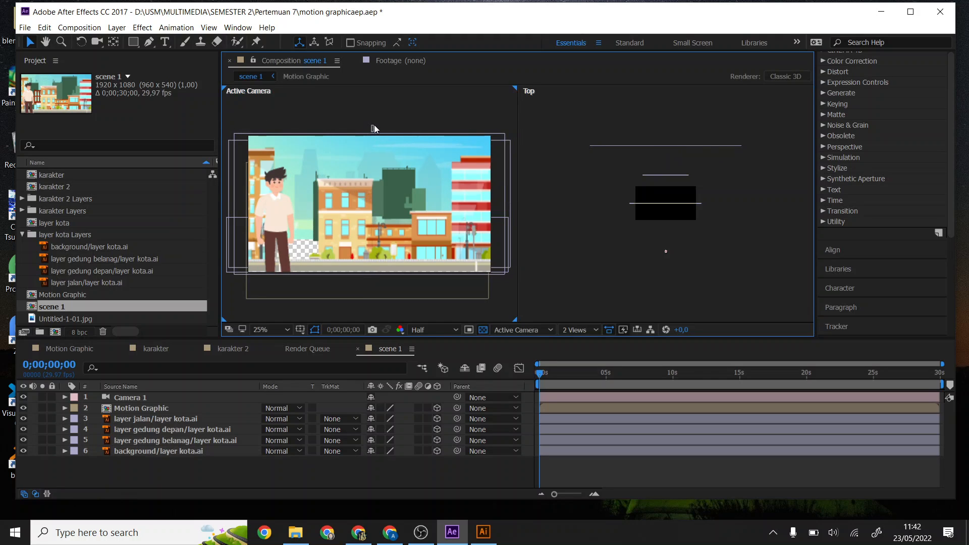
pyautogui.click(374, 134)
pyautogui.moveTo(371, 129); pyautogui.dragTo(372, 126)
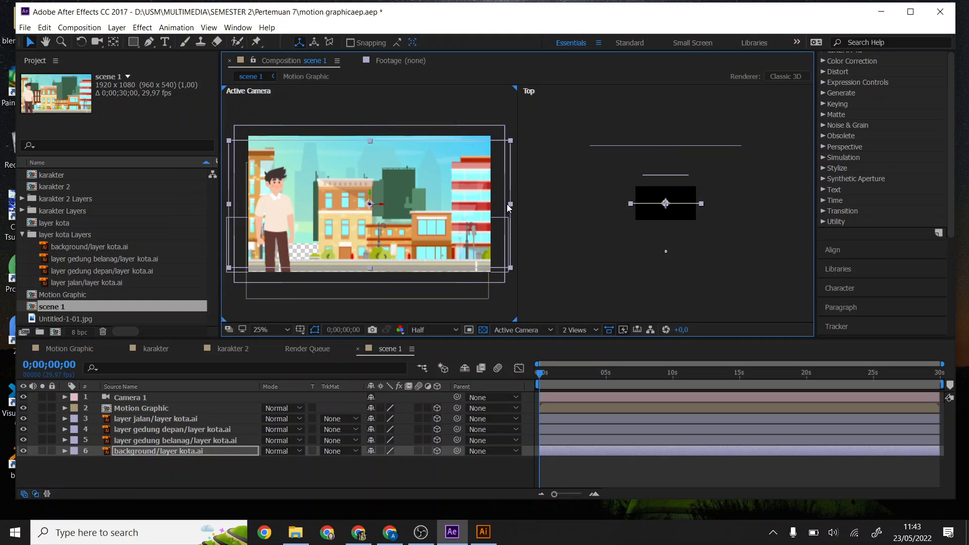
# Stretch the background layer wider and taller beyond the camera frame, and nudge it slightly farther back
pyautogui.click(510, 204)
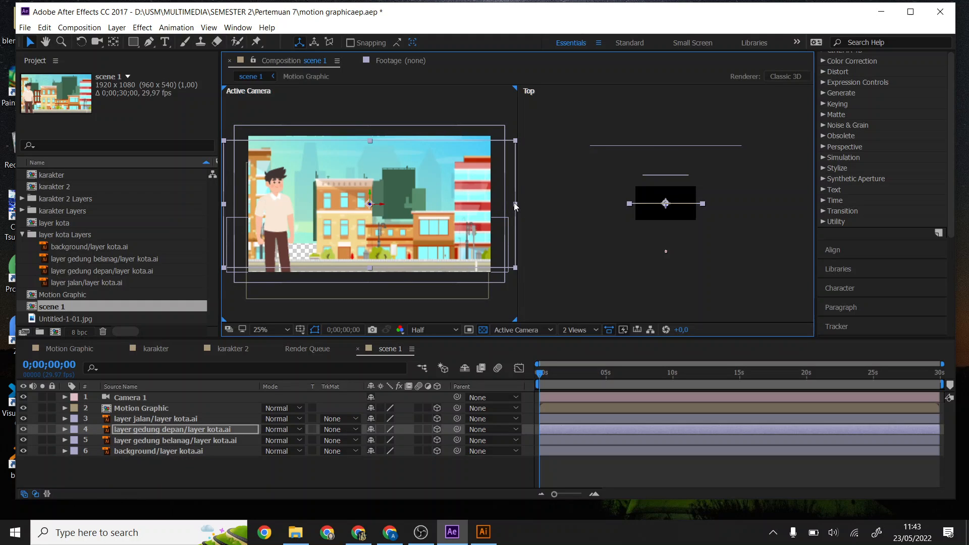
pyautogui.click(381, 127)
pyautogui.moveTo(506, 205); pyautogui.dragTo(511, 204)
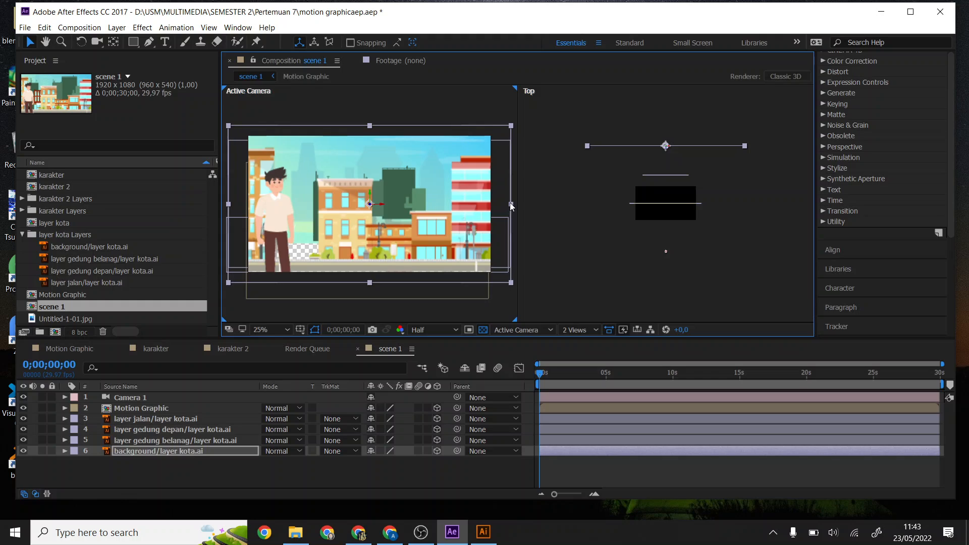
pyautogui.moveTo(370, 285); pyautogui.dragTo(370, 294)
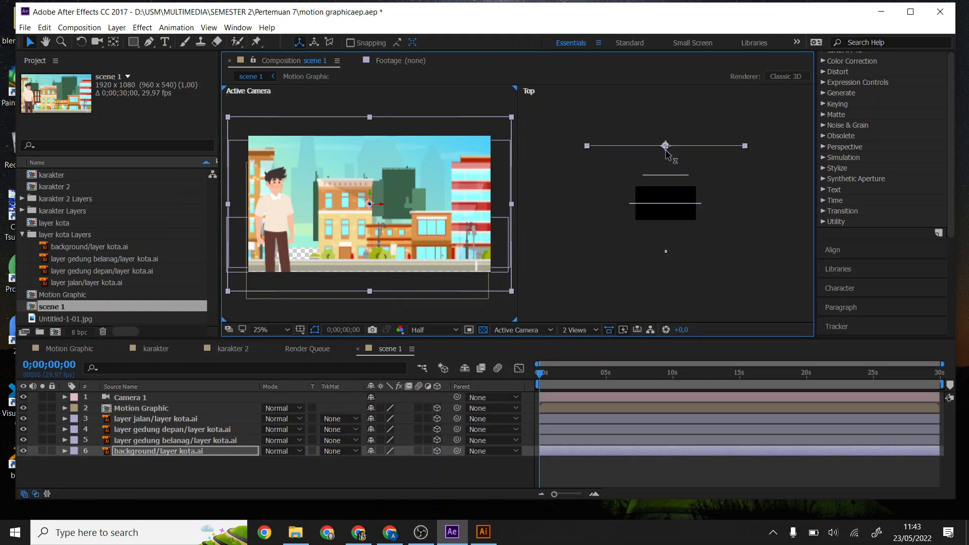
pyautogui.moveTo(666, 149); pyautogui.dragTo(666, 147)
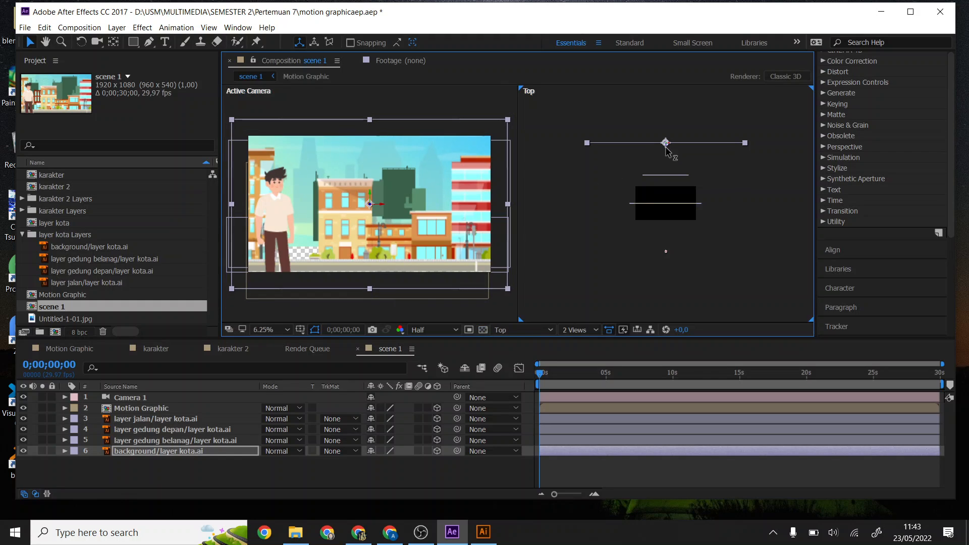
# Place the layer gedung belanag layer farther back, just in front of the background, and scale it up to span the frame
pyautogui.click(667, 176)
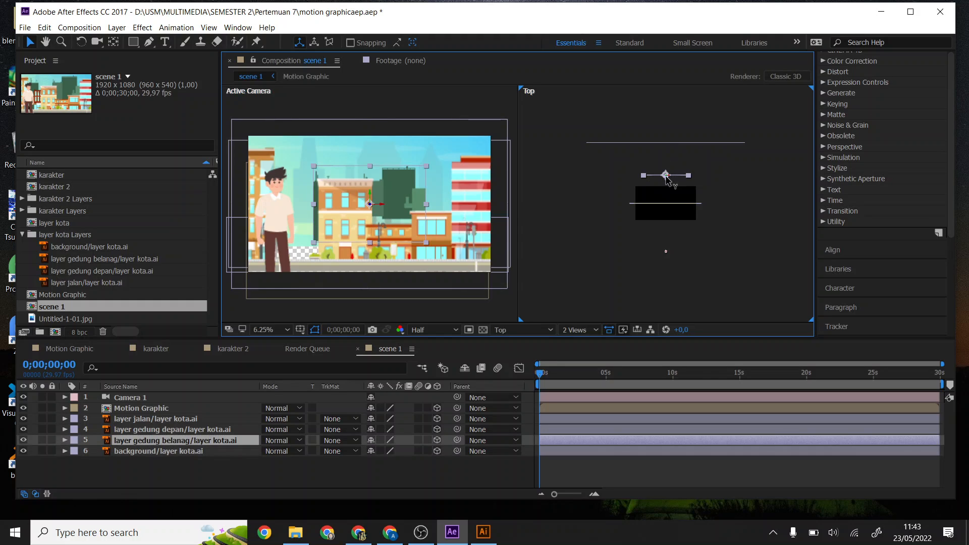
pyautogui.moveTo(667, 177); pyautogui.dragTo(660, 155)
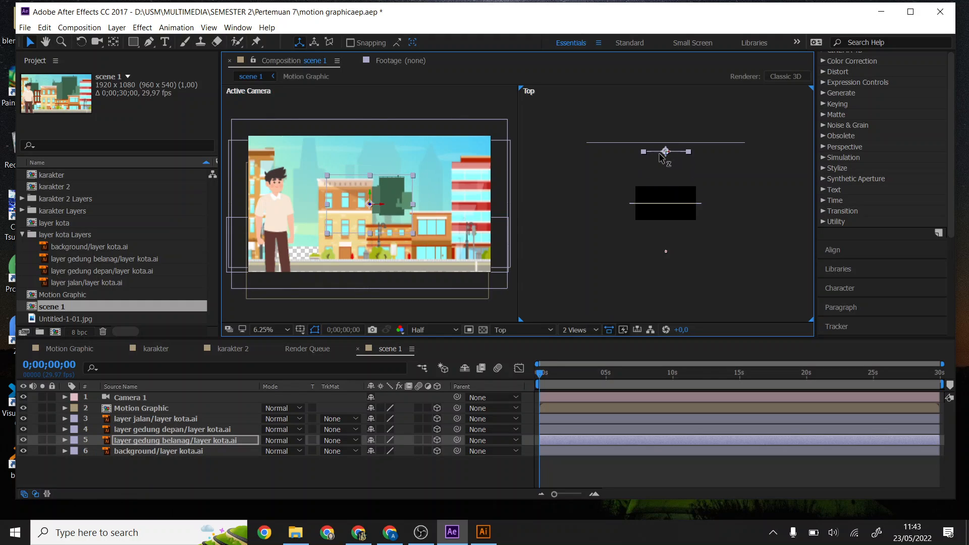
pyautogui.click(413, 174)
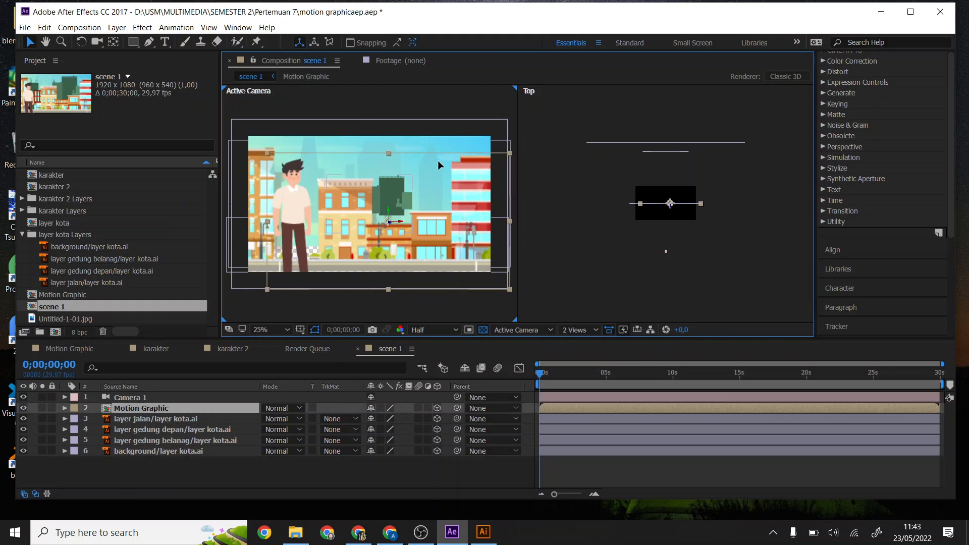
pyautogui.click(665, 150)
pyautogui.click(665, 159)
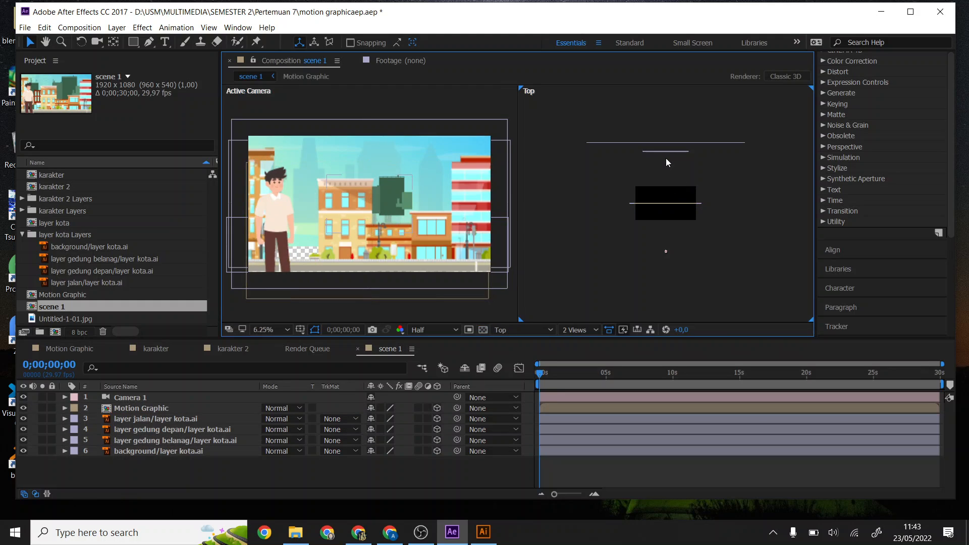
pyautogui.moveTo(664, 151); pyautogui.dragTo(665, 165)
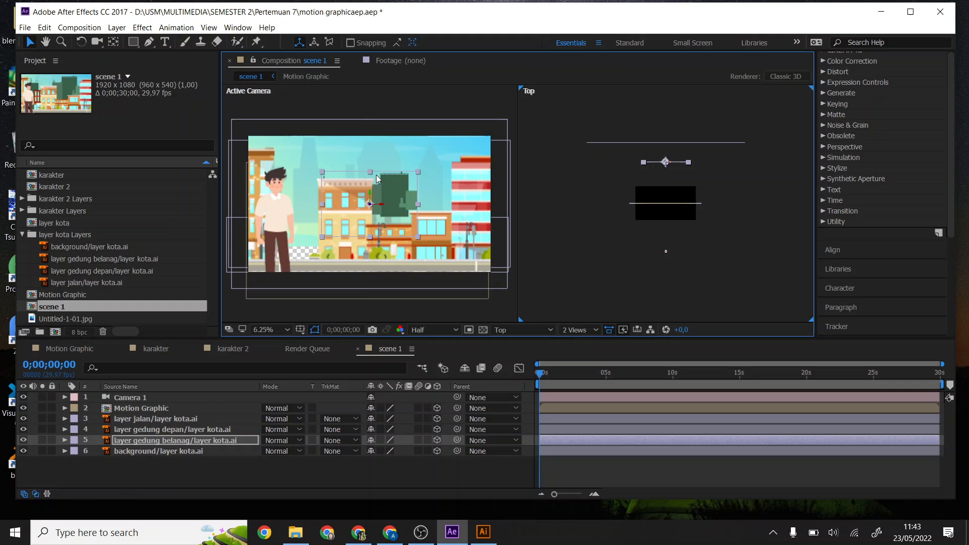
pyautogui.click(418, 173)
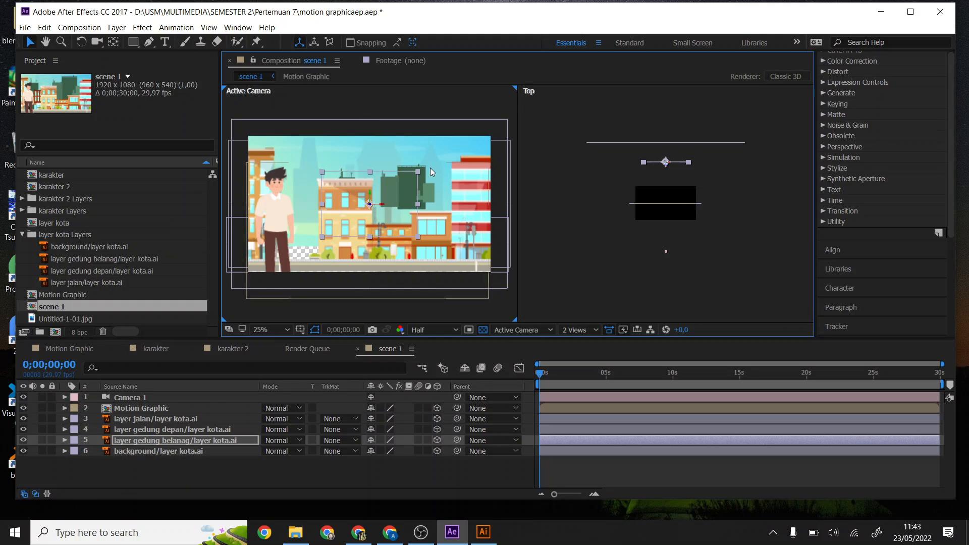
pyautogui.moveTo(418, 171); pyautogui.dragTo(476, 145)
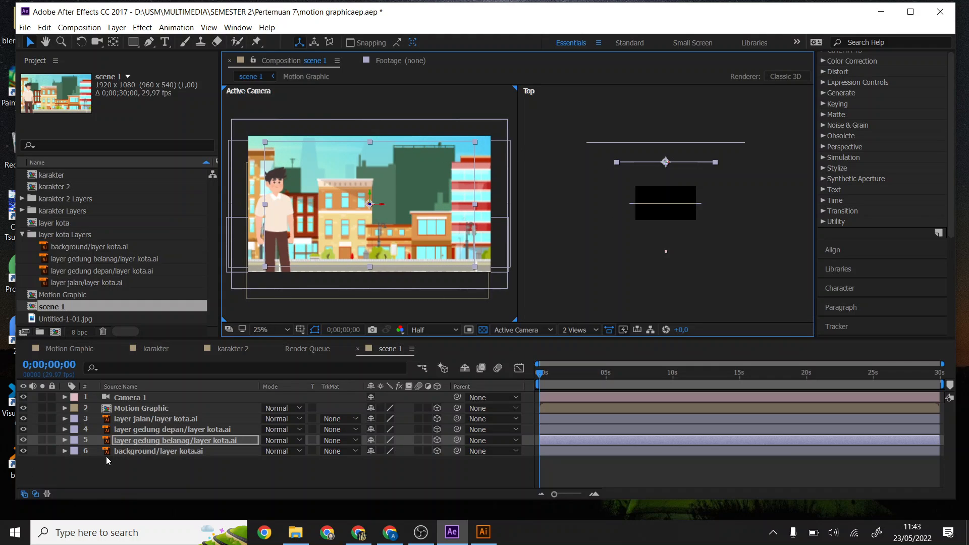
# Push the layer gedung depan layer back in front of the rear buildings and scale it up to cover the frame width
pyautogui.click(137, 430)
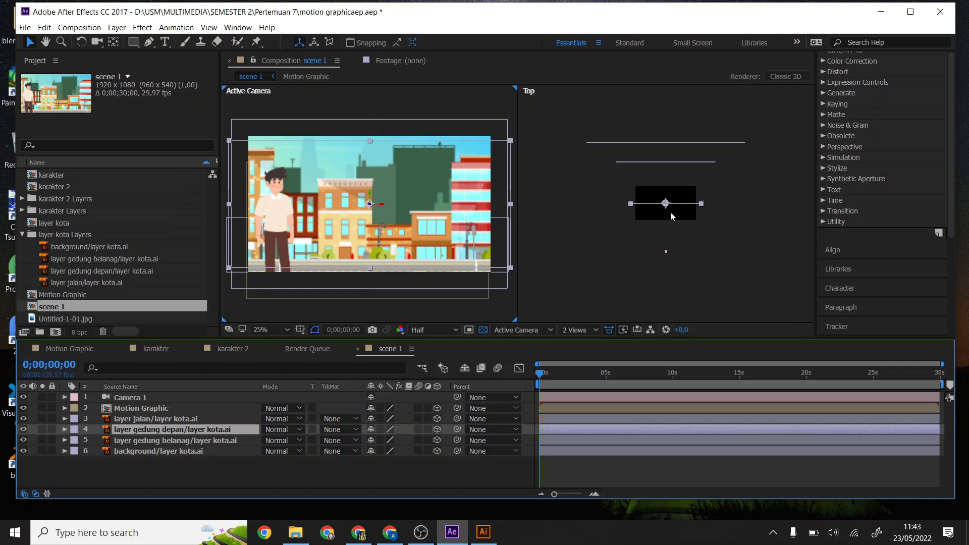
pyautogui.moveTo(665, 207); pyautogui.dragTo(665, 183)
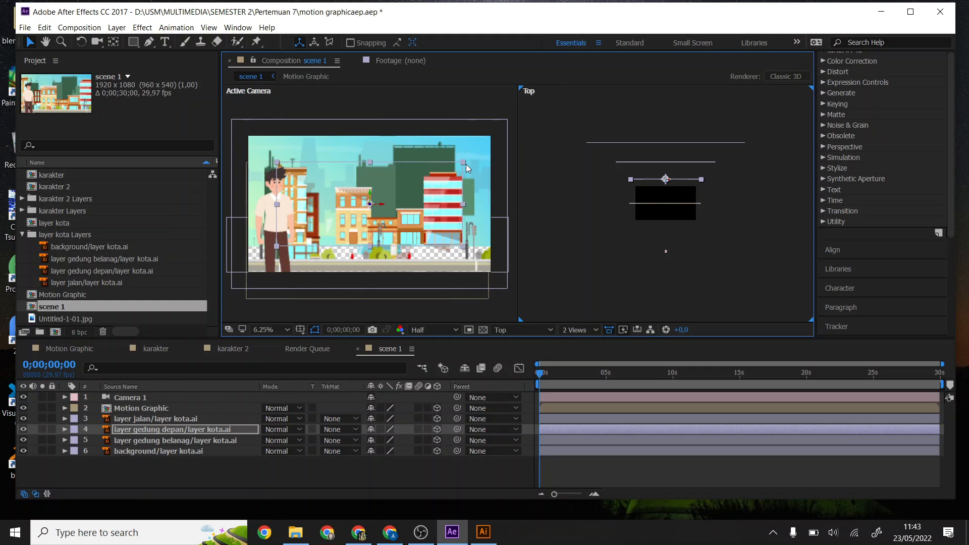
pyautogui.moveTo(462, 162); pyautogui.dragTo(503, 144)
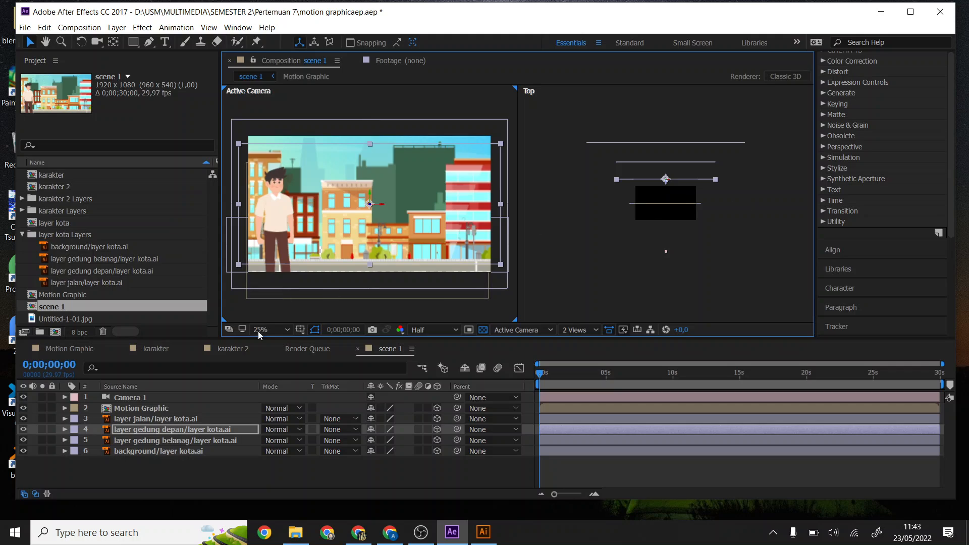
# Move the layer jalan layer slightly back in depth and enlarge it to cover the bottom of the camera frame
pyautogui.click(145, 423)
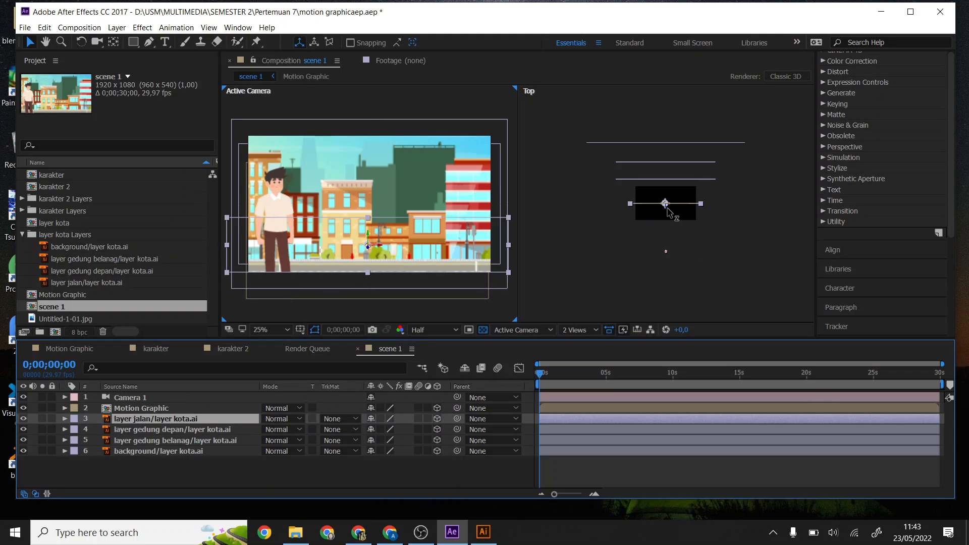
pyautogui.moveTo(666, 206); pyautogui.dragTo(665, 197)
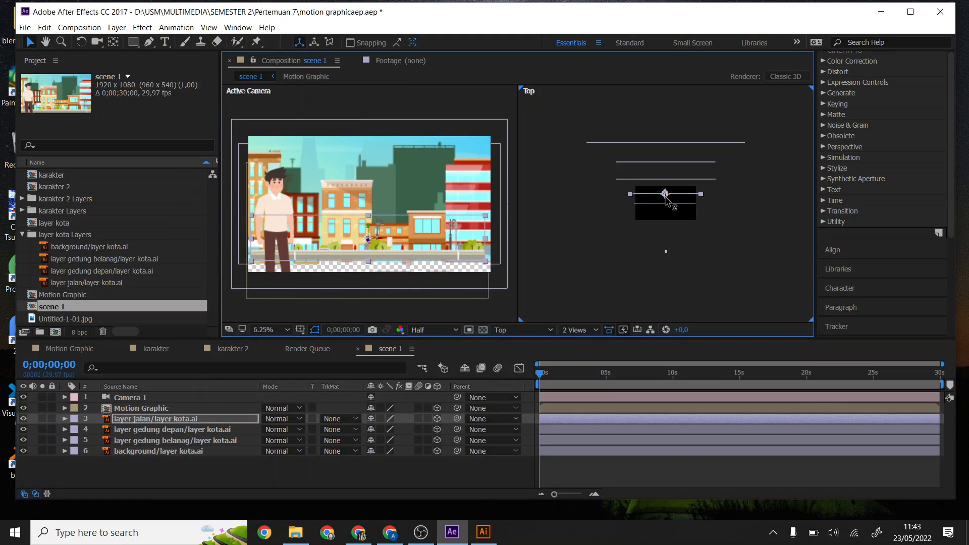
pyautogui.moveTo(488, 217); pyautogui.dragTo(532, 201)
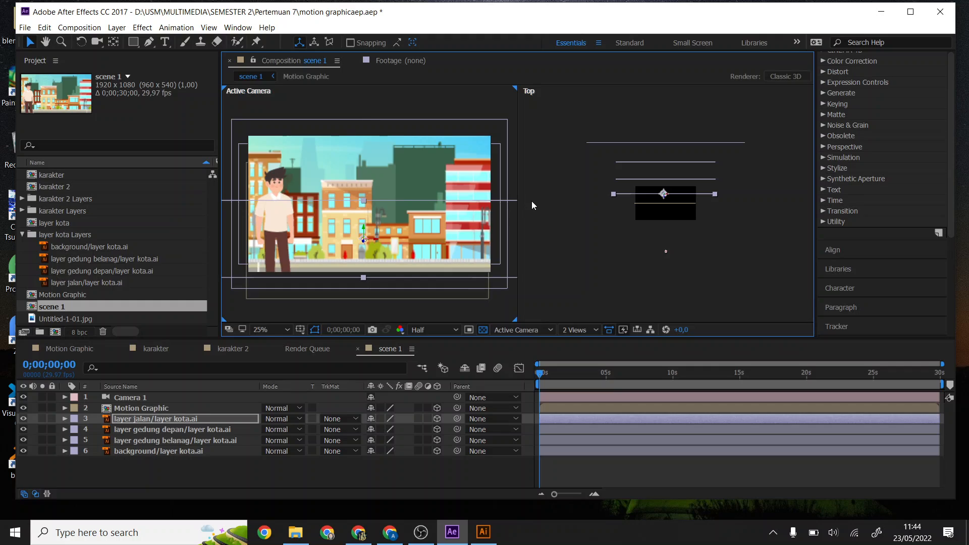
pyautogui.click(532, 201)
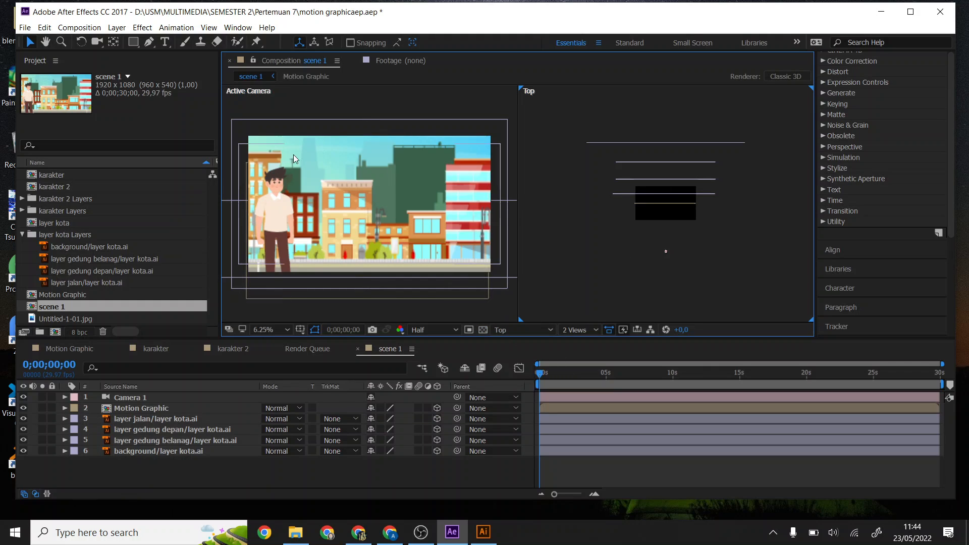
# Move the Motion Graphic character layer slightly toward the camera in the Top view
pyautogui.click(672, 204)
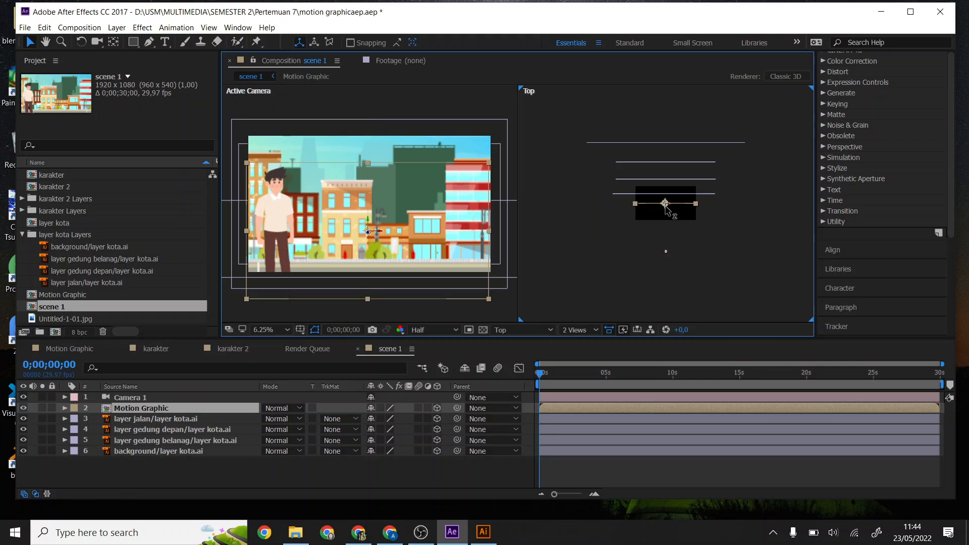
pyautogui.moveTo(666, 215); pyautogui.dragTo(667, 213)
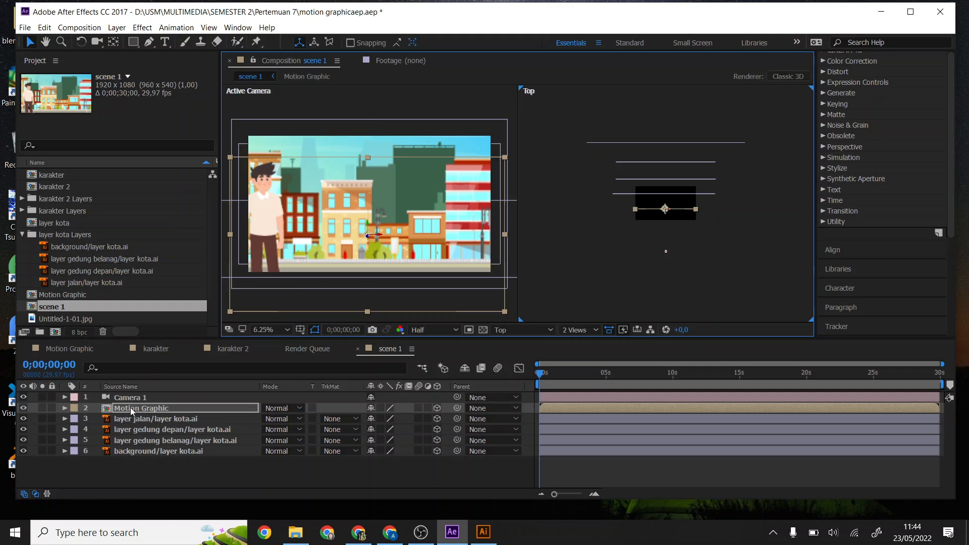
# Examine the depth order of the character and city layers in the Top view by selecting each layer in turn
pyautogui.click(147, 423)
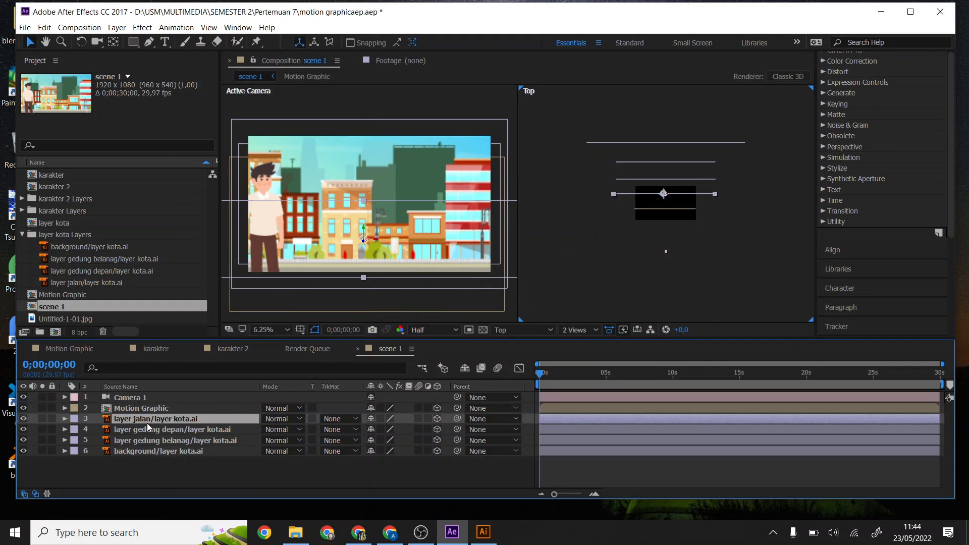
pyautogui.click(155, 430)
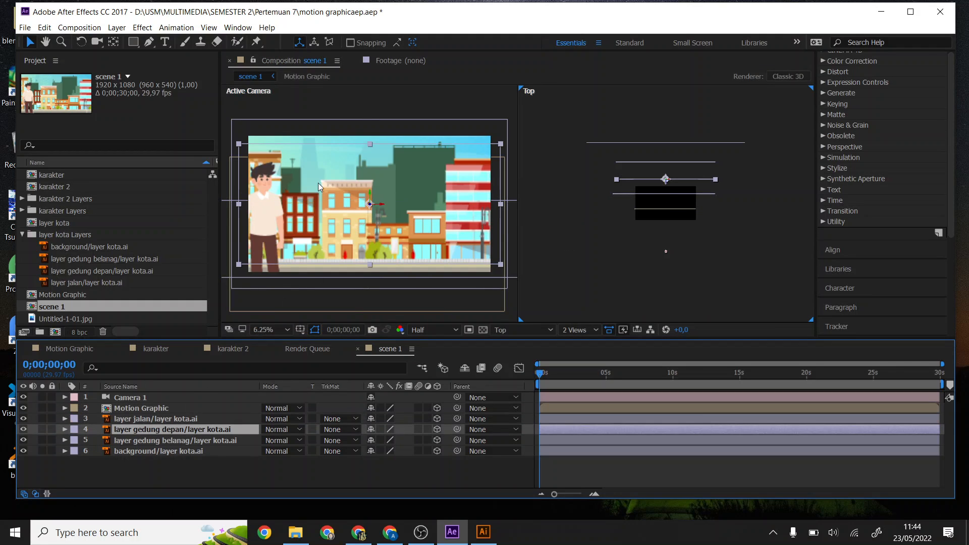
pyautogui.click(162, 440)
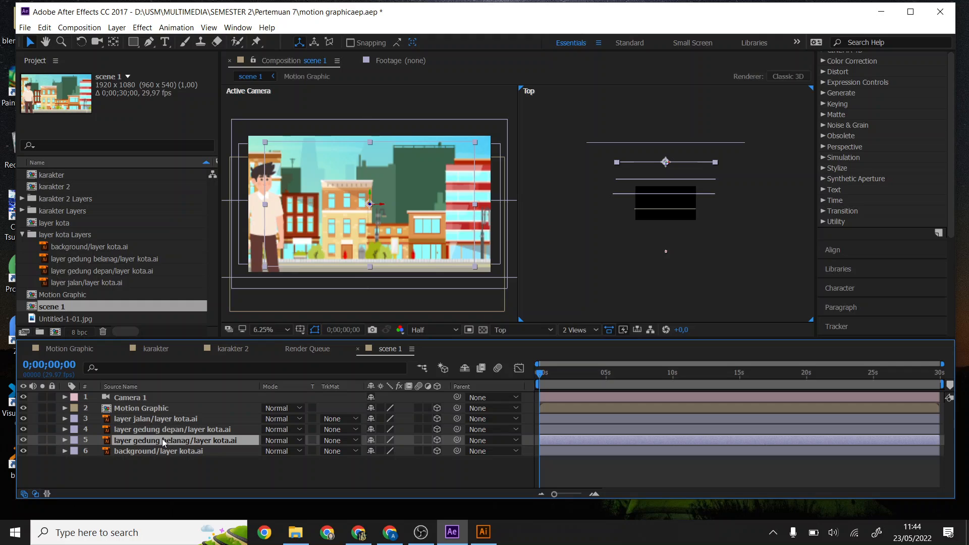
pyautogui.click(192, 451)
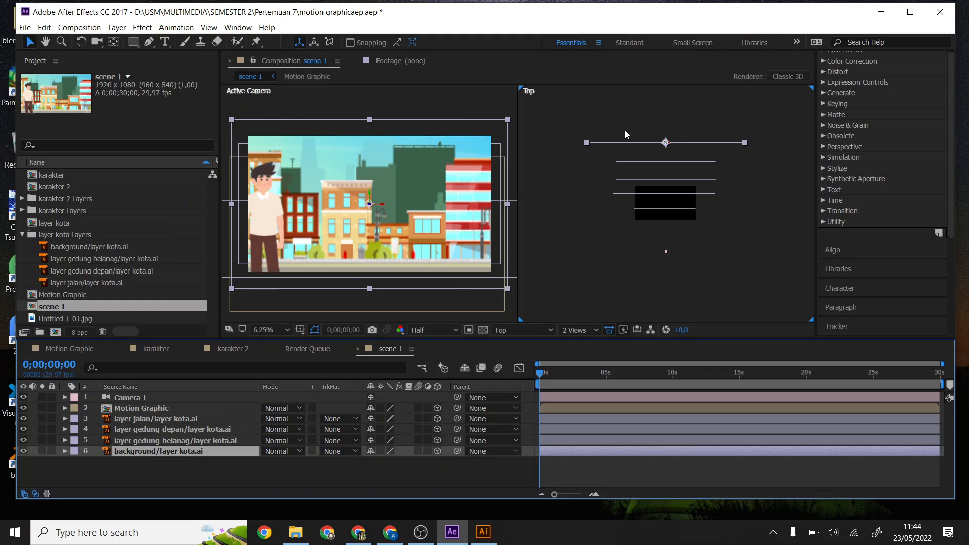
pyautogui.click(648, 117)
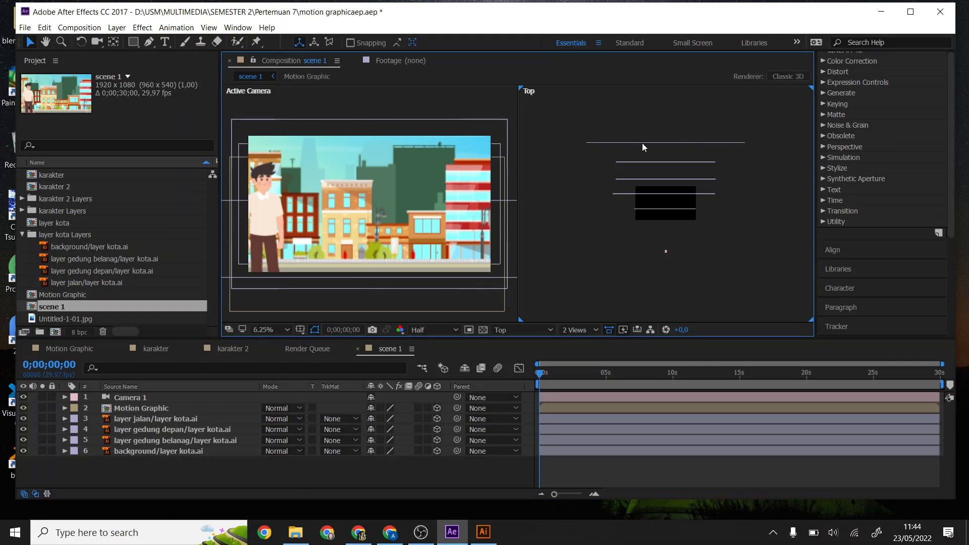
pyautogui.click(641, 144)
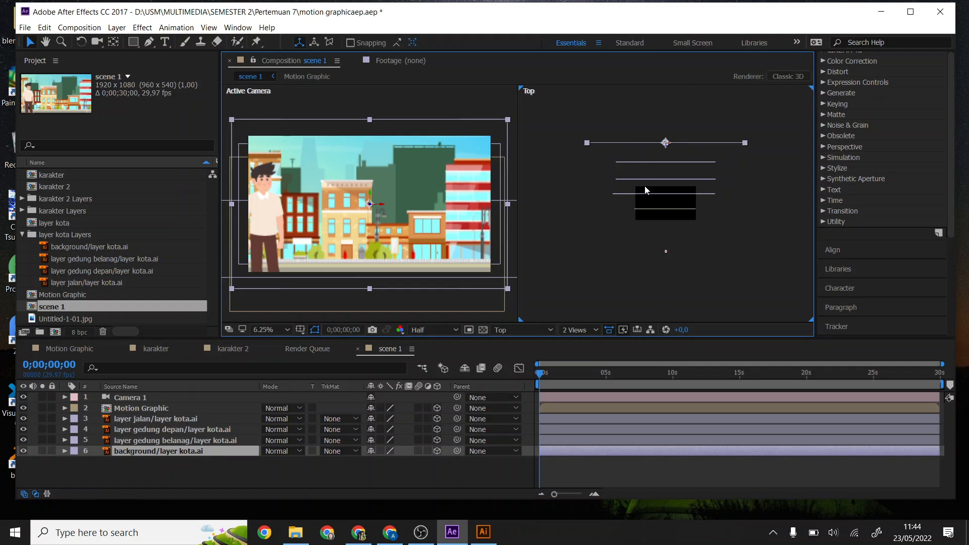
pyautogui.click(659, 209)
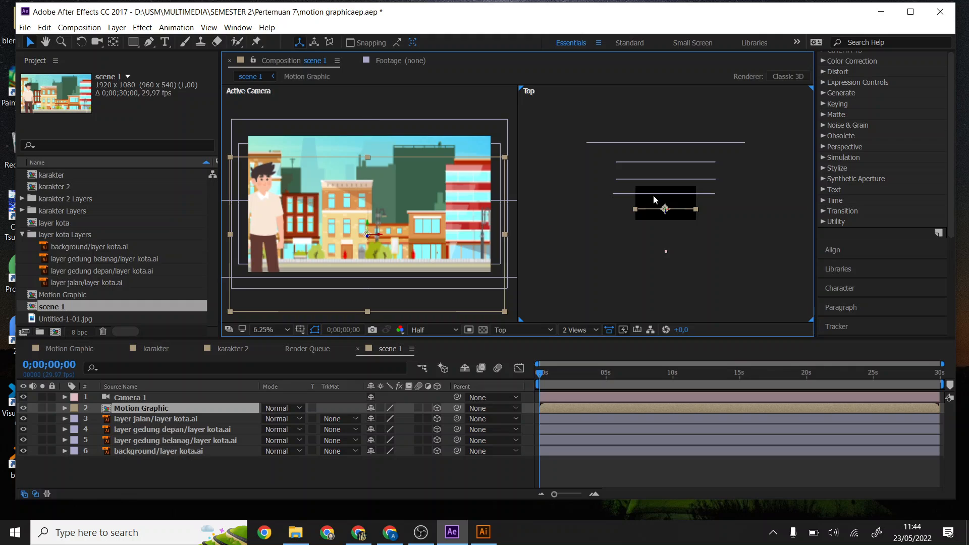
pyautogui.click(653, 195)
pyautogui.click(655, 180)
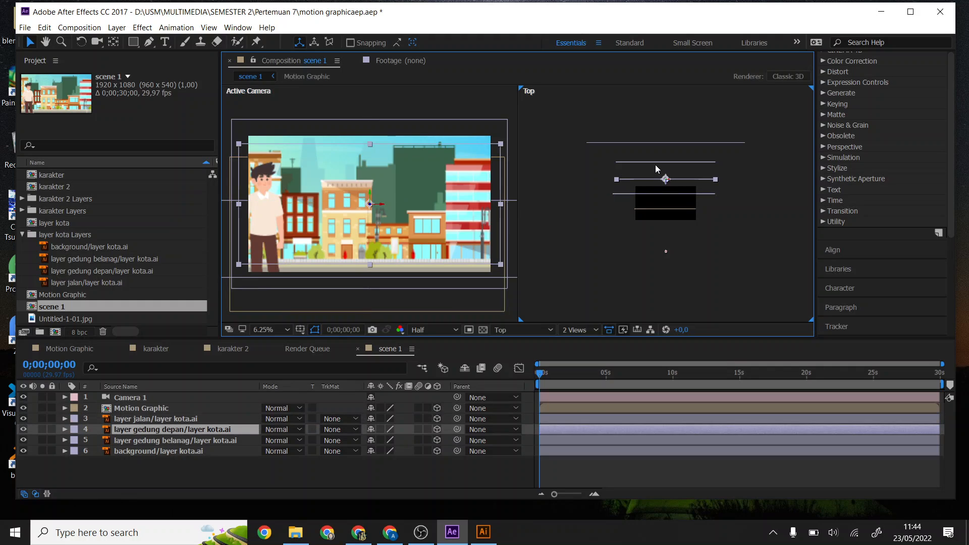
pyautogui.click(656, 165)
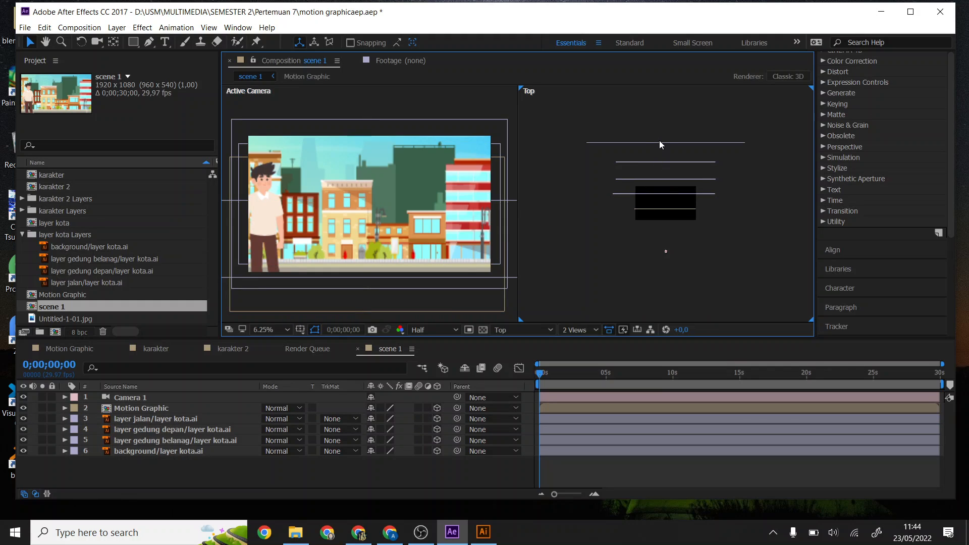
pyautogui.click(658, 144)
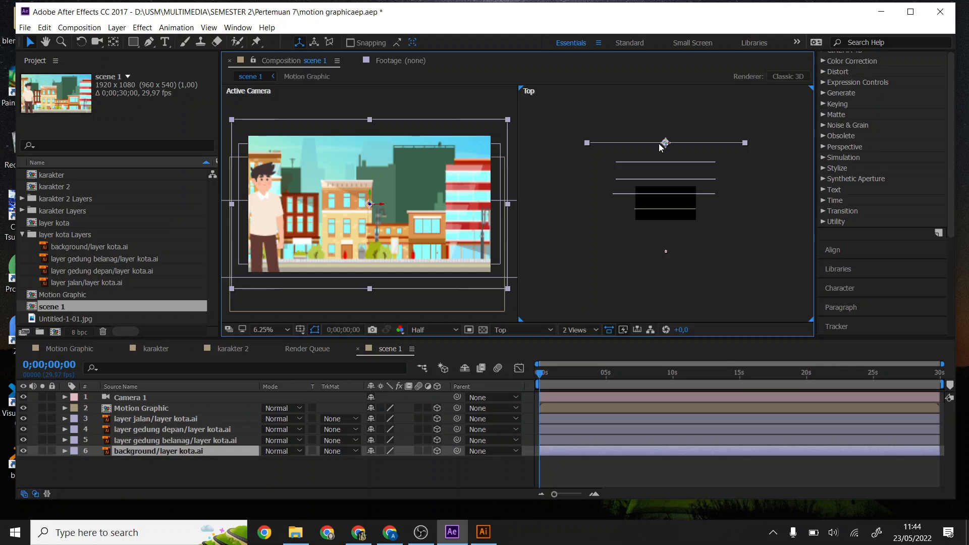
pyautogui.click(637, 119)
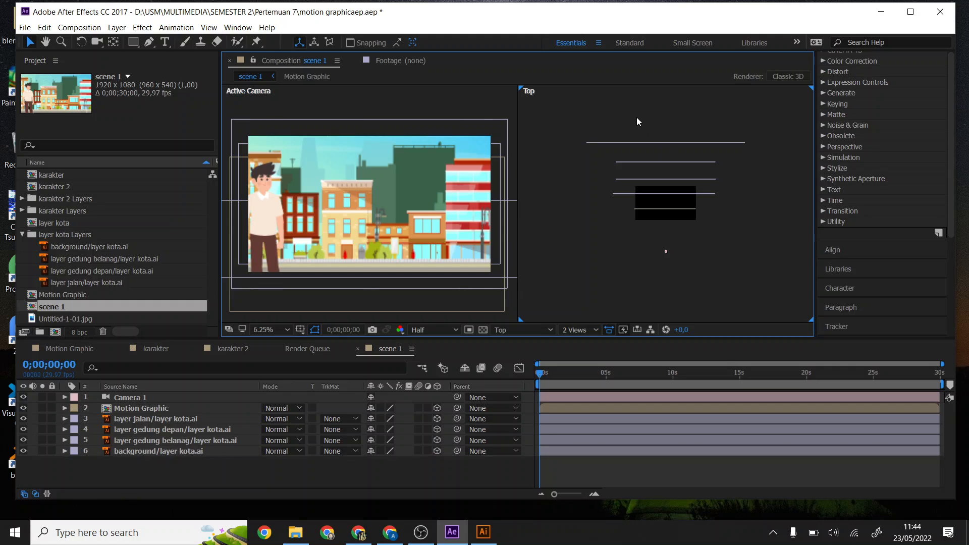
# Change the composition viewer to a single Active Camera view at 25% magnification
pyautogui.click(517, 330)
pyautogui.click(521, 344)
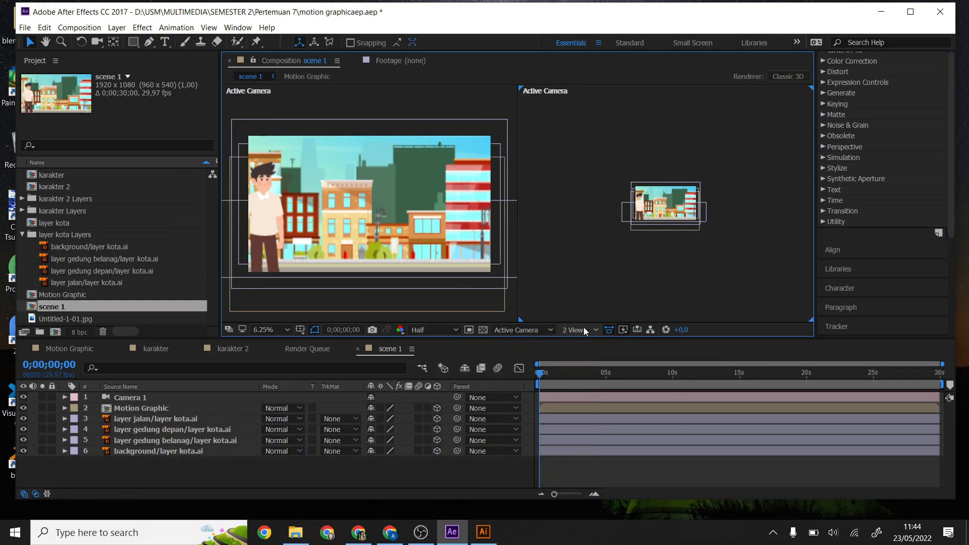
pyautogui.click(580, 329)
pyautogui.click(586, 343)
pyautogui.scroll(3, 507, 192)
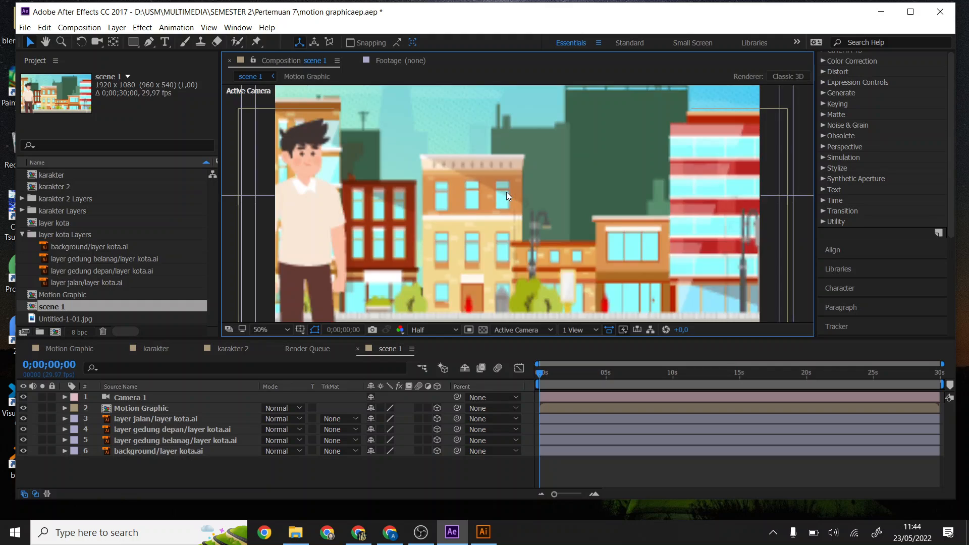
pyautogui.scroll(-1, 507, 192)
# Set the composition preview resolution to Full
pyautogui.click(431, 330)
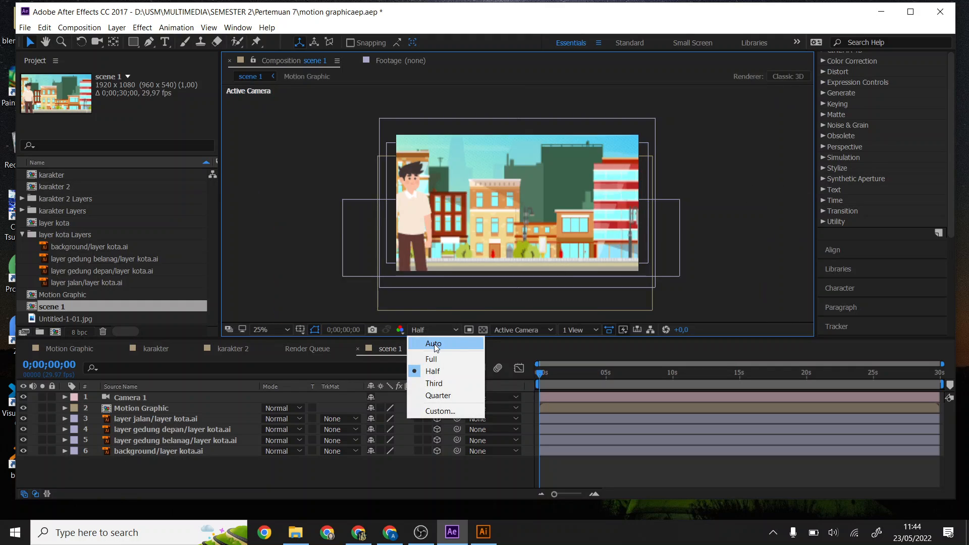
pyautogui.click(433, 343)
pyautogui.click(446, 328)
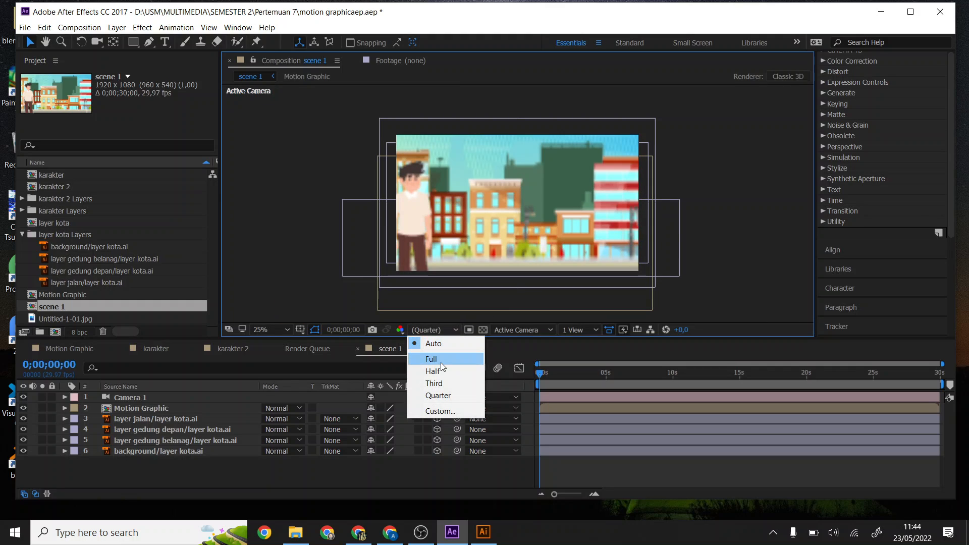
pyautogui.click(441, 360)
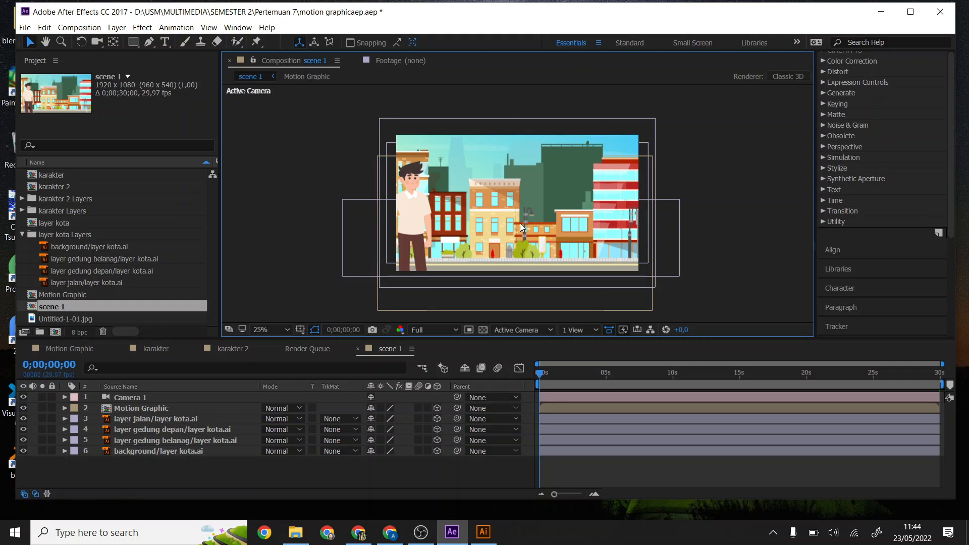
# Expand the transform properties of Camera 1 and set its X position to 1067
pyautogui.moveTo(542, 374); pyautogui.dragTo(184, 388)
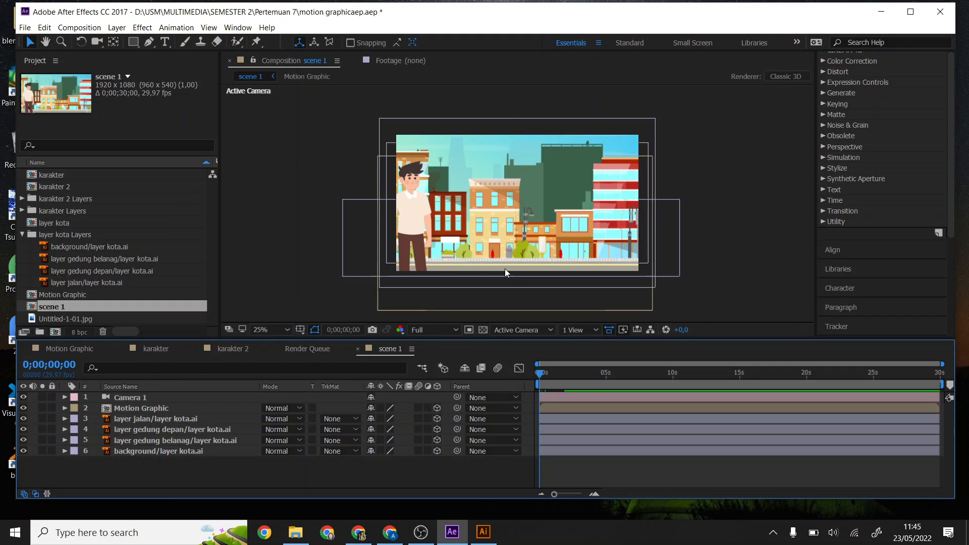
pyautogui.click(65, 398)
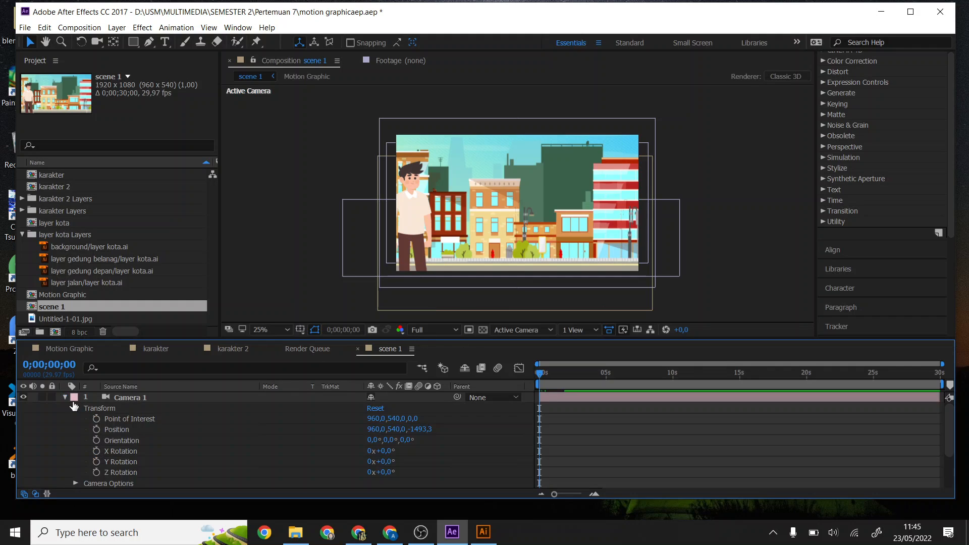
pyautogui.scroll(-3, 306, 448)
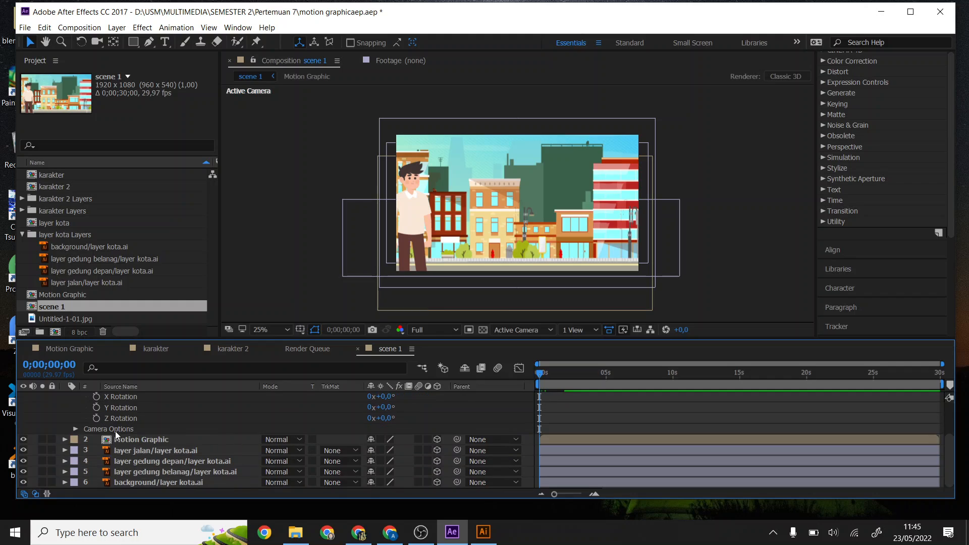
pyautogui.click(76, 429)
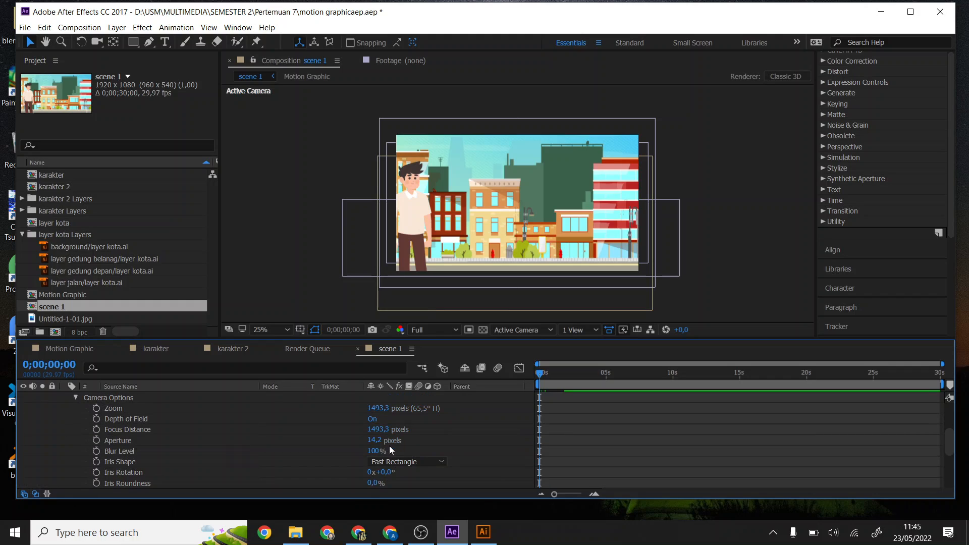
pyautogui.scroll(4, 426, 428)
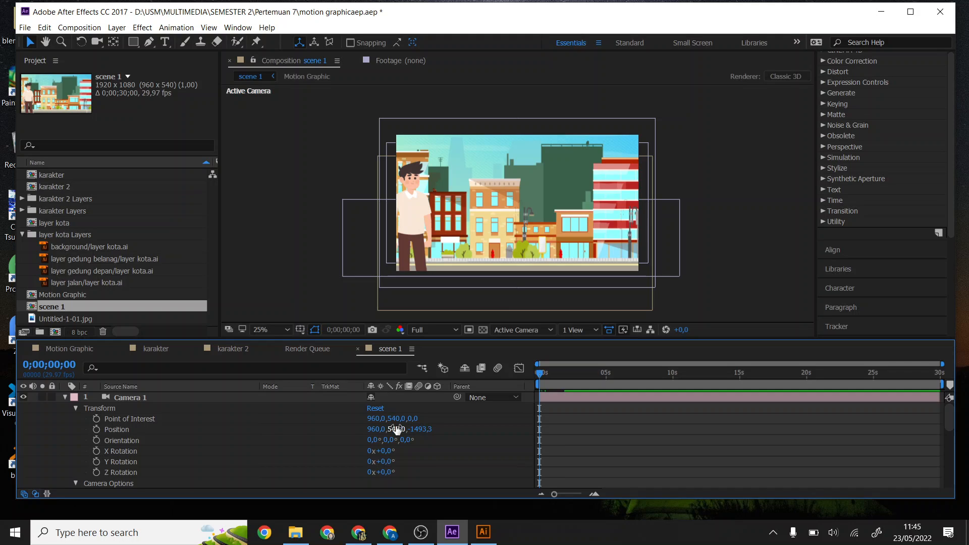
pyautogui.moveTo(376, 434); pyautogui.dragTo(426, 413)
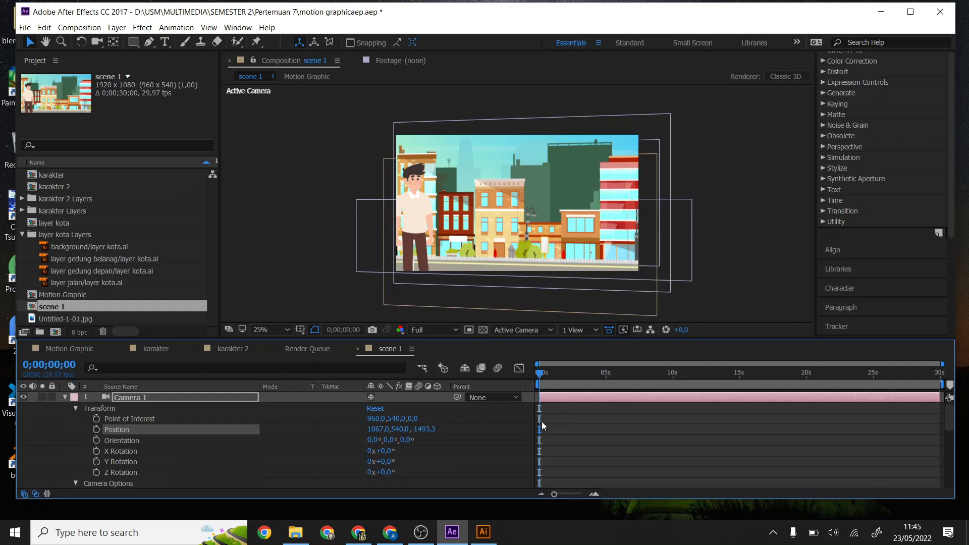
# Start keyframing the camera's Position at 0;00;00;00 and set its X position to 883 at 0;00;02;05
pyautogui.moveTo(529, 364)
pyautogui.mouseDown()
pyautogui.moveTo(586, 361)
pyautogui.moveTo(535, 371)
pyautogui.mouseUp()
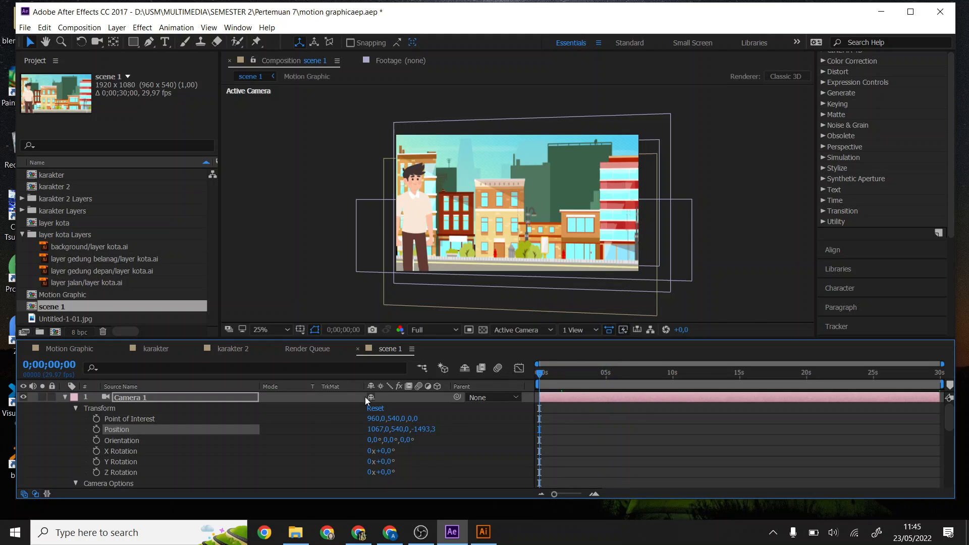
pyautogui.click(94, 430)
pyautogui.moveTo(558, 375)
pyautogui.mouseDown()
pyautogui.moveTo(583, 375)
pyautogui.moveTo(563, 375)
pyautogui.mouseUp()
pyautogui.press('space')
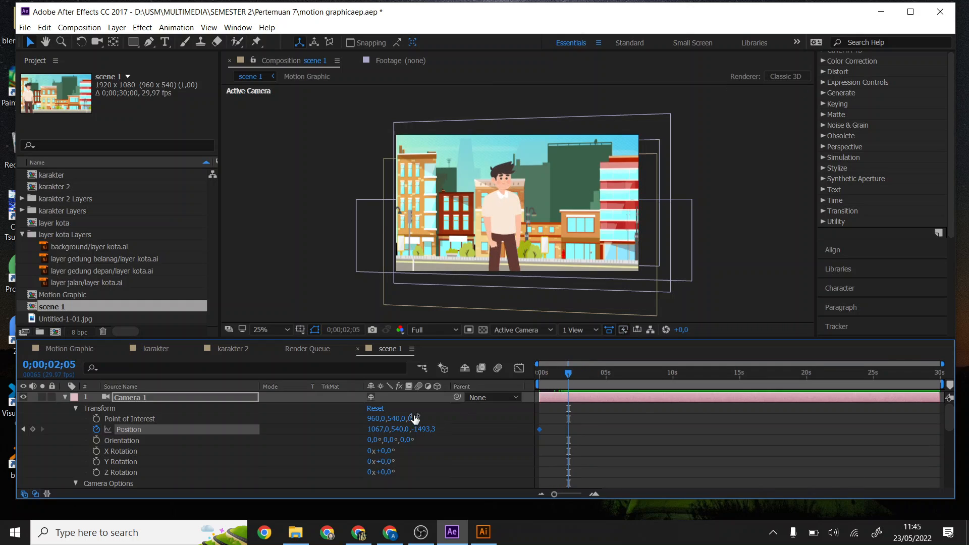
pyautogui.moveTo(378, 429); pyautogui.dragTo(249, 416)
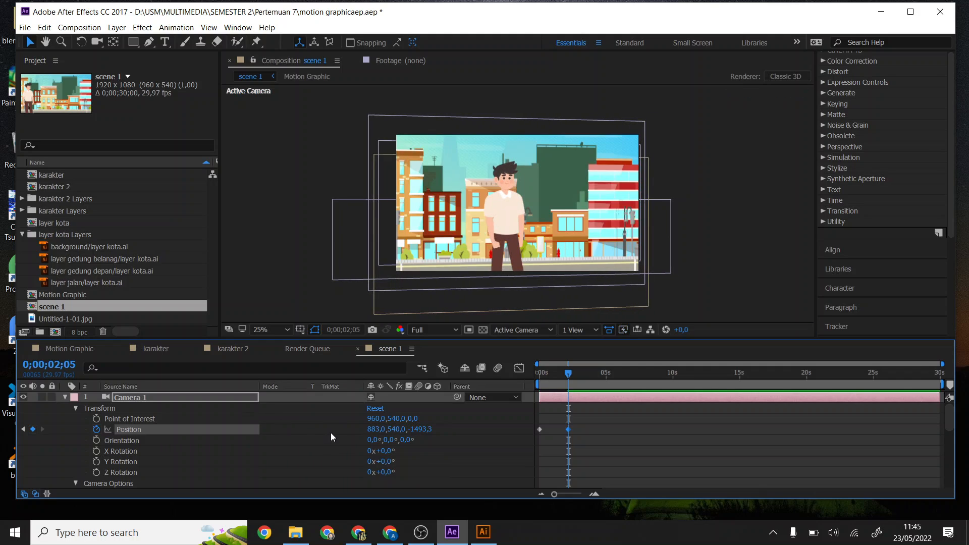
# Preview the sideways camera move repeatedly from the start of scene 1 to check the parallax between the layers
pyautogui.moveTo(567, 376); pyautogui.dragTo(523, 375)
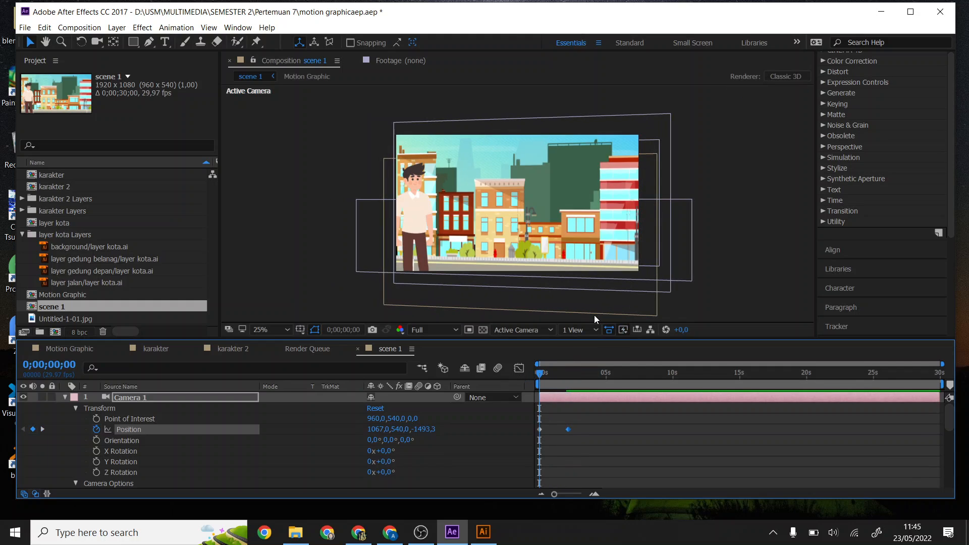
pyautogui.press('space')
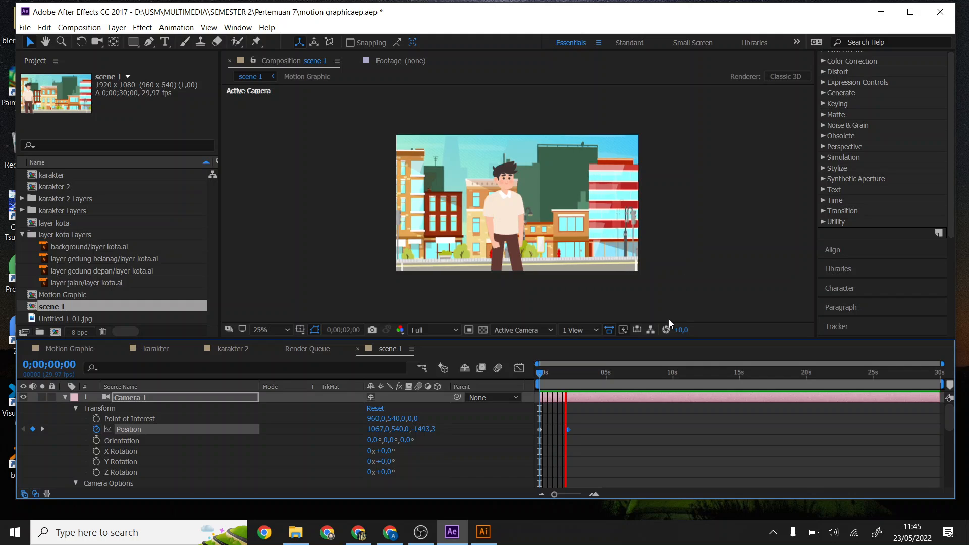
pyautogui.press('space')
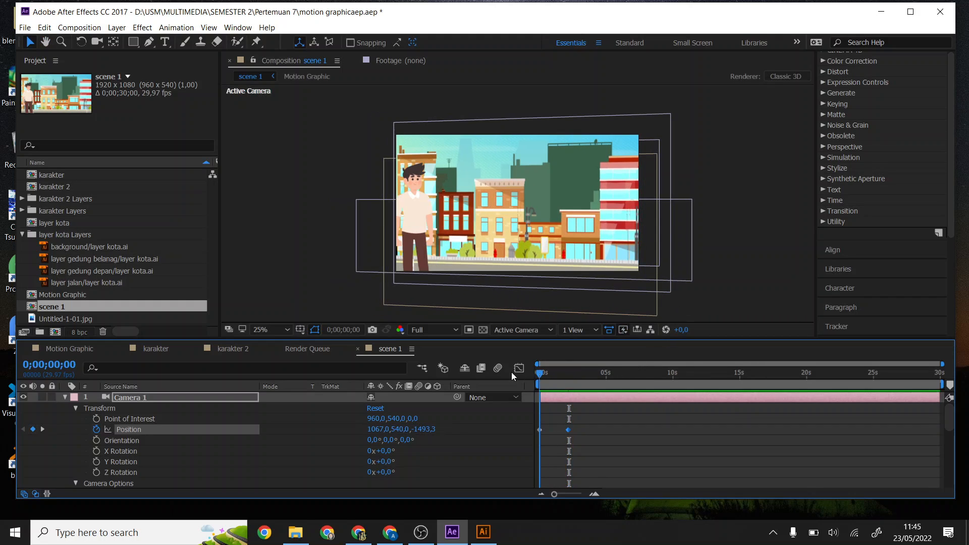
pyautogui.press('space')
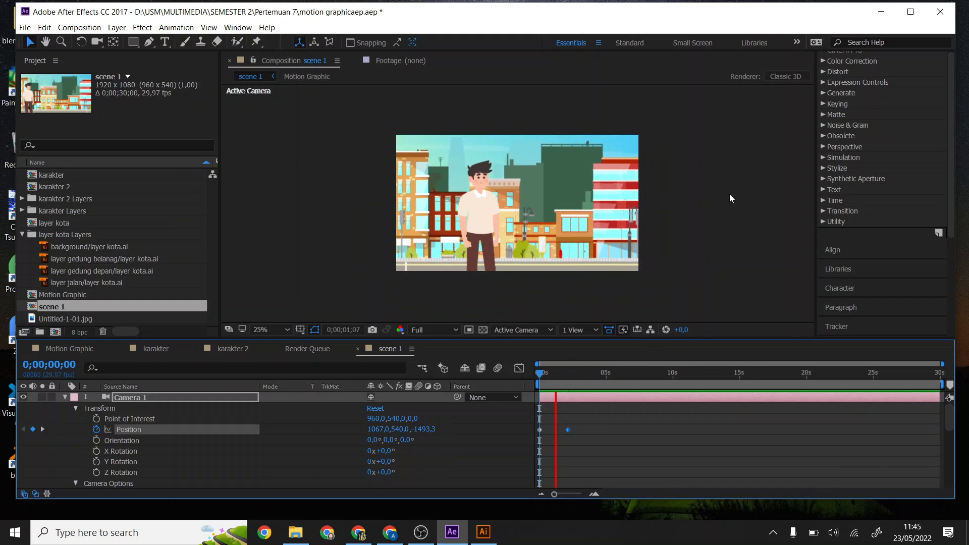
pyautogui.press('space')
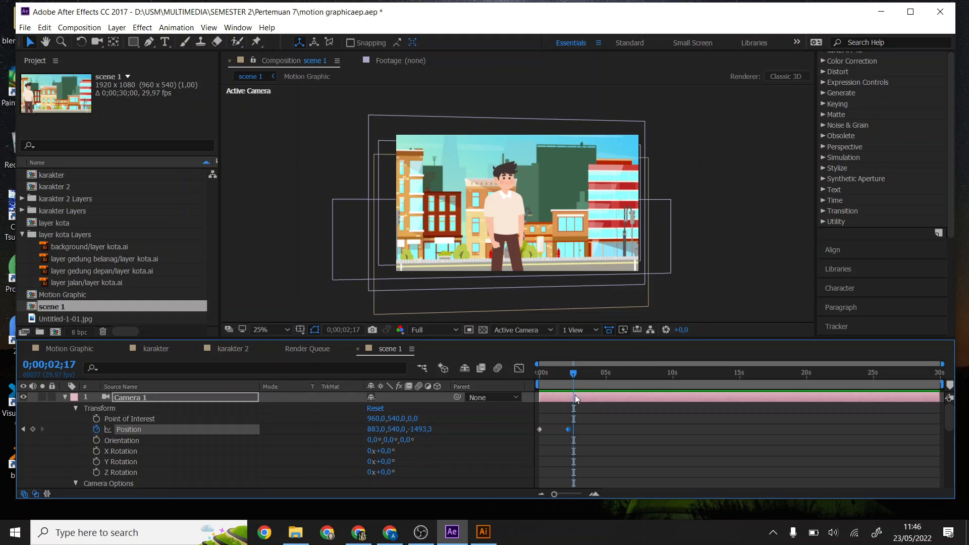
pyautogui.click(542, 375)
pyautogui.press('space')
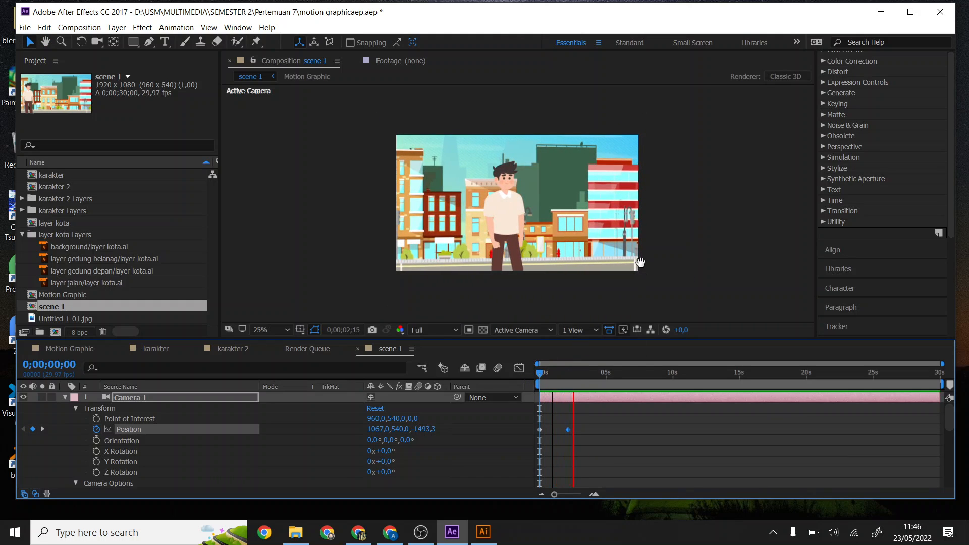
pyautogui.press('space')
# Set the camera's Z position to -1570,3 at the first Position keyframe and -778,3 at the keyframe at 0;00;02;05
pyautogui.moveTo(556, 375); pyautogui.dragTo(534, 376)
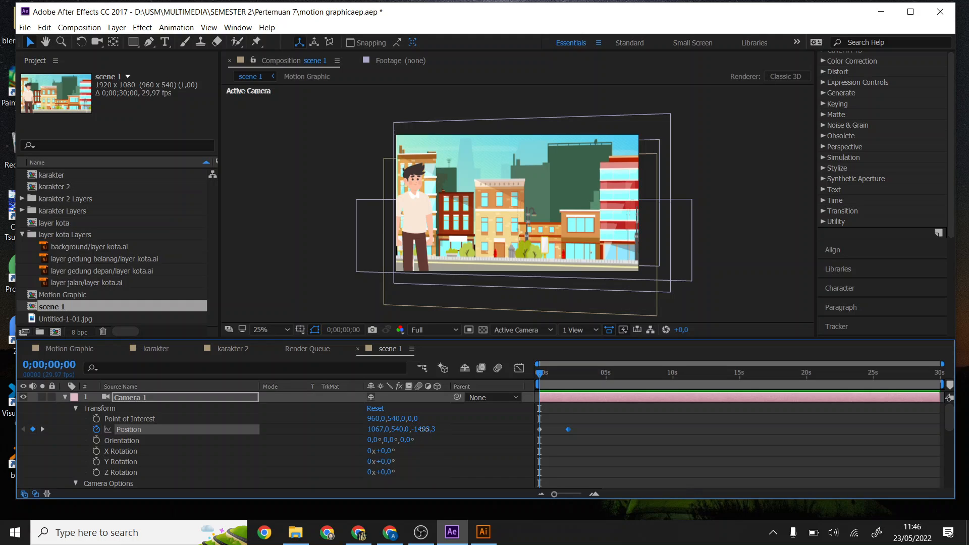
pyautogui.moveTo(424, 430); pyautogui.dragTo(484, 427)
pyautogui.moveTo(486, 427); pyautogui.dragTo(374, 428)
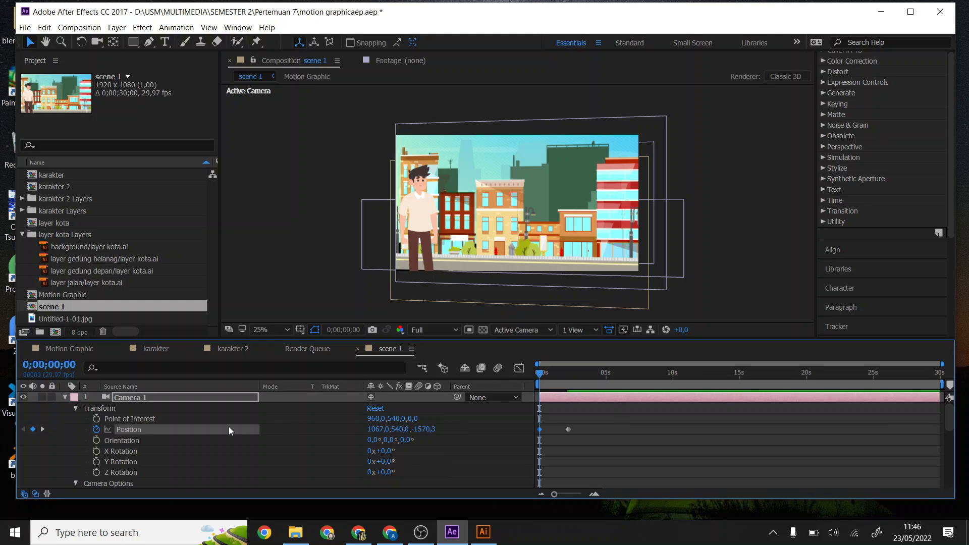
pyautogui.click(43, 430)
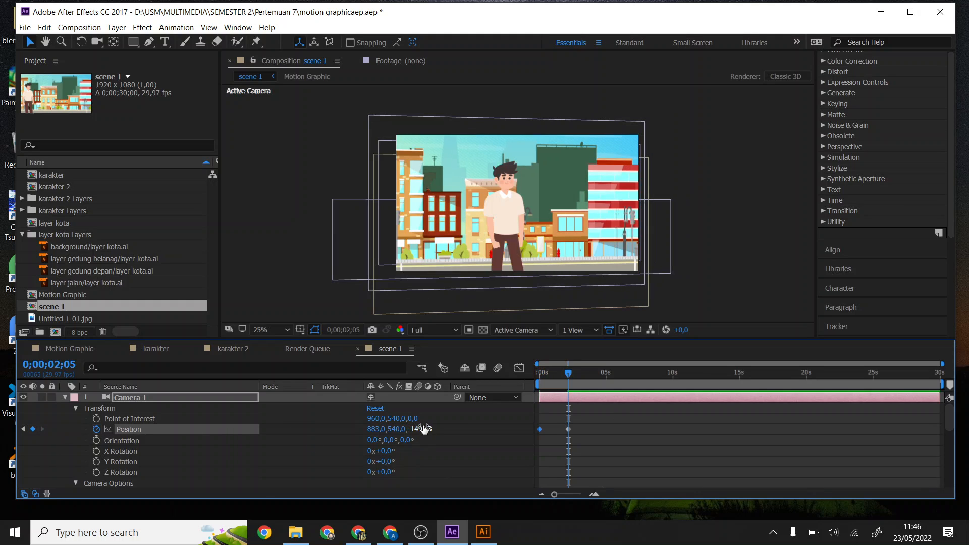
pyautogui.moveTo(419, 427); pyautogui.dragTo(863, 419)
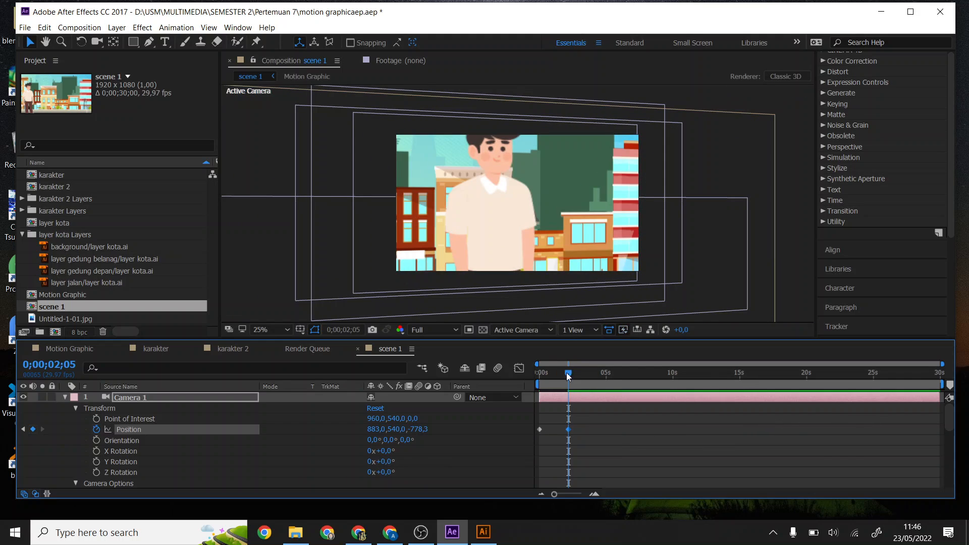
# Preview the combined sideways and forward camera move repeatedly from the start of scene 1, also at an enlarged composition view
pyautogui.moveTo(565, 382); pyautogui.dragTo(529, 382)
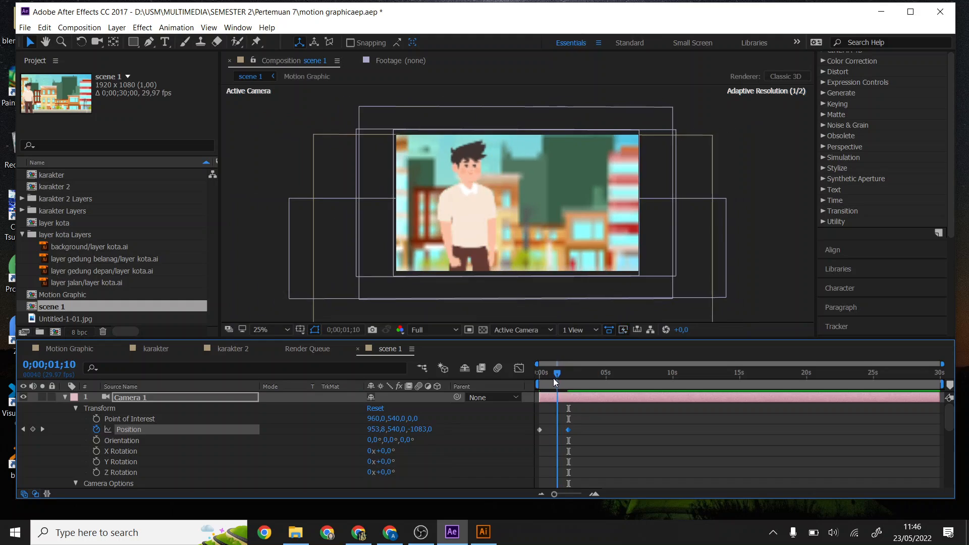
pyautogui.press('space')
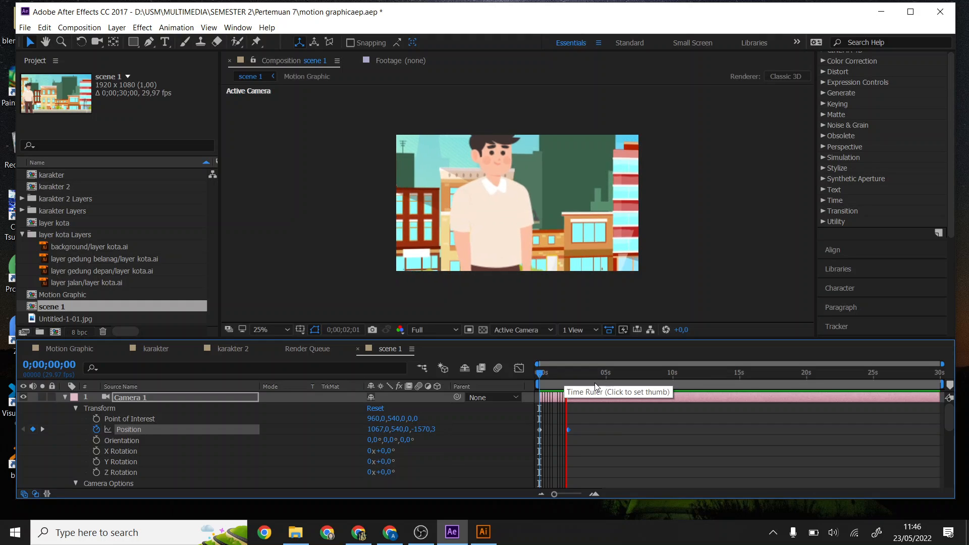
pyautogui.press('space')
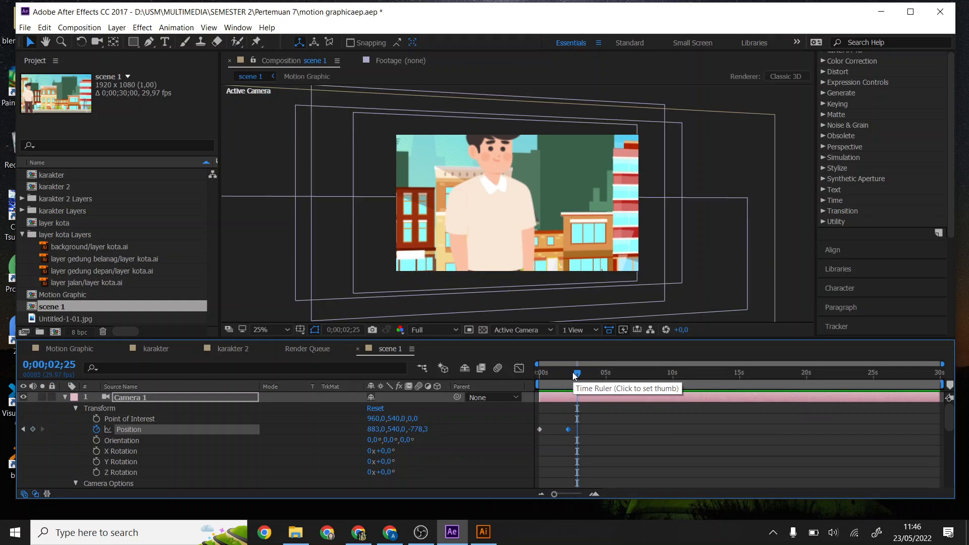
pyautogui.press('.')
pyautogui.press('.')
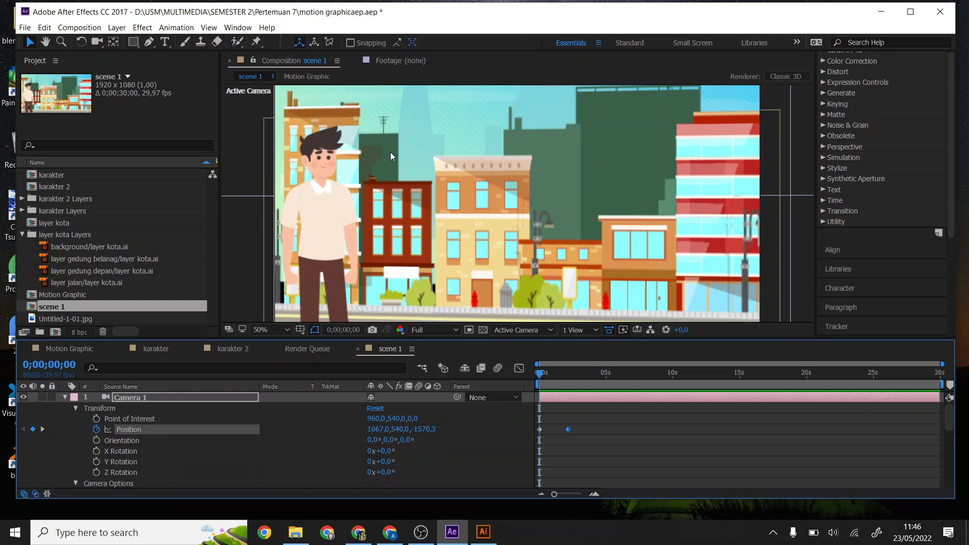
pyautogui.press('space')
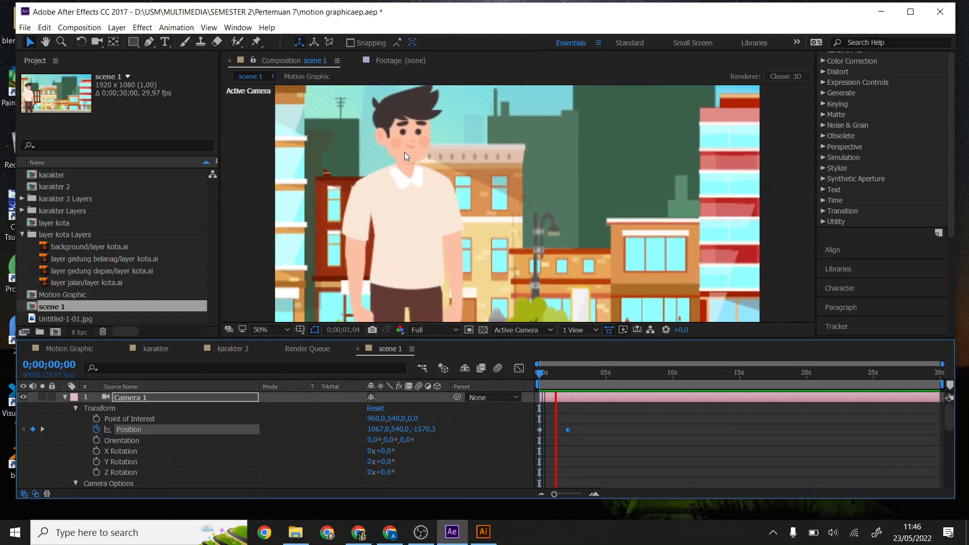
pyautogui.press('space')
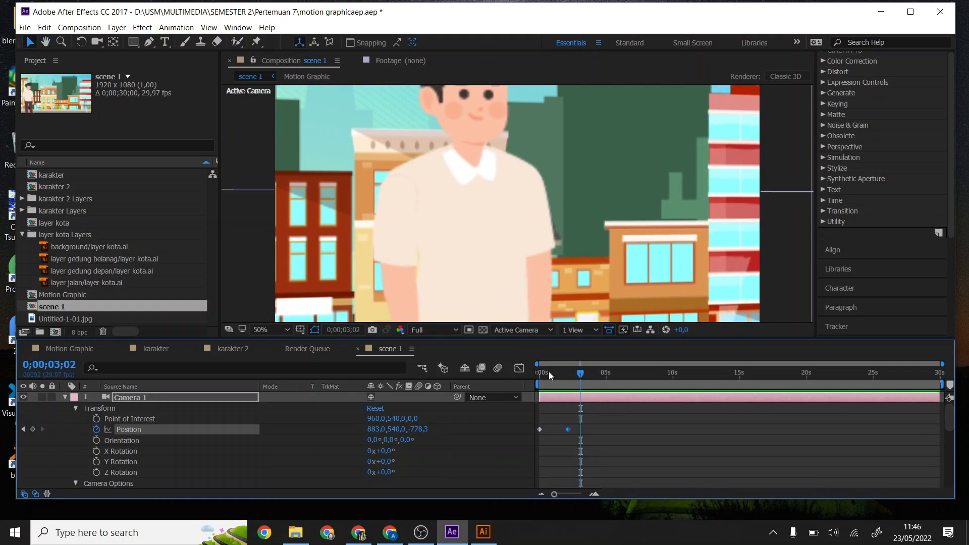
pyautogui.press('space')
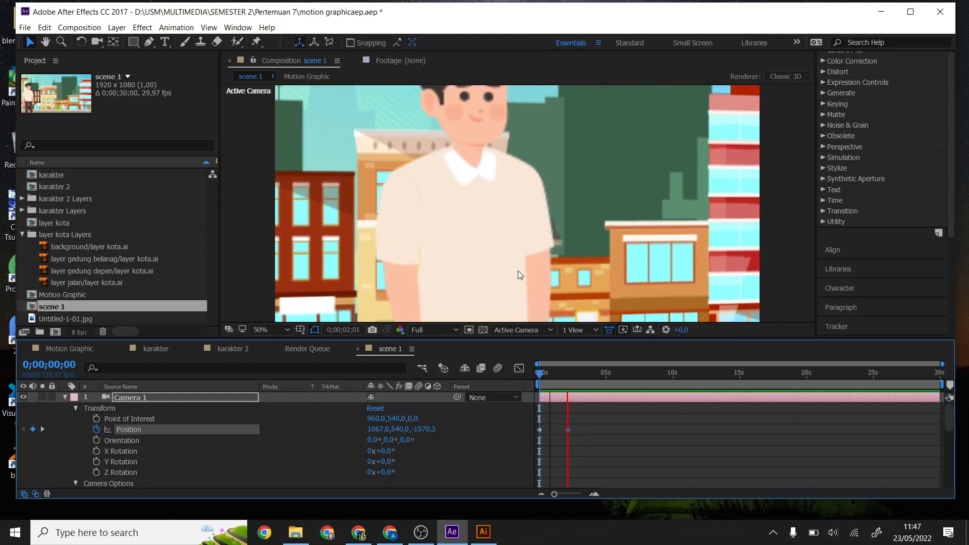
pyautogui.press('space')
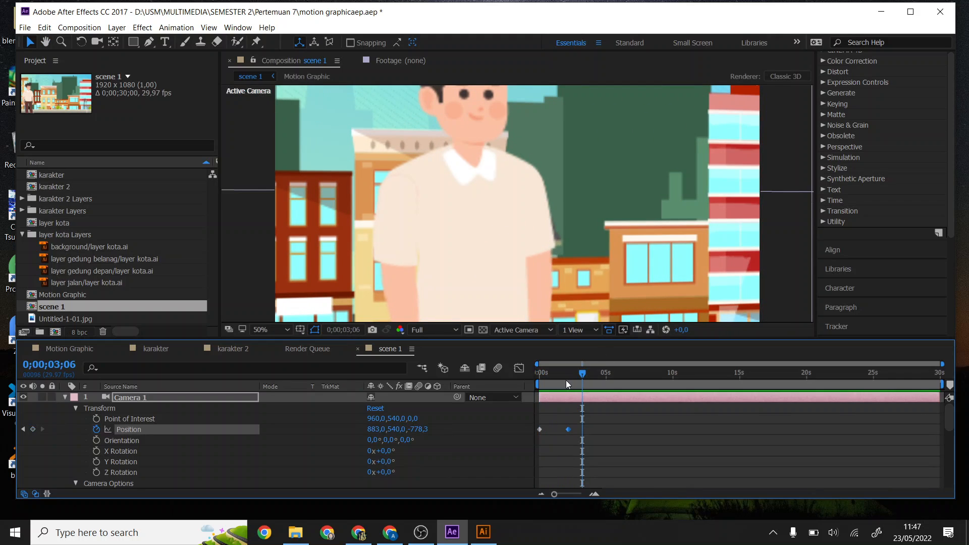
pyautogui.press('space')
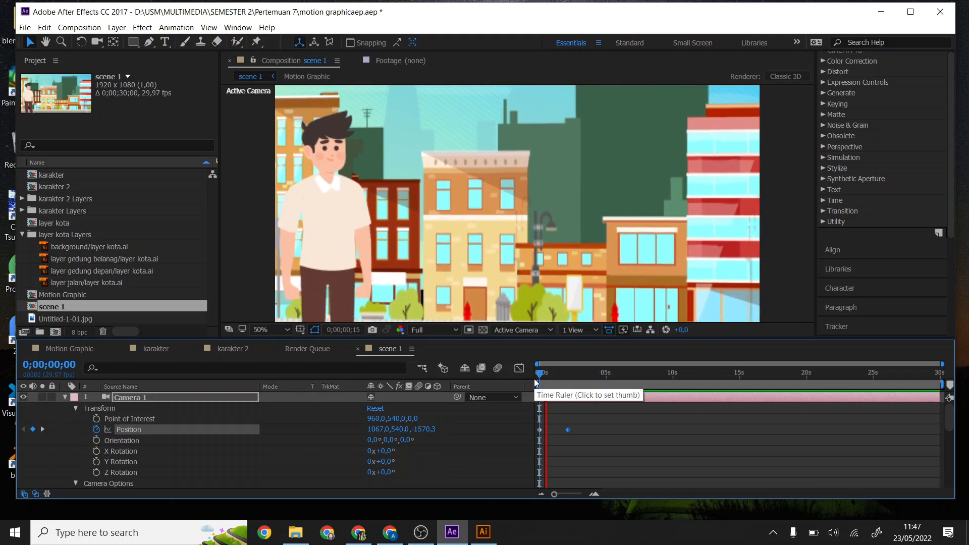
pyautogui.press('space')
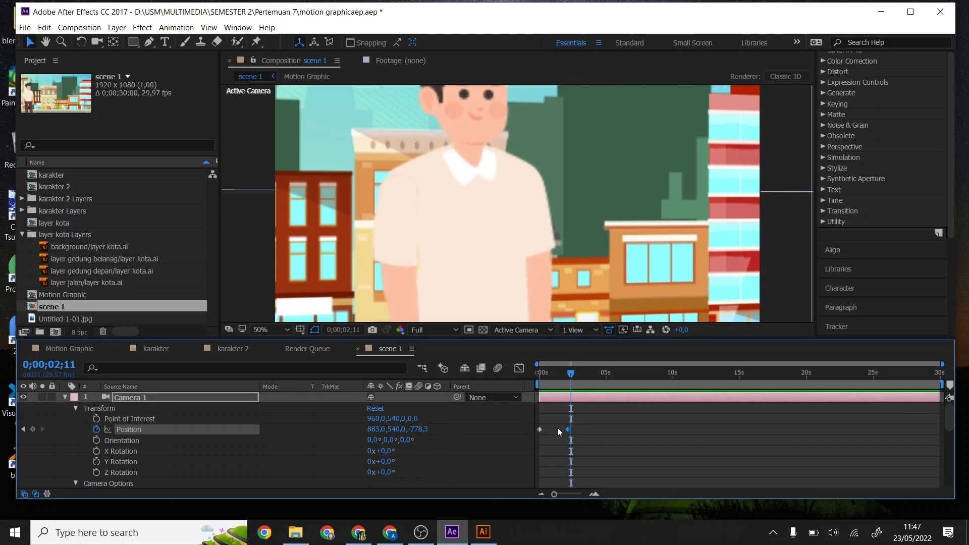
# Apply Easy Ease to both Position keyframes of Camera 1
pyautogui.moveTo(591, 443); pyautogui.dragTo(529, 422)
pyautogui.rightClick(541, 429)
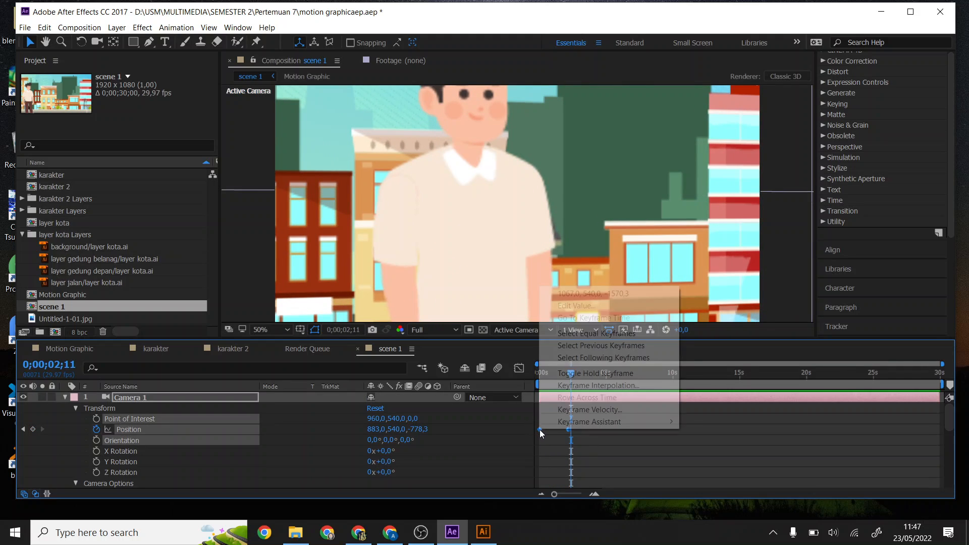
pyautogui.moveTo(641, 423)
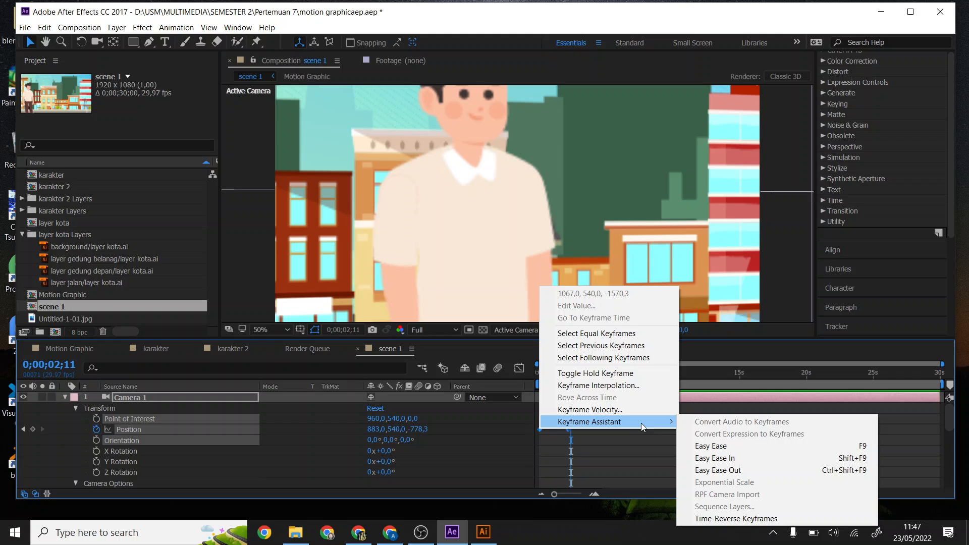
pyautogui.click(707, 446)
# Preview the eased camera move repeatedly from the start of scene 1
pyautogui.moveTo(571, 373); pyautogui.dragTo(524, 368)
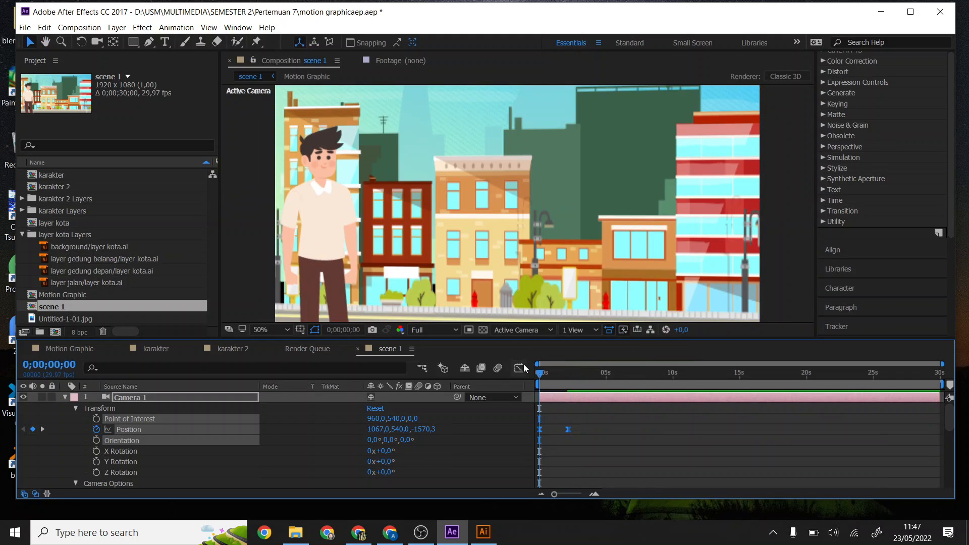
pyautogui.press('space')
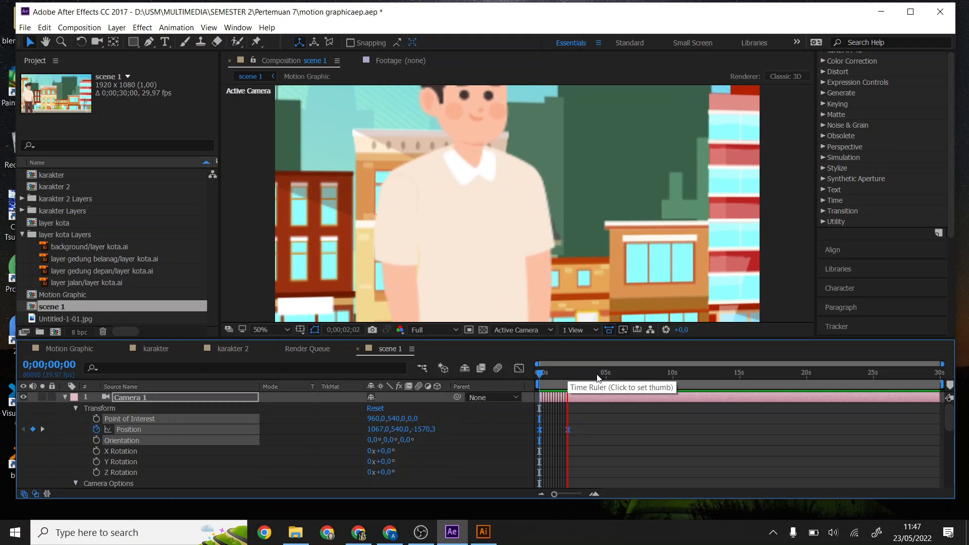
pyautogui.press('space')
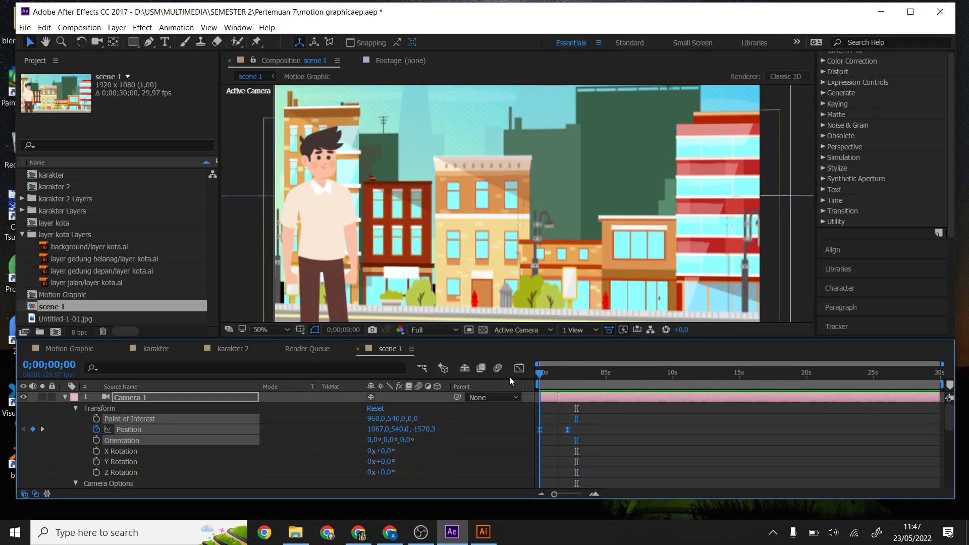
pyautogui.press('space')
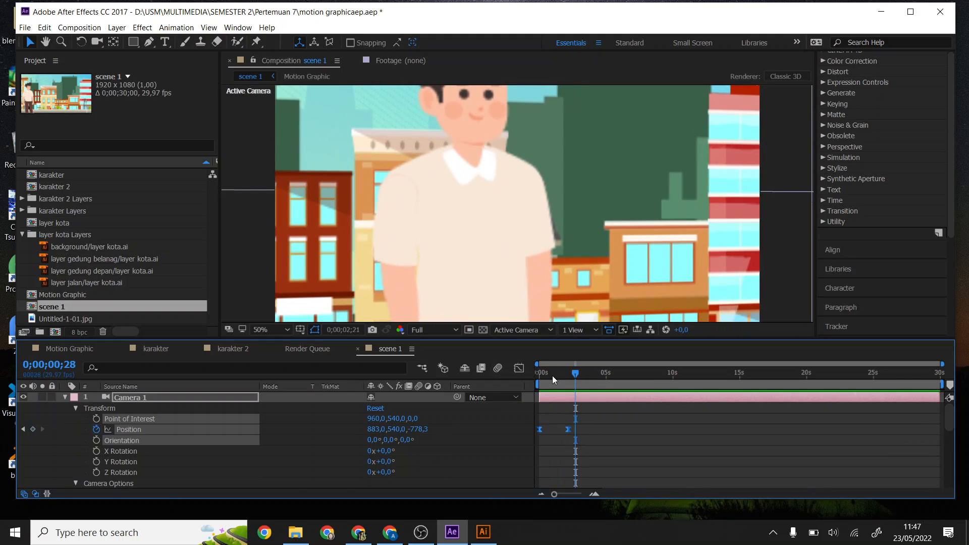
pyautogui.press('space')
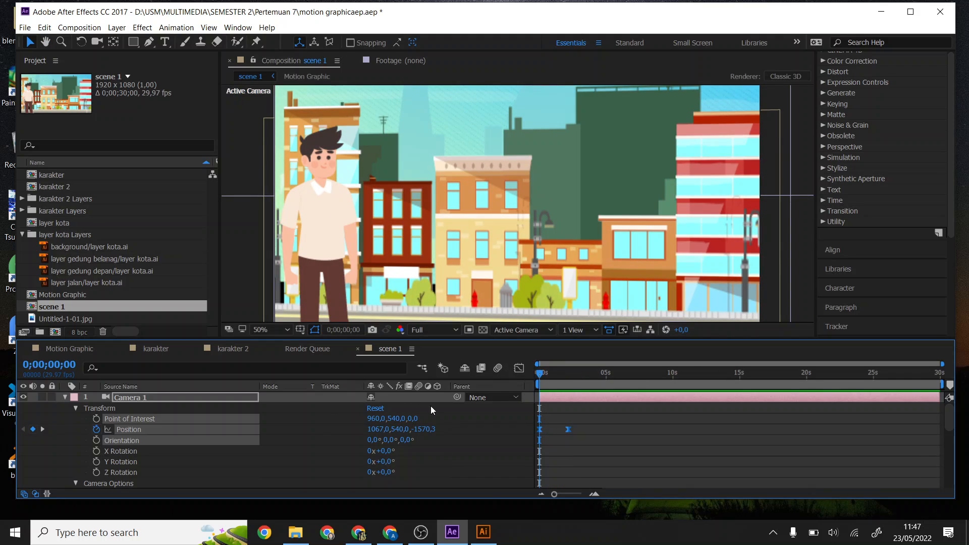
# Try changing Camera 1's transform values, Zoom and Focus Distance, undoing each change
pyautogui.moveTo(416, 424); pyautogui.dragTo(496, 425)
pyautogui.hotkey('ctrl', 'z')
pyautogui.hotkey('ctrl', 'z')
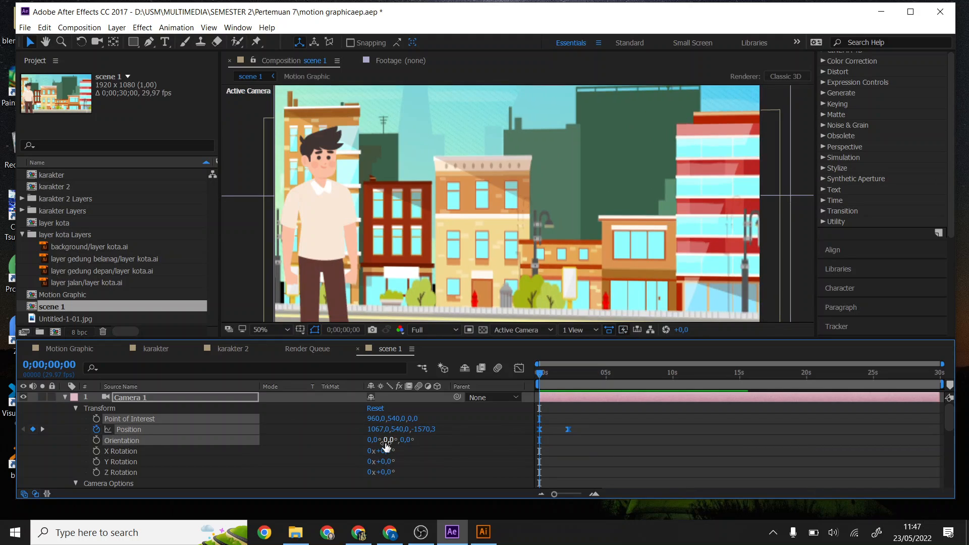
pyautogui.moveTo(388, 446); pyautogui.dragTo(388, 445)
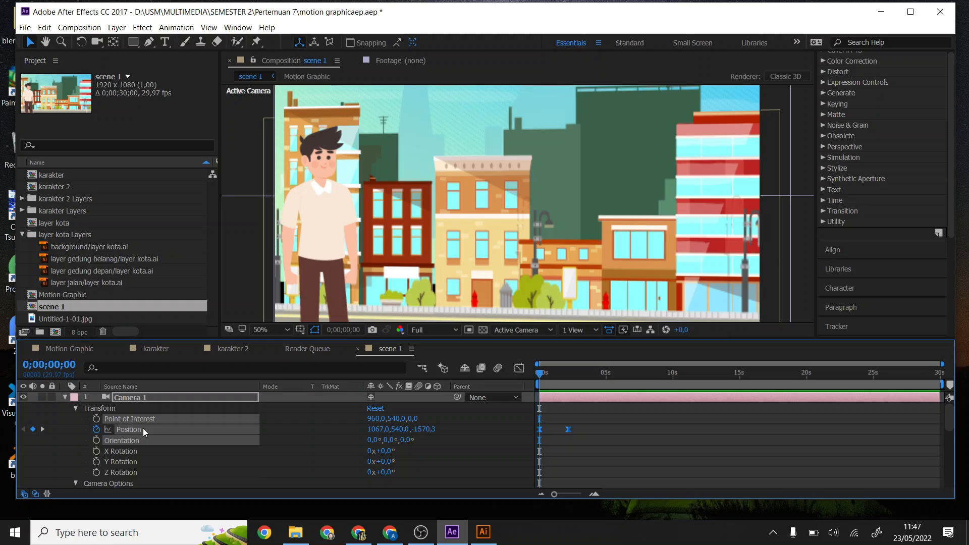
pyautogui.scroll(-5, 143, 453)
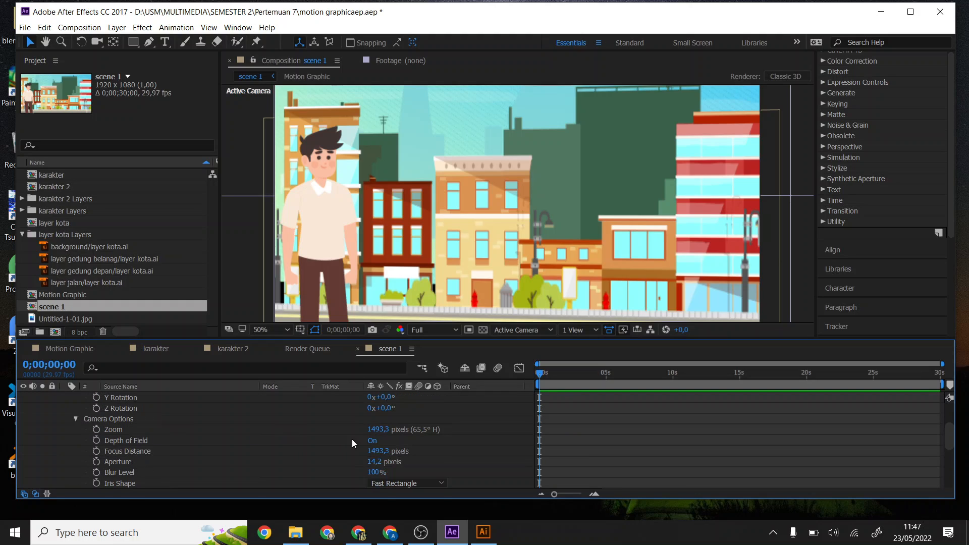
pyautogui.moveTo(378, 431); pyautogui.dragTo(262, 450)
pyautogui.hotkey('ctrl', 'z')
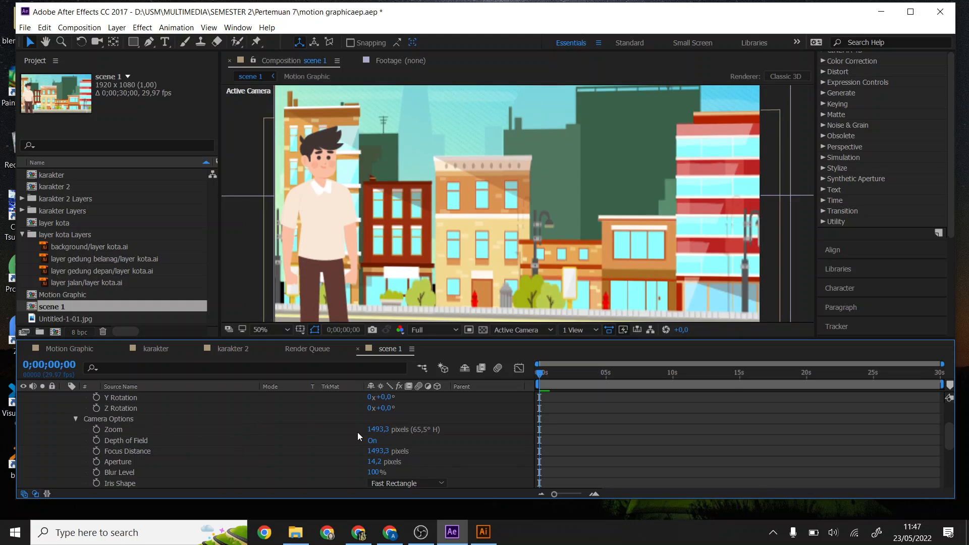
pyautogui.moveTo(376, 454); pyautogui.dragTo(425, 448)
pyautogui.hotkey('ctrl', 'z')
pyautogui.click(531, 423)
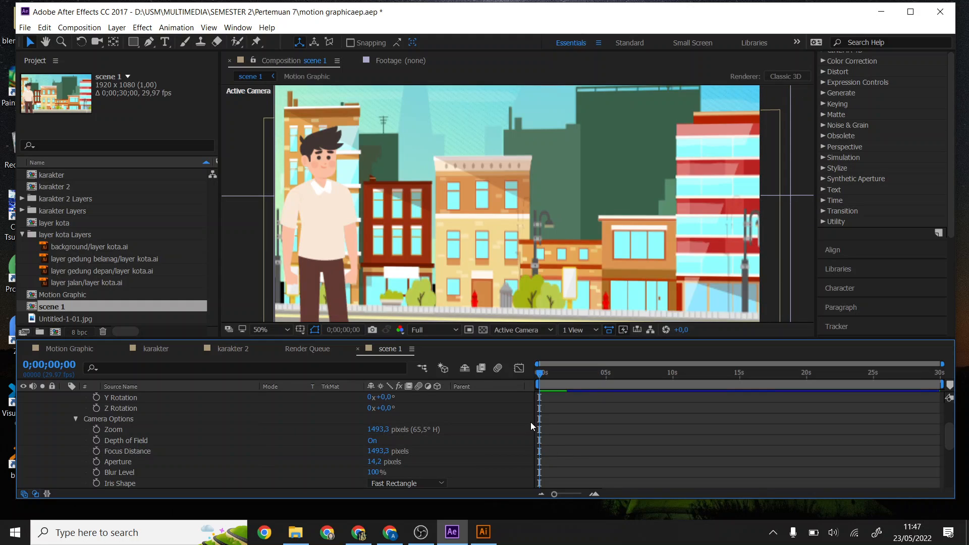
# Collapse Camera 1's properties and deselect all layers in scene 1
pyautogui.scroll(3, 199, 435)
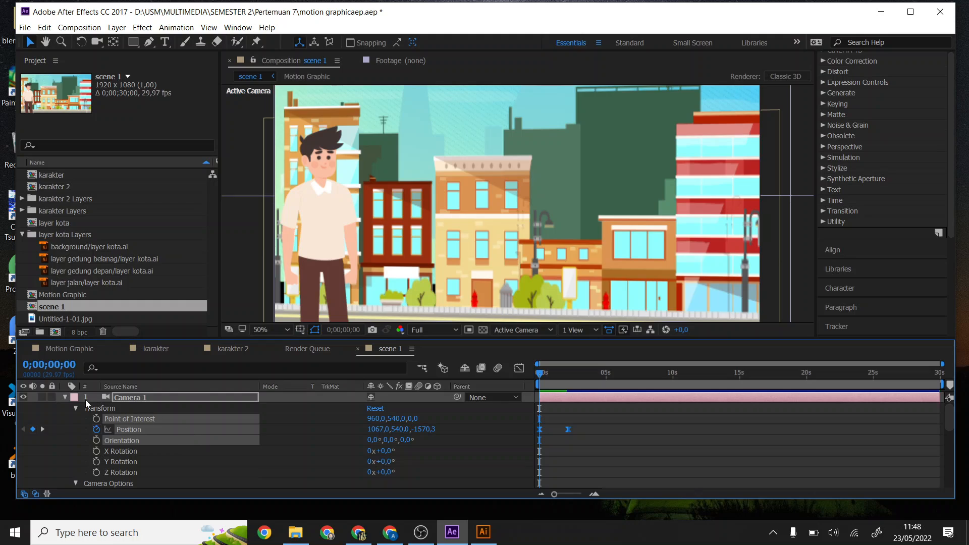
pyautogui.click(65, 397)
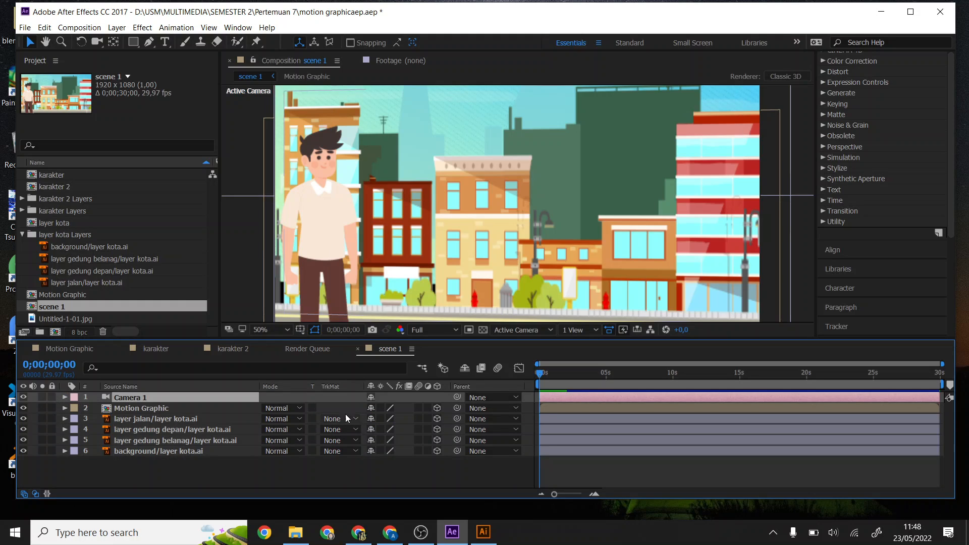
pyautogui.press(',')
pyautogui.press(',')
pyautogui.click(685, 144)
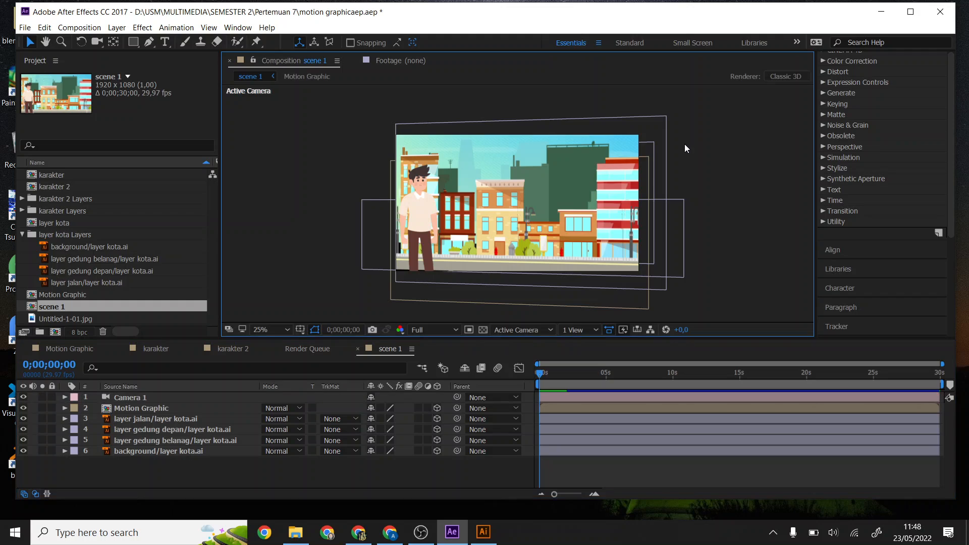
# Play scene 1 from 0;00;00;00 and scrub back through the camera move to 0;00;00;28
pyautogui.moveTo(542, 376)
pyautogui.mouseDown()
pyautogui.moveTo(561, 373)
pyautogui.moveTo(535, 375)
pyautogui.mouseUp()
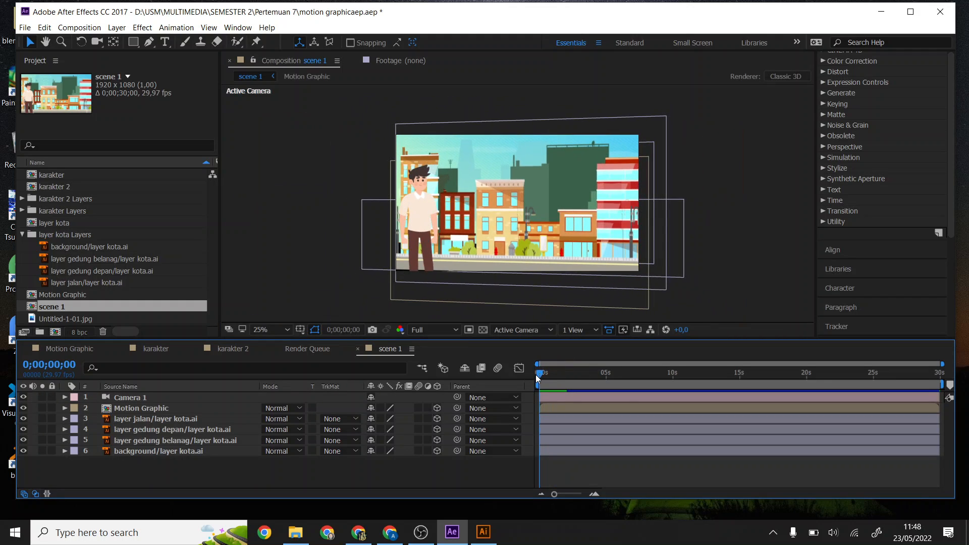
pyautogui.press('space')
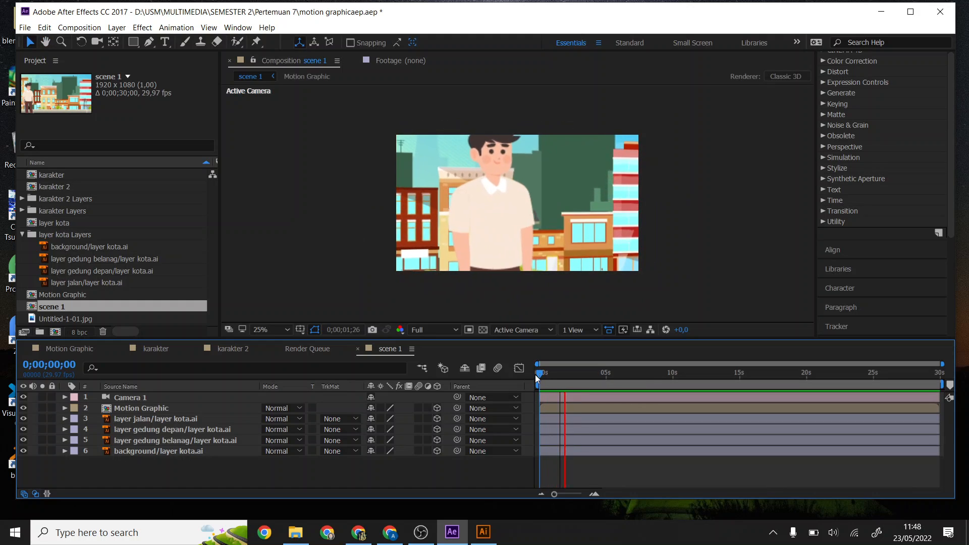
pyautogui.press('space')
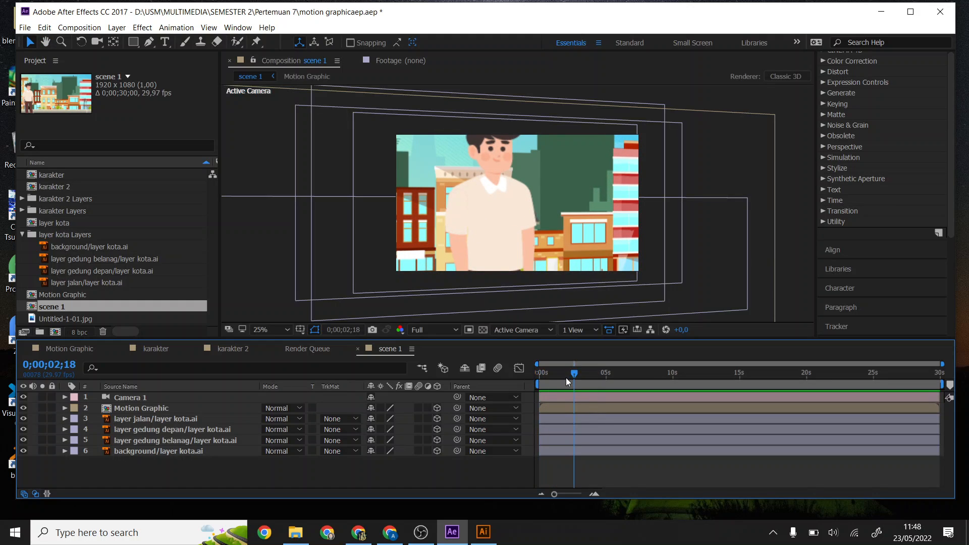
pyautogui.moveTo(565, 378)
pyautogui.mouseDown()
pyautogui.moveTo(542, 374)
pyautogui.moveTo(560, 375)
pyautogui.moveTo(536, 385)
pyautogui.moveTo(553, 377)
pyautogui.mouseUp()
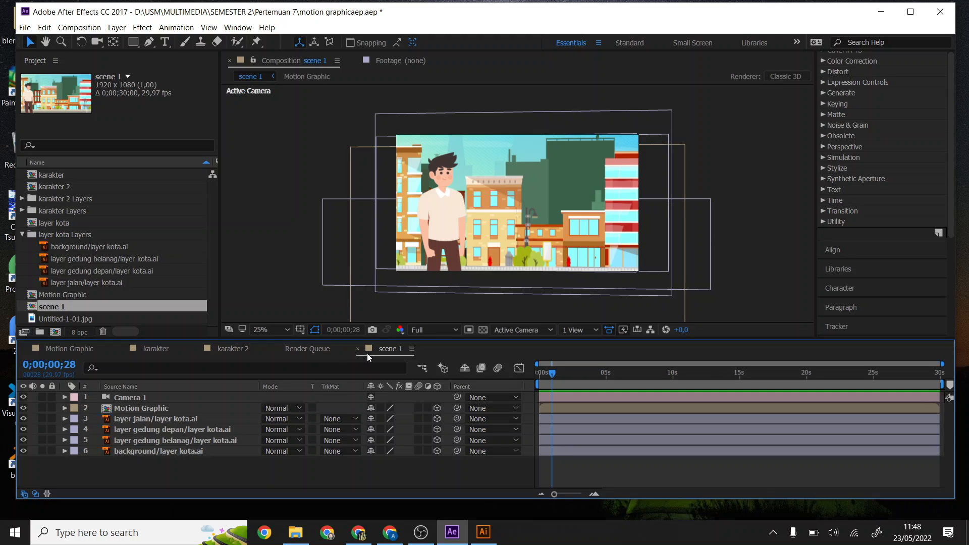
# Look at the Render Queue, return to scene 1 and open the karakter 2 composition
pyautogui.click(326, 350)
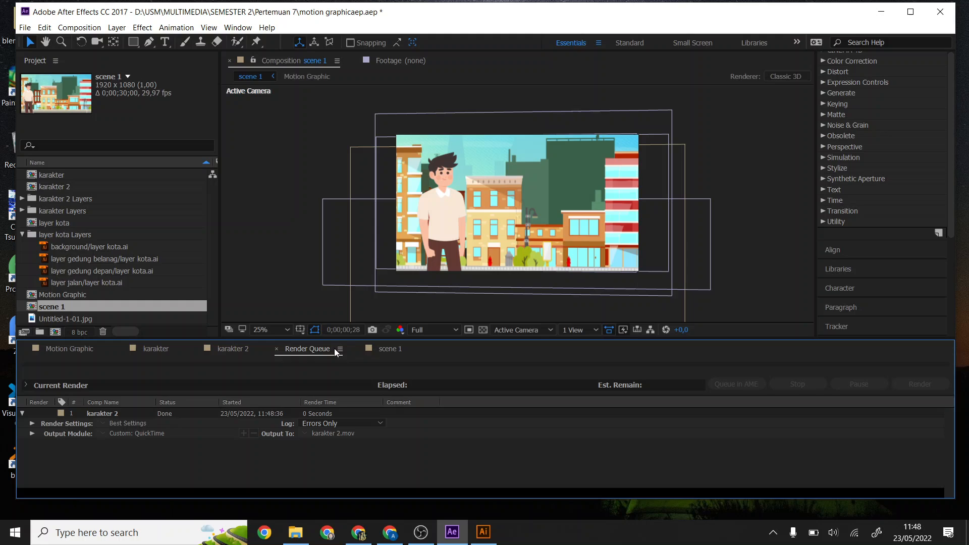
pyautogui.click(380, 350)
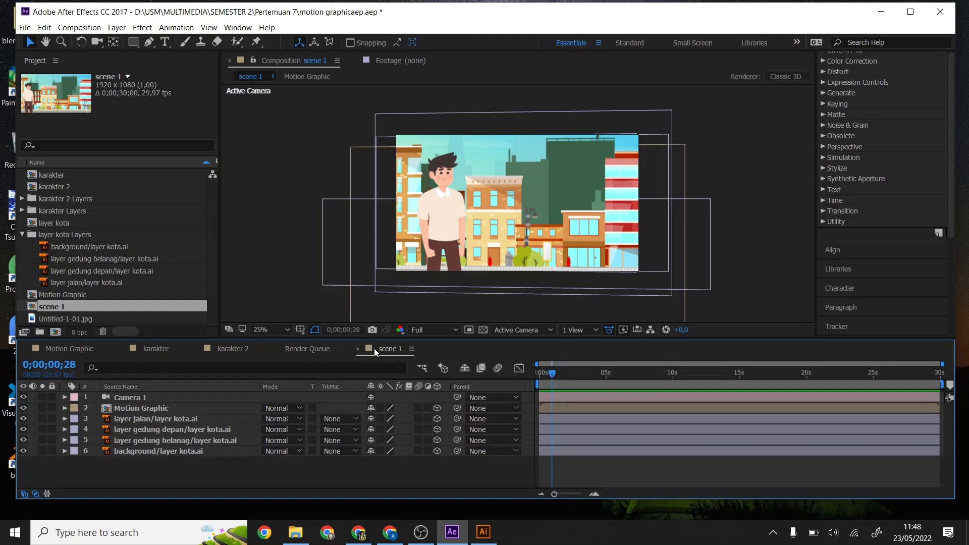
pyautogui.click(218, 349)
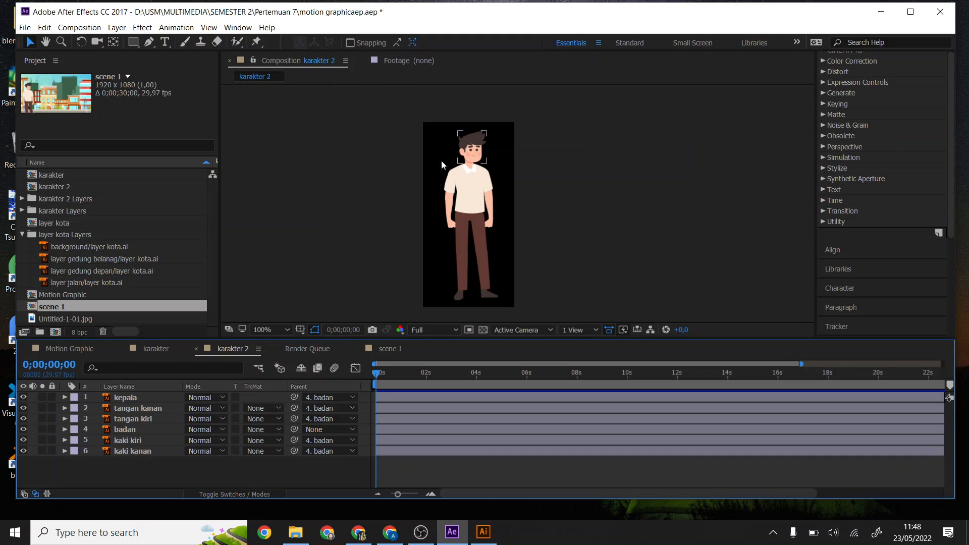
pyautogui.click(453, 532)
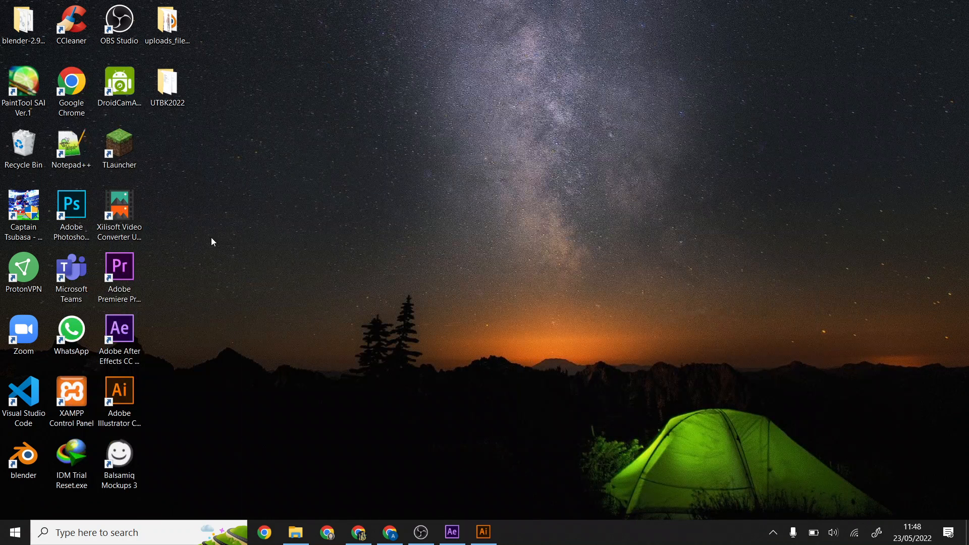
pyautogui.click(123, 268)
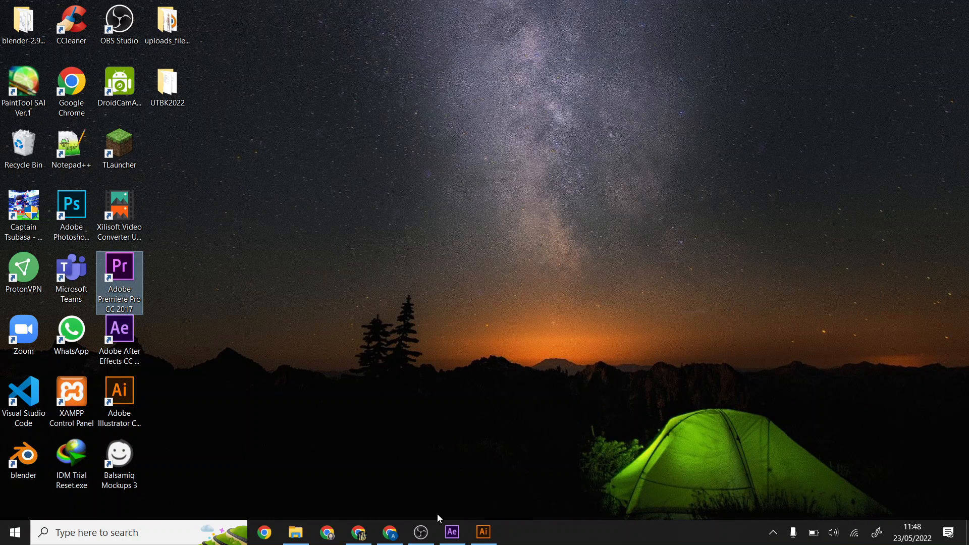
pyautogui.click(453, 532)
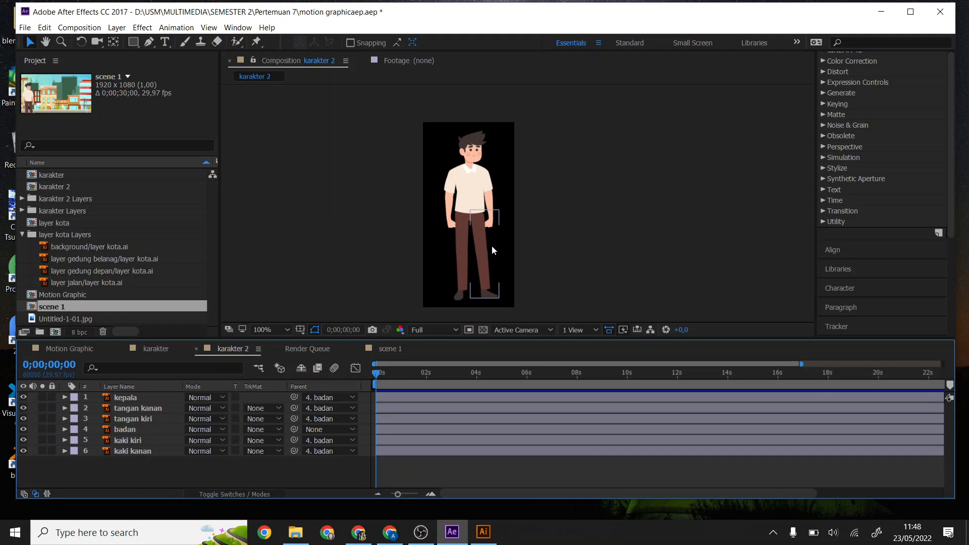
pyautogui.click(881, 11)
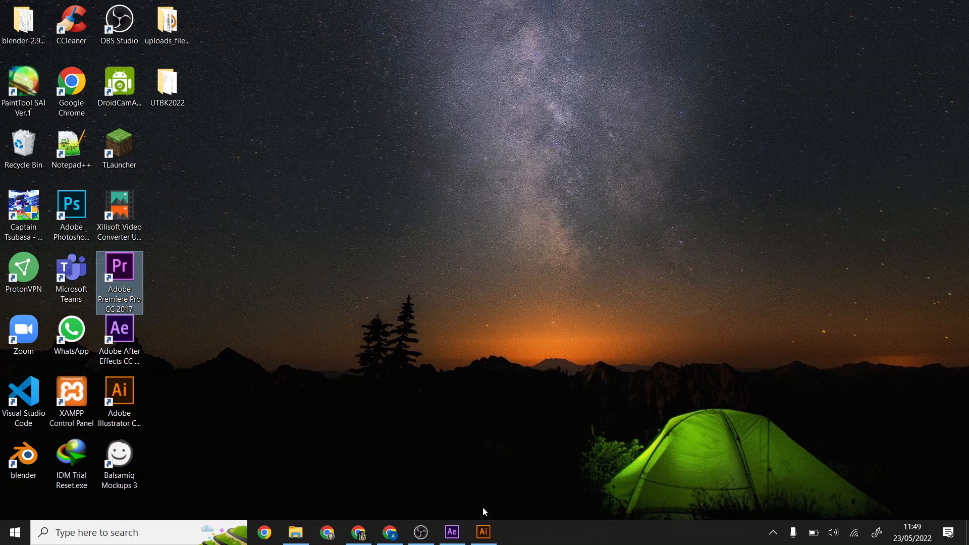
pyautogui.click(452, 532)
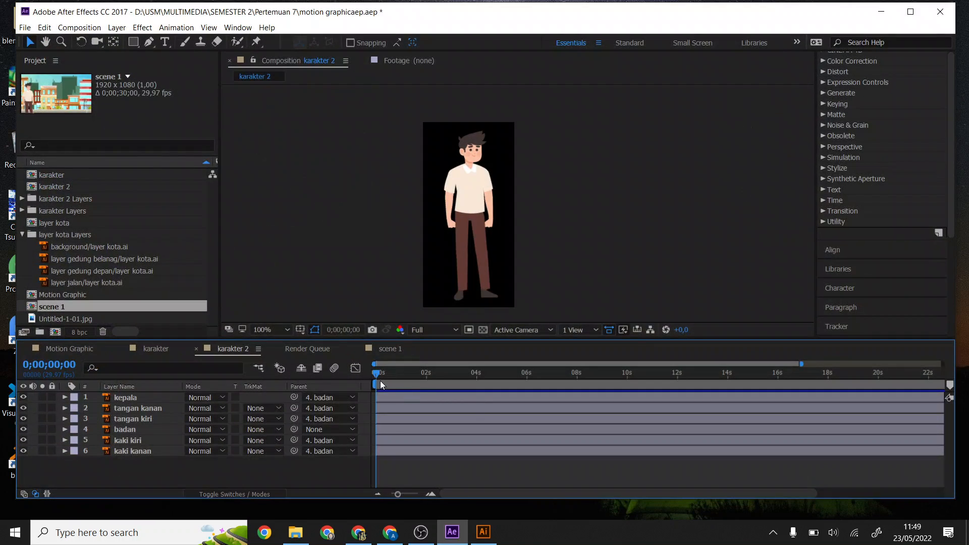
pyautogui.moveTo(380, 381)
pyautogui.mouseDown()
pyautogui.moveTo(397, 374)
pyautogui.moveTo(374, 376)
pyautogui.mouseUp()
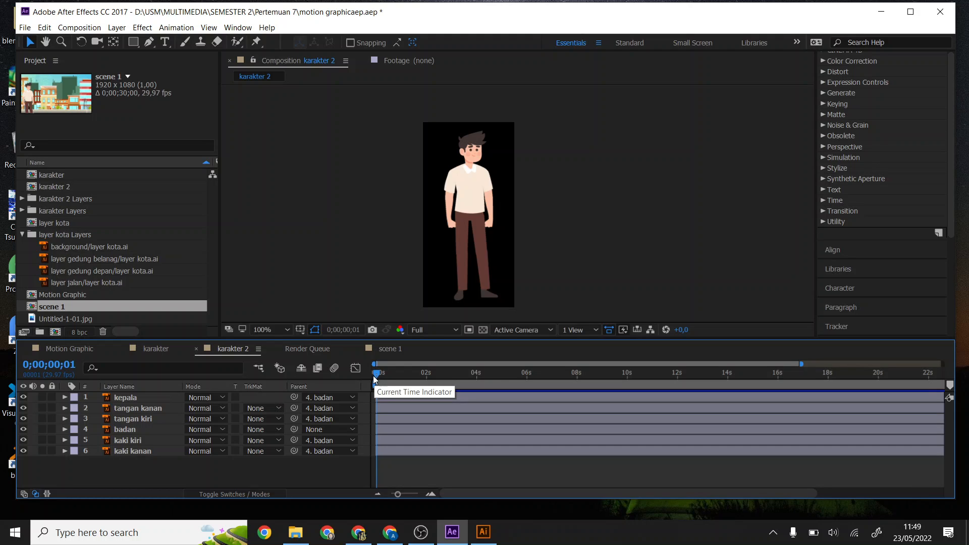
pyautogui.click(452, 531)
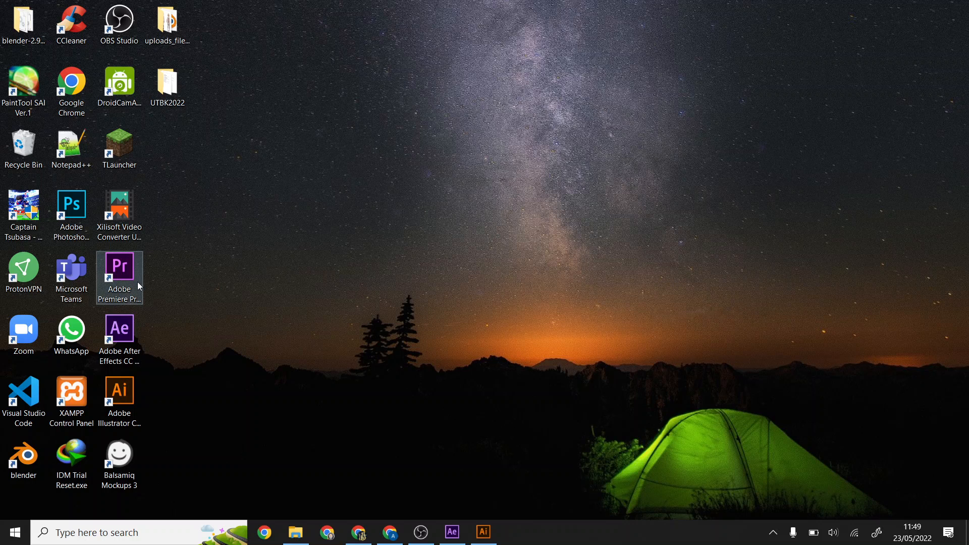
pyautogui.click(297, 533)
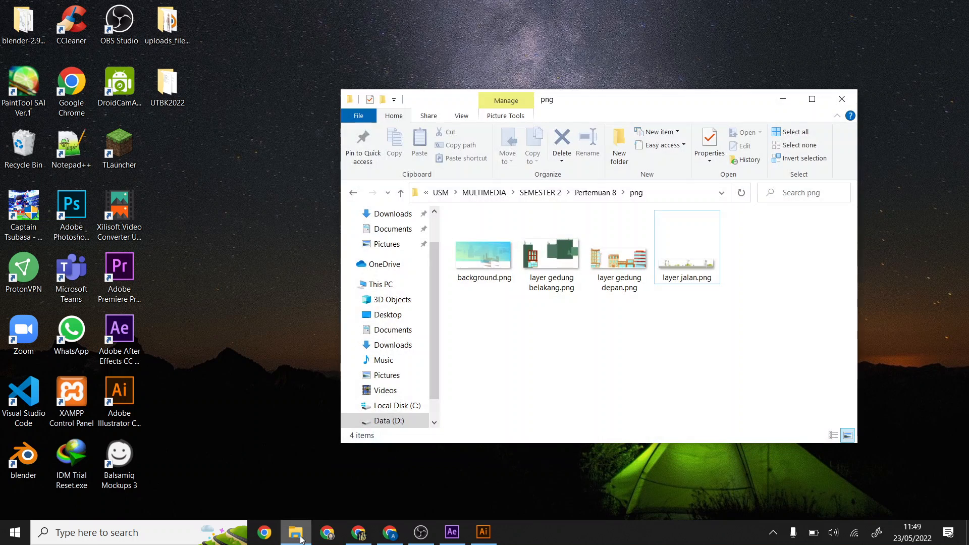
pyautogui.click(120, 275)
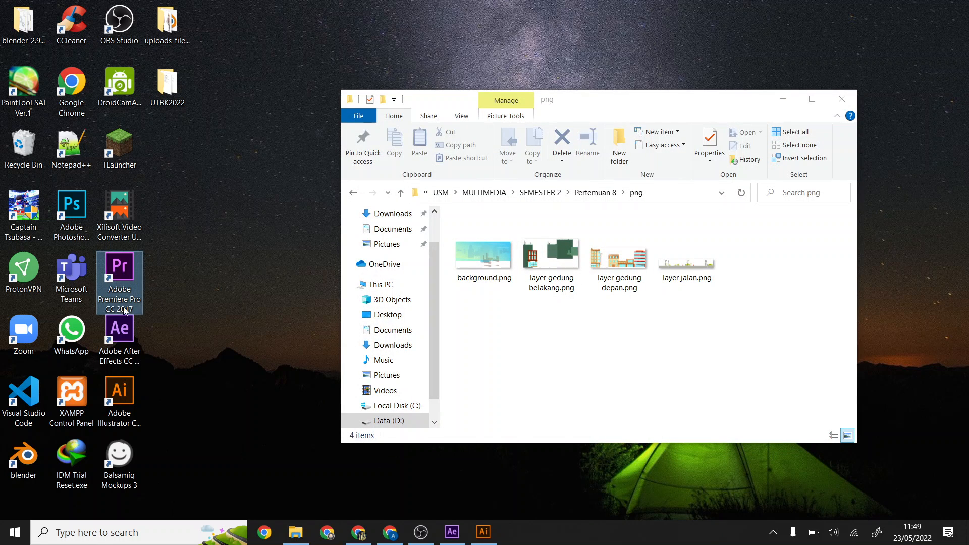
pyautogui.click(783, 99)
pyautogui.click(452, 531)
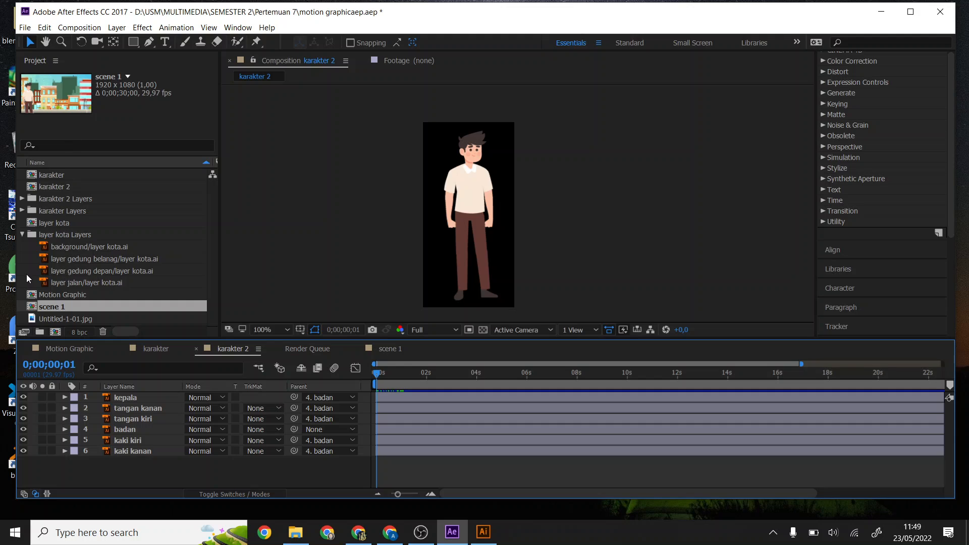
# Collapse the layer kota Layers folder and create a new composition, Comp 1, with the HDTV 1080 29.97 preset and a 0;00;30;00 duration
pyautogui.click(23, 235)
pyautogui.rightClick(57, 306)
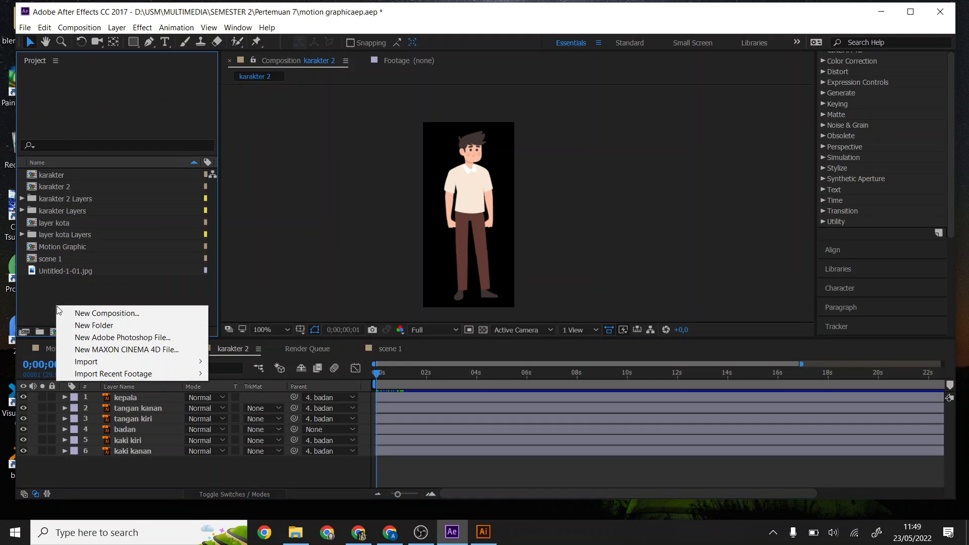
pyautogui.click(79, 314)
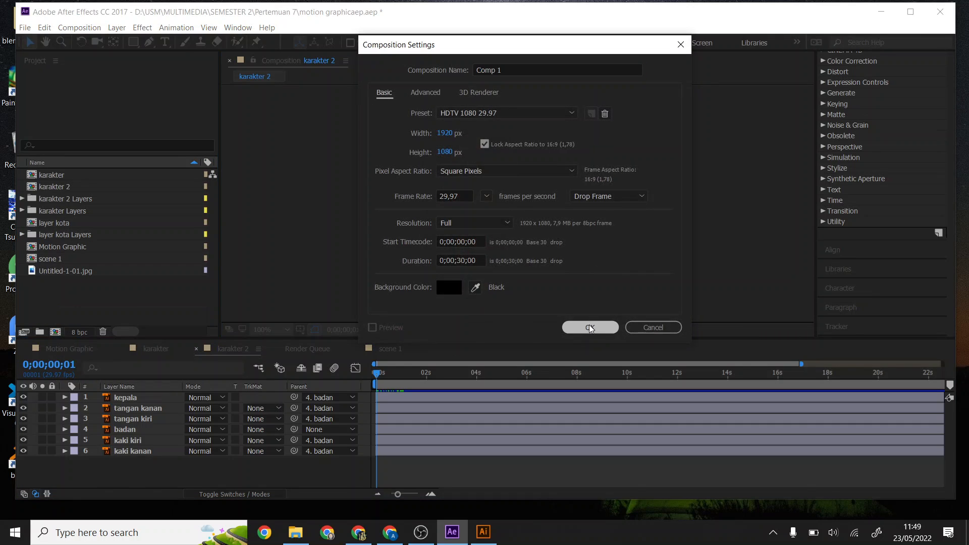
pyautogui.click(575, 326)
pyautogui.scroll(-3, 453, 252)
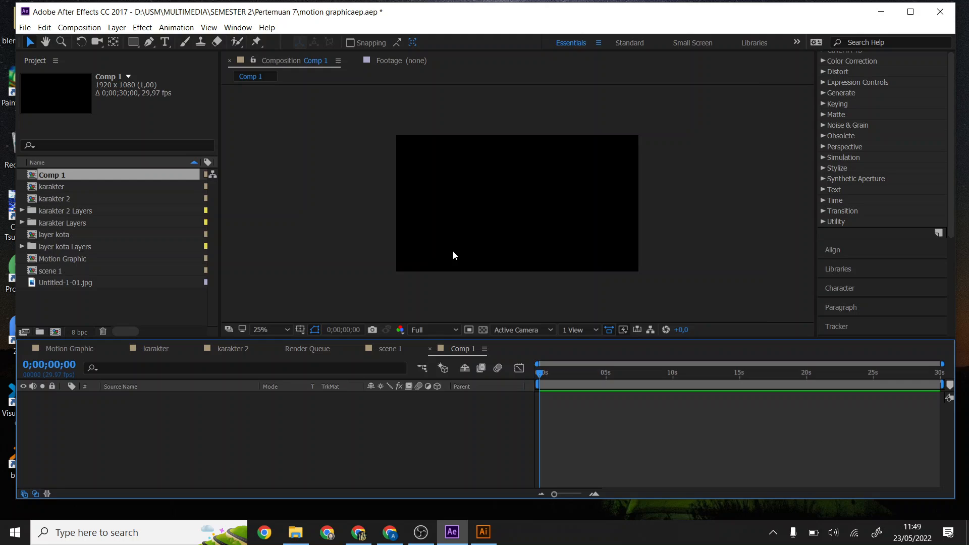
# Add a text layer reading "JUDUL VIDEO" in the upper-left area of the Comp 1 frame
pyautogui.click(164, 42)
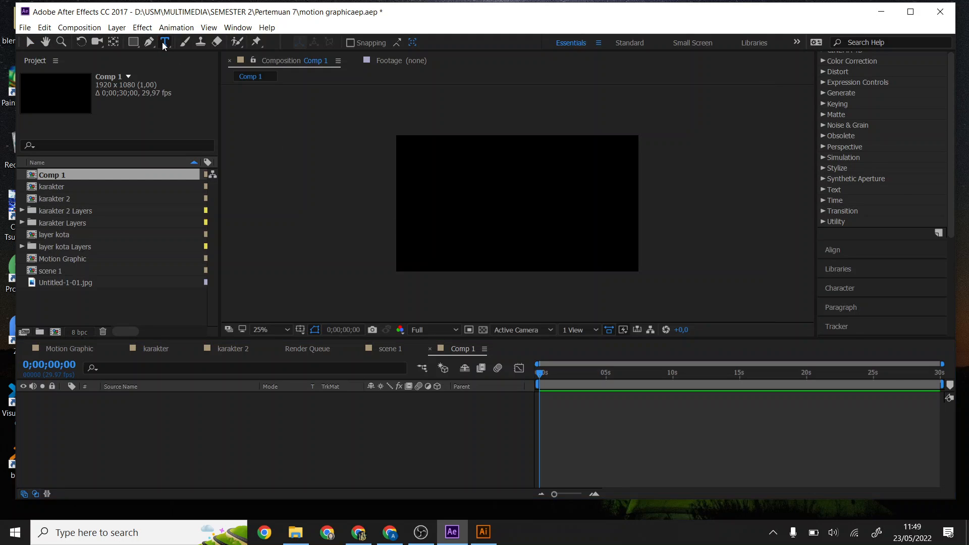
pyautogui.click(430, 165)
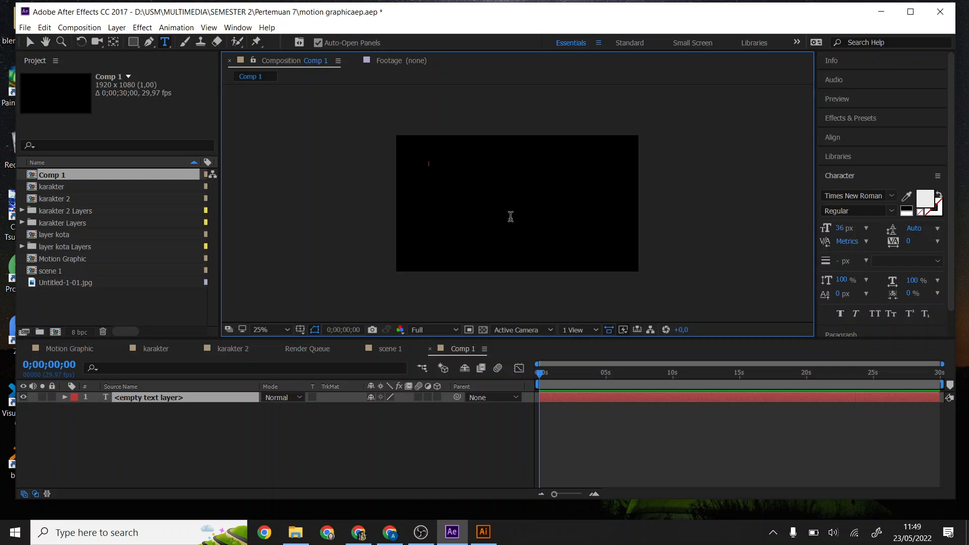
pyautogui.write('JUDUL')
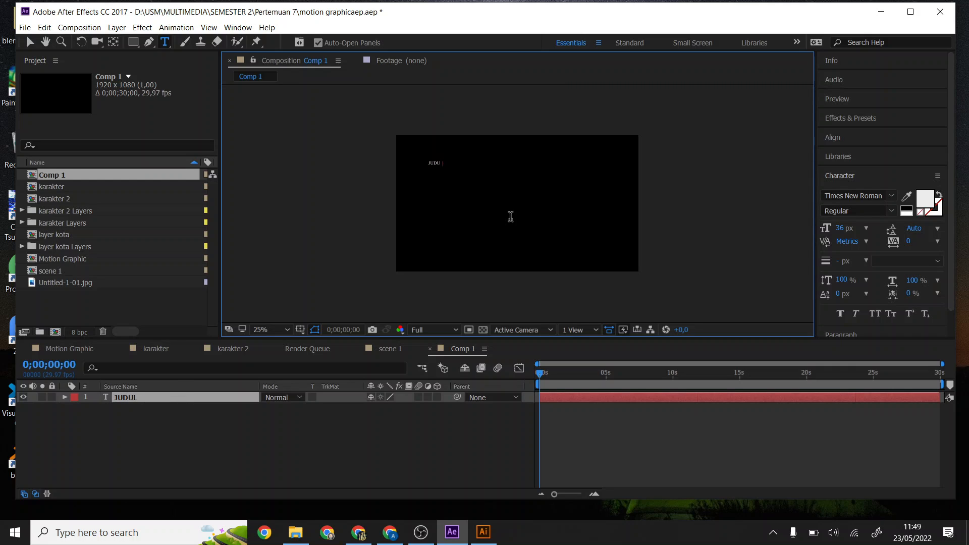
pyautogui.write(' VIDEO')
# Try redocking and resizing the Tools panel around the Project and Composition panels
pyautogui.moveTo(18, 45); pyautogui.dragTo(95, 90)
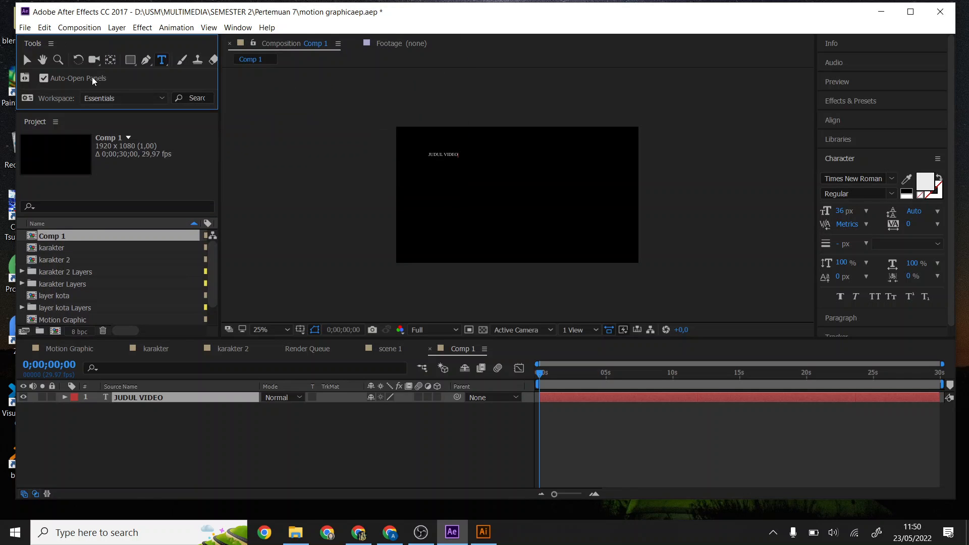
pyautogui.moveTo(34, 44); pyautogui.dragTo(211, 144)
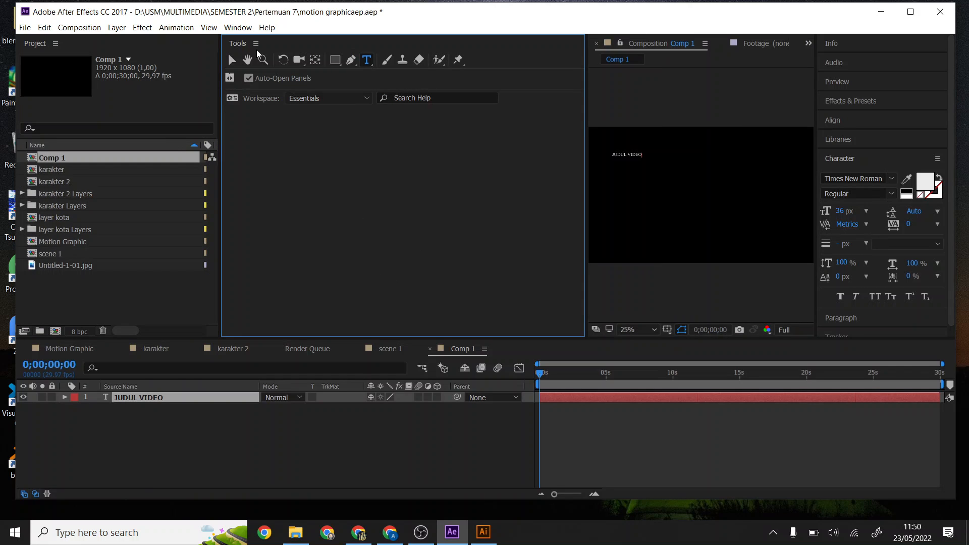
pyautogui.moveTo(244, 46); pyautogui.dragTo(227, 272)
pyautogui.moveTo(585, 121); pyautogui.dragTo(399, 121)
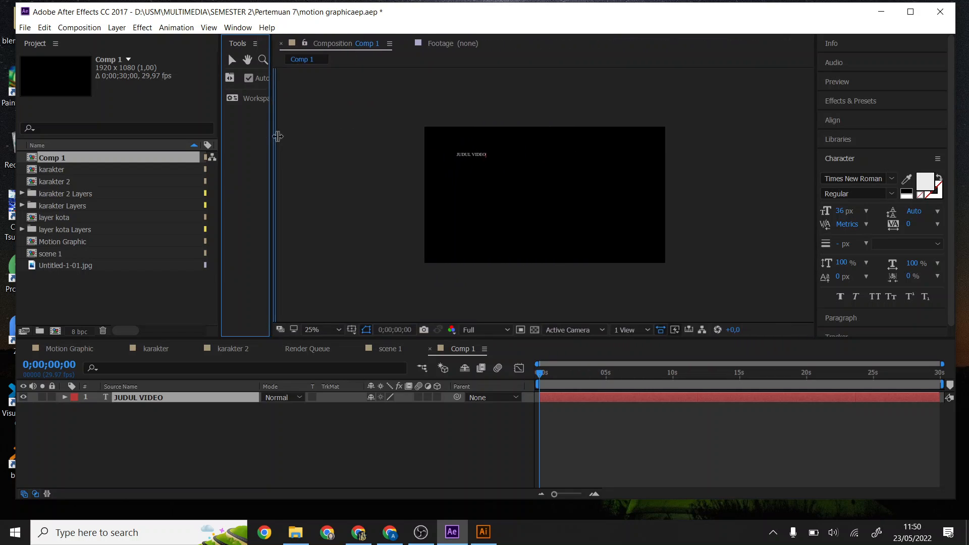
pyautogui.moveTo(238, 44); pyautogui.dragTo(22, 180)
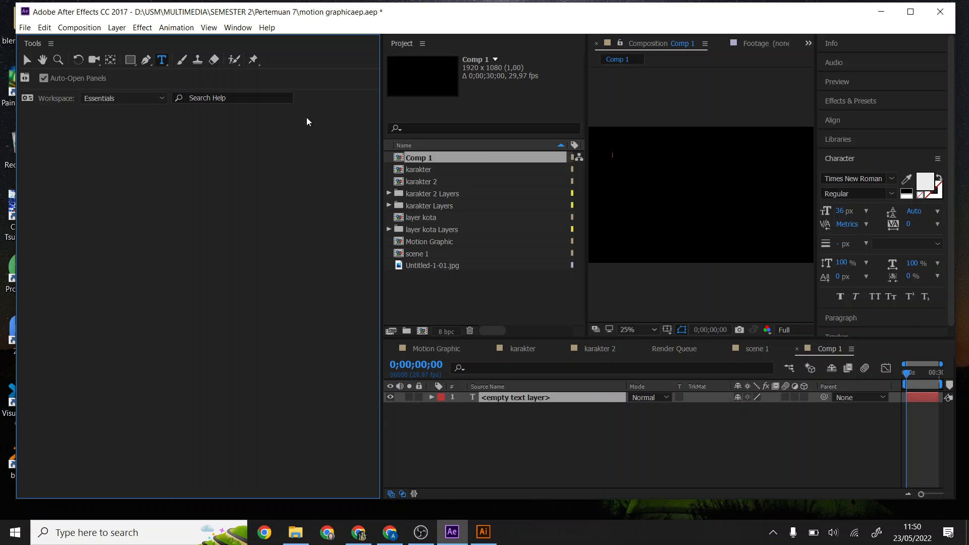
pyautogui.moveTo(381, 71); pyautogui.dragTo(55, 97)
pyautogui.click(55, 96)
pyautogui.moveTo(36, 44); pyautogui.dragTo(69, 71)
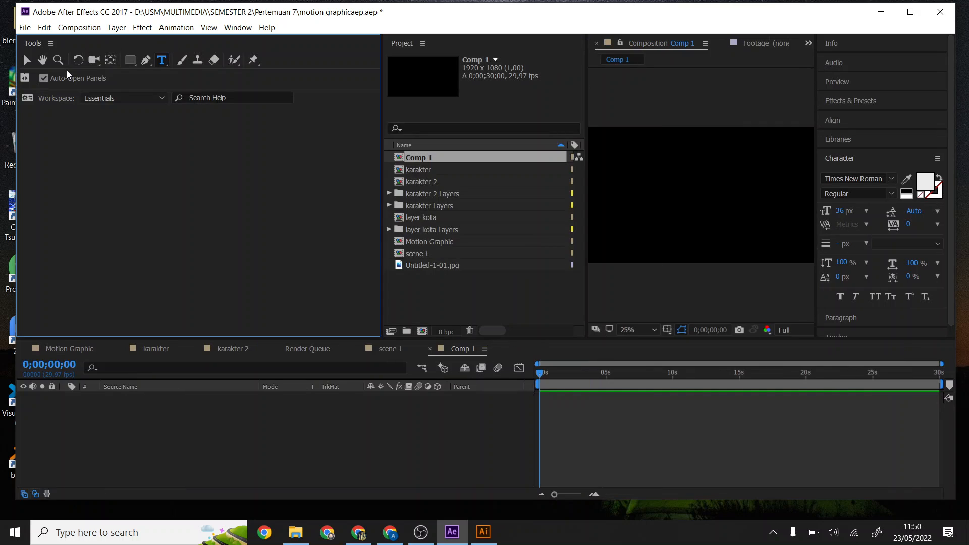
# Reset the Essentials workspace to its saved layout
pyautogui.click(246, 30)
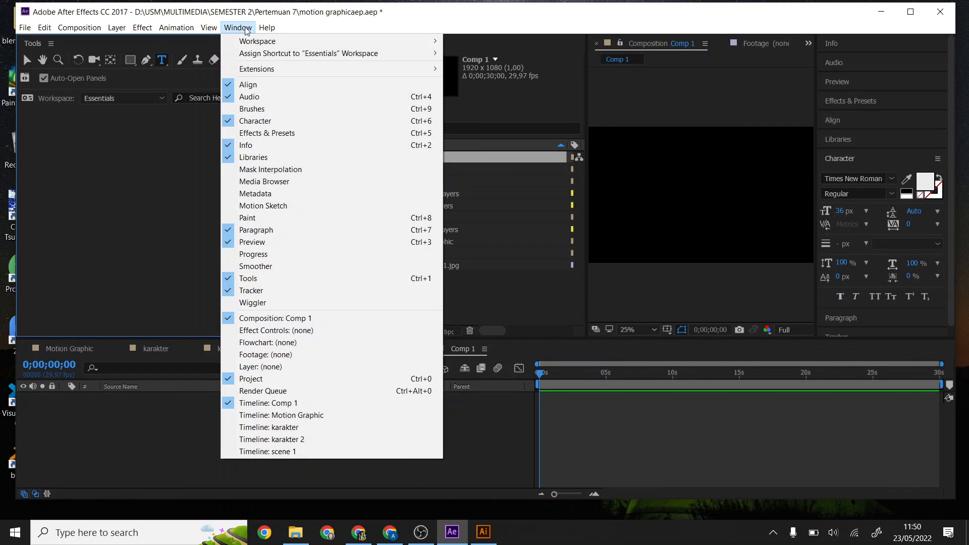
pyautogui.click(125, 183)
pyautogui.click(237, 28)
pyautogui.moveTo(337, 47)
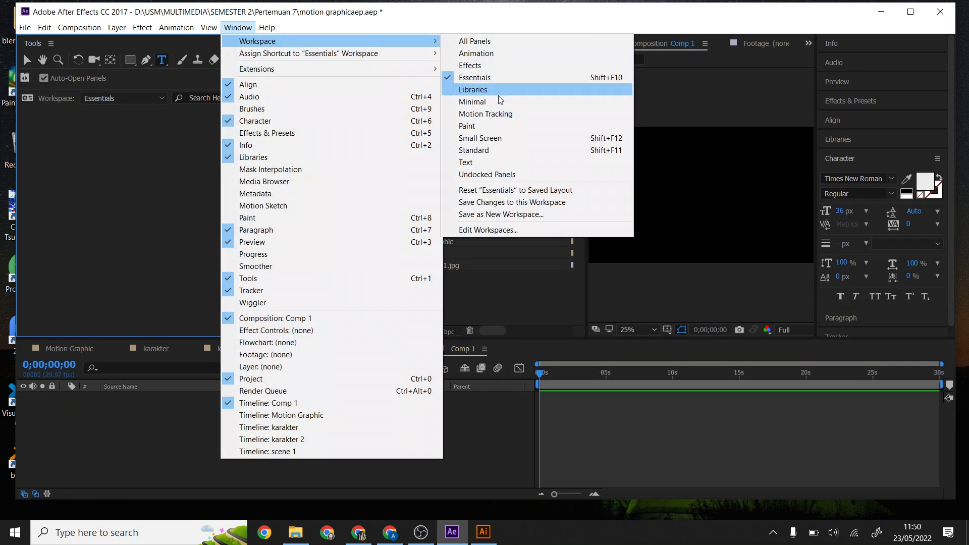
pyautogui.click(561, 195)
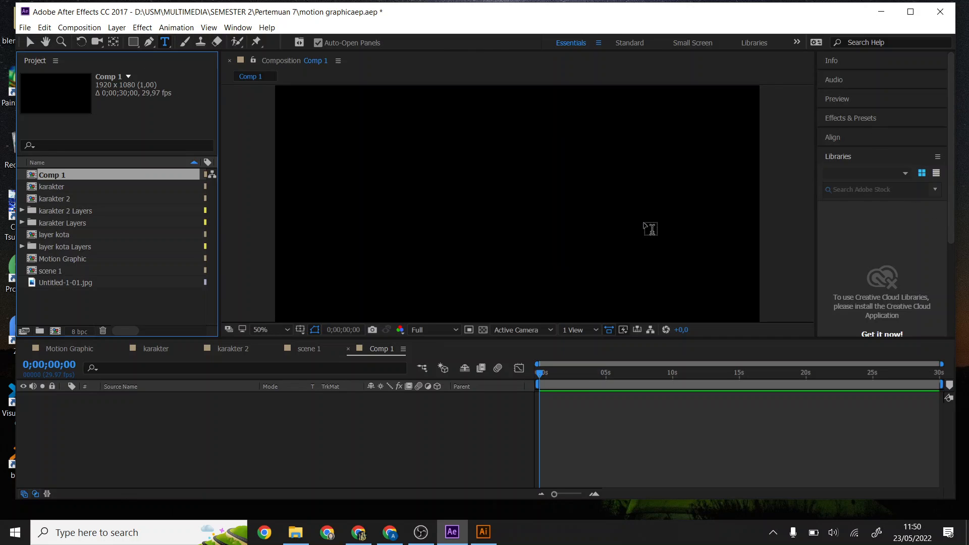
pyautogui.click(238, 28)
pyautogui.moveTo(338, 41)
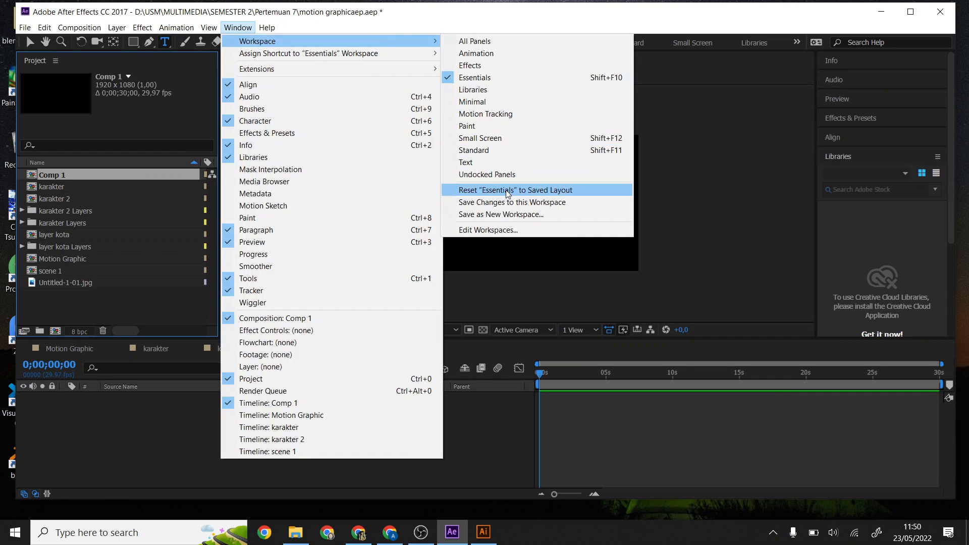
pyautogui.click(707, 177)
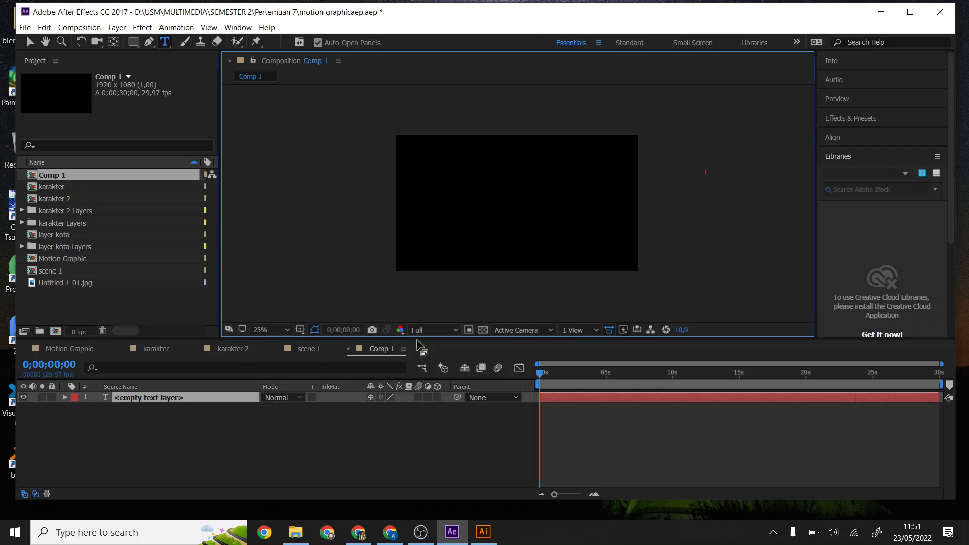
pyautogui.click(242, 436)
pyautogui.click(208, 399)
pyautogui.press('Delete')
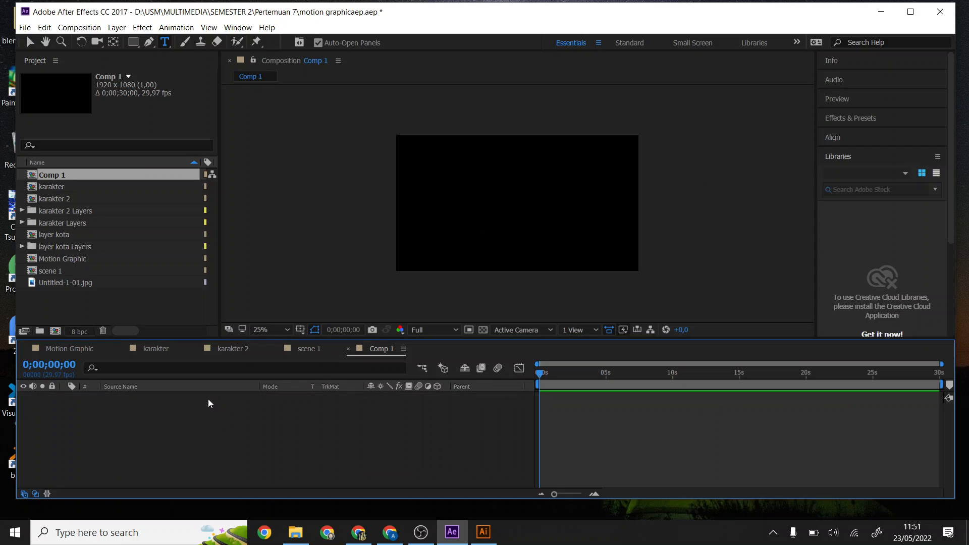
# Add the title text "JUDUL VIDEO" as a text layer in the empty Comp 1, starting near the frame's upper-left corner
pyautogui.click(423, 165)
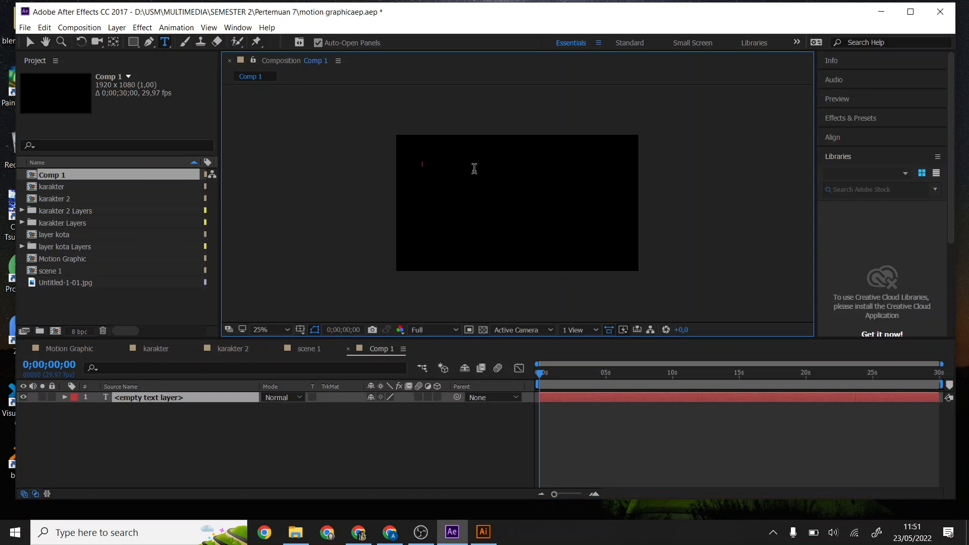
pyautogui.write('JUDUL VO')
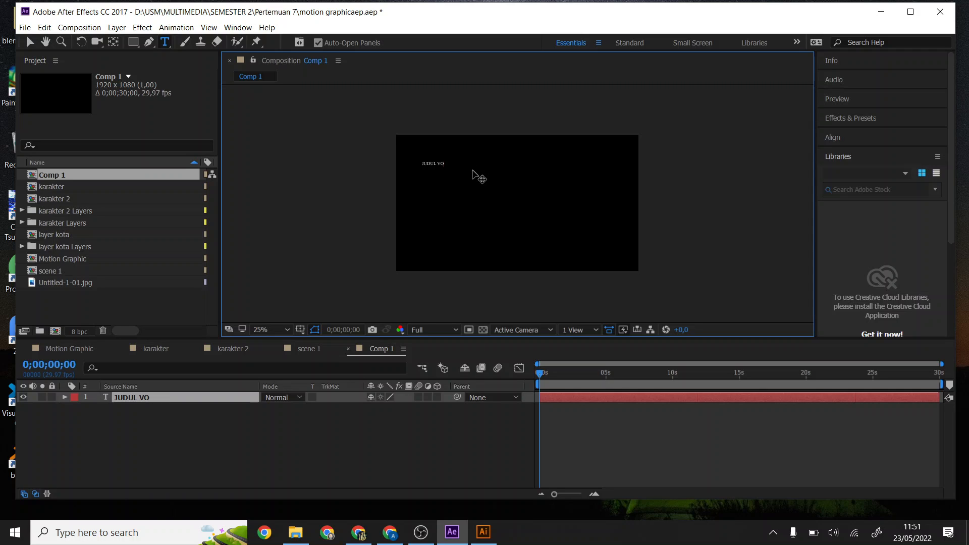
pyautogui.press('BackSpace')
pyautogui.write('IDEO')
# Enlarge the JUDUL VIDEO text to most of the frame's width and move it to the centre of the frame
pyautogui.click(29, 42)
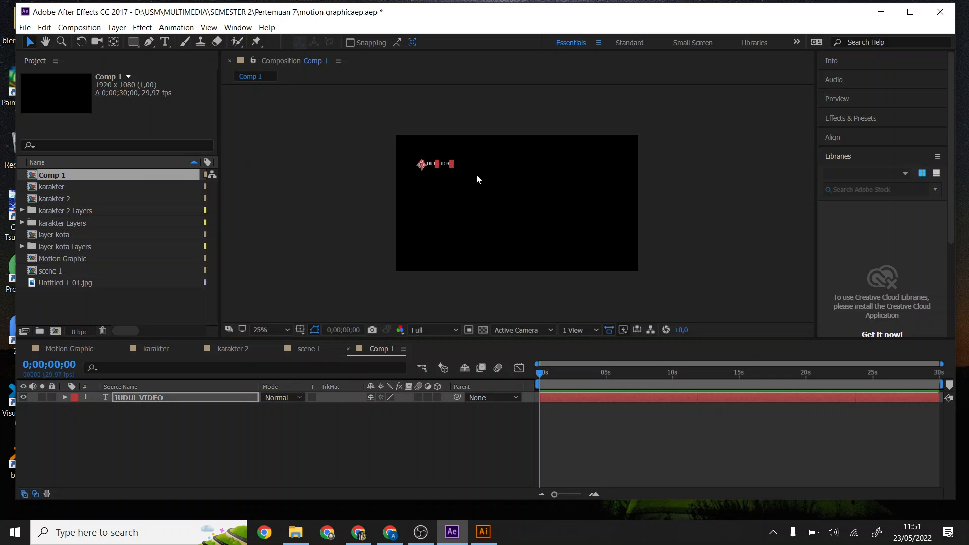
pyautogui.moveTo(449, 165); pyautogui.dragTo(617, 134)
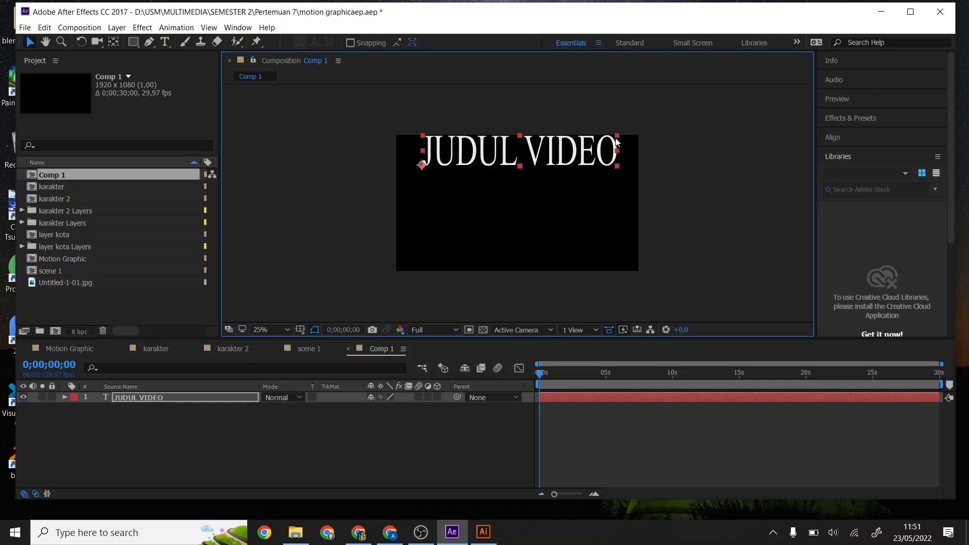
pyautogui.moveTo(539, 162); pyautogui.dragTo(540, 214)
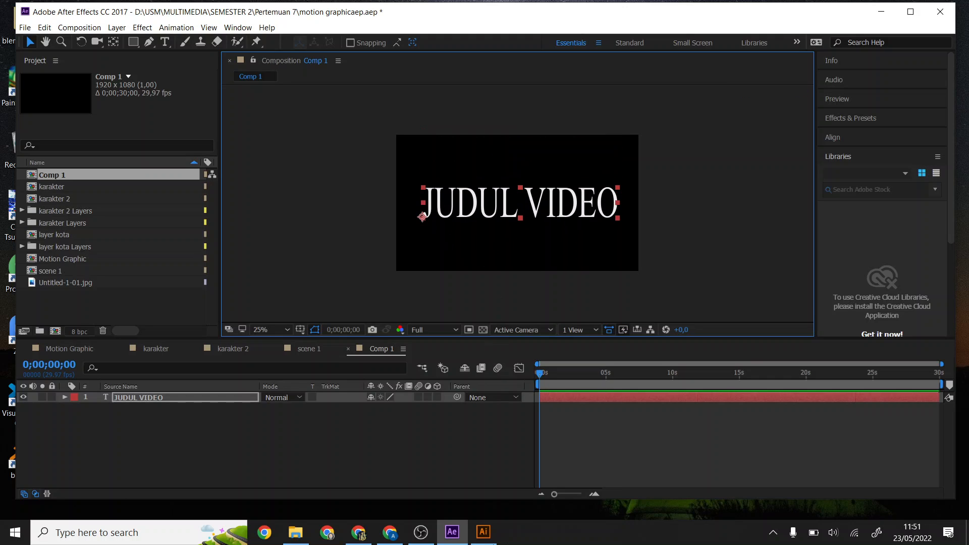
pyautogui.moveTo(459, 540)
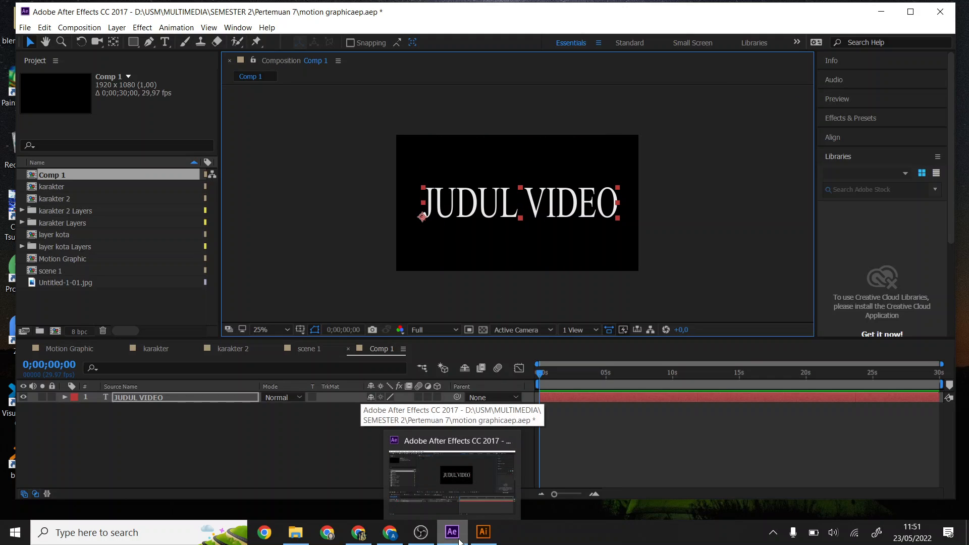
pyautogui.click(460, 539)
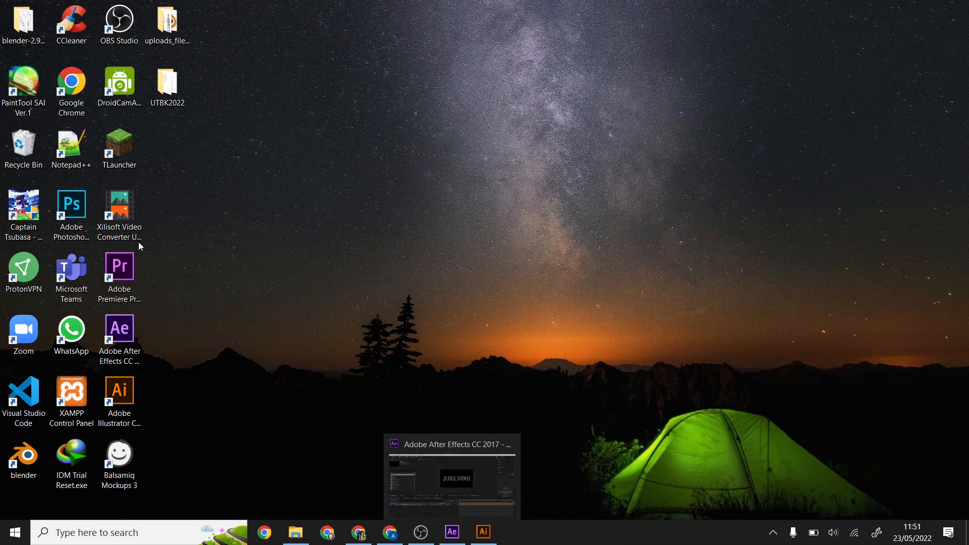
pyautogui.click(452, 532)
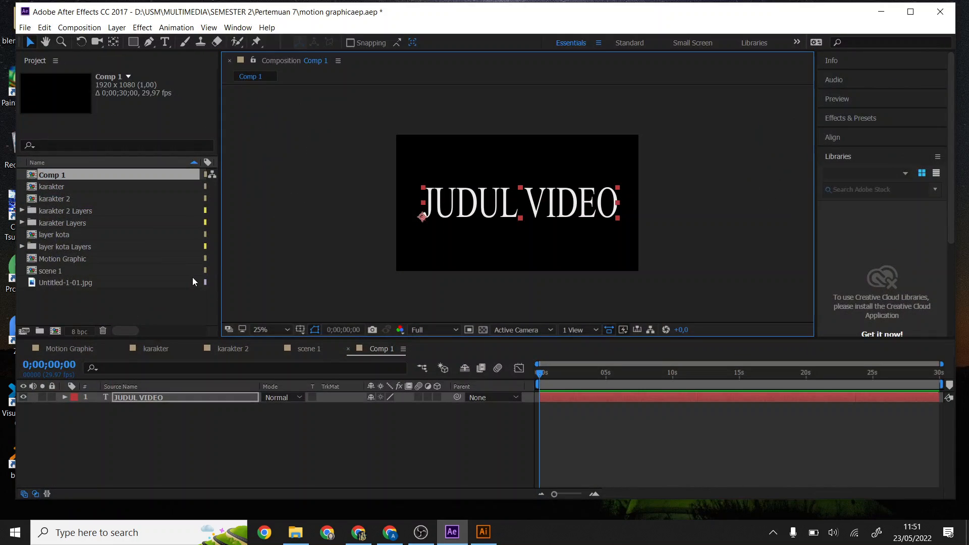
# Import the video file ayam 2.mp4 from the Data (D:) drive into the project
pyautogui.doubleClick(148, 319)
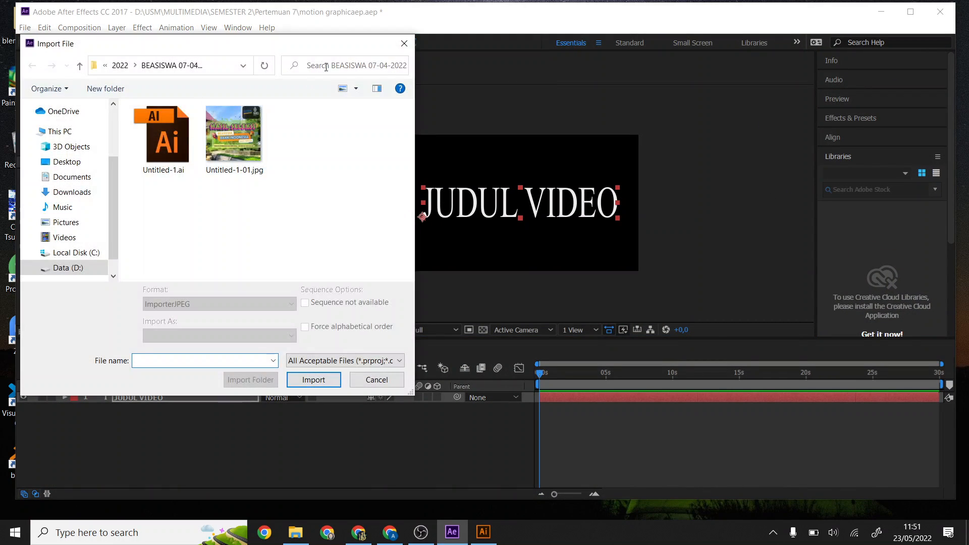
pyautogui.click(120, 66)
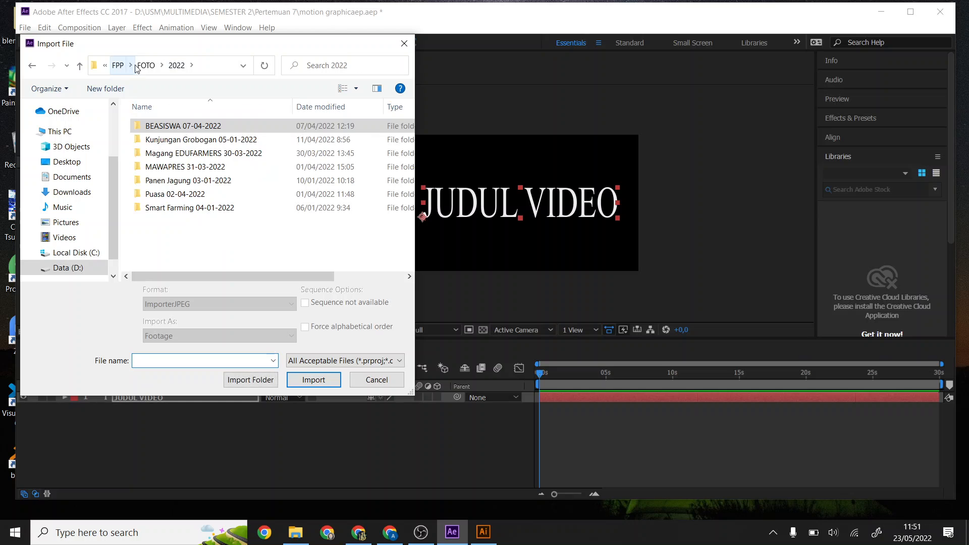
pyautogui.click(132, 65)
pyautogui.click(140, 66)
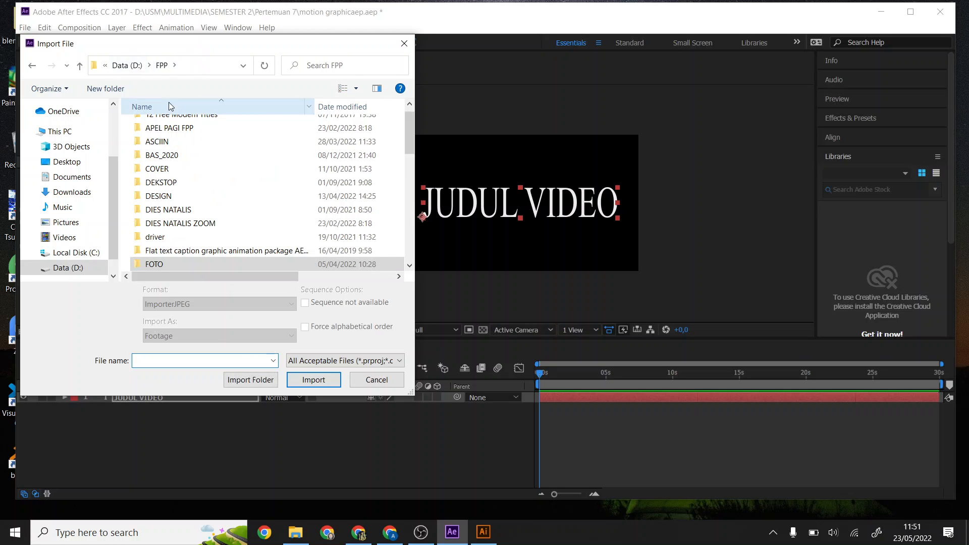
pyautogui.scroll(-10, 218, 212)
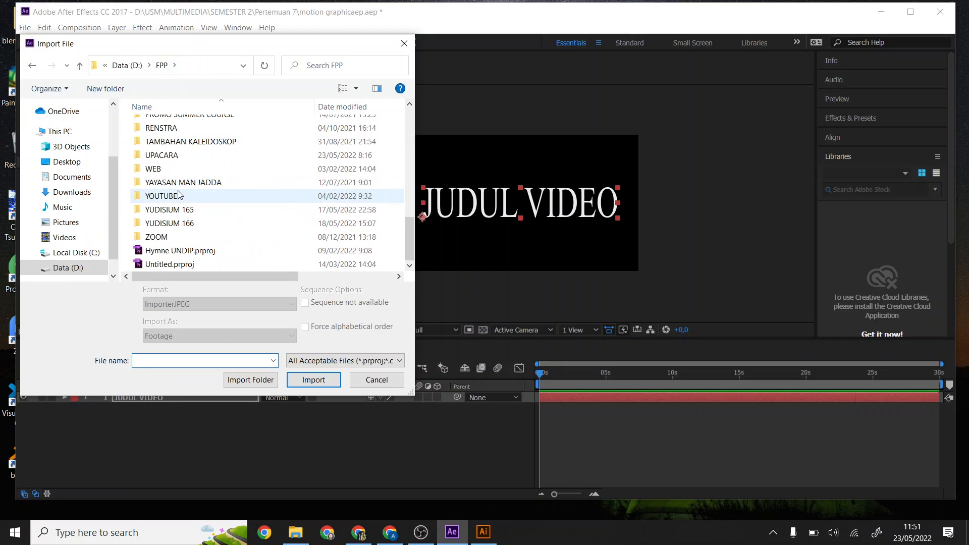
pyautogui.click(126, 65)
pyautogui.scroll(-5, 189, 181)
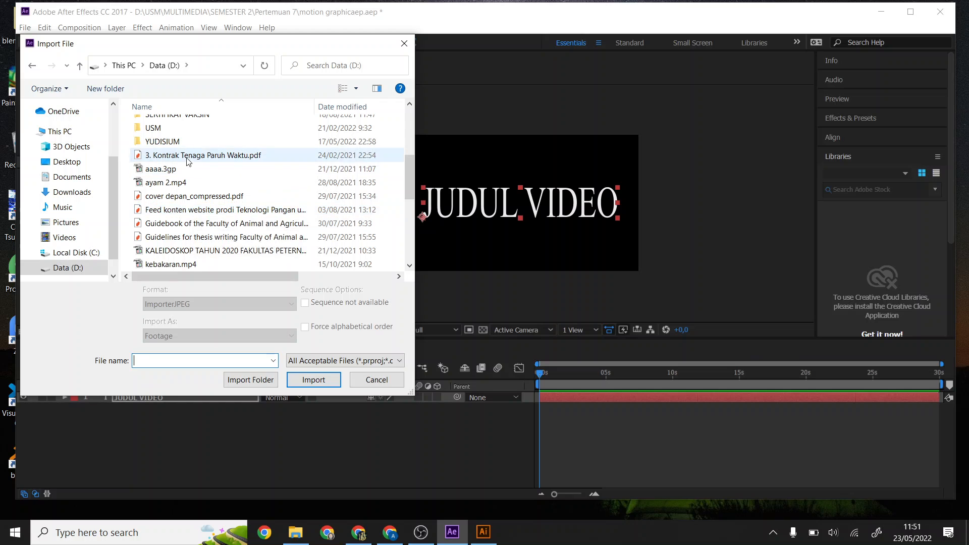
pyautogui.doubleClick(185, 180)
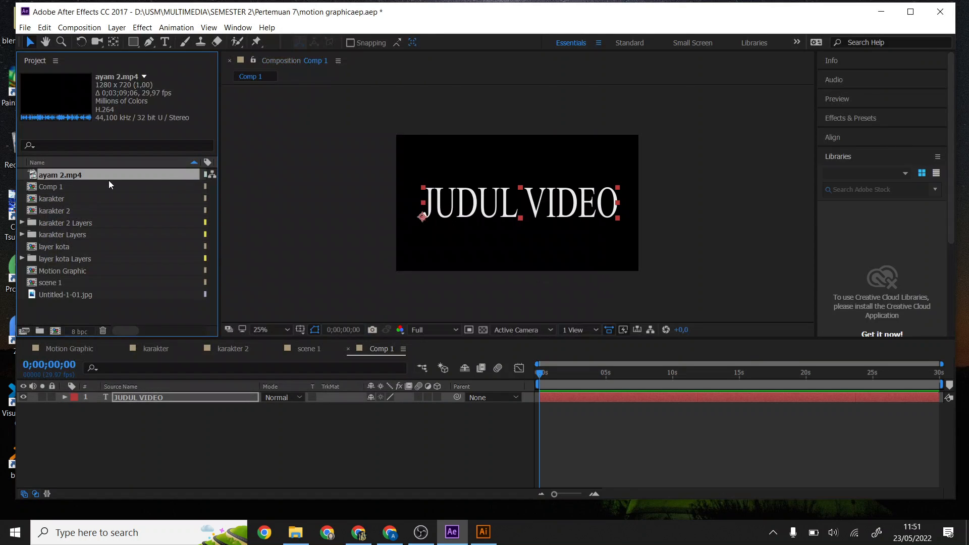
# Add ayam 2.mp4 to Comp 1 above the JUDUL VIDEO layer and preview it up to 0;00;03;05
pyautogui.doubleClick(92, 176)
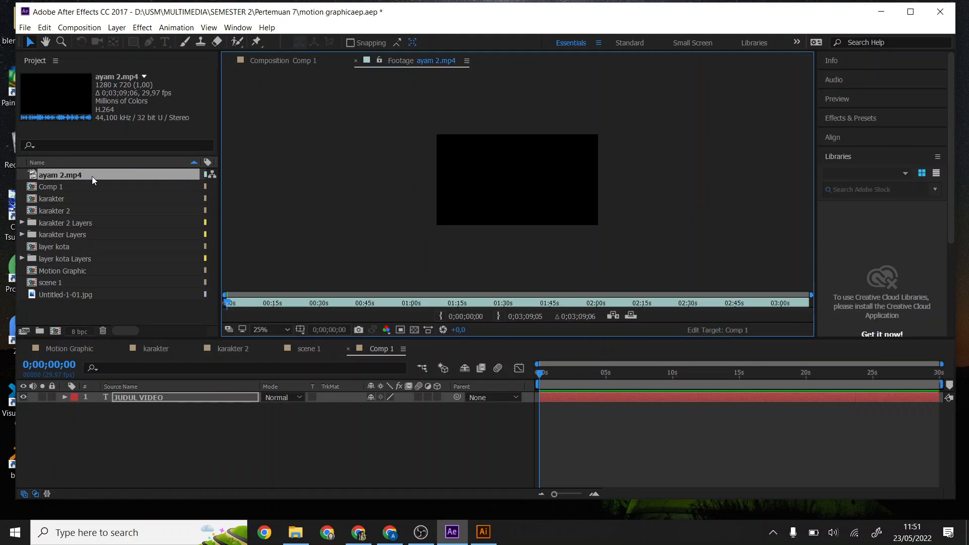
pyautogui.click(548, 373)
pyautogui.press('.')
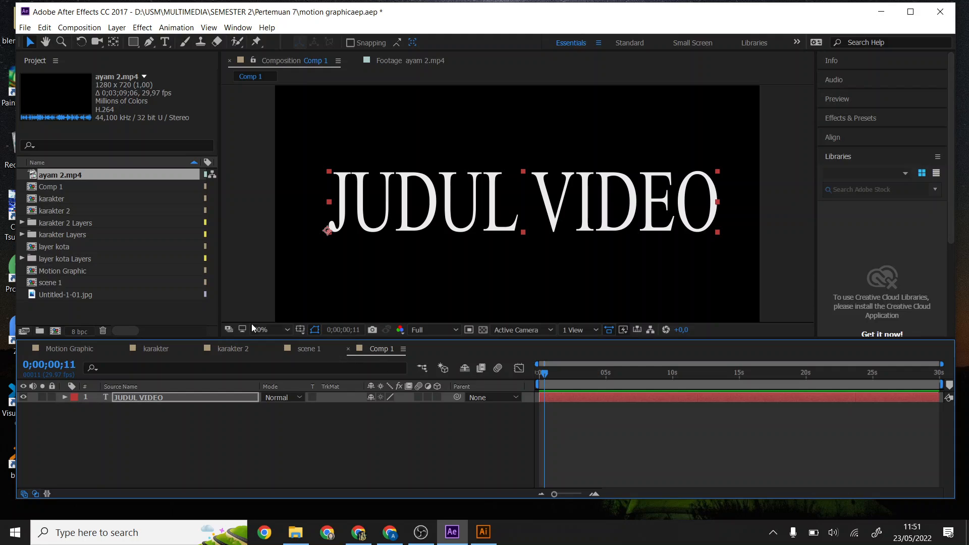
pyautogui.doubleClick(45, 174)
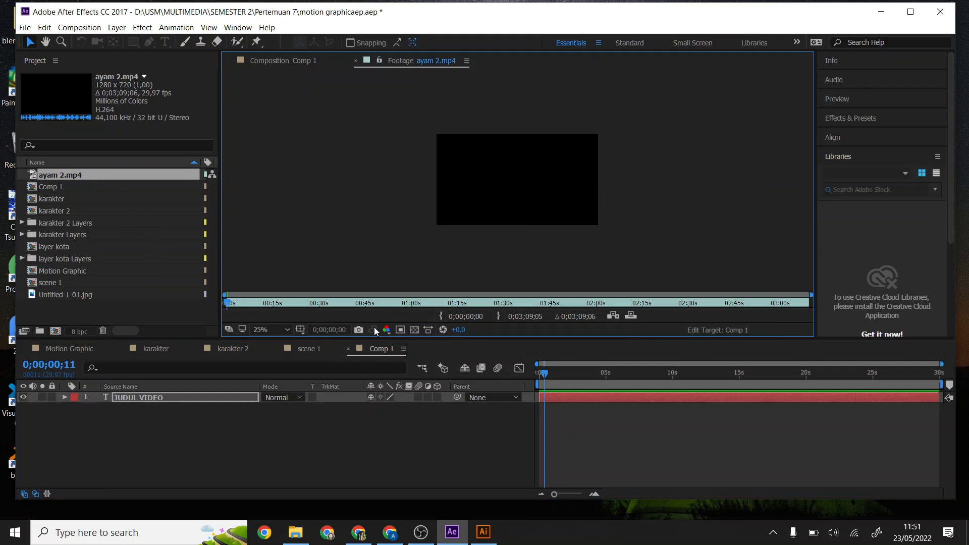
pyautogui.moveTo(91, 174); pyautogui.dragTo(136, 399)
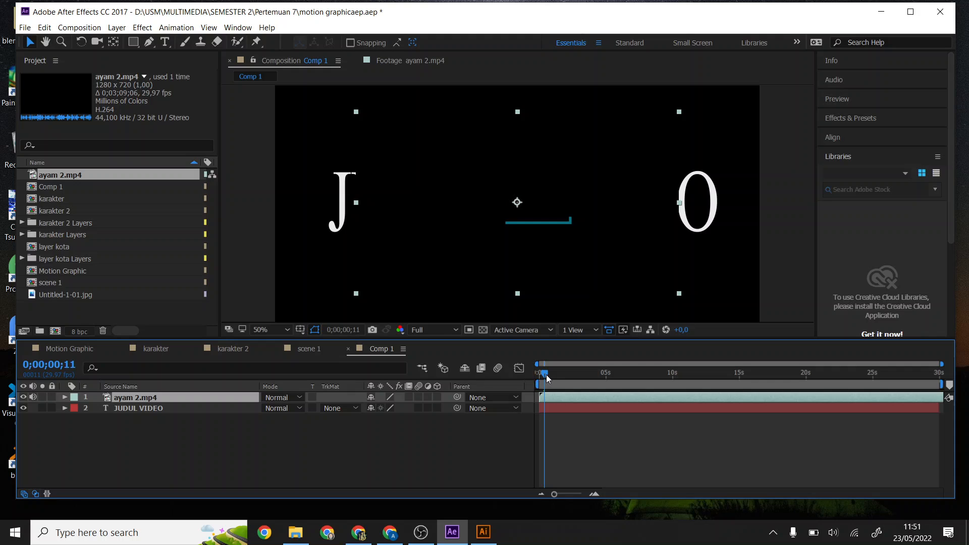
pyautogui.moveTo(547, 374); pyautogui.dragTo(582, 374)
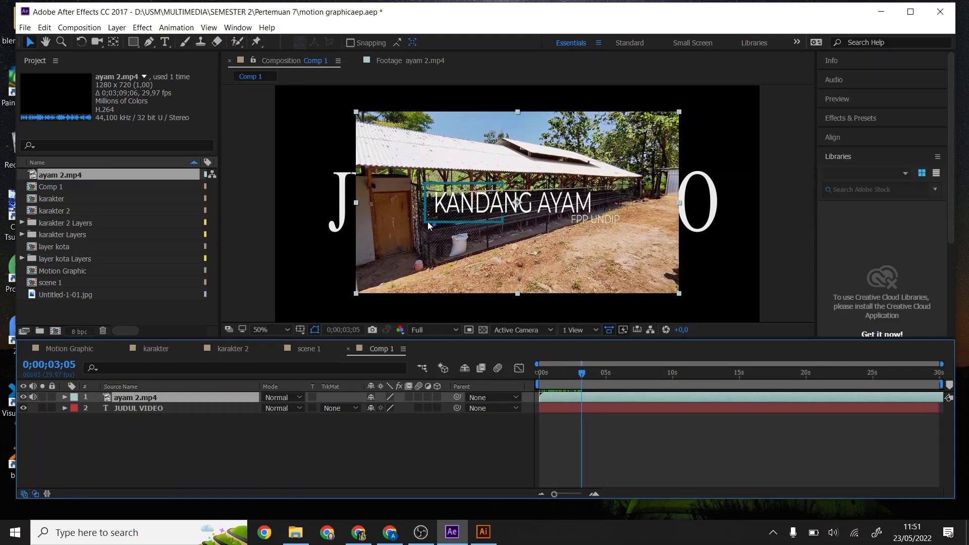
# Return to about 0;00;00;10 and delete the ayam 2.mp4 layer from Comp 1
pyautogui.click(280, 181)
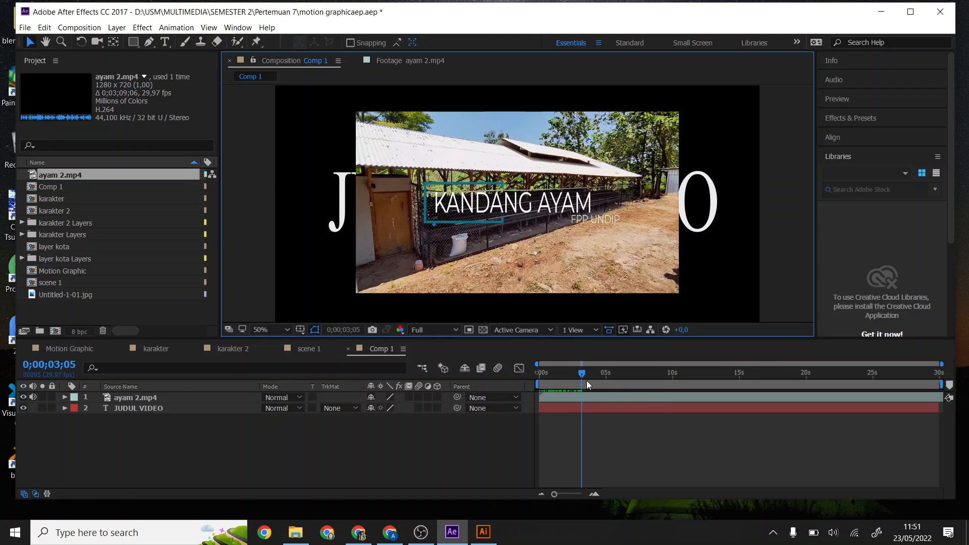
pyautogui.moveTo(584, 379); pyautogui.dragTo(542, 370)
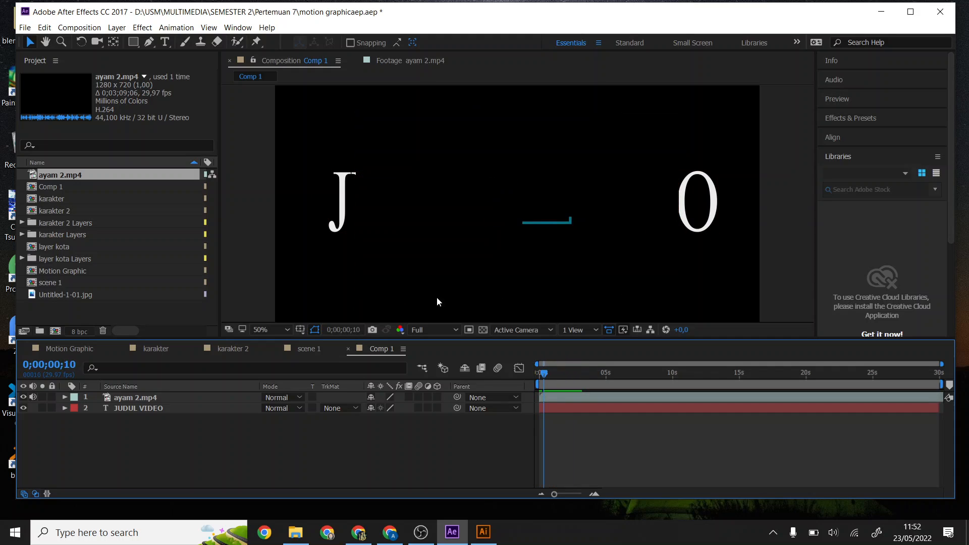
pyautogui.click(463, 253)
pyautogui.press('Delete')
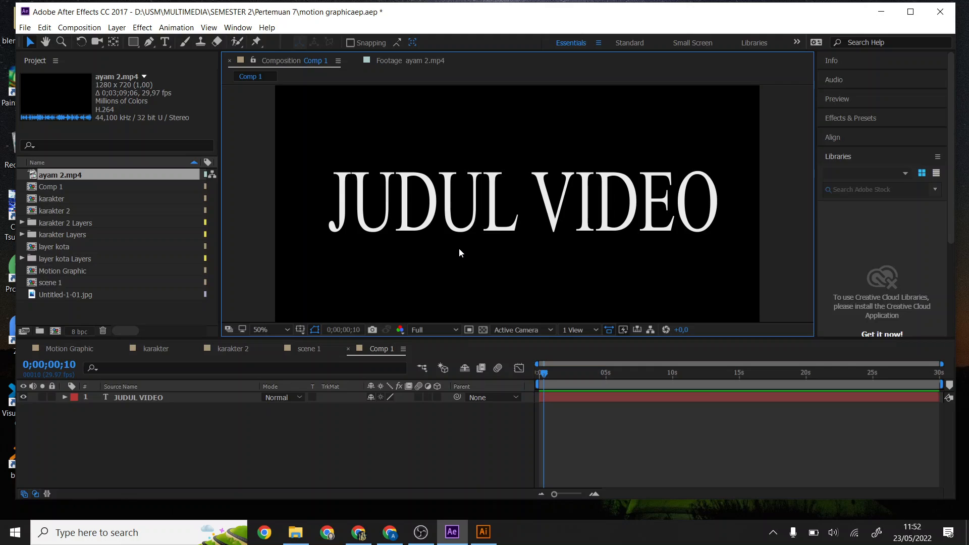
# Try scaling the JUDUL VIDEO text from its lower-right corner, and undo the change
pyautogui.click(459, 226)
pyautogui.moveTo(719, 232); pyautogui.dragTo(712, 235)
pyautogui.hotkey('ctrl', 'z')
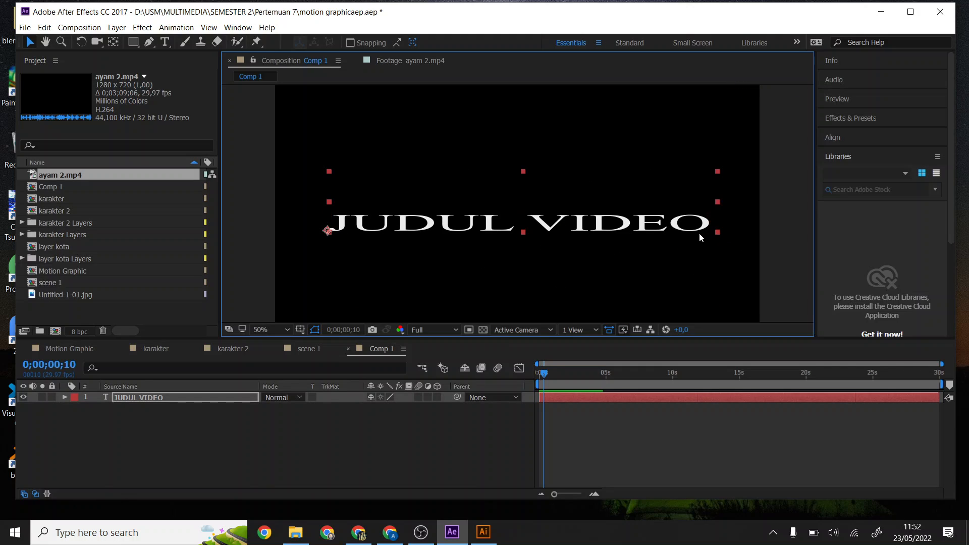
# Place ayam 2.mp4 directly in the composition frame, preview it at 0;00;02;17, and delete the layer
pyautogui.moveTo(88, 176); pyautogui.dragTo(530, 226)
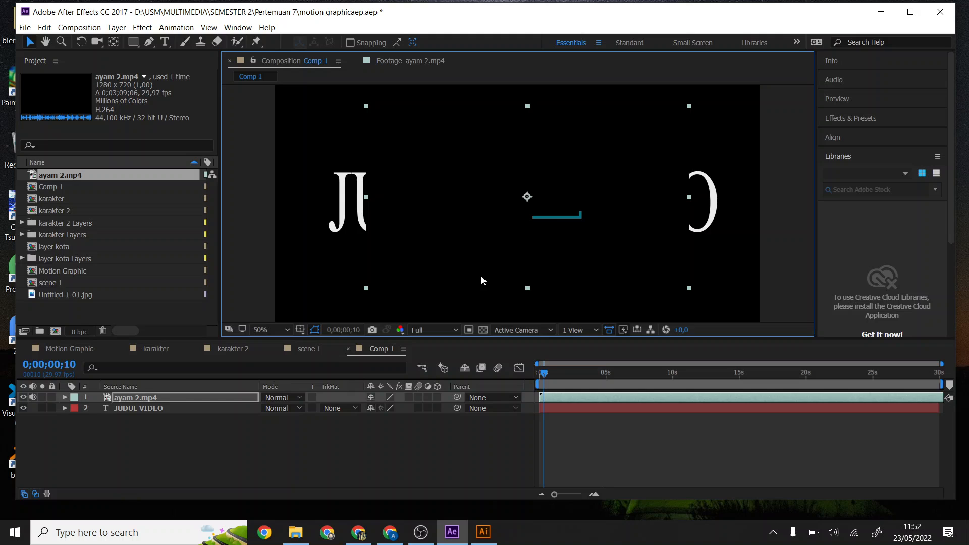
pyautogui.click(540, 378)
pyautogui.moveTo(541, 378); pyautogui.dragTo(573, 385)
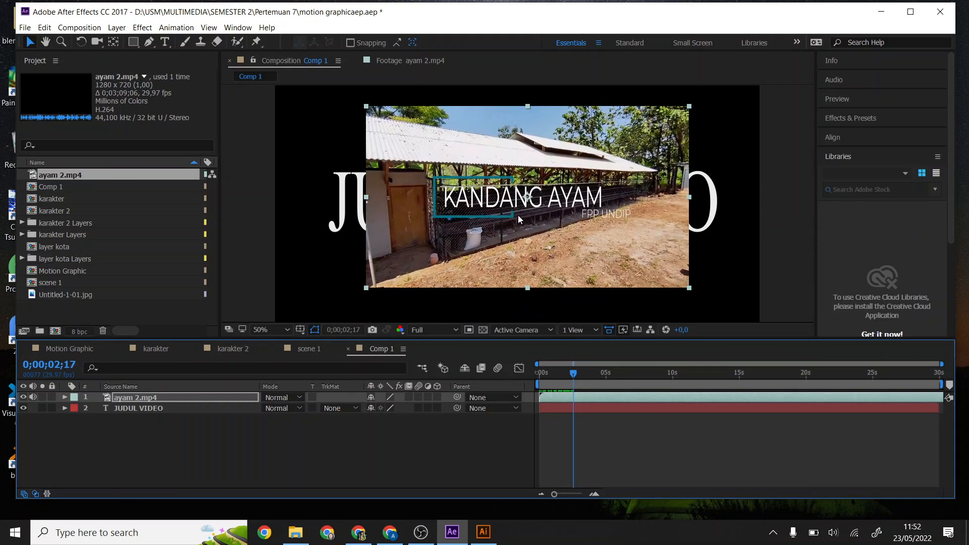
pyautogui.press('Delete')
# Move the JUDUL VIDEO layer's anchor point to about the text's middle and scale the text down slightly around it
pyautogui.click(488, 196)
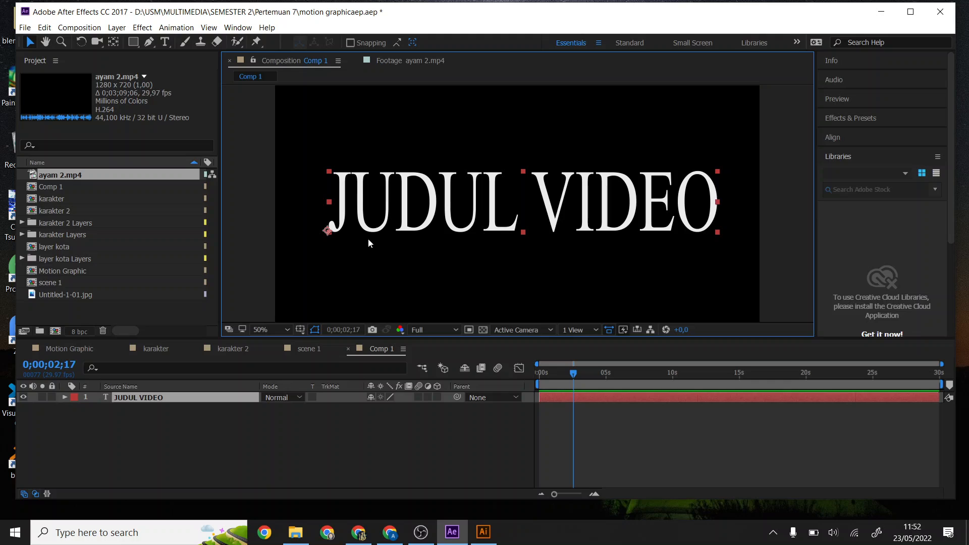
pyautogui.press('y')
pyautogui.moveTo(329, 230); pyautogui.dragTo(513, 204)
pyautogui.press('v')
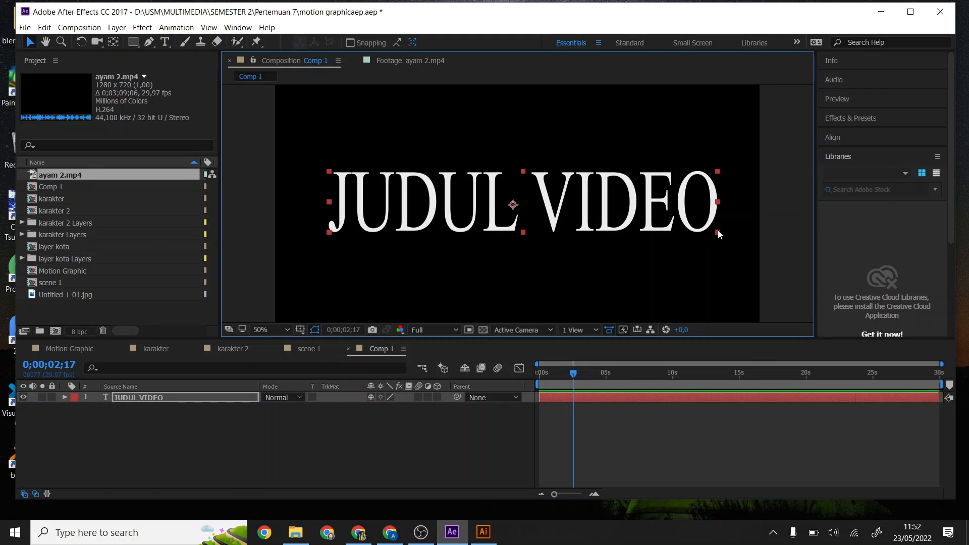
pyautogui.moveTo(718, 232); pyautogui.dragTo(707, 227)
pyautogui.click(730, 171)
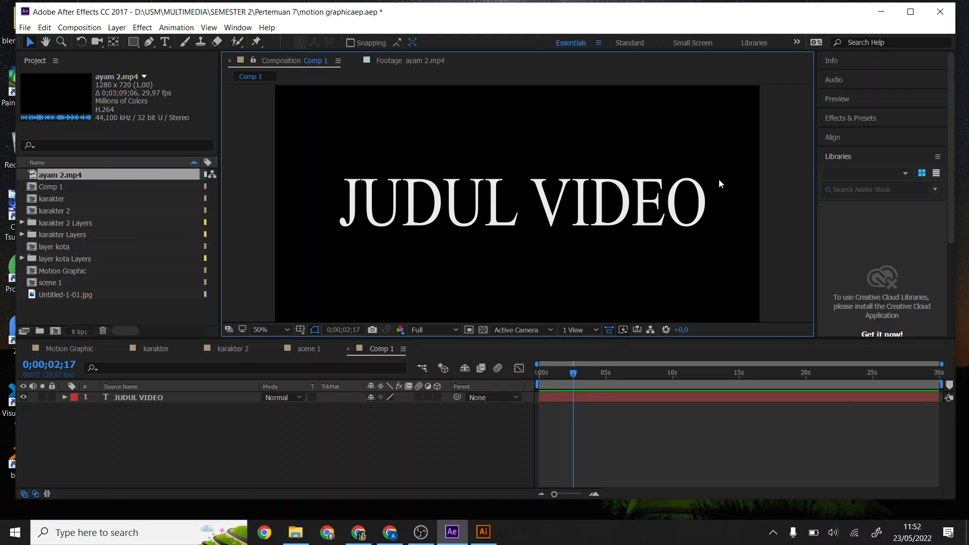
pyautogui.moveTo(682, 190); pyautogui.dragTo(680, 193)
pyautogui.click(509, 143)
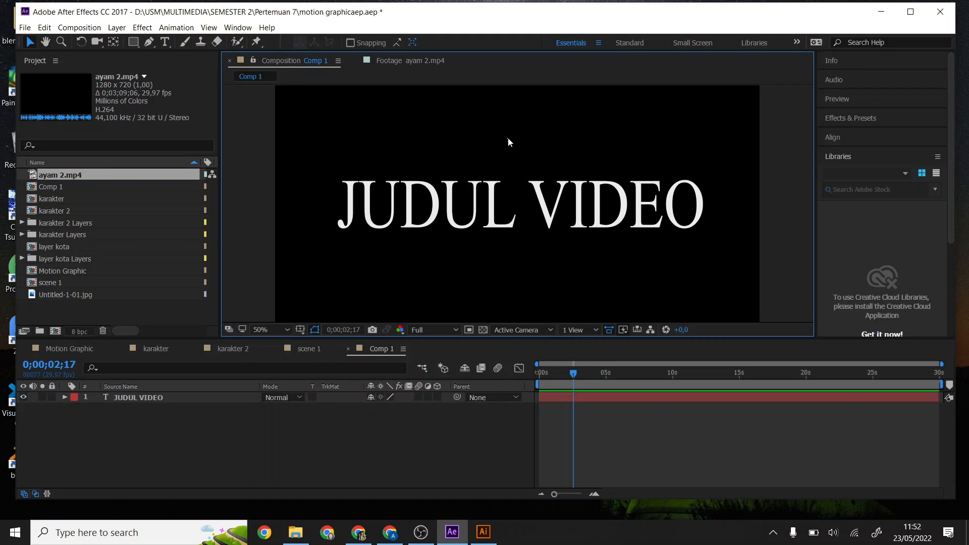
pyautogui.rightClick(177, 421)
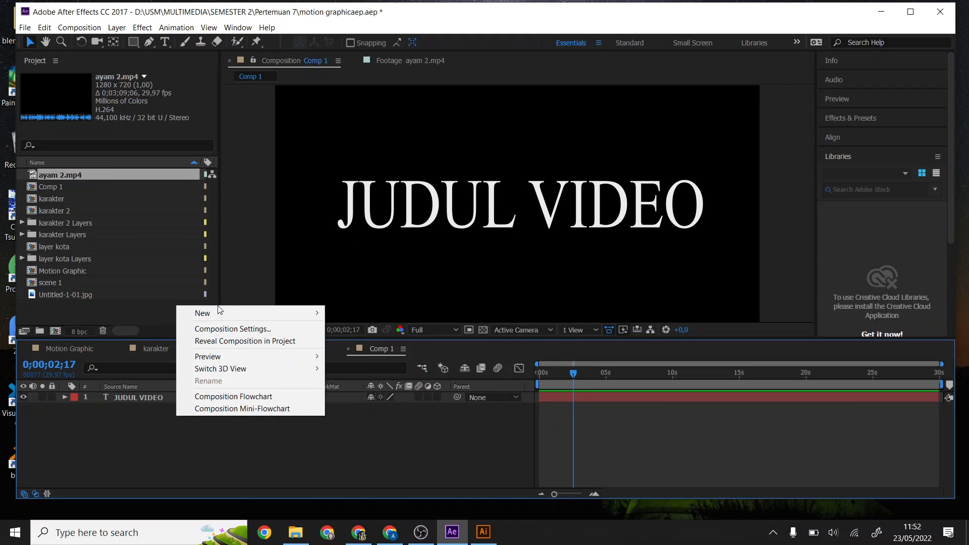
pyautogui.moveTo(226, 317)
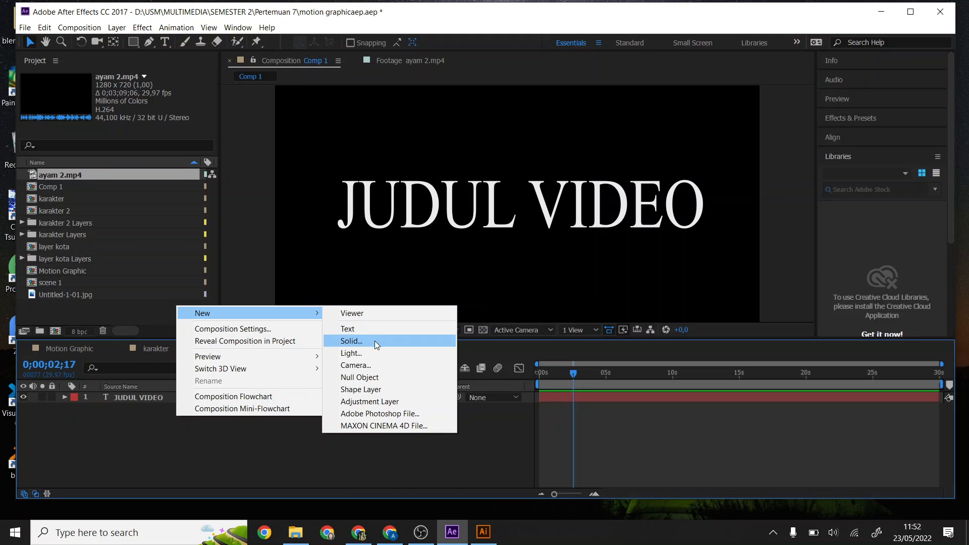
pyautogui.click(395, 357)
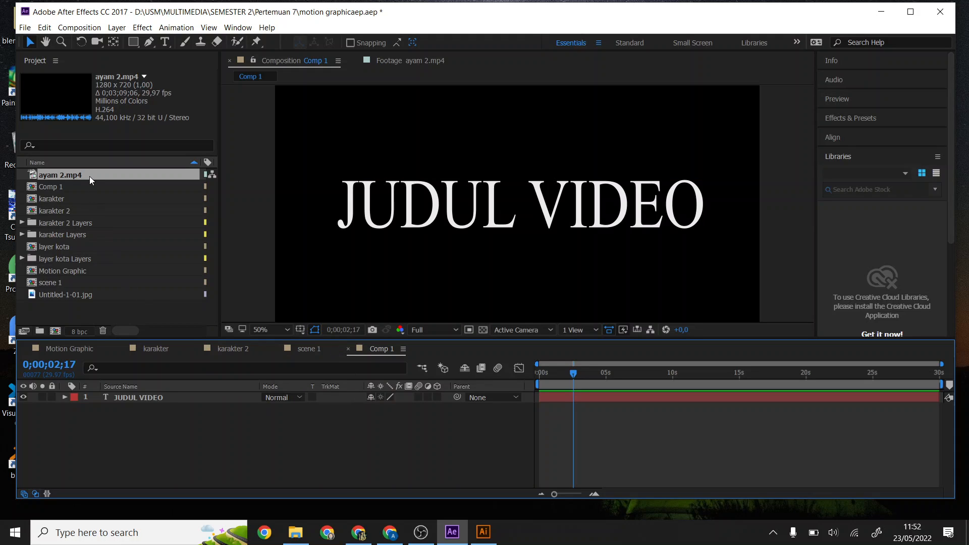
# Add ayam 2.mp4 to Comp 1 and slip its footage to start at about 14 seconds of the source
pyautogui.moveTo(92, 174); pyautogui.dragTo(171, 394)
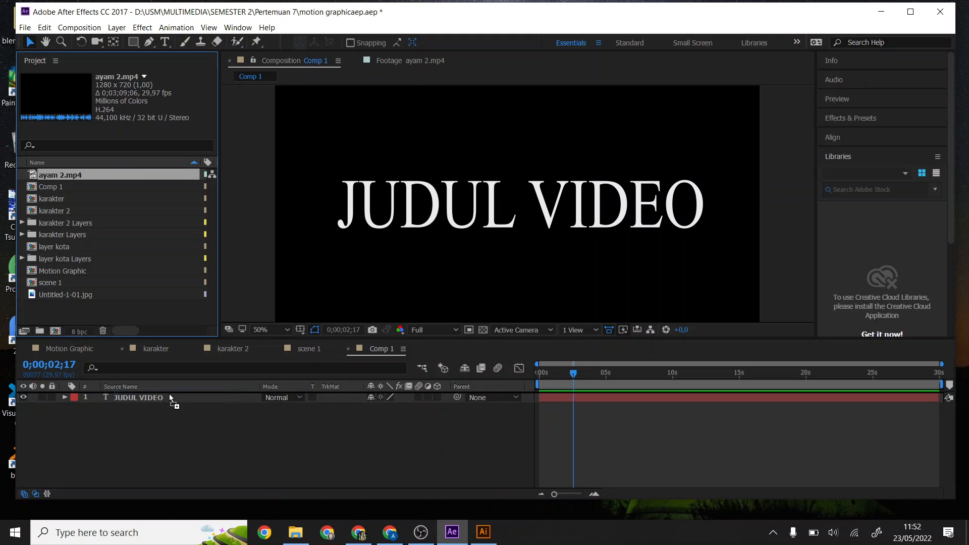
pyautogui.moveTo(170, 395); pyautogui.dragTo(170, 395)
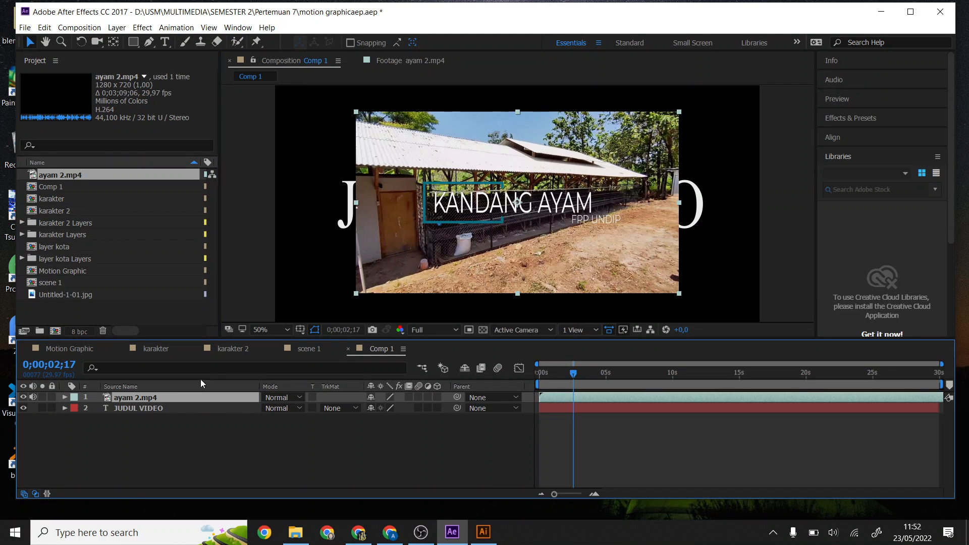
pyautogui.moveTo(544, 393)
pyautogui.mouseDown()
pyautogui.moveTo(738, 394)
pyautogui.moveTo(557, 407)
pyautogui.mouseUp()
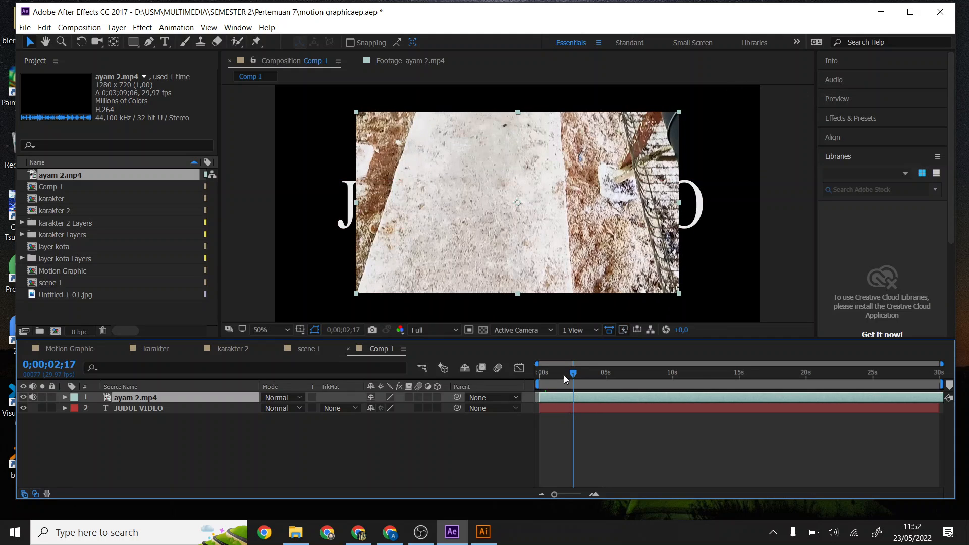
# Enlarge the ayam 2.mp4 clip to nearly fill the frame and move its layer below JUDUL VIDEO
pyautogui.click(541, 373)
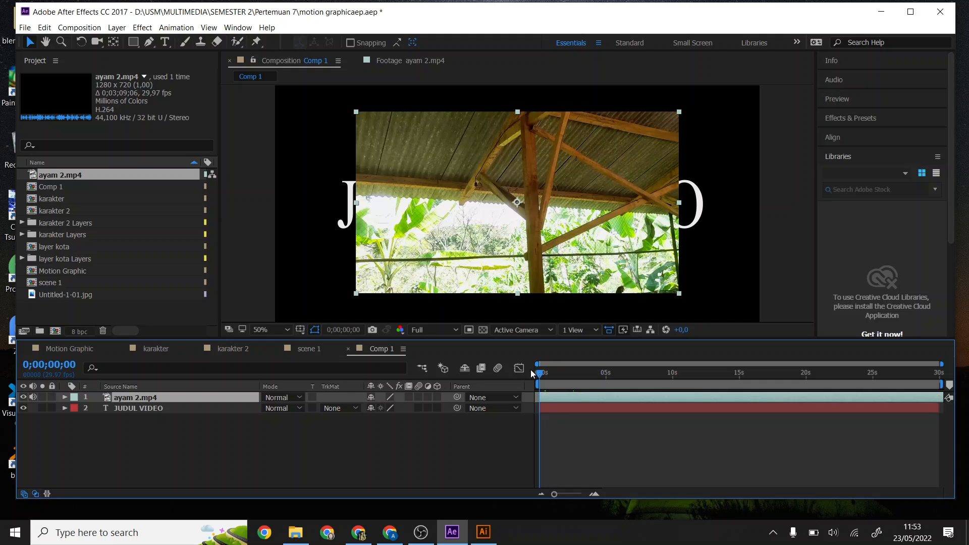
pyautogui.moveTo(354, 292); pyautogui.dragTo(279, 343)
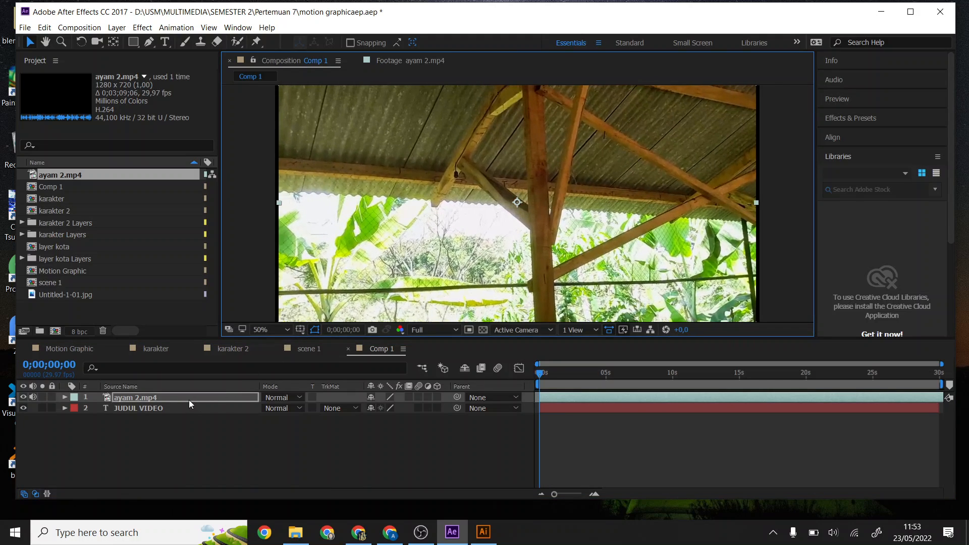
pyautogui.moveTo(188, 400); pyautogui.dragTo(194, 422)
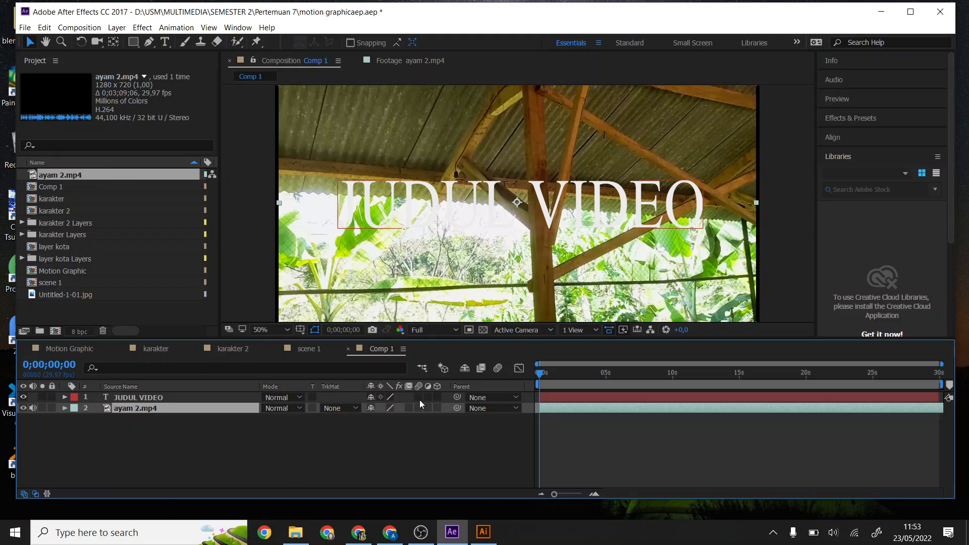
# Scrub Comp 1 to 0;00;05;08 to check the title over the footage, ending in the composition view
pyautogui.moveTo(545, 374); pyautogui.dragTo(609, 372)
pyautogui.doubleClick(552, 204)
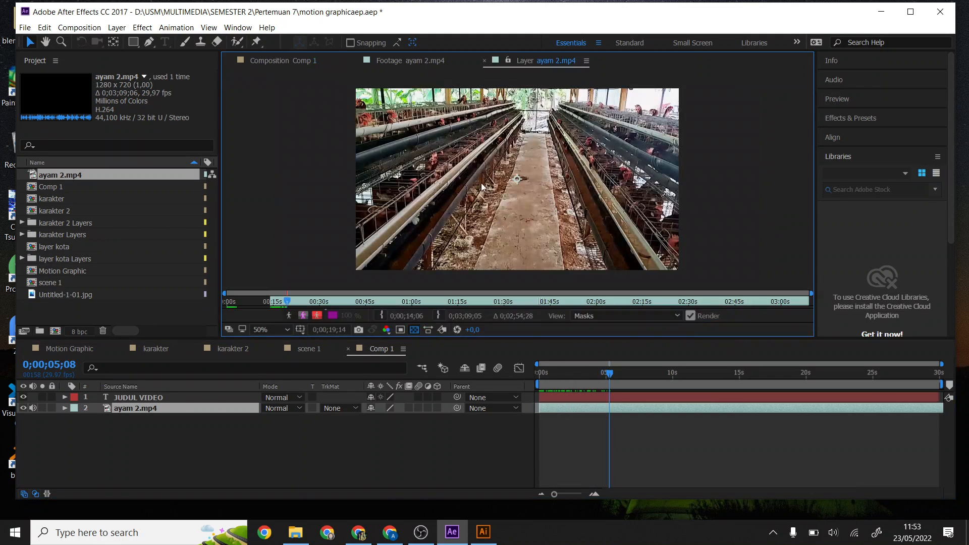
pyautogui.click(415, 61)
pyautogui.click(295, 62)
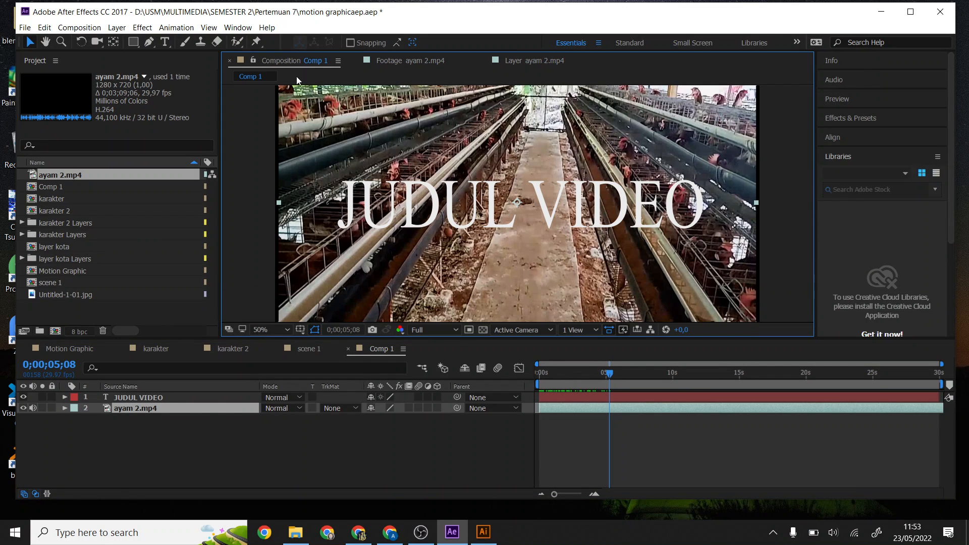
# Replace the JUDUL VIDEO title text with "KANDANG AYAM" in Comp 1
pyautogui.click(161, 397)
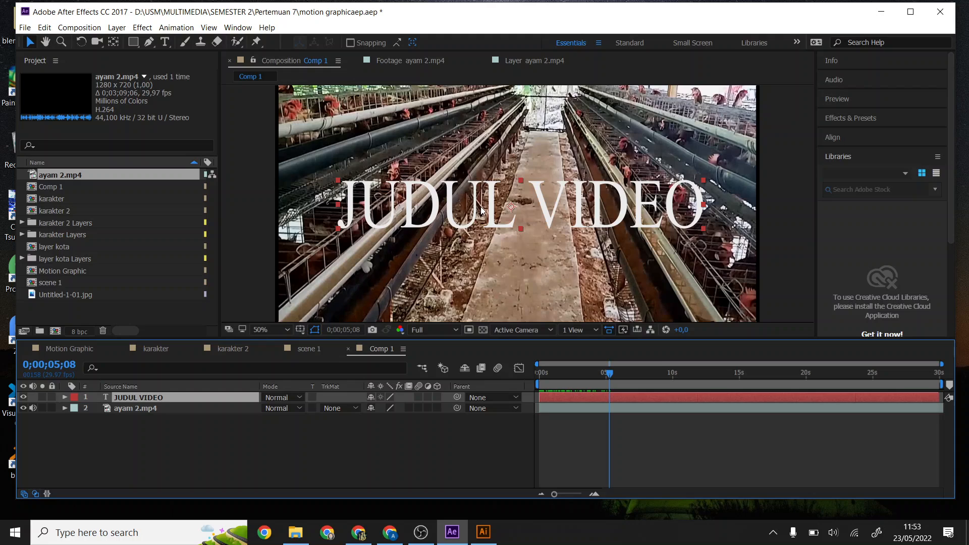
pyautogui.click(165, 43)
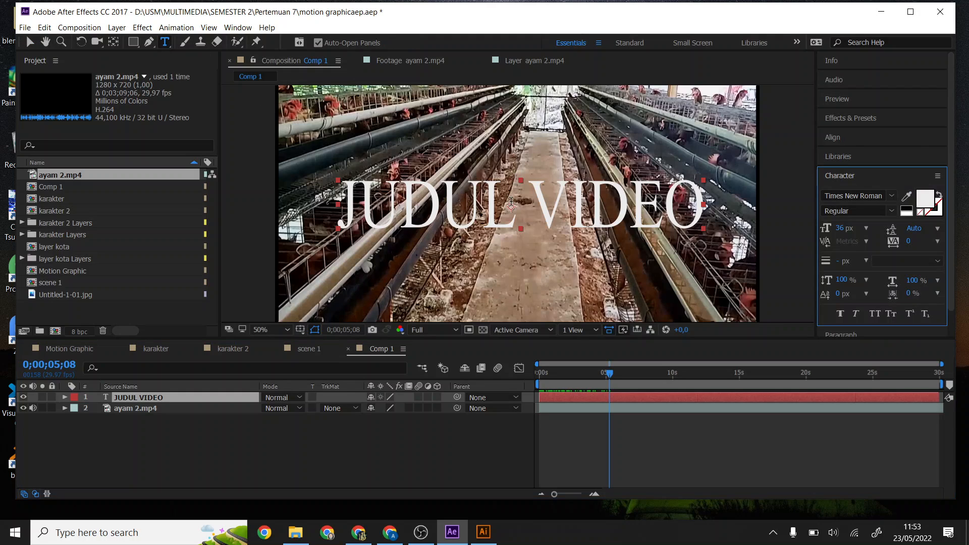
pyautogui.click(512, 201)
pyautogui.hotkey('ctrl', 'a')
pyautogui.write('K')
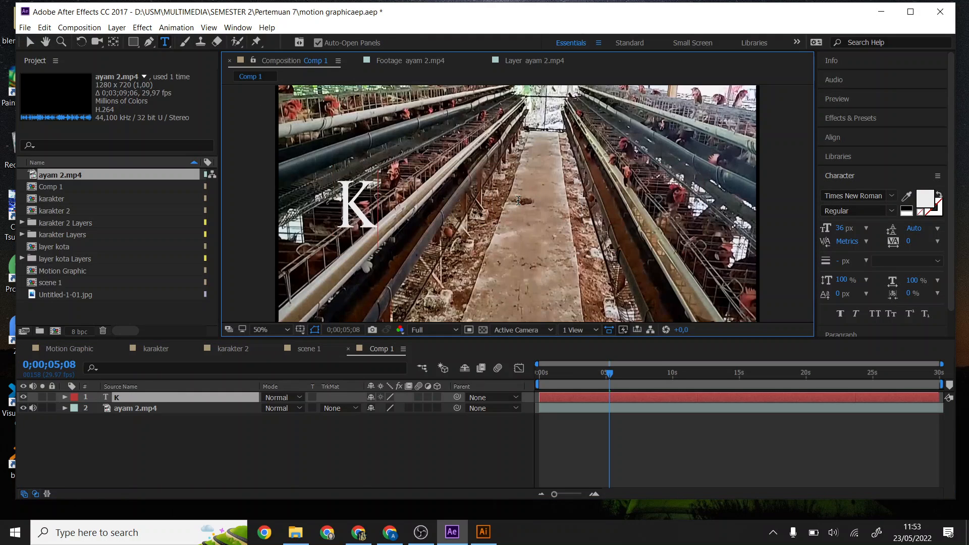
pyautogui.write('ANDANG AYAM')
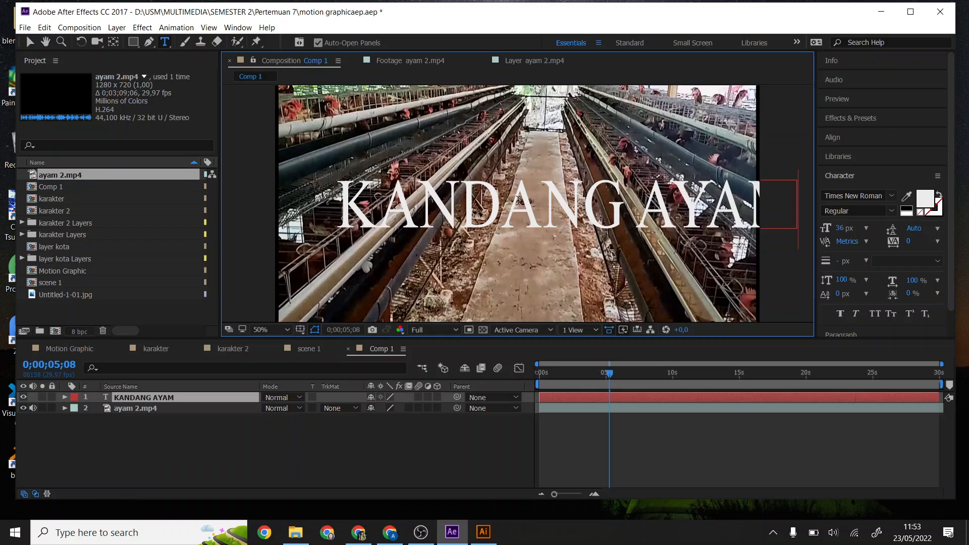
pyautogui.click(580, 426)
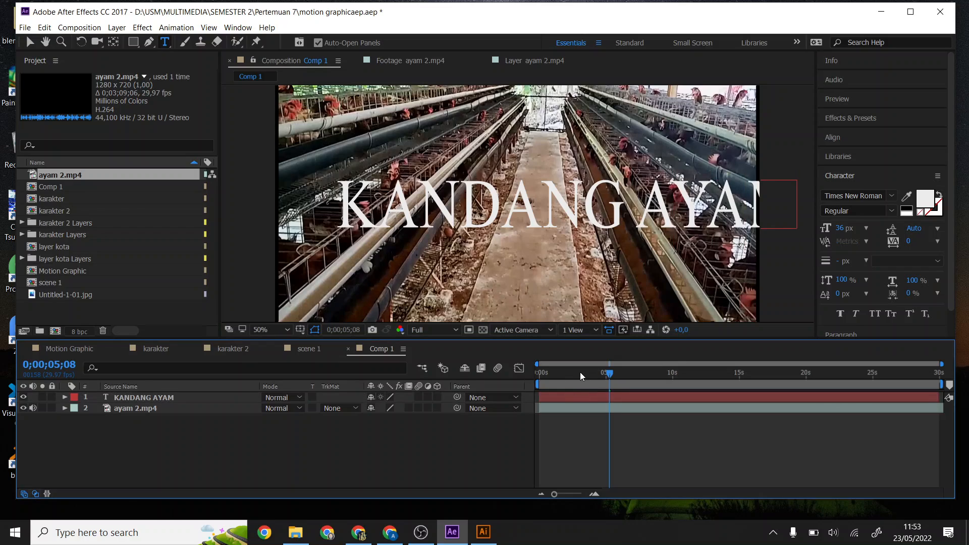
# Preview Comp 1 from near its start to about 0;00;06;07 to check the new title over the footage
pyautogui.click(548, 376)
pyautogui.moveTo(549, 378); pyautogui.dragTo(597, 363)
pyautogui.press('space')
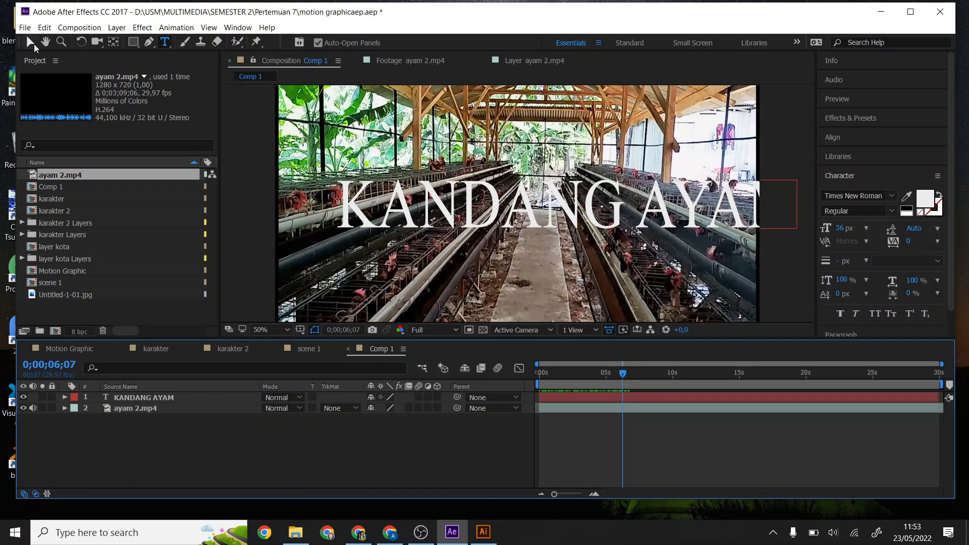
# Scale the KANDANG AYAM text down so the whole title fits inside the composition frame
pyautogui.click(31, 42)
pyautogui.moveTo(743, 233); pyautogui.dragTo(640, 221)
pyautogui.click(658, 222)
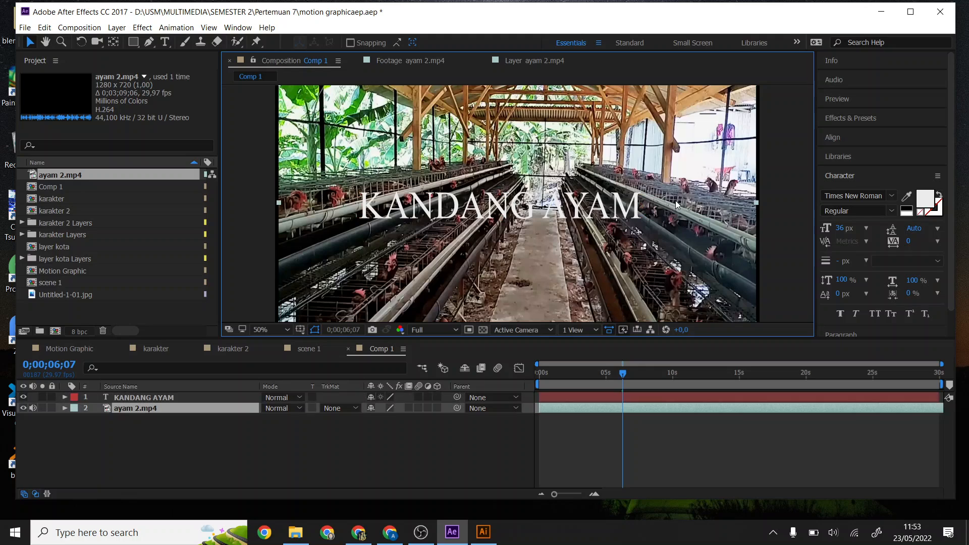
# Enlarge the ayam 2.mp4 clip slightly so it fills the full width of the frame
pyautogui.click(793, 171)
pyautogui.click(744, 198)
pyautogui.moveTo(756, 202); pyautogui.dragTo(760, 202)
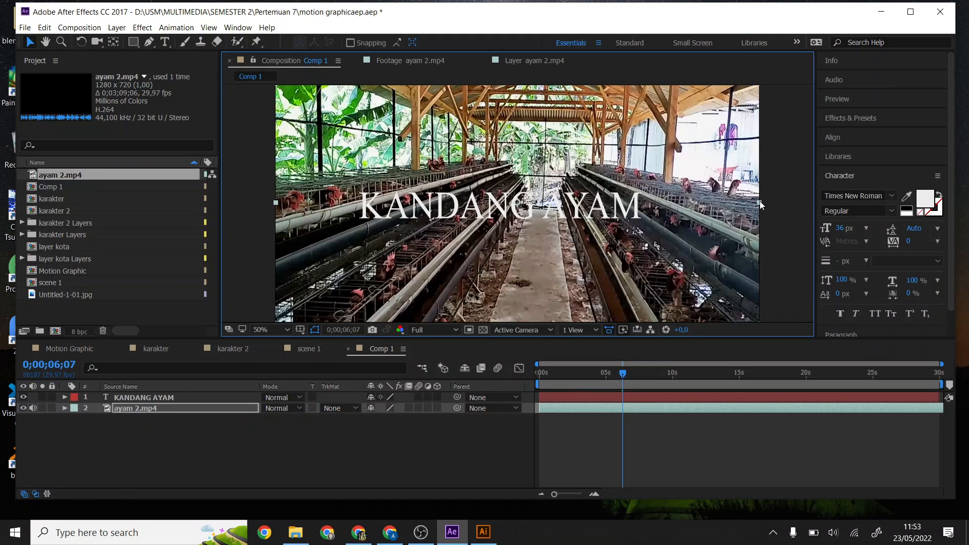
# Move the KANDANG AYAM text down and slightly to the right over the footage
pyautogui.click(774, 176)
pyautogui.click(579, 211)
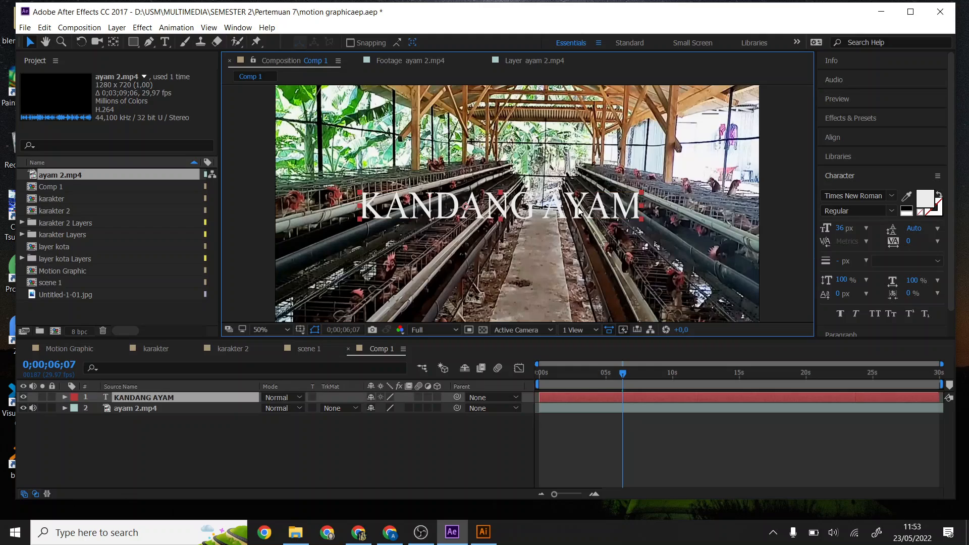
pyautogui.moveTo(579, 211); pyautogui.dragTo(595, 235)
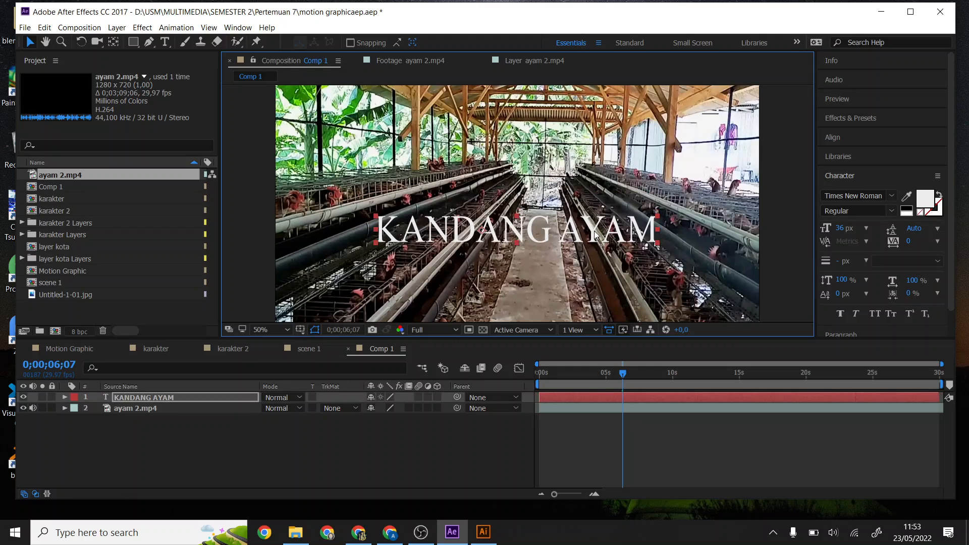
# Preview the opening seconds of Comp 1 with the repositioned title and return to 0;00;00;00
pyautogui.moveTo(581, 375); pyautogui.dragTo(539, 376)
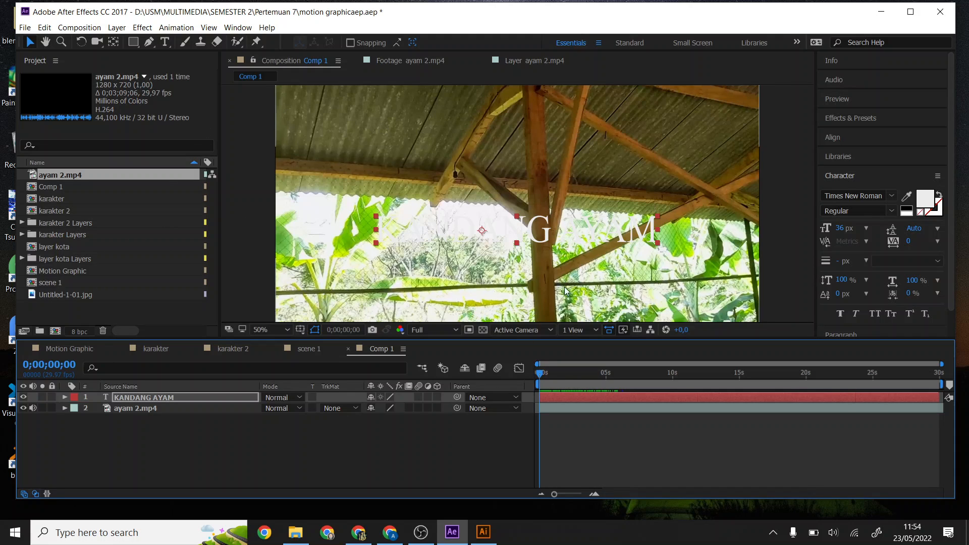
pyautogui.press('space')
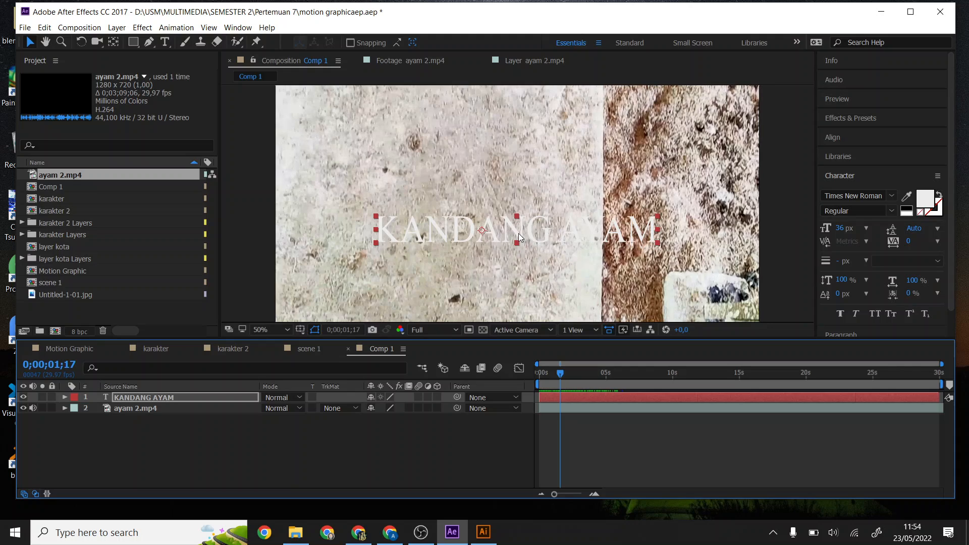
pyautogui.click(563, 375)
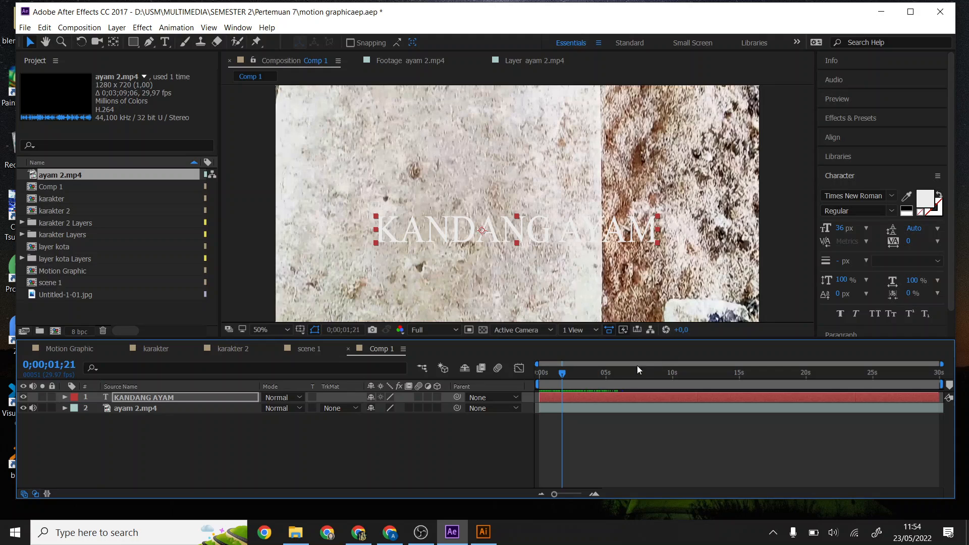
pyautogui.moveTo(586, 373); pyautogui.dragTo(535, 374)
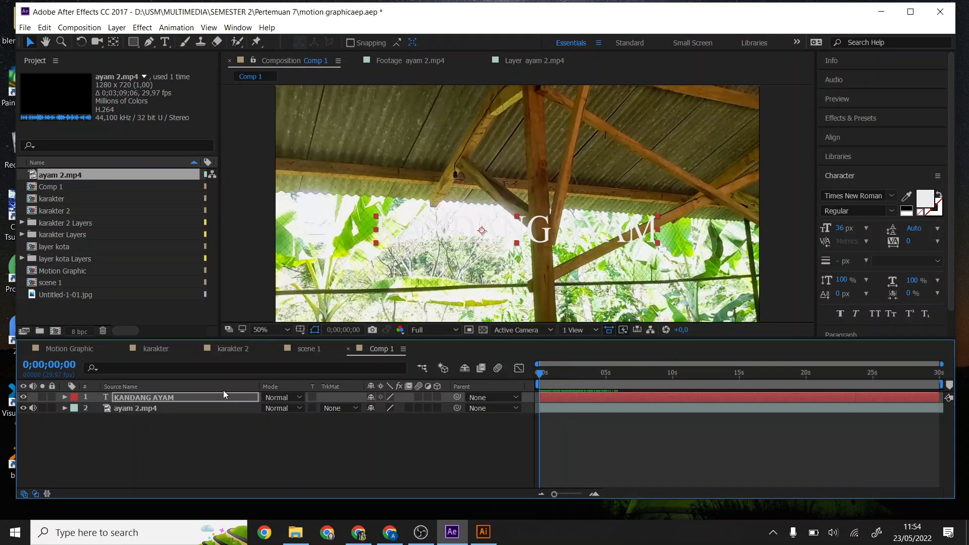
# Delete the ayam 2.mp4 layer from Comp 1 and reposition the KANDANG AYAM text near the frame's middle
pyautogui.click(174, 409)
pyautogui.press('Delete')
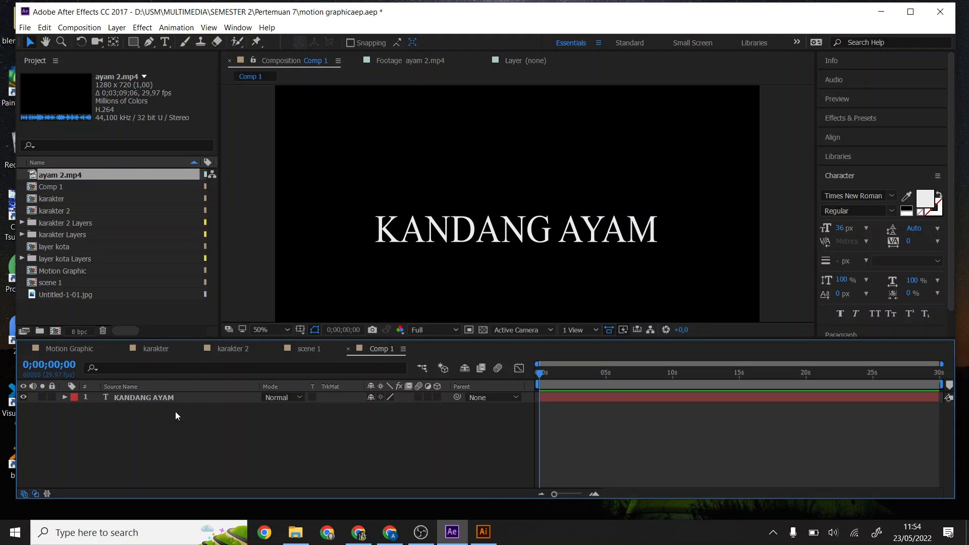
pyautogui.moveTo(511, 234); pyautogui.dragTo(480, 207)
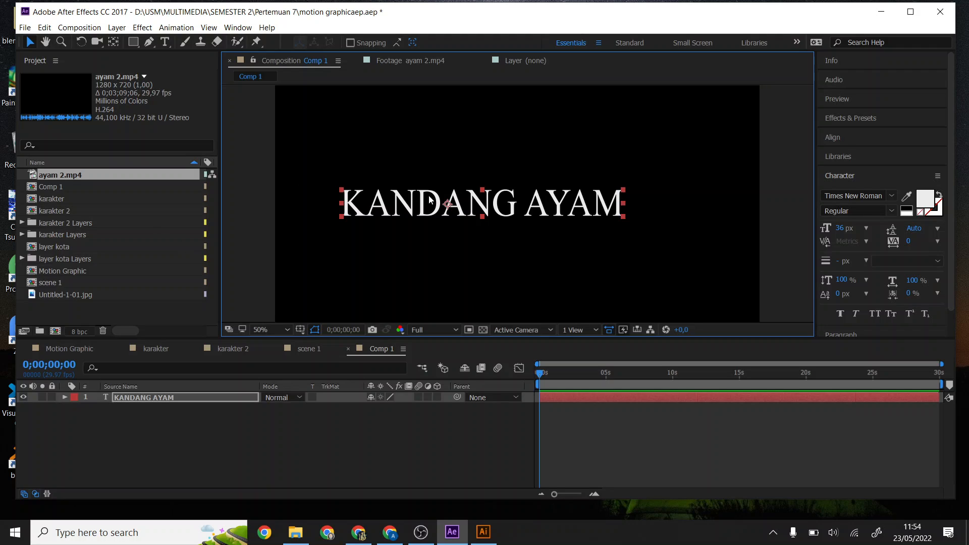
pyautogui.click(478, 239)
pyautogui.click(466, 205)
pyautogui.moveTo(504, 204); pyautogui.dragTo(553, 222)
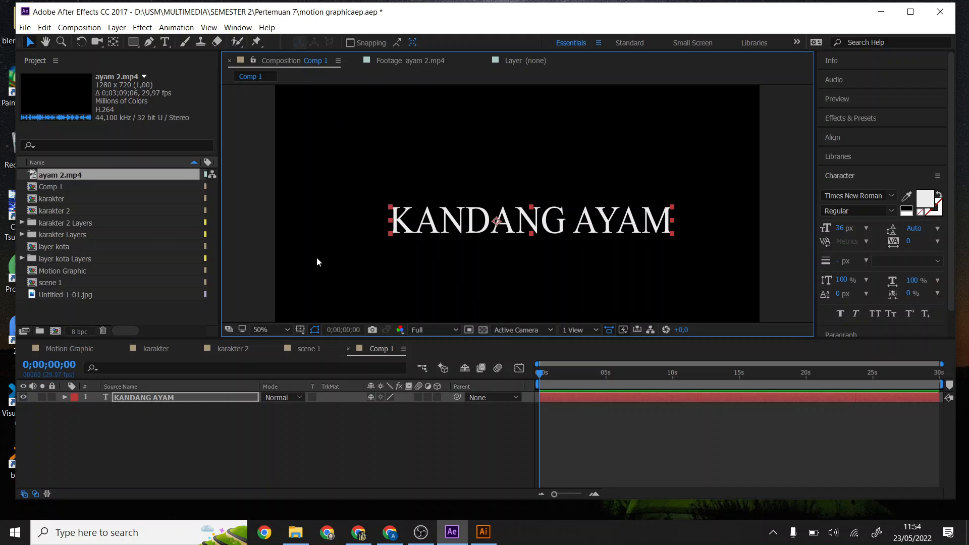
# Add Comp 1 to the render queue
pyautogui.click(25, 27)
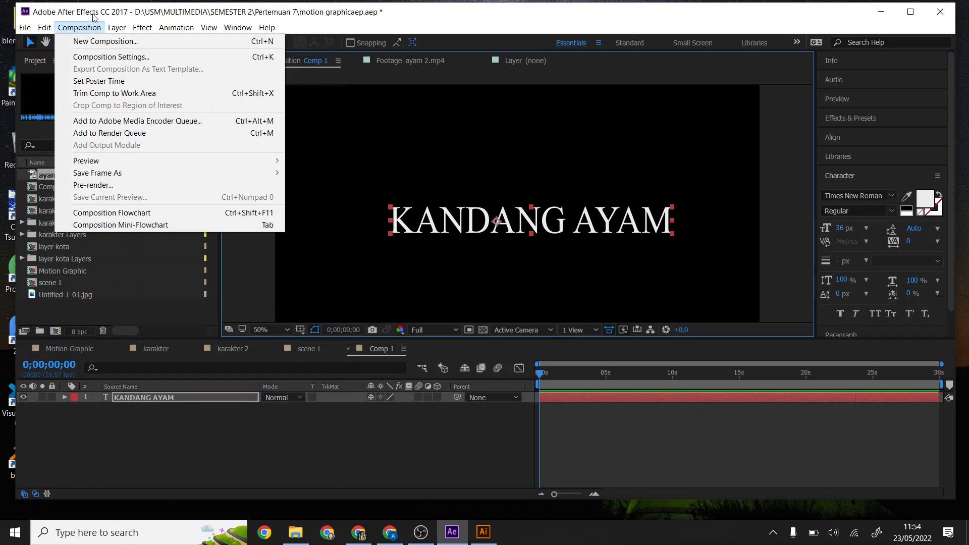
pyautogui.moveTo(82, 29)
pyautogui.click(139, 134)
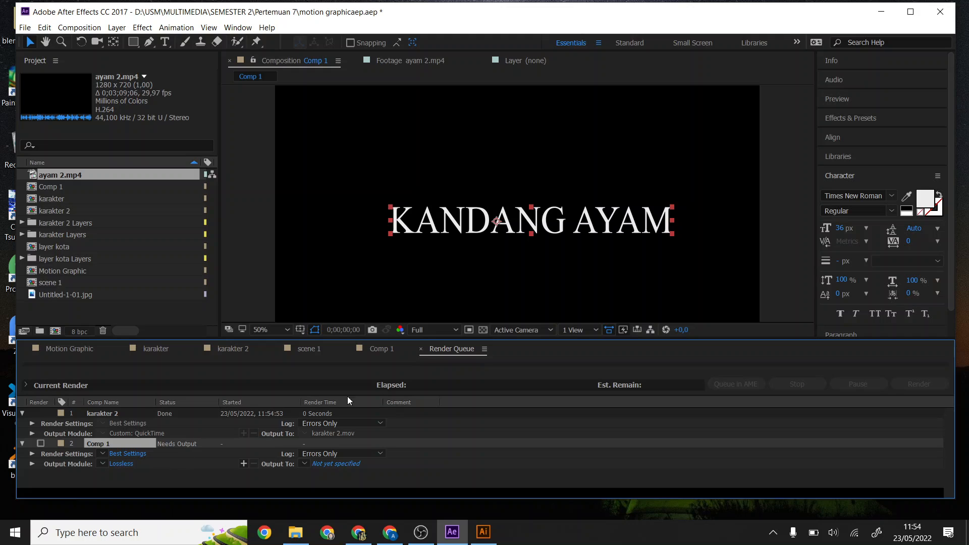
pyautogui.click(116, 463)
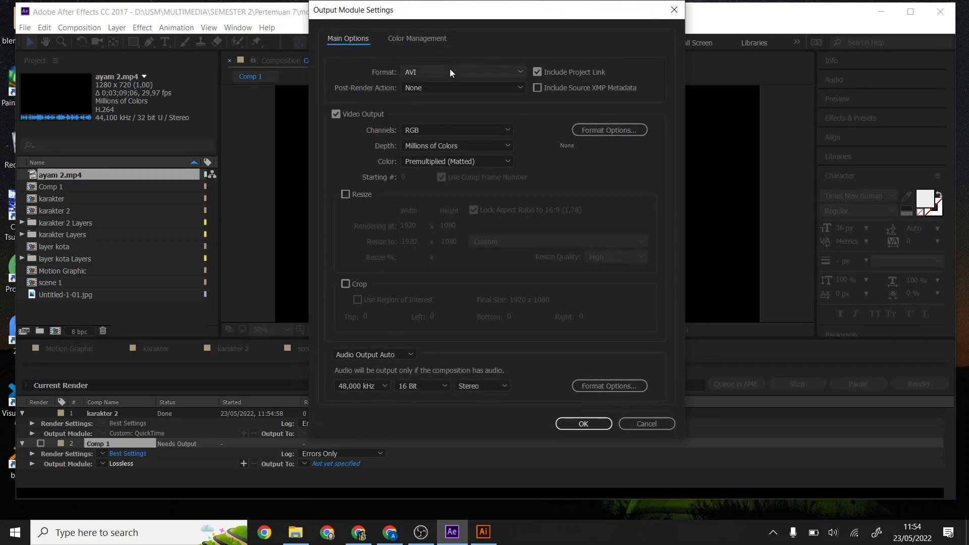
pyautogui.click(449, 71)
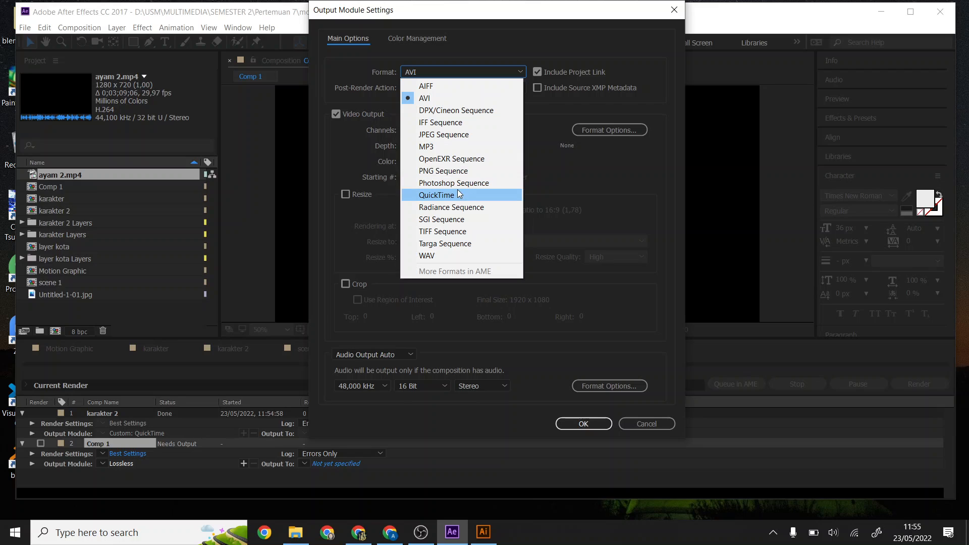
pyautogui.click(458, 195)
pyautogui.click(469, 74)
pyautogui.click(469, 74)
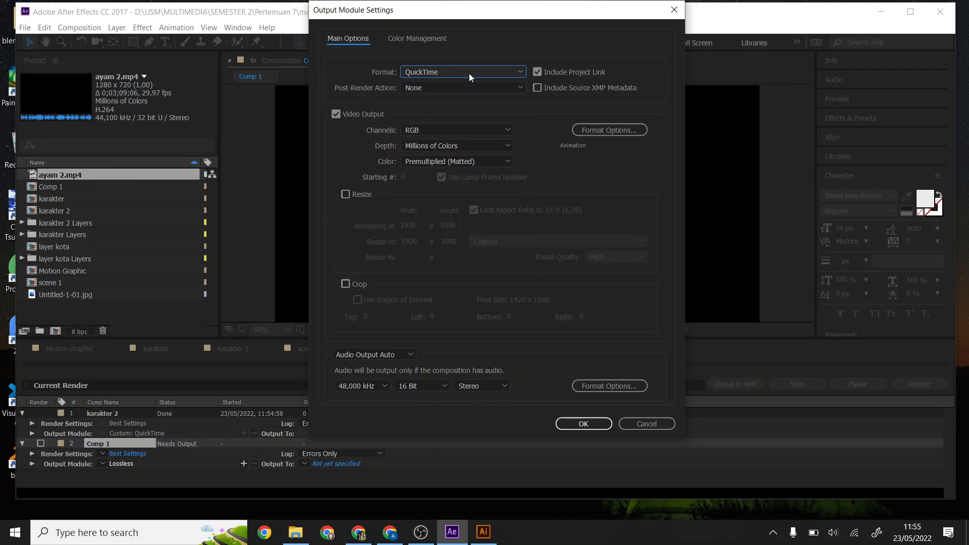
pyautogui.click(469, 73)
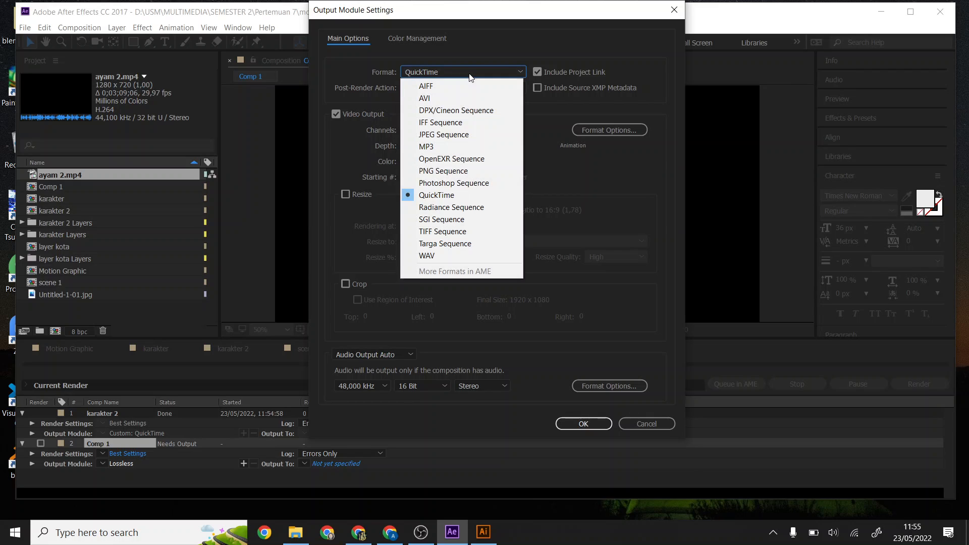
pyautogui.click(467, 22)
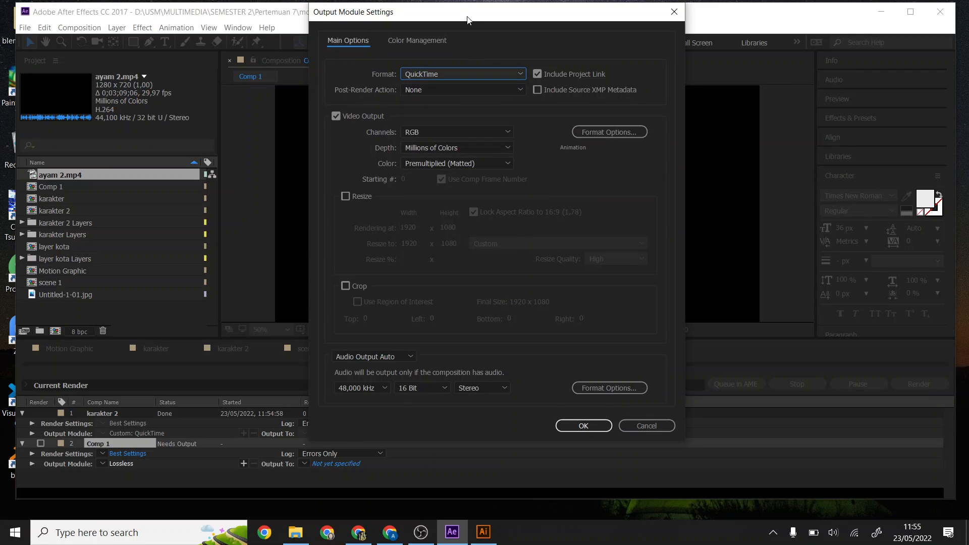
pyautogui.click(651, 427)
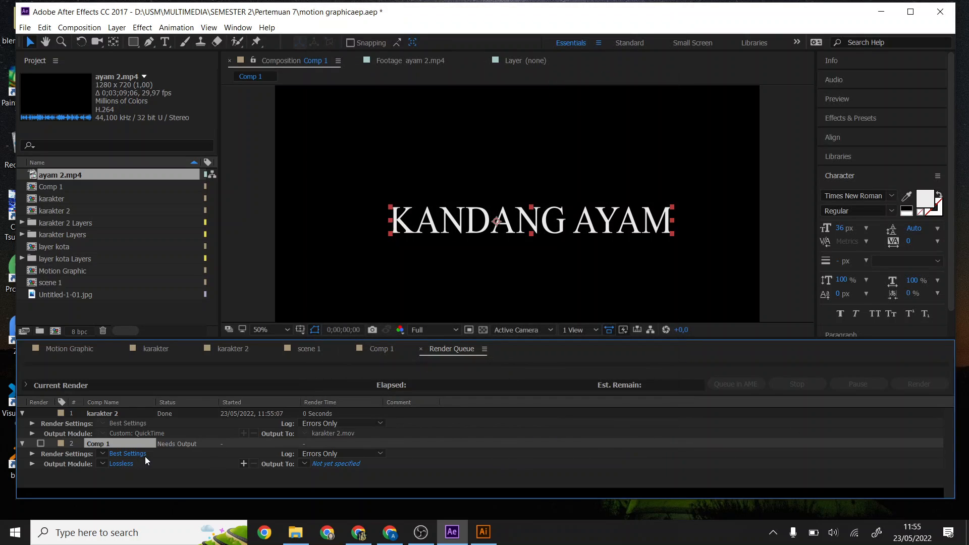
# Return to the Comp 1 timeline and add the composition to the render queue a second time
pyautogui.click(41, 443)
pyautogui.click(590, 272)
pyautogui.click(388, 348)
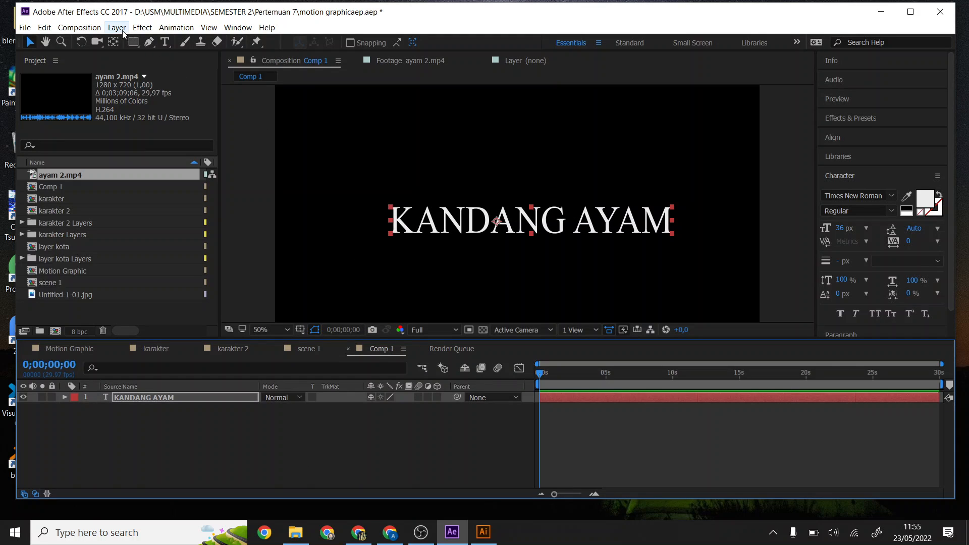
pyautogui.click(79, 27)
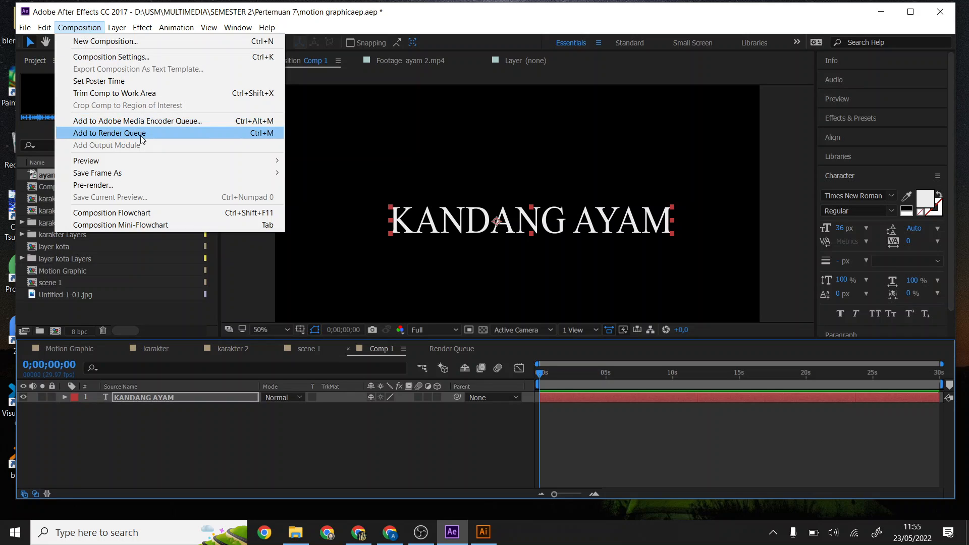
pyautogui.click(142, 134)
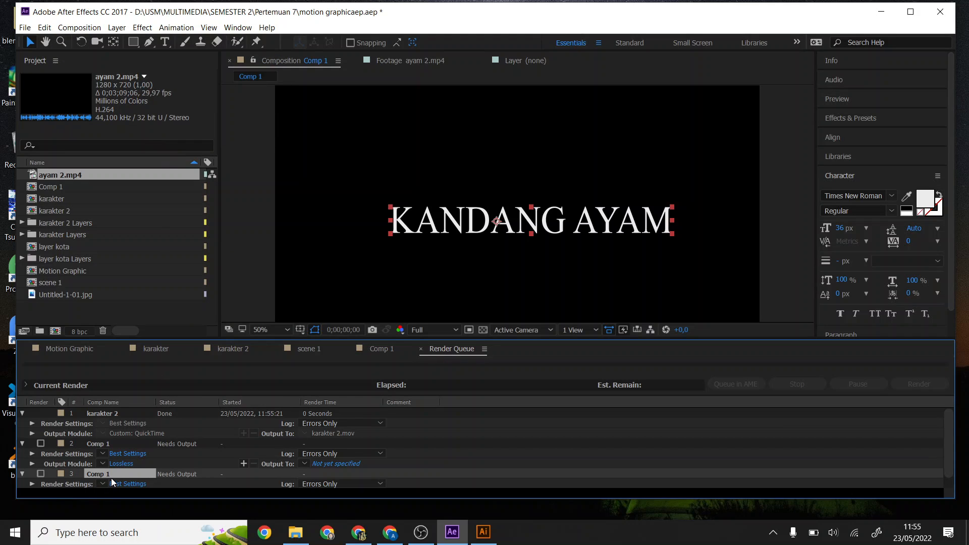
pyautogui.scroll(-1, 116, 474)
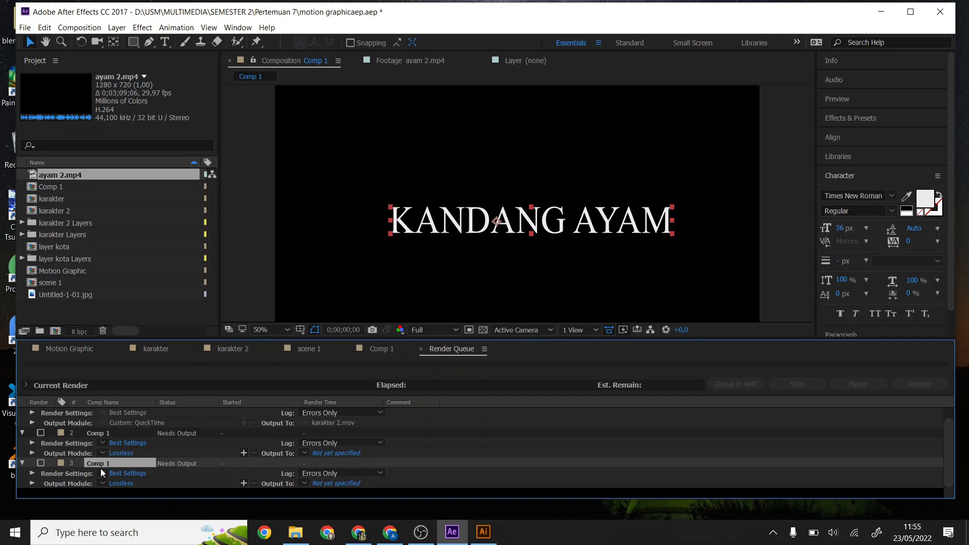
# Set the newest Comp 1 render item's output module to QuickTime format with the Animation video codec
pyautogui.click(126, 483)
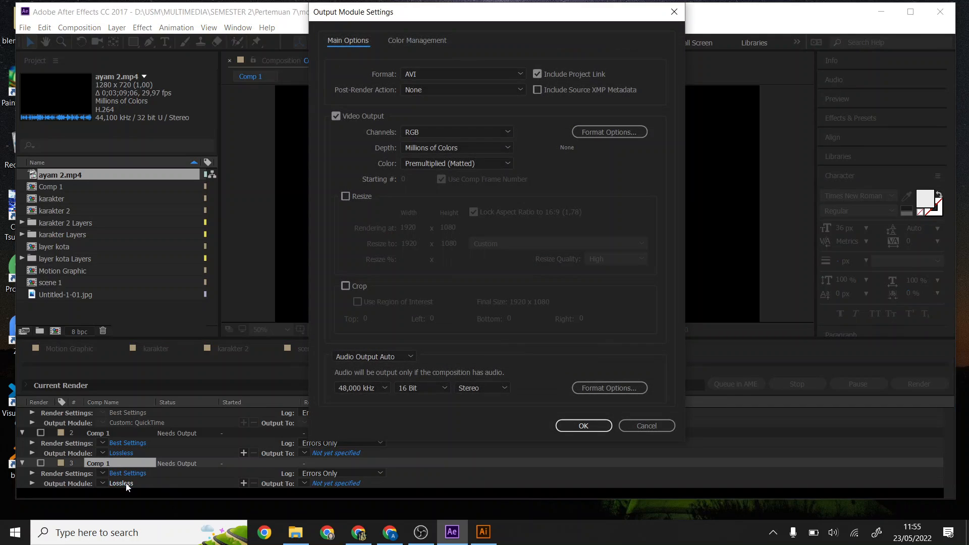
pyautogui.click(444, 71)
pyautogui.click(452, 196)
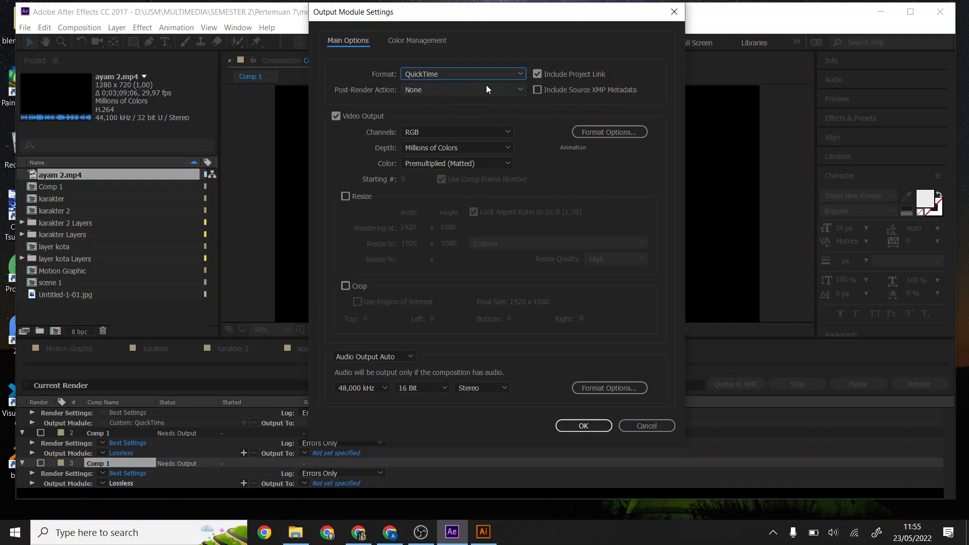
pyautogui.click(596, 130)
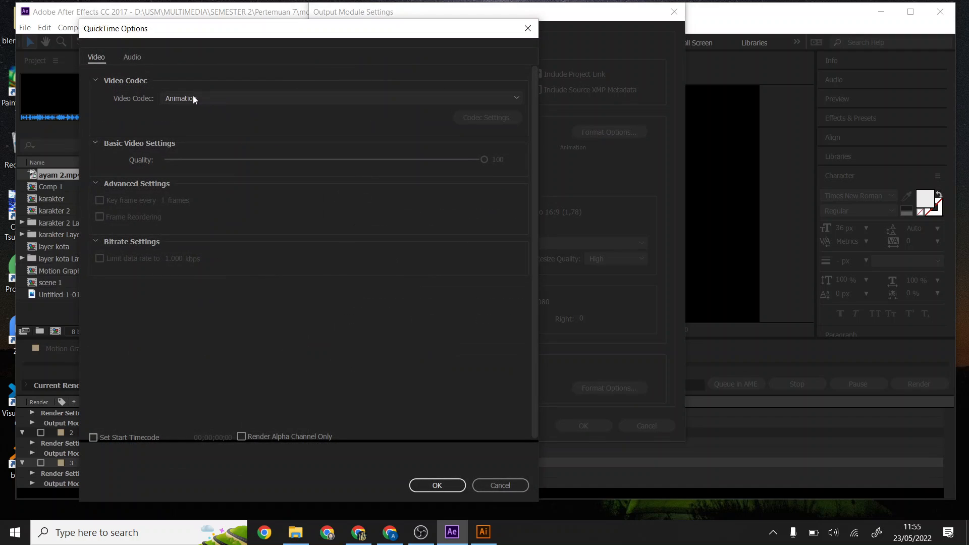
pyautogui.click(439, 485)
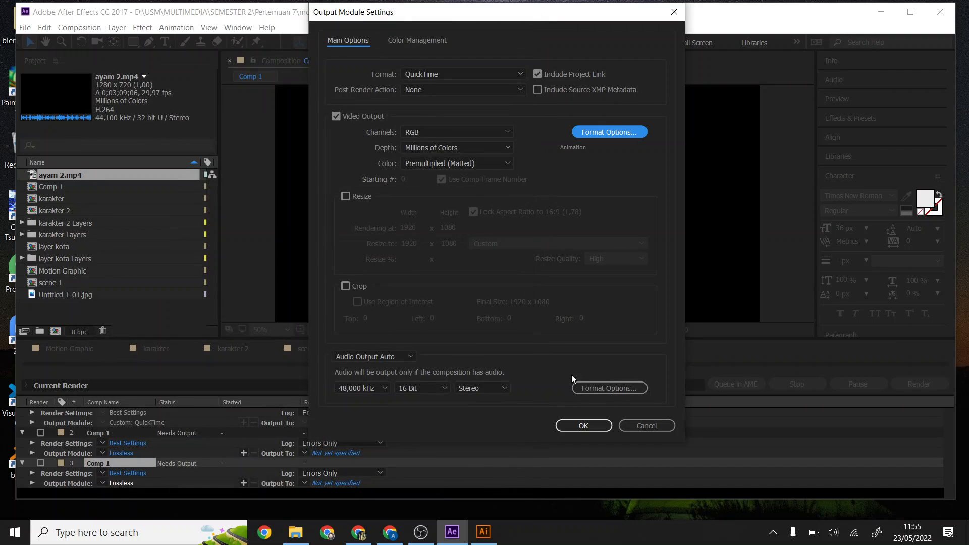
pyautogui.click(608, 426)
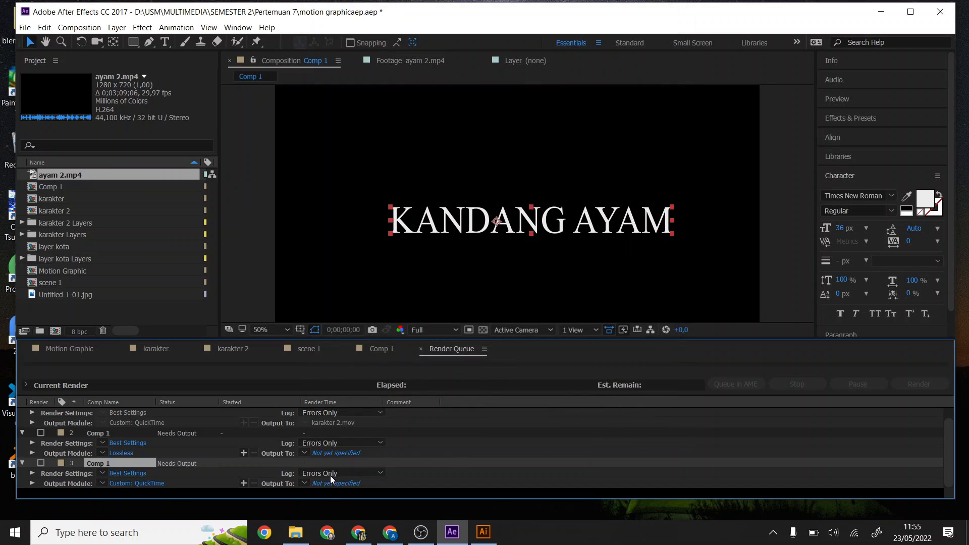
pyautogui.click(329, 484)
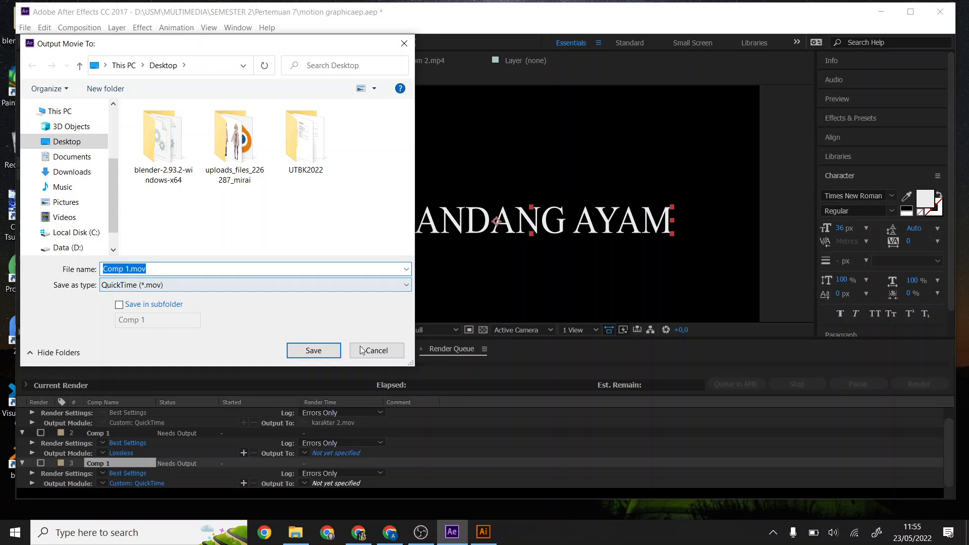
pyautogui.click(377, 350)
pyautogui.click(374, 351)
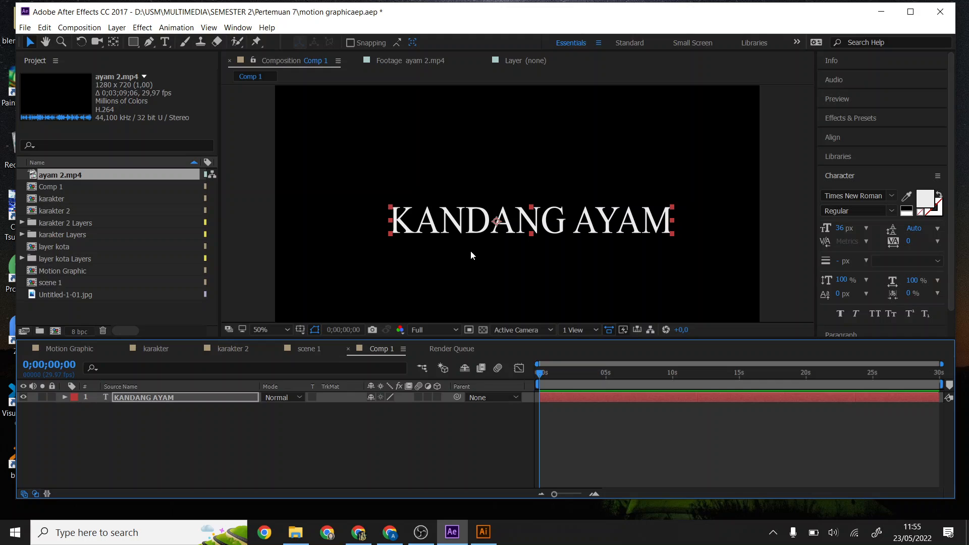
pyautogui.click(432, 353)
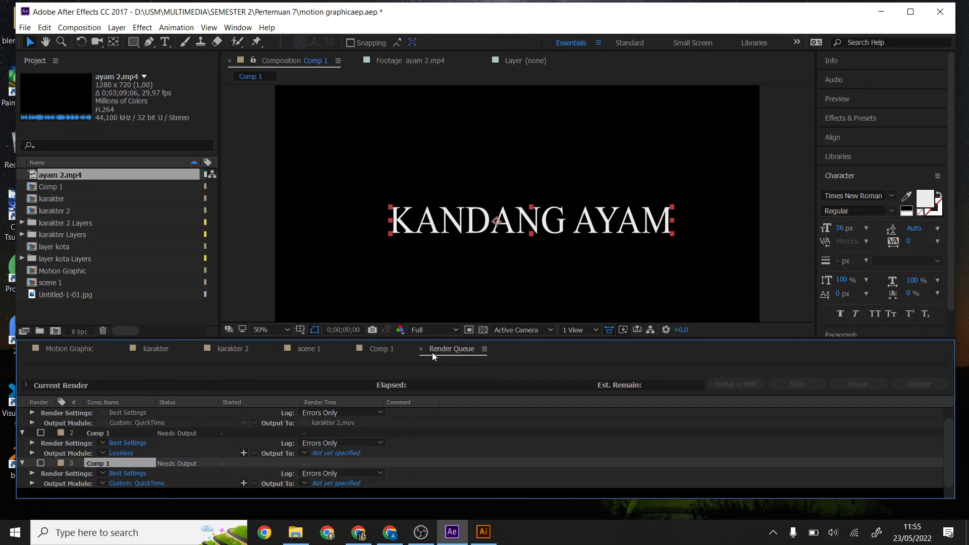
# Set the newest Comp 1 render item to output Comp 1.mov on the Desktop and start rendering
pyautogui.click(345, 484)
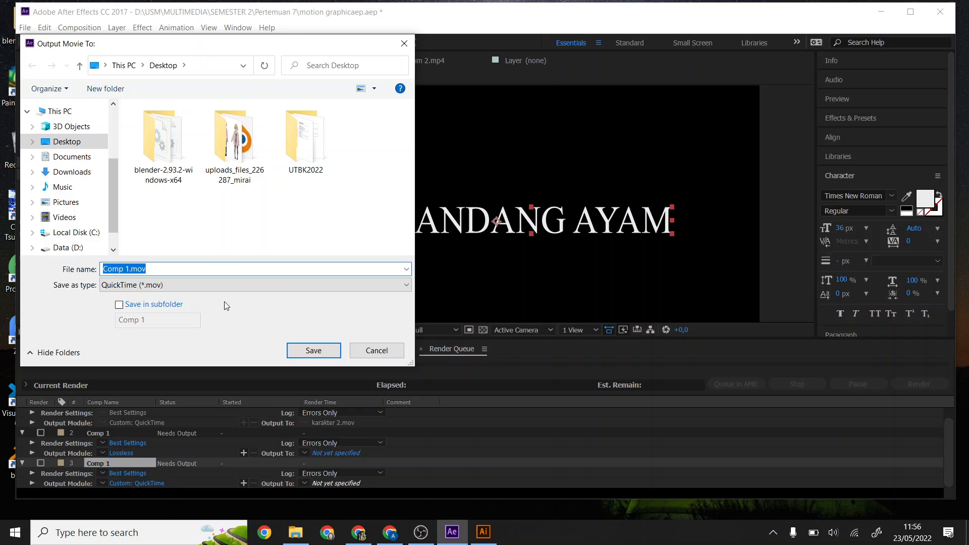
pyautogui.click(320, 352)
pyautogui.click(919, 383)
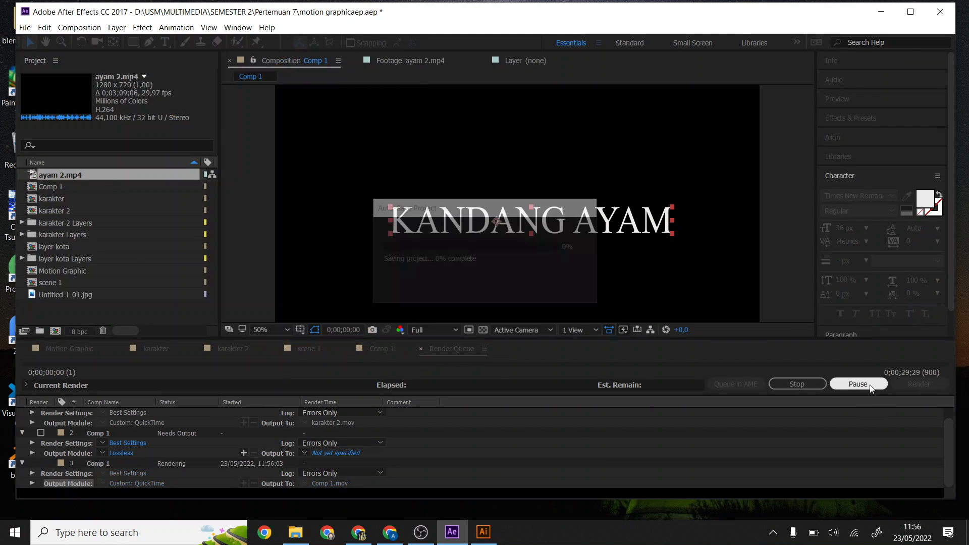
# Try to play Comp 1.mov from the desktop, close the media player and return to the After Effects render
pyautogui.press('super+d')
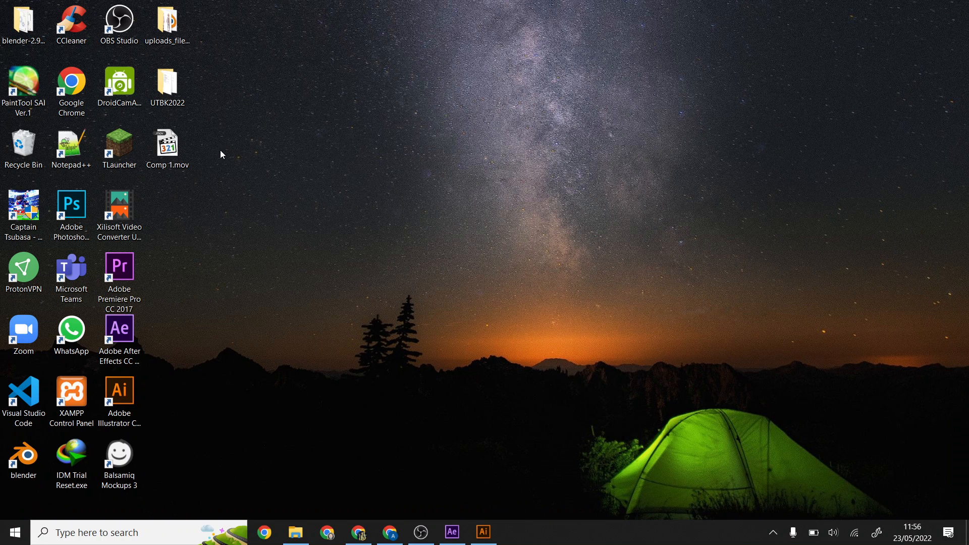
pyautogui.click(181, 149)
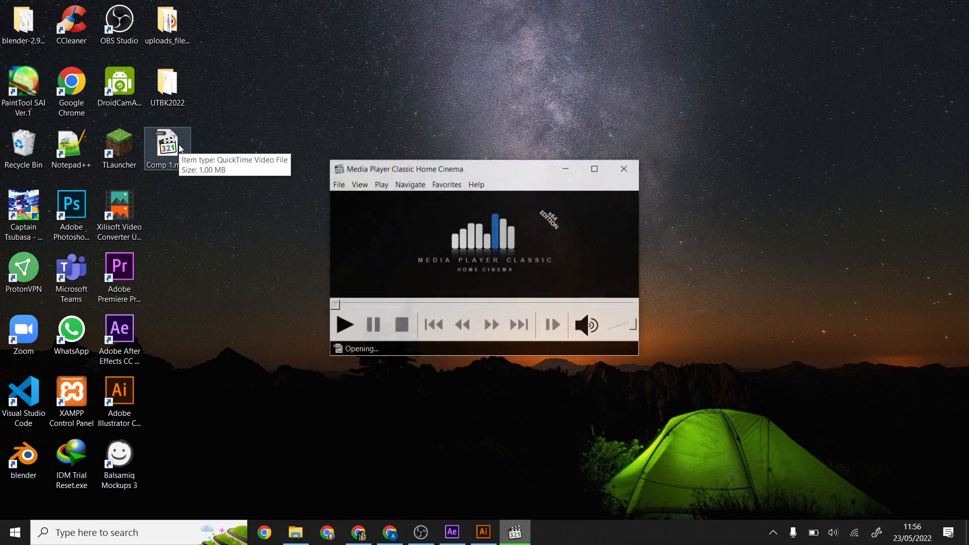
pyautogui.click(625, 168)
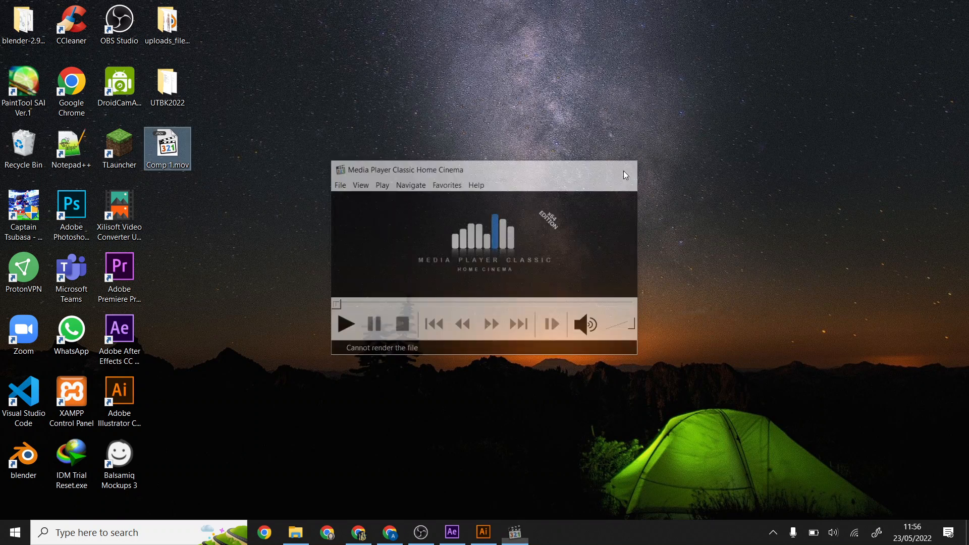
pyautogui.click(452, 531)
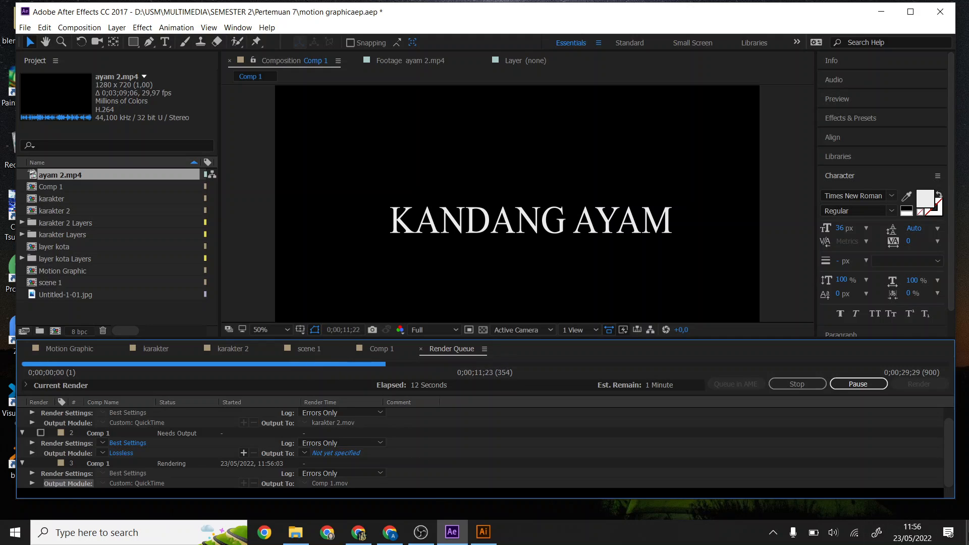
# Launch Adobe Premiere Pro CC 2017 and create a new project named Untitled in D:\USM\MULTIMEDIA\PERTEMUAN 2
pyautogui.click(968, 544)
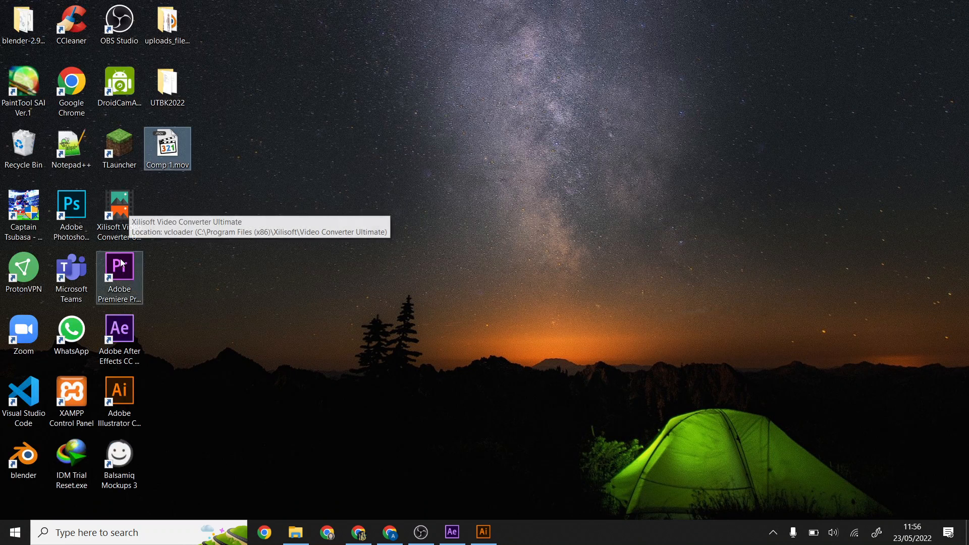
pyautogui.doubleClick(122, 275)
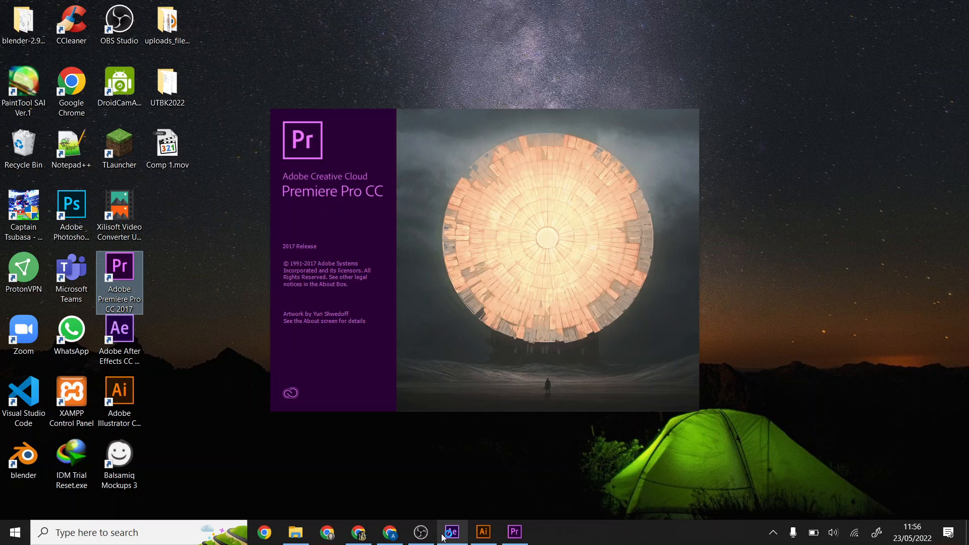
pyautogui.moveTo(452, 534)
pyautogui.click(470, 489)
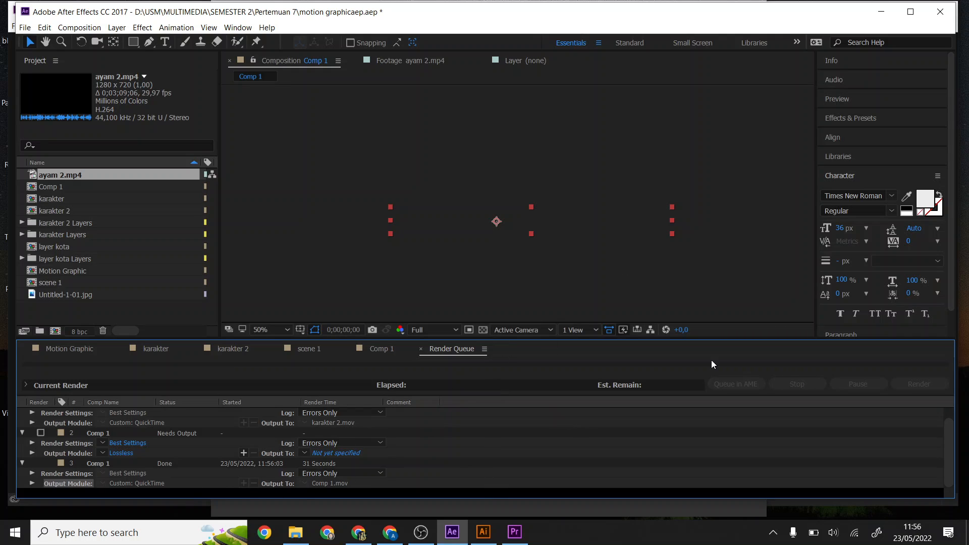
pyautogui.click(881, 11)
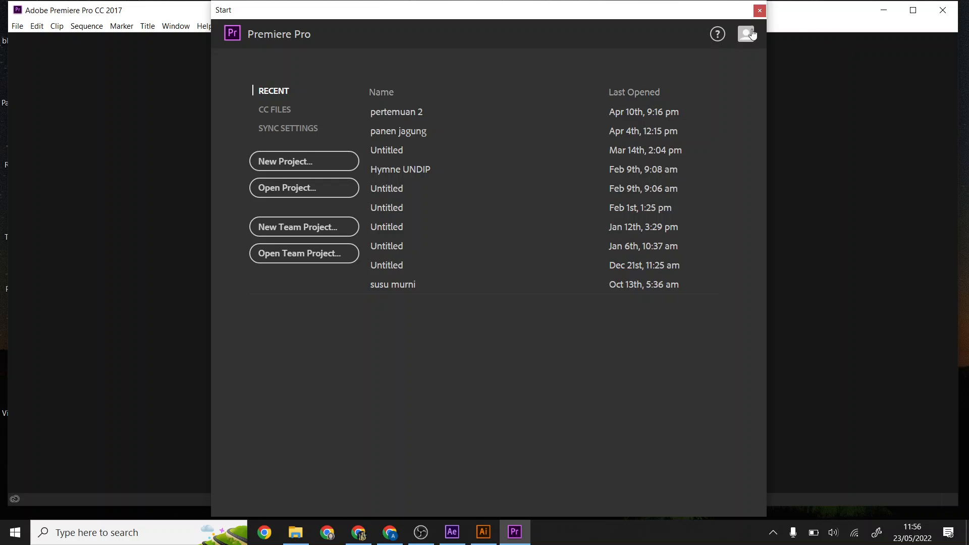
pyautogui.click(303, 162)
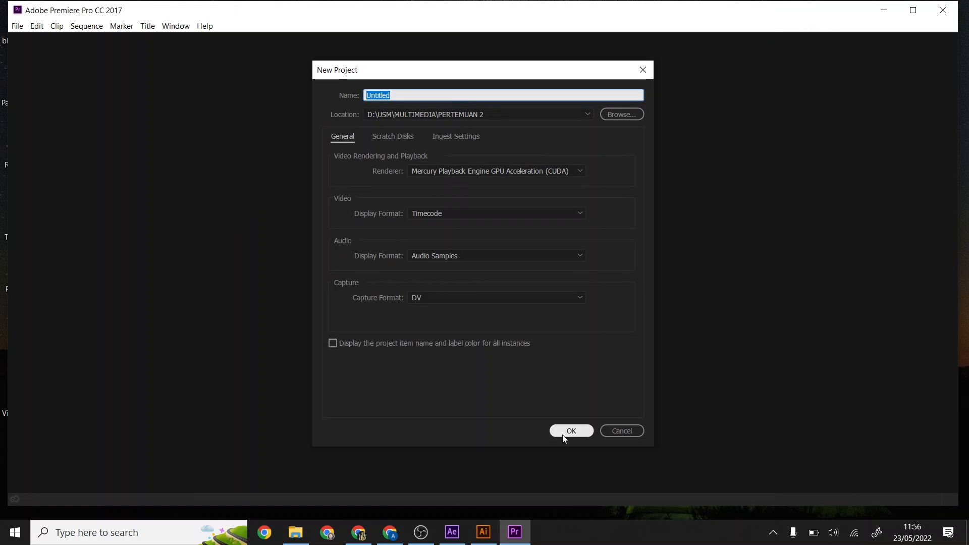
pyautogui.click(562, 435)
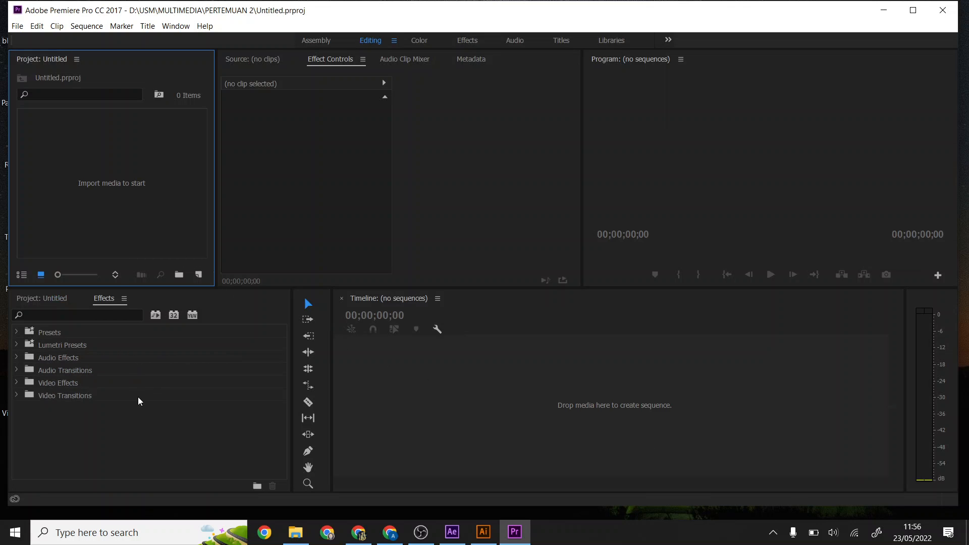
# Import ayam 2.mp4 from the root of the Data (D:) drive into the project
pyautogui.click(59, 300)
pyautogui.doubleClick(97, 385)
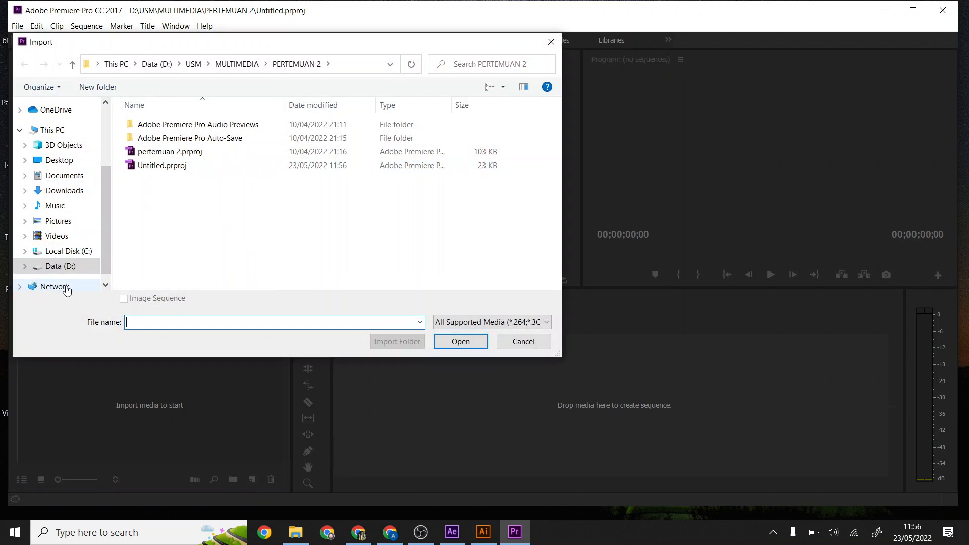
pyautogui.click(65, 270)
pyautogui.doubleClick(181, 193)
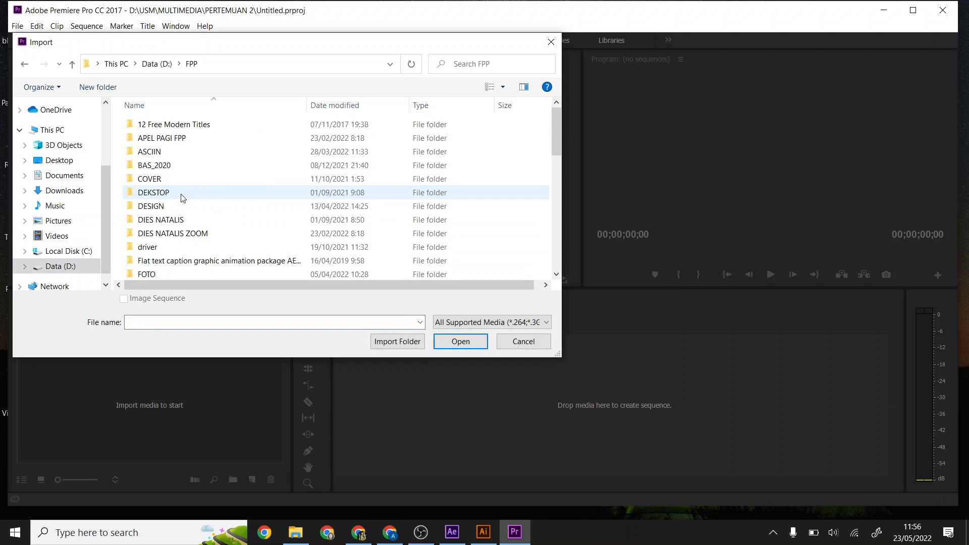
pyautogui.scroll(-4, 200, 232)
pyautogui.scroll(-5, 200, 231)
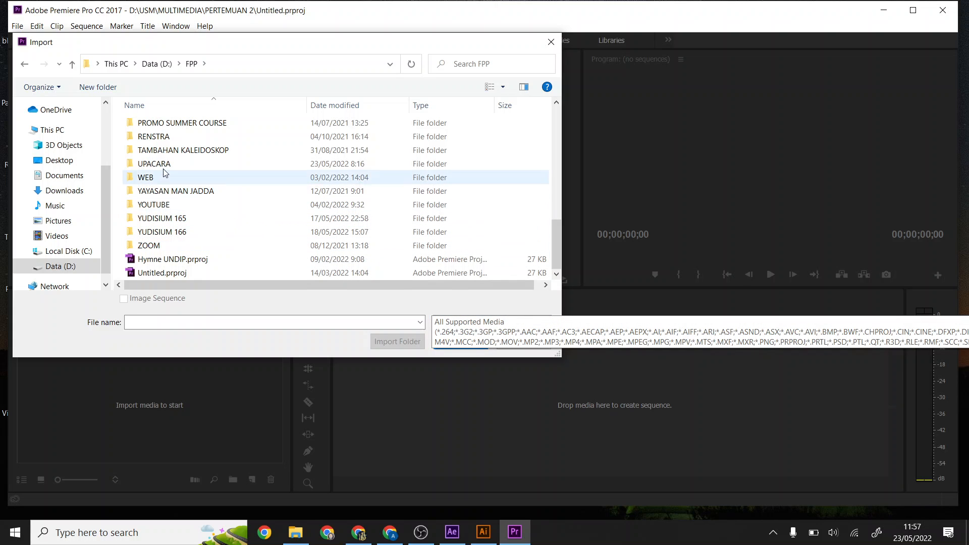
pyautogui.scroll(10, 166, 169)
pyautogui.scroll(1, 165, 167)
pyautogui.click(157, 64)
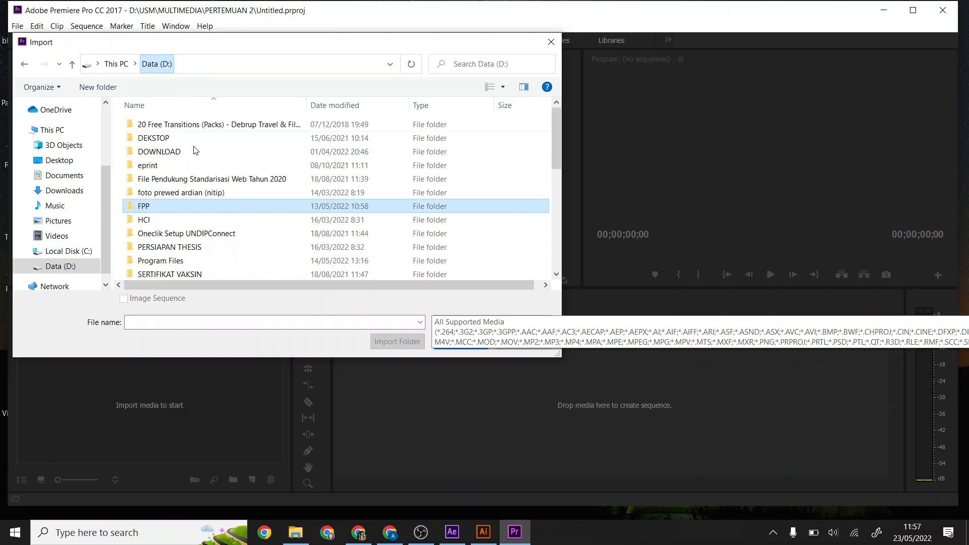
pyautogui.scroll(-6, 232, 236)
pyautogui.scroll(2, 232, 236)
pyautogui.scroll(1, 231, 236)
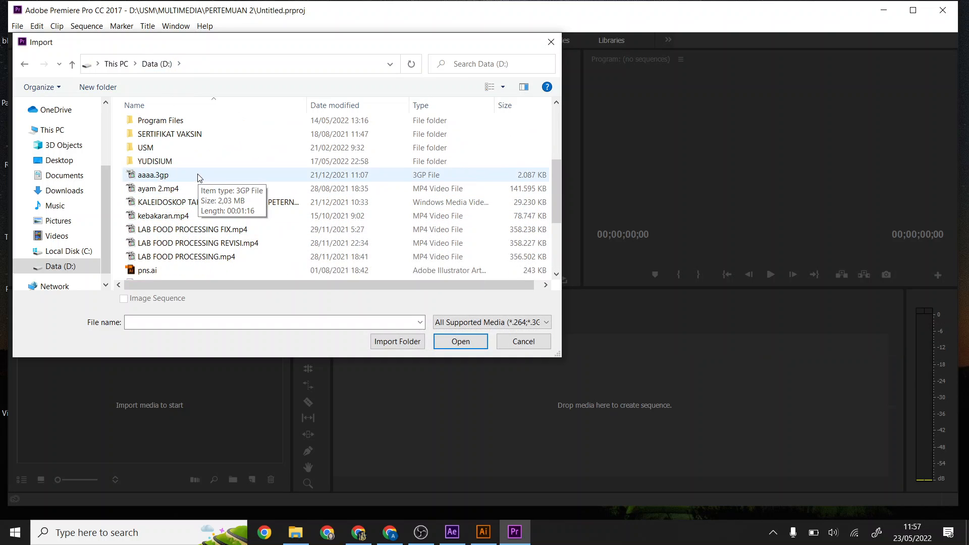
pyautogui.doubleClick(198, 189)
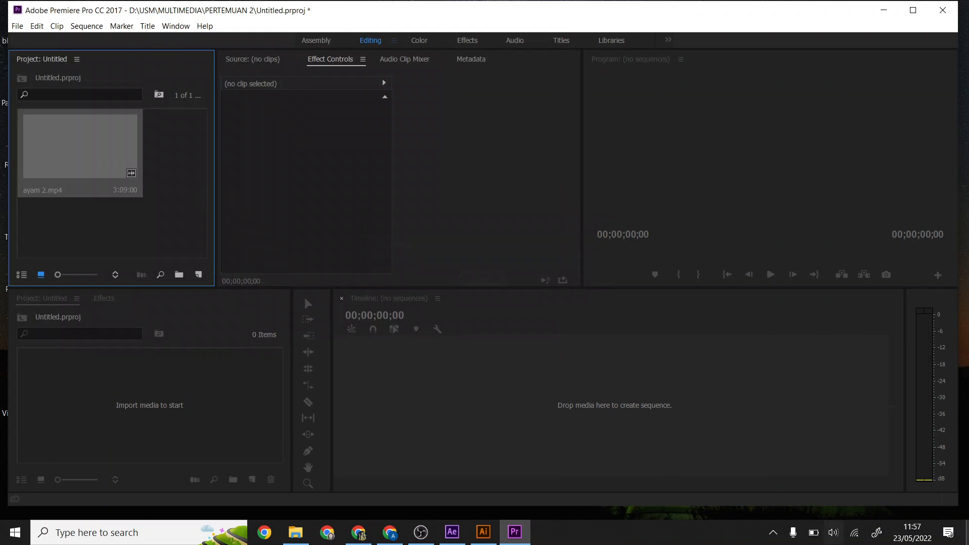
# Import Comp 1.mov from the desktop and build a sequence with ayam 2.mp4 on V1 and Comp 1.mov above it on V2
pyautogui.click(967, 534)
pyautogui.moveTo(183, 151); pyautogui.dragTo(145, 396)
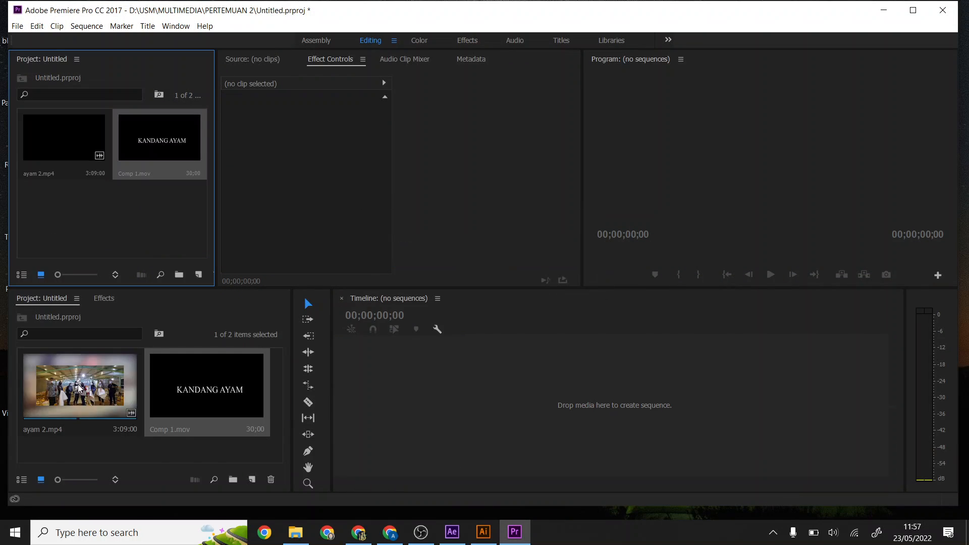
pyautogui.moveTo(341, 387); pyautogui.dragTo(341, 386)
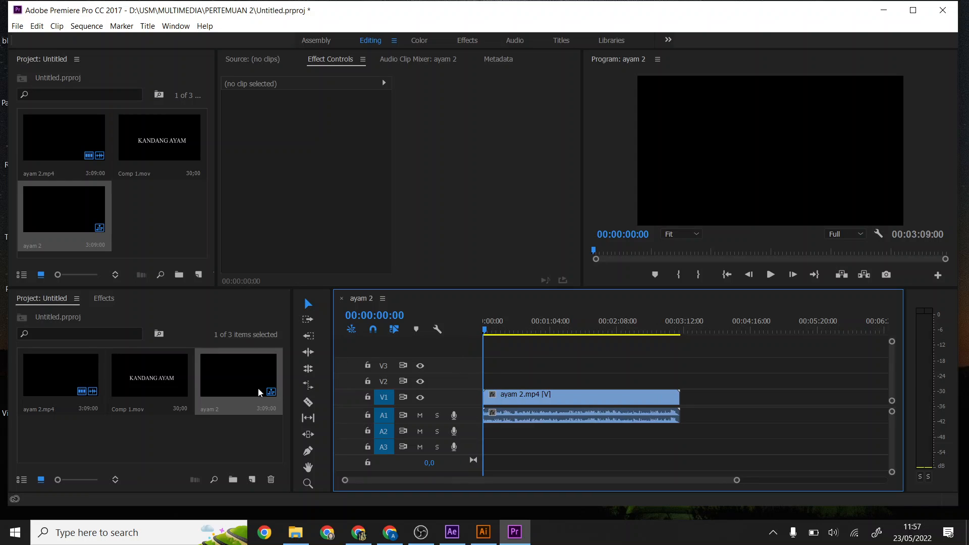
pyautogui.moveTo(130, 387); pyautogui.dragTo(483, 387)
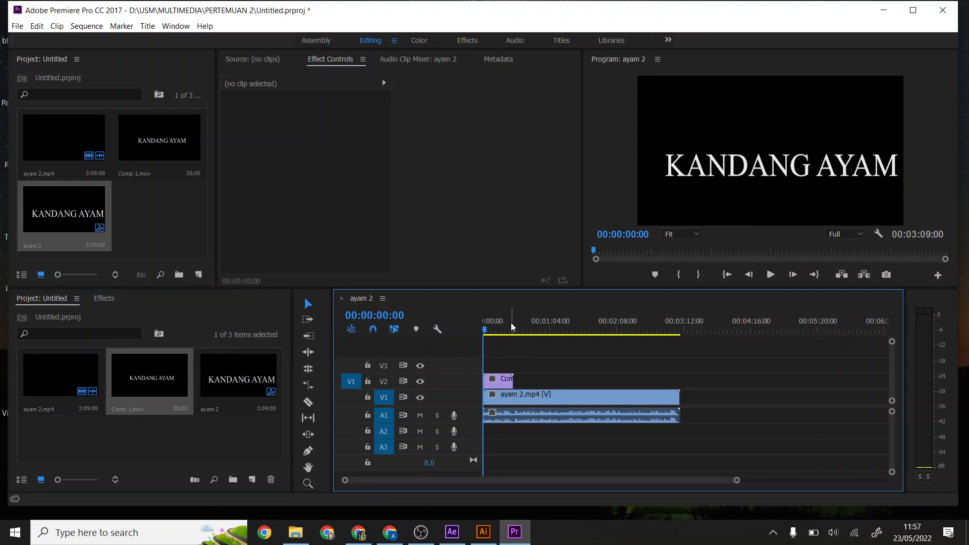
# Scale the Comp 1.mov clip to 28, move it to position 816.3, 584.8, and check it at 00:00:01:24
pyautogui.moveTo(512, 327); pyautogui.dragTo(486, 326)
pyautogui.click(675, 184)
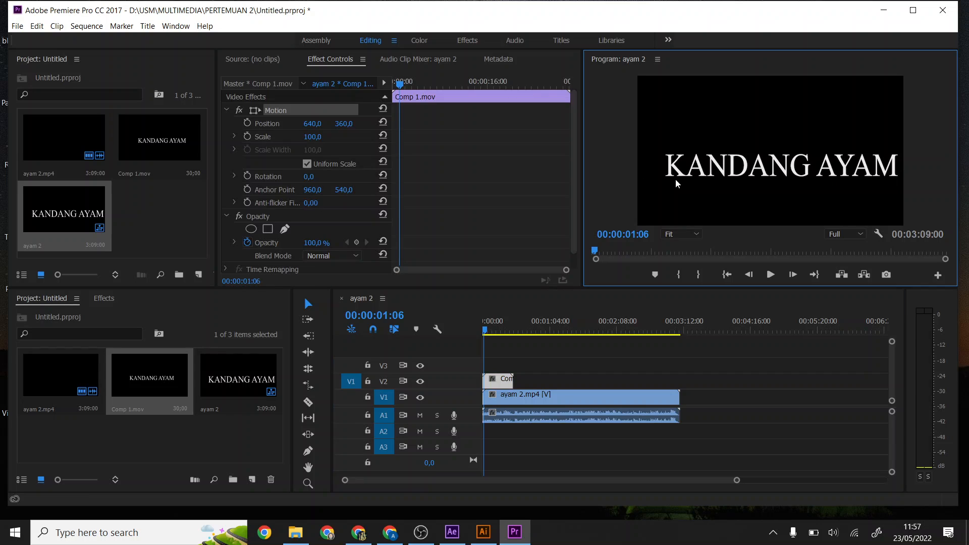
pyautogui.moveTo(313, 136); pyautogui.dragTo(285, 136)
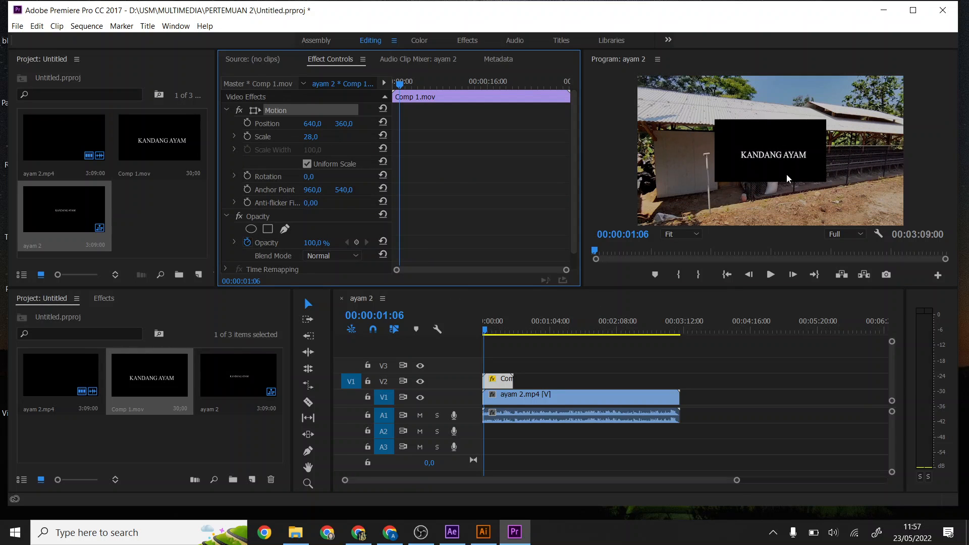
pyautogui.moveTo(785, 166); pyautogui.dragTo(822, 213)
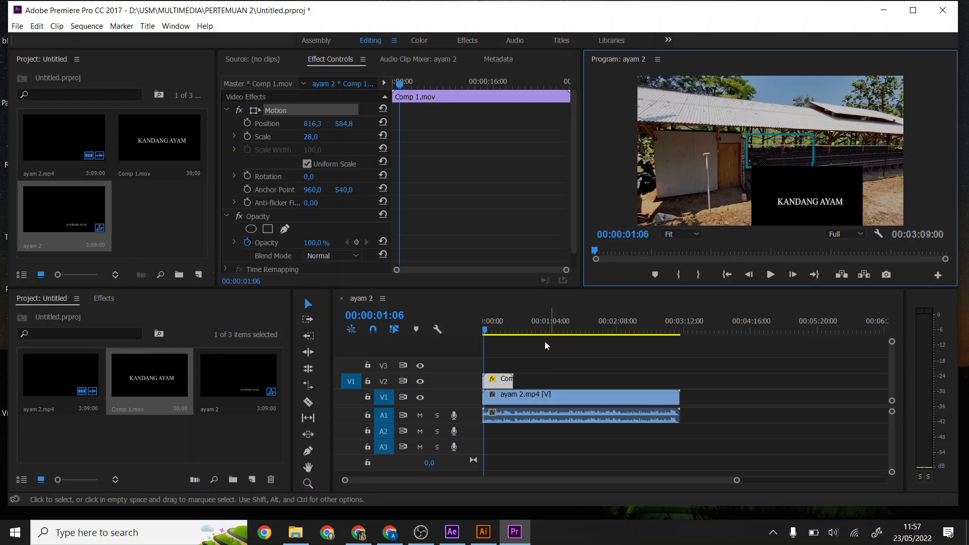
pyautogui.click(494, 328)
pyautogui.moveTo(497, 329); pyautogui.dragTo(488, 331)
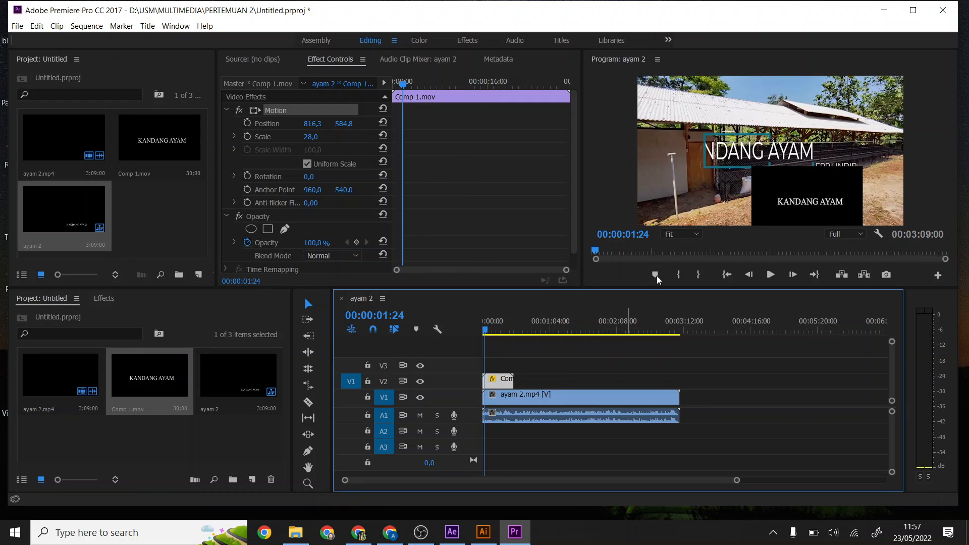
# Switch to After Effects and view the Comp 1 title composition at 0;00;01;20
pyautogui.click(452, 533)
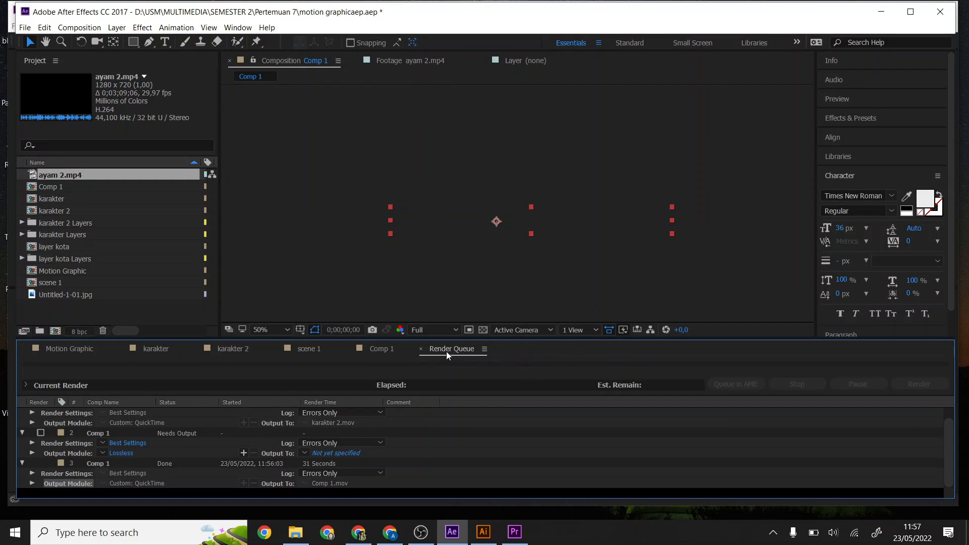
pyautogui.click(391, 350)
pyautogui.moveTo(592, 376); pyautogui.dragTo(562, 361)
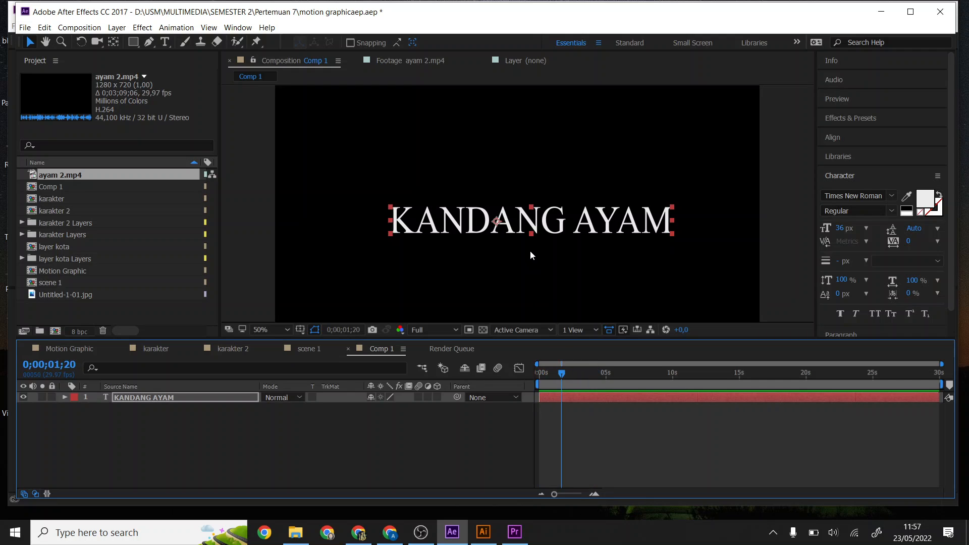
# Add Comp 1 to the render queue again and set its output module format to QuickTime
pyautogui.click(126, 30)
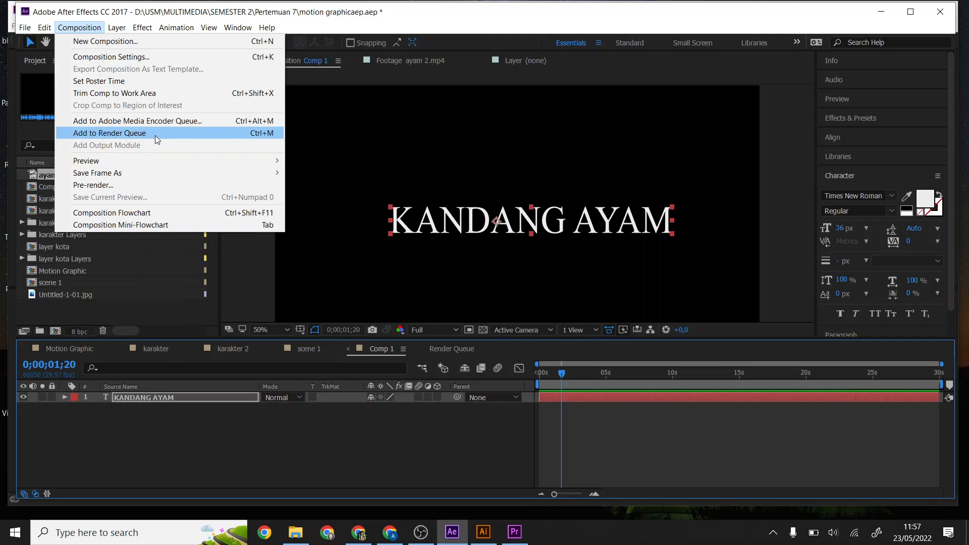
pyautogui.click(156, 133)
pyautogui.scroll(-2, 126, 478)
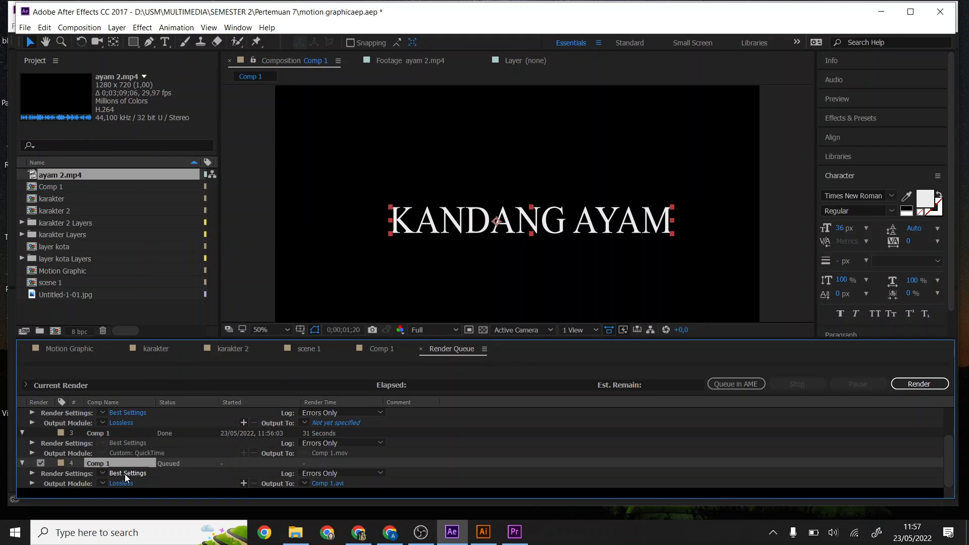
pyautogui.click(124, 482)
pyautogui.click(479, 74)
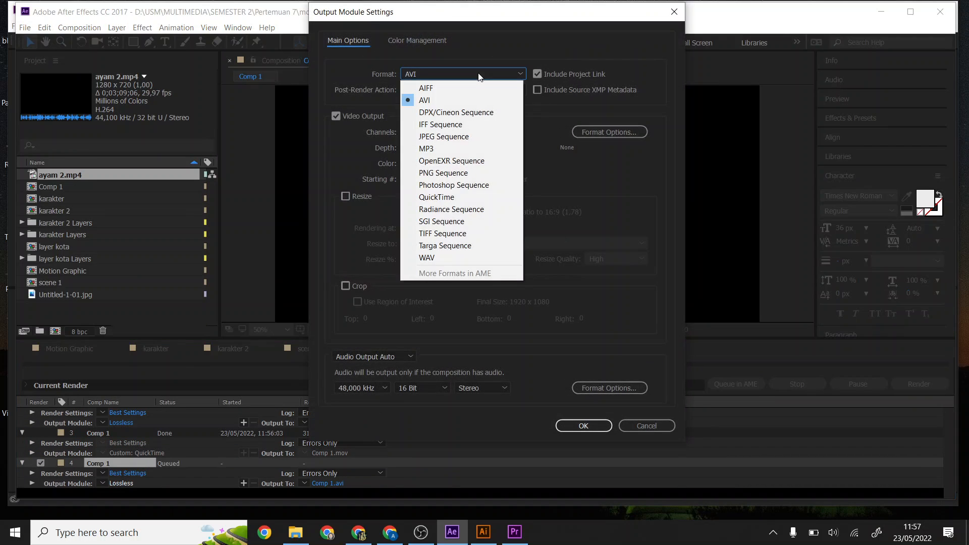
pyautogui.click(455, 196)
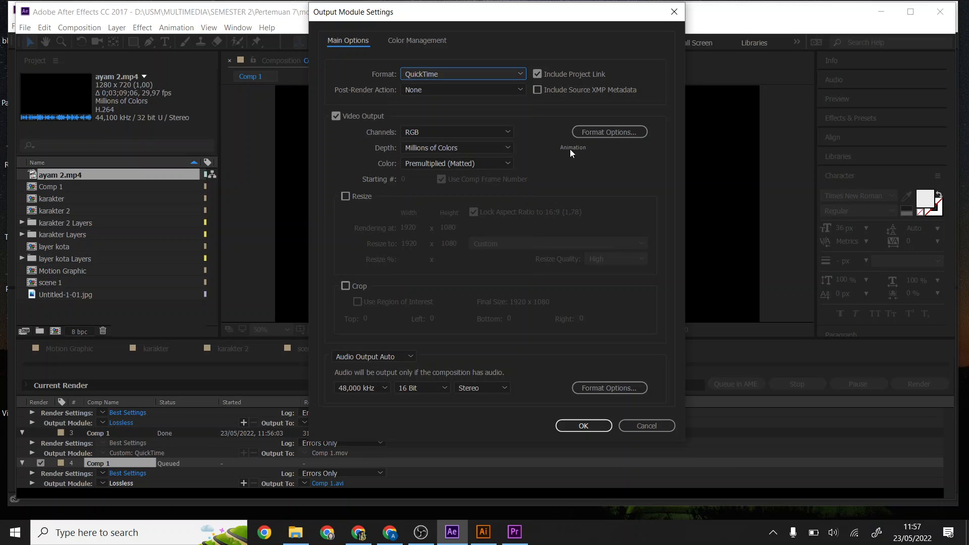
# Keep the Animation codec in the QuickTime options and set the output channels to RGB + Alpha
pyautogui.click(598, 135)
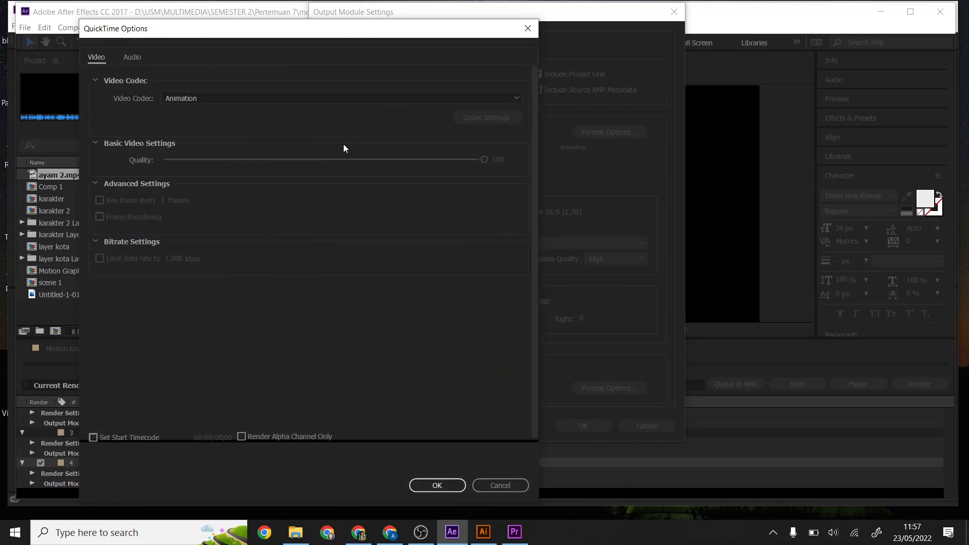
pyautogui.click(438, 486)
pyautogui.click(474, 132)
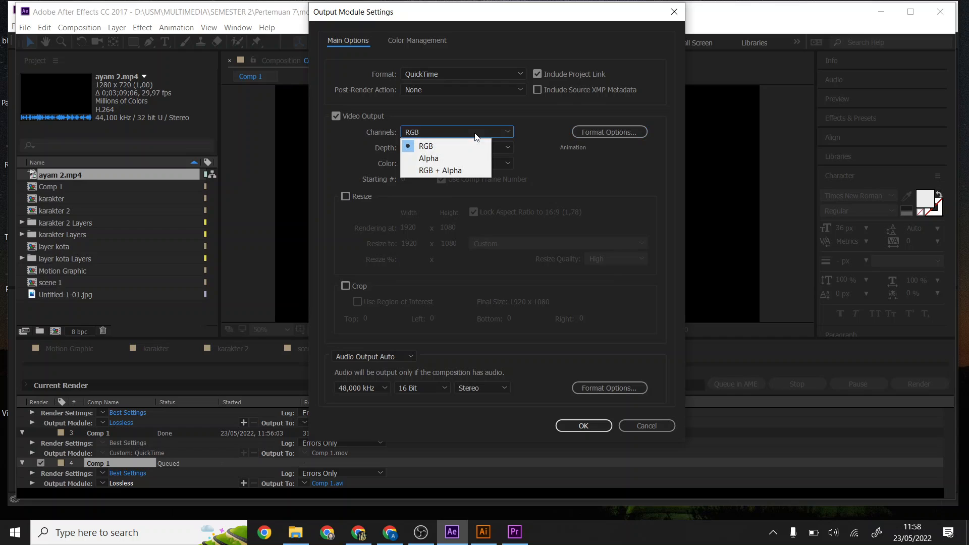
pyautogui.click(461, 171)
pyautogui.click(598, 423)
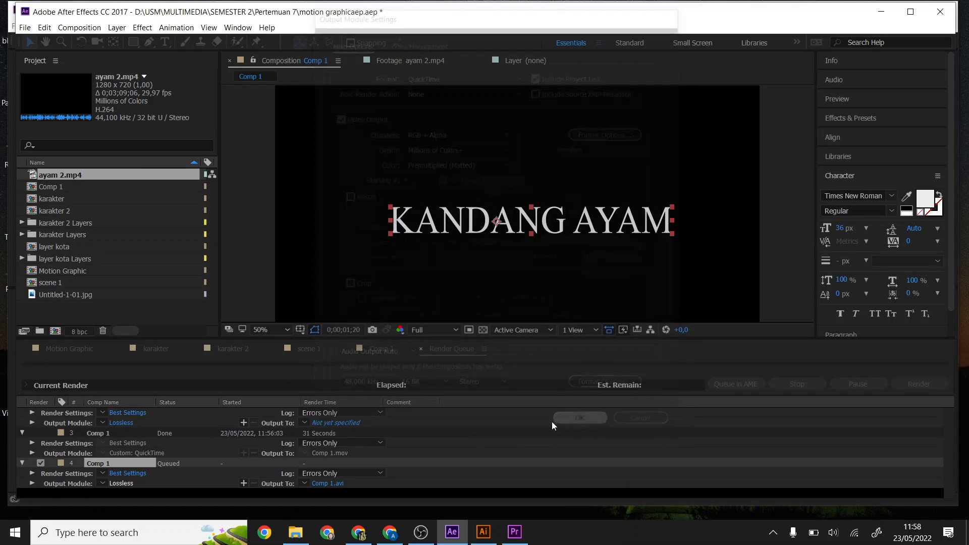
# Set the output file to Comp 1 copy.mov on the desktop and render the queued Comp 1
pyautogui.click(345, 483)
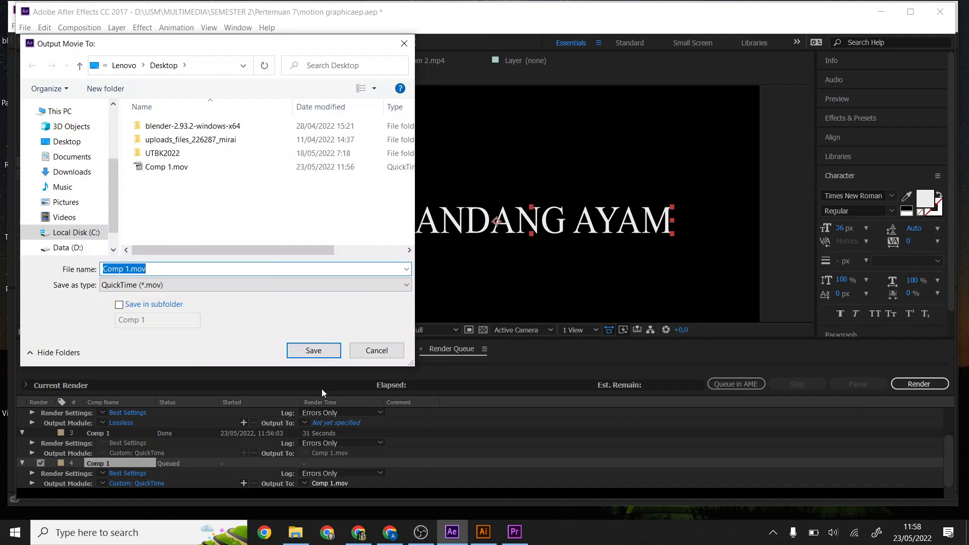
pyautogui.click(188, 169)
pyautogui.doubleClick(153, 269)
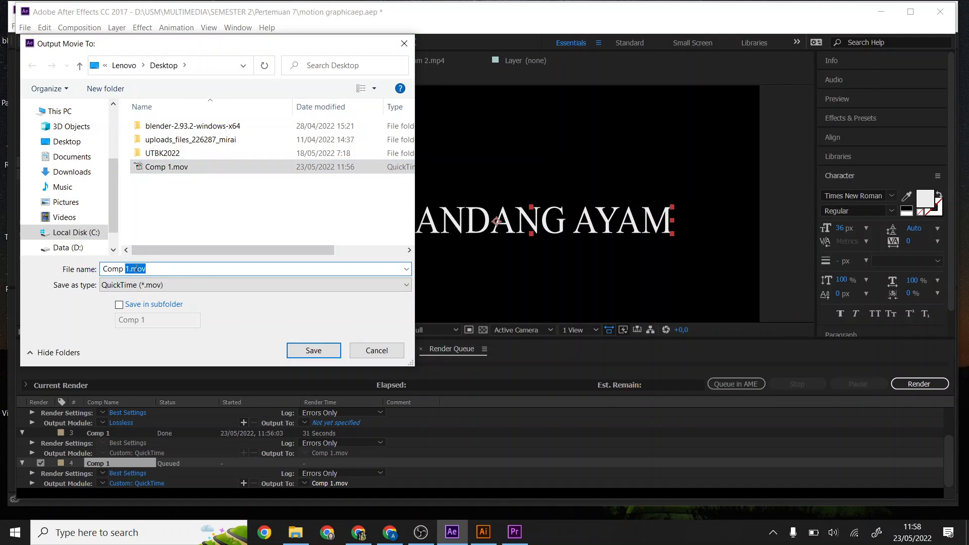
pyautogui.press('Left')
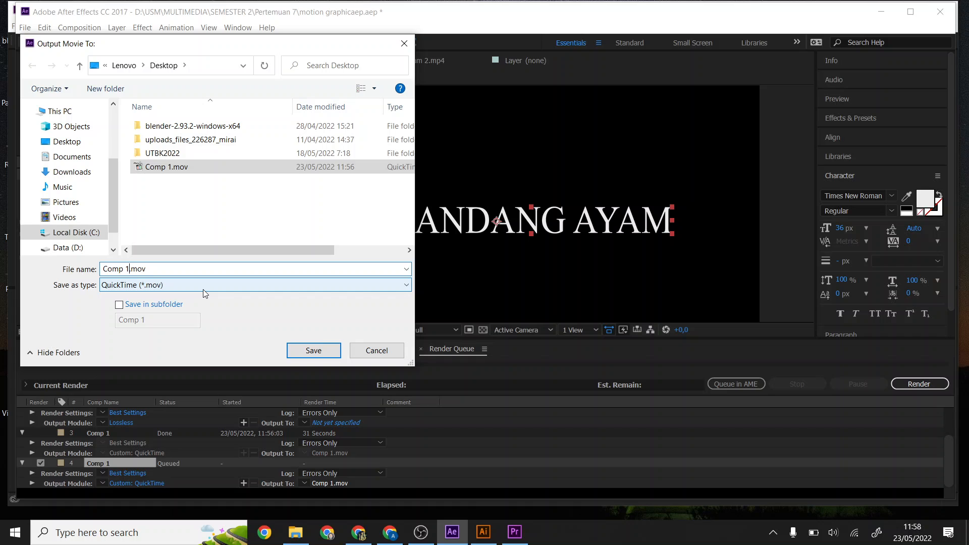
pyautogui.write('copy')
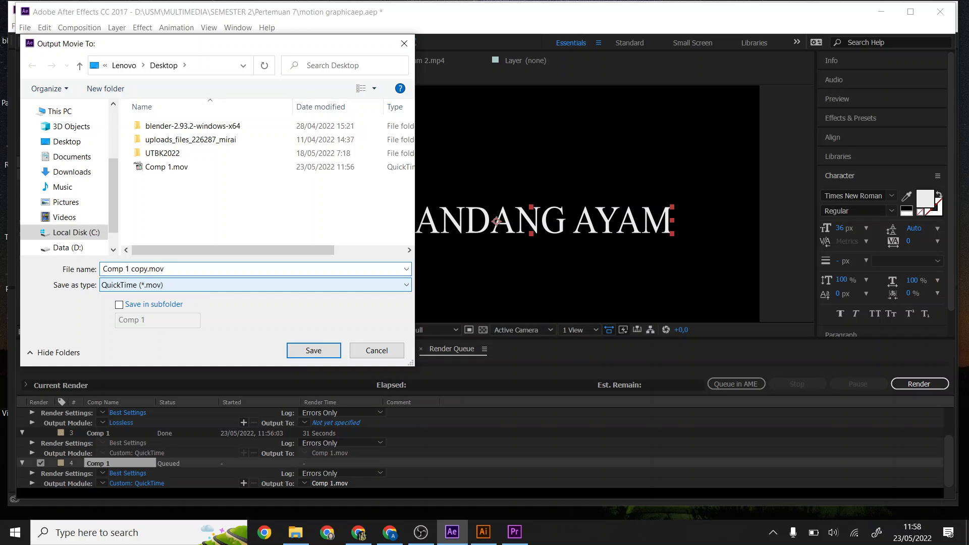
pyautogui.click(315, 351)
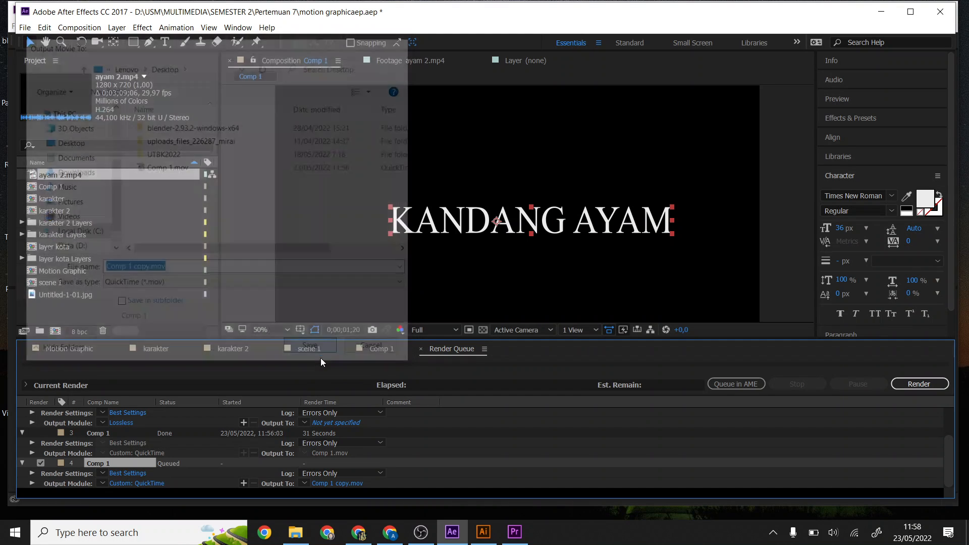
pyautogui.click(893, 384)
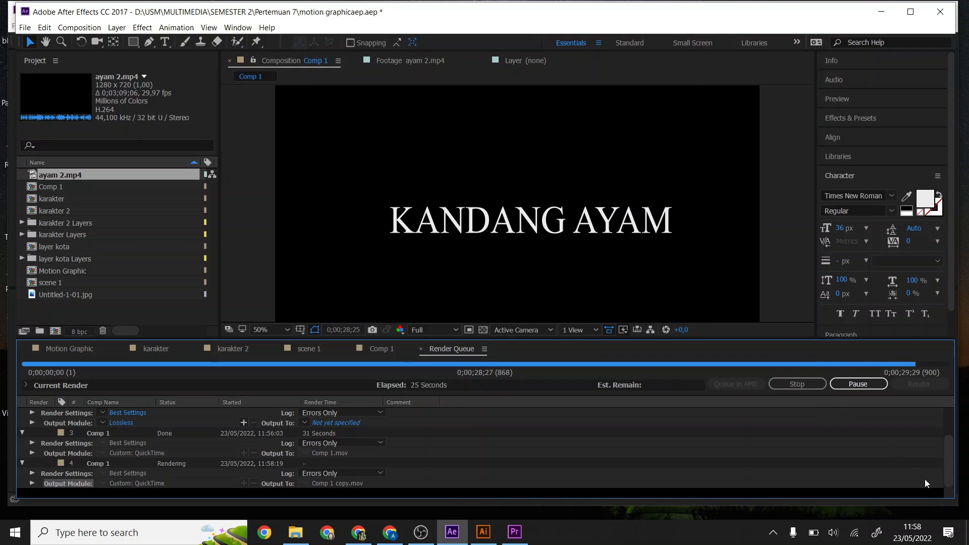
# Import Comp 1 copy.mov from the desktop into the Premiere Pro project and place it on V2 directly after Comp 1.mov
pyautogui.click(967, 535)
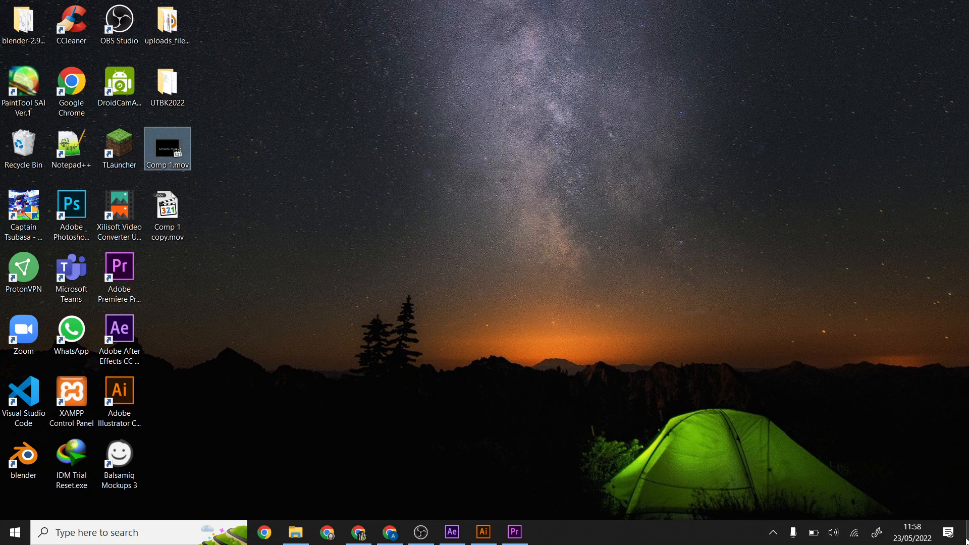
pyautogui.moveTo(164, 197); pyautogui.dragTo(180, 417)
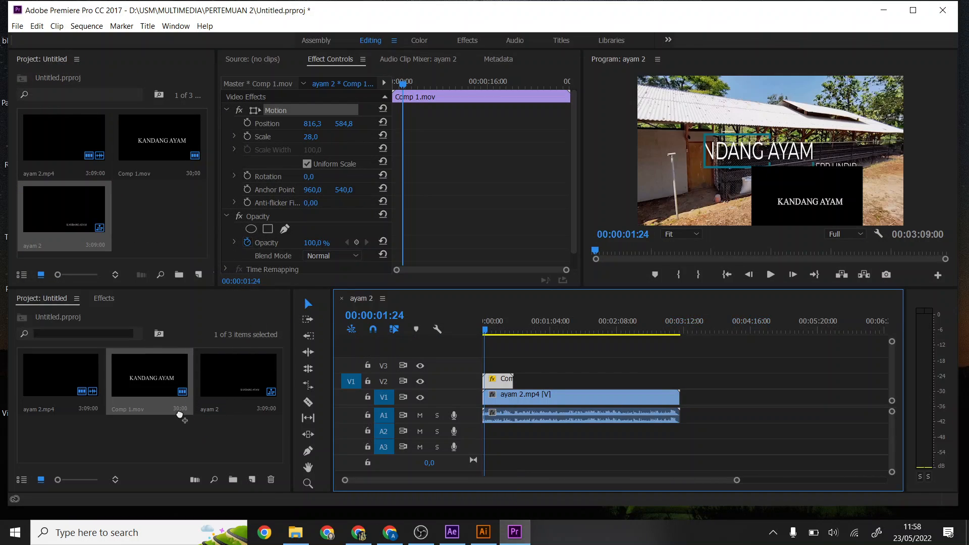
pyautogui.moveTo(232, 394); pyautogui.dragTo(516, 379)
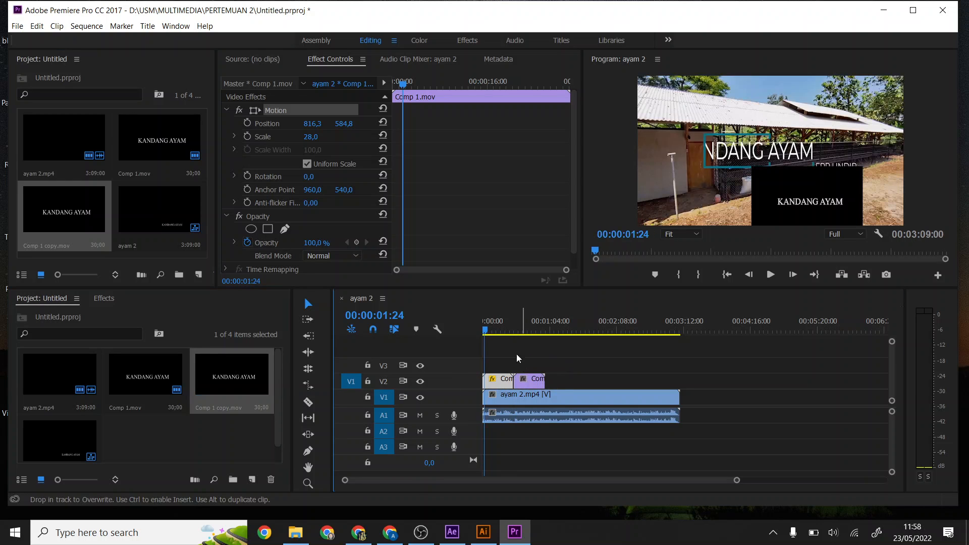
# Set the Comp 1 copy.mov clip's horizontal position to 535 at 00:00:33:05 and check the title over the video at 00:00:32:17
pyautogui.click(492, 333)
pyautogui.moveTo(497, 337); pyautogui.dragTo(521, 337)
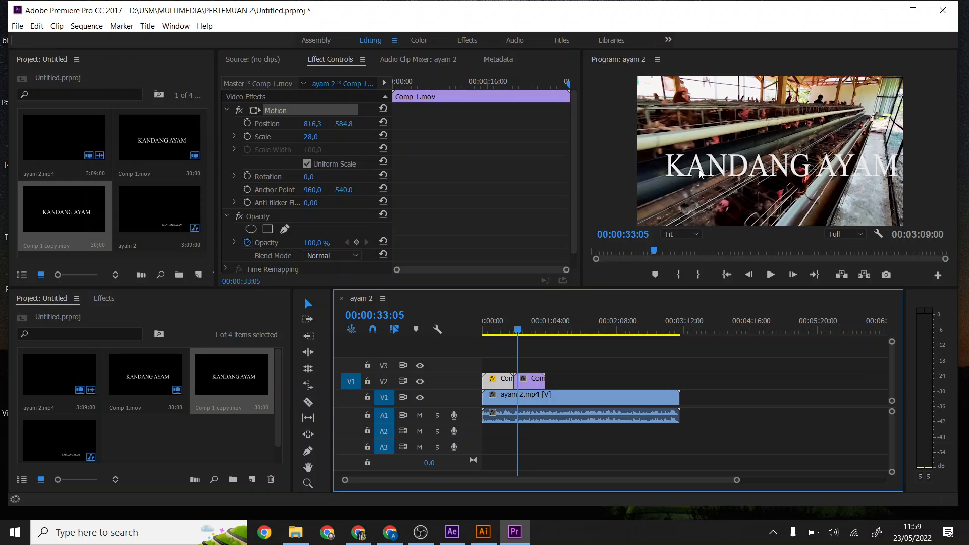
pyautogui.click(748, 168)
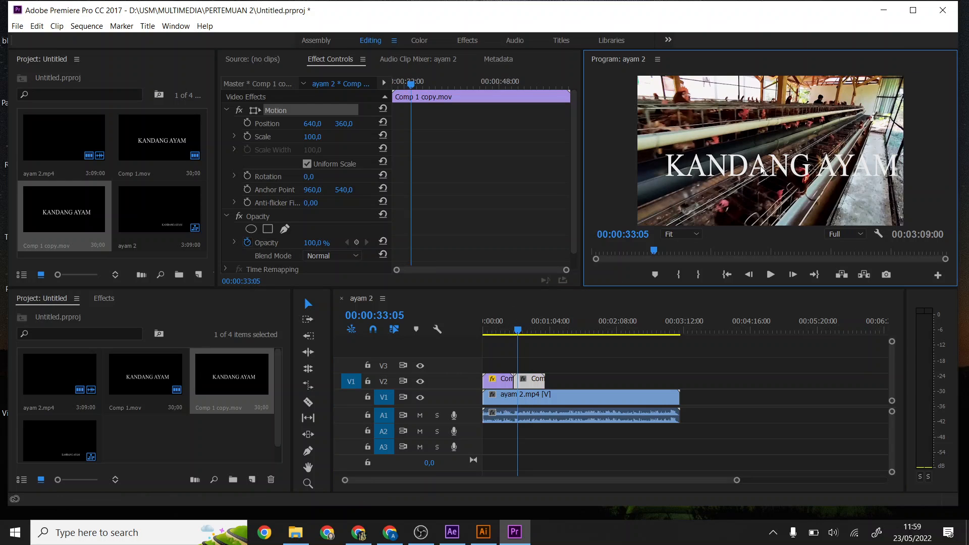
pyautogui.moveTo(313, 124); pyautogui.dragTo(260, 124)
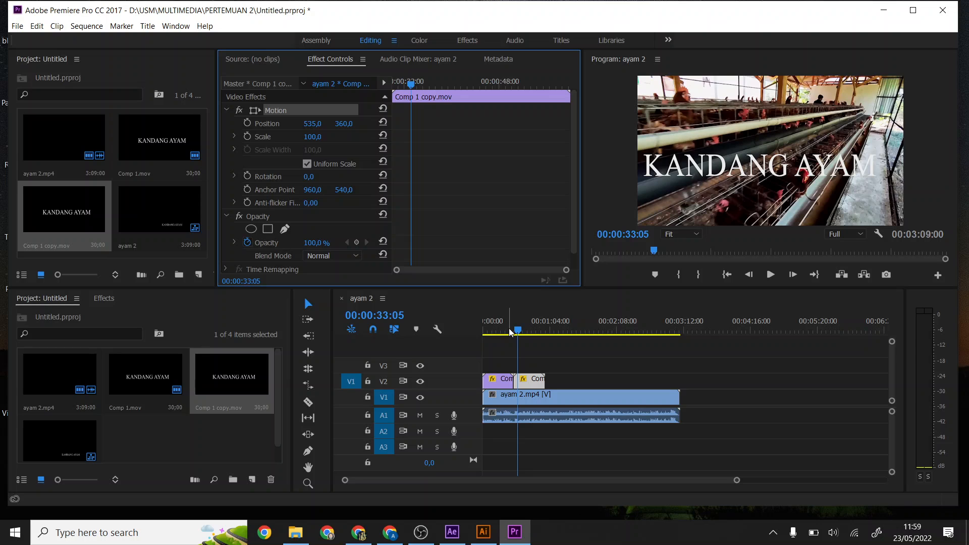
pyautogui.moveTo(511, 329); pyautogui.dragTo(520, 332)
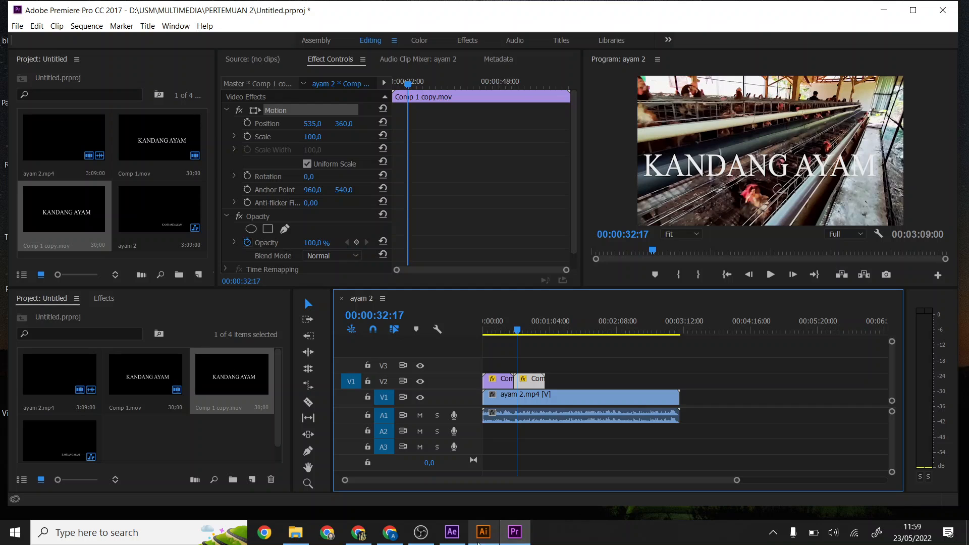
# Switch to After Effects and view the scene 1 composition at 0;00;00;04
pyautogui.click(460, 542)
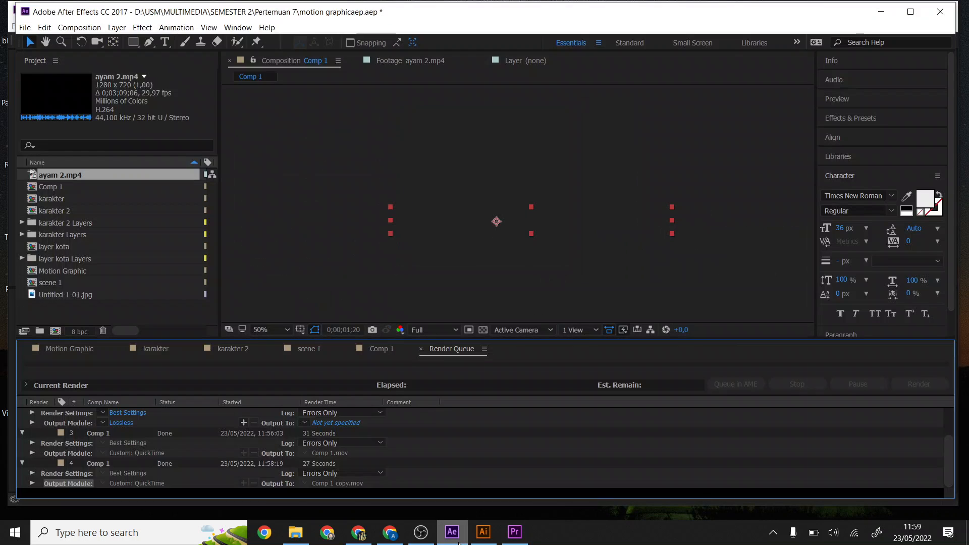
pyautogui.click(383, 349)
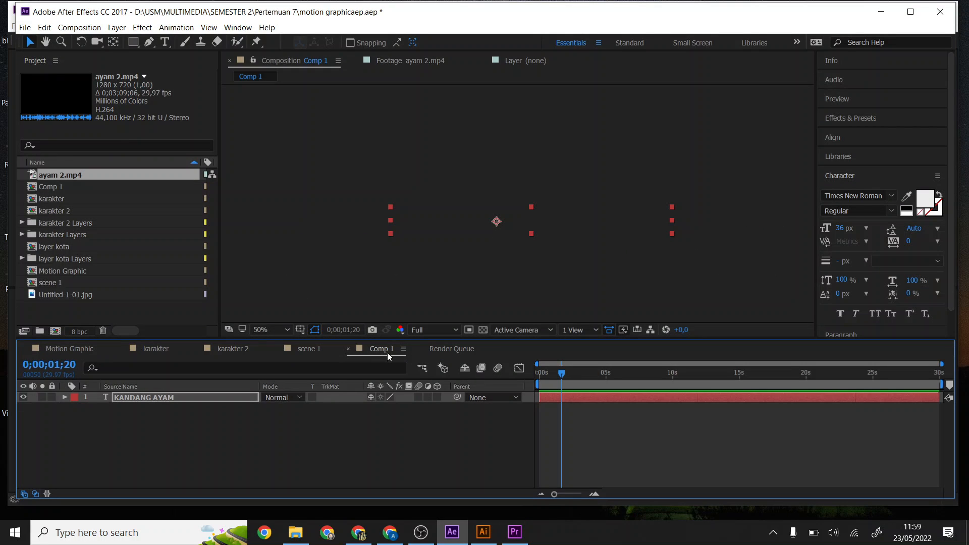
pyautogui.click(306, 349)
pyautogui.moveTo(572, 385); pyautogui.dragTo(542, 385)
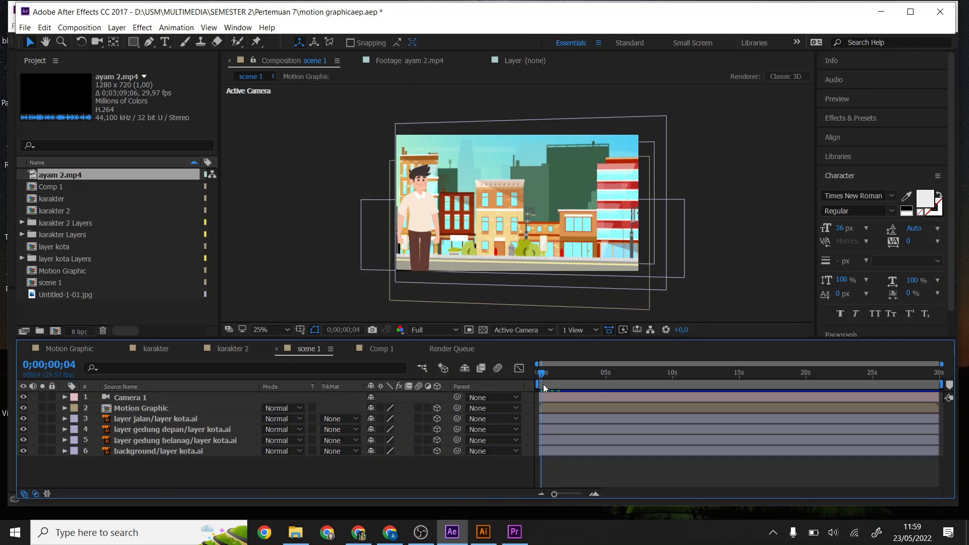
pyautogui.click(25, 28)
pyautogui.moveTo(36, 41)
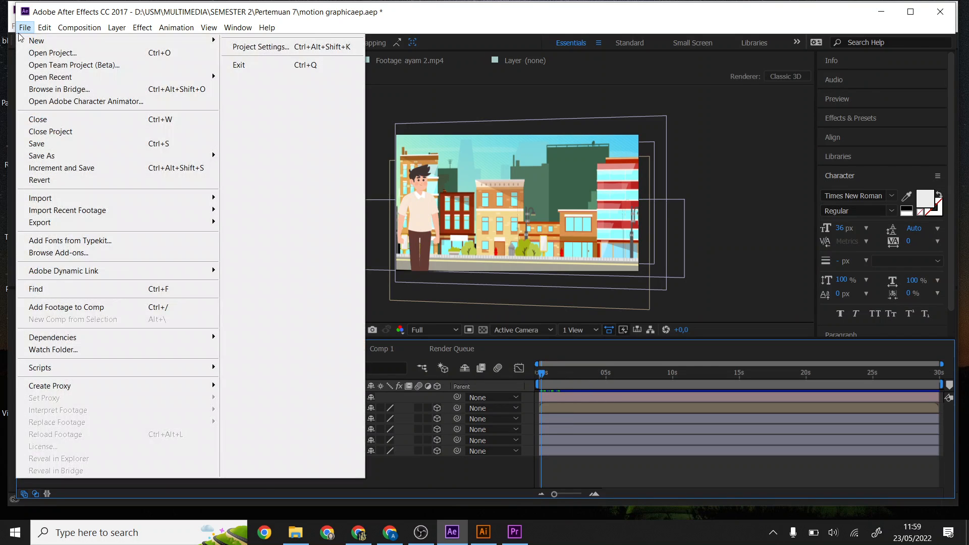
pyautogui.click(687, 77)
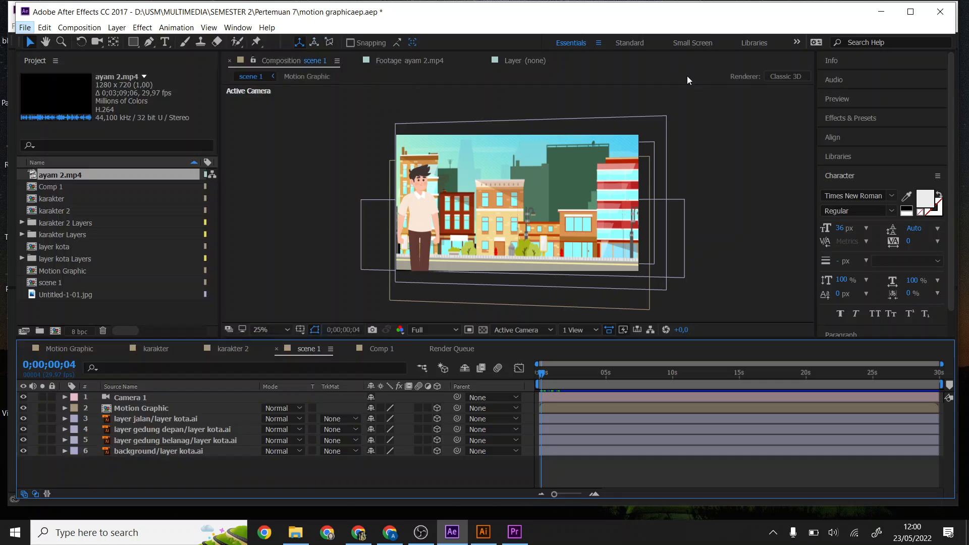
pyautogui.moveTo(452, 532)
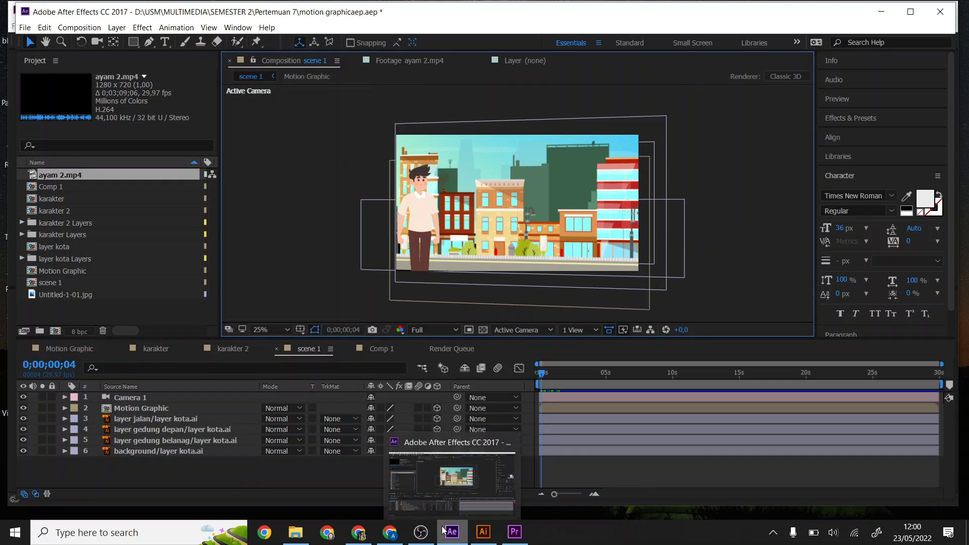